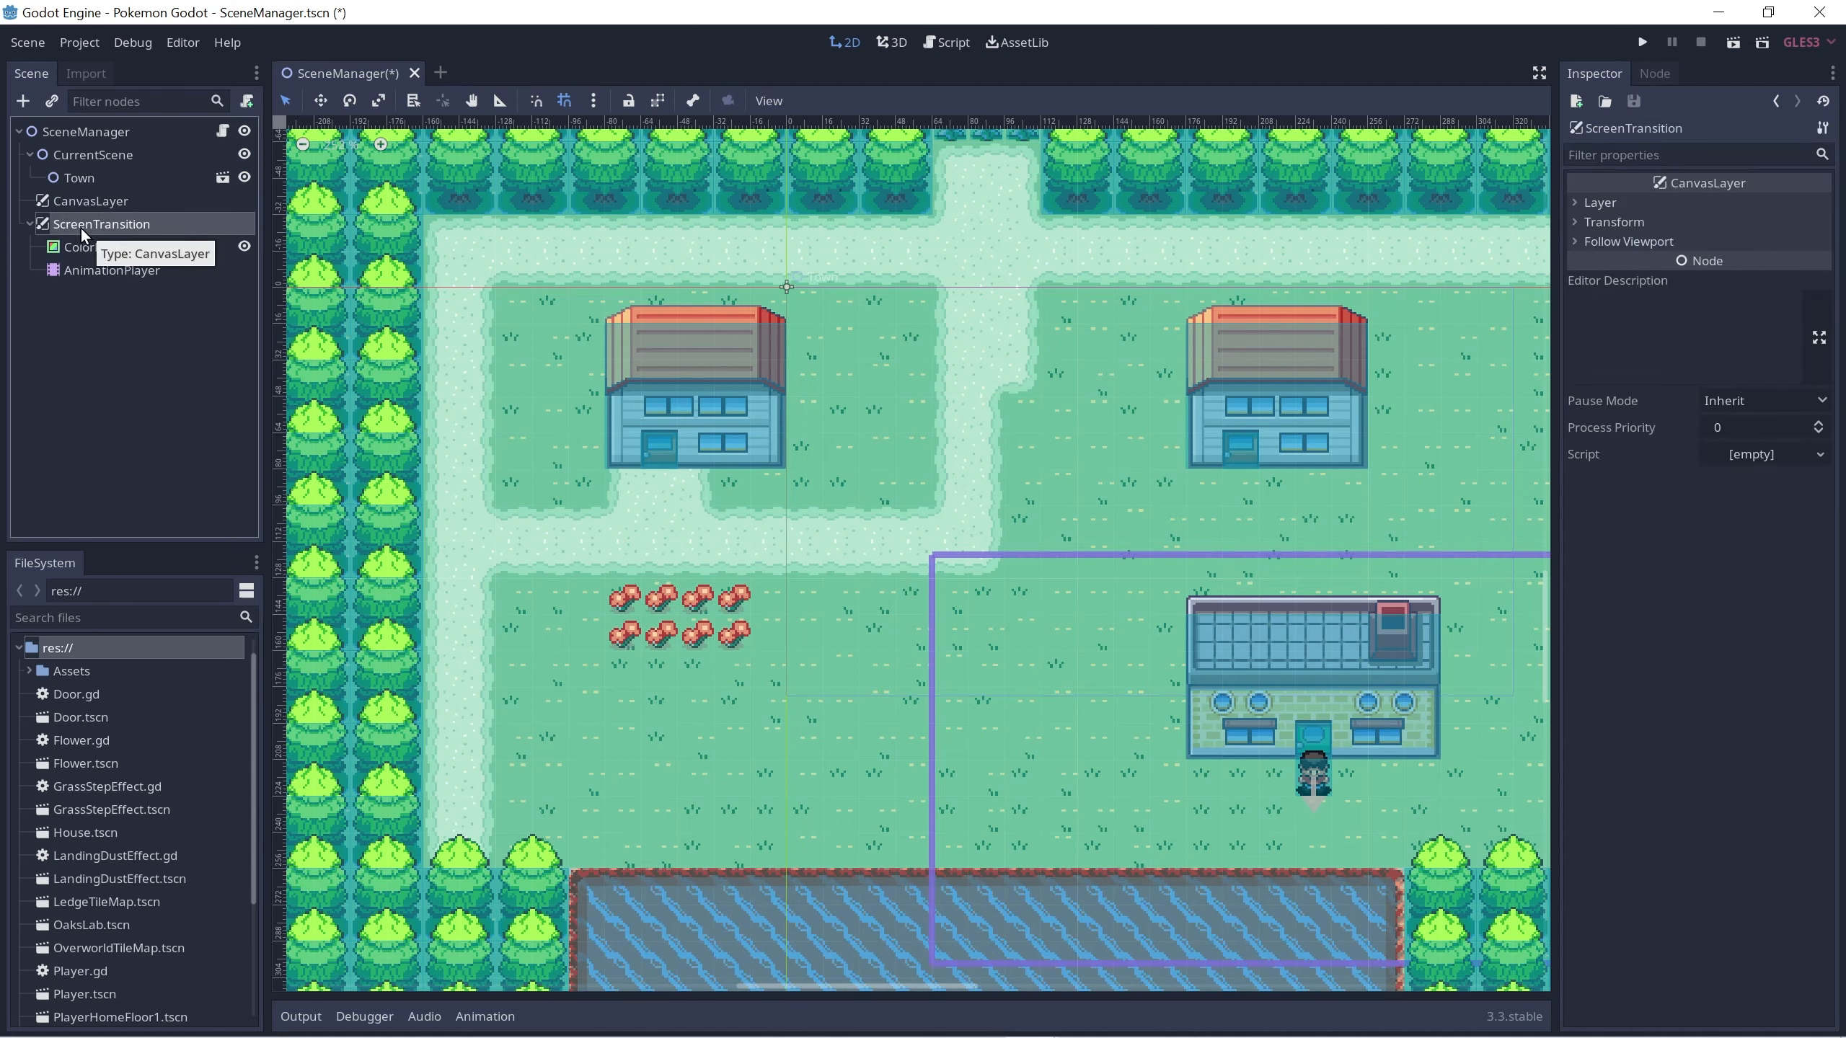
# Step: Rename the CanvasLayer node under SceneManager to Menu and save the scene
pyautogui.click(97, 202)
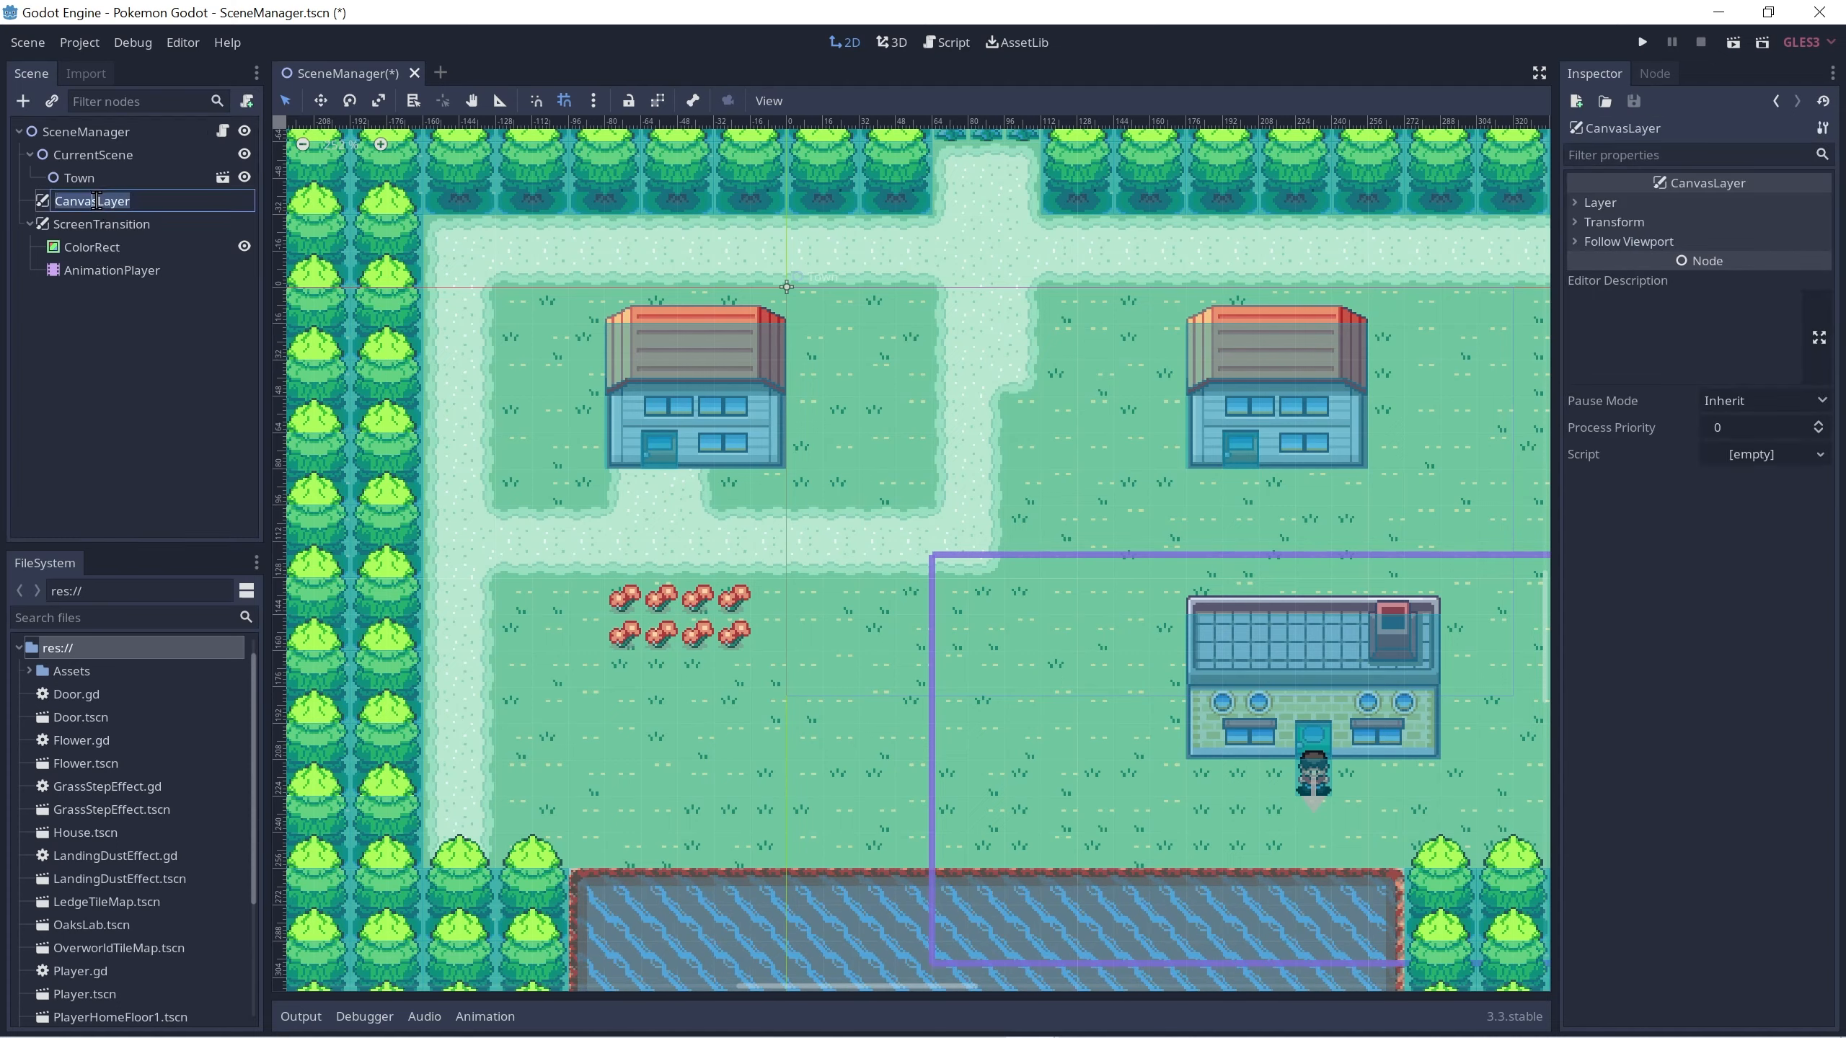
pyautogui.doubleClick(99, 201)
pyautogui.write('Menu')
pyautogui.press('Return')
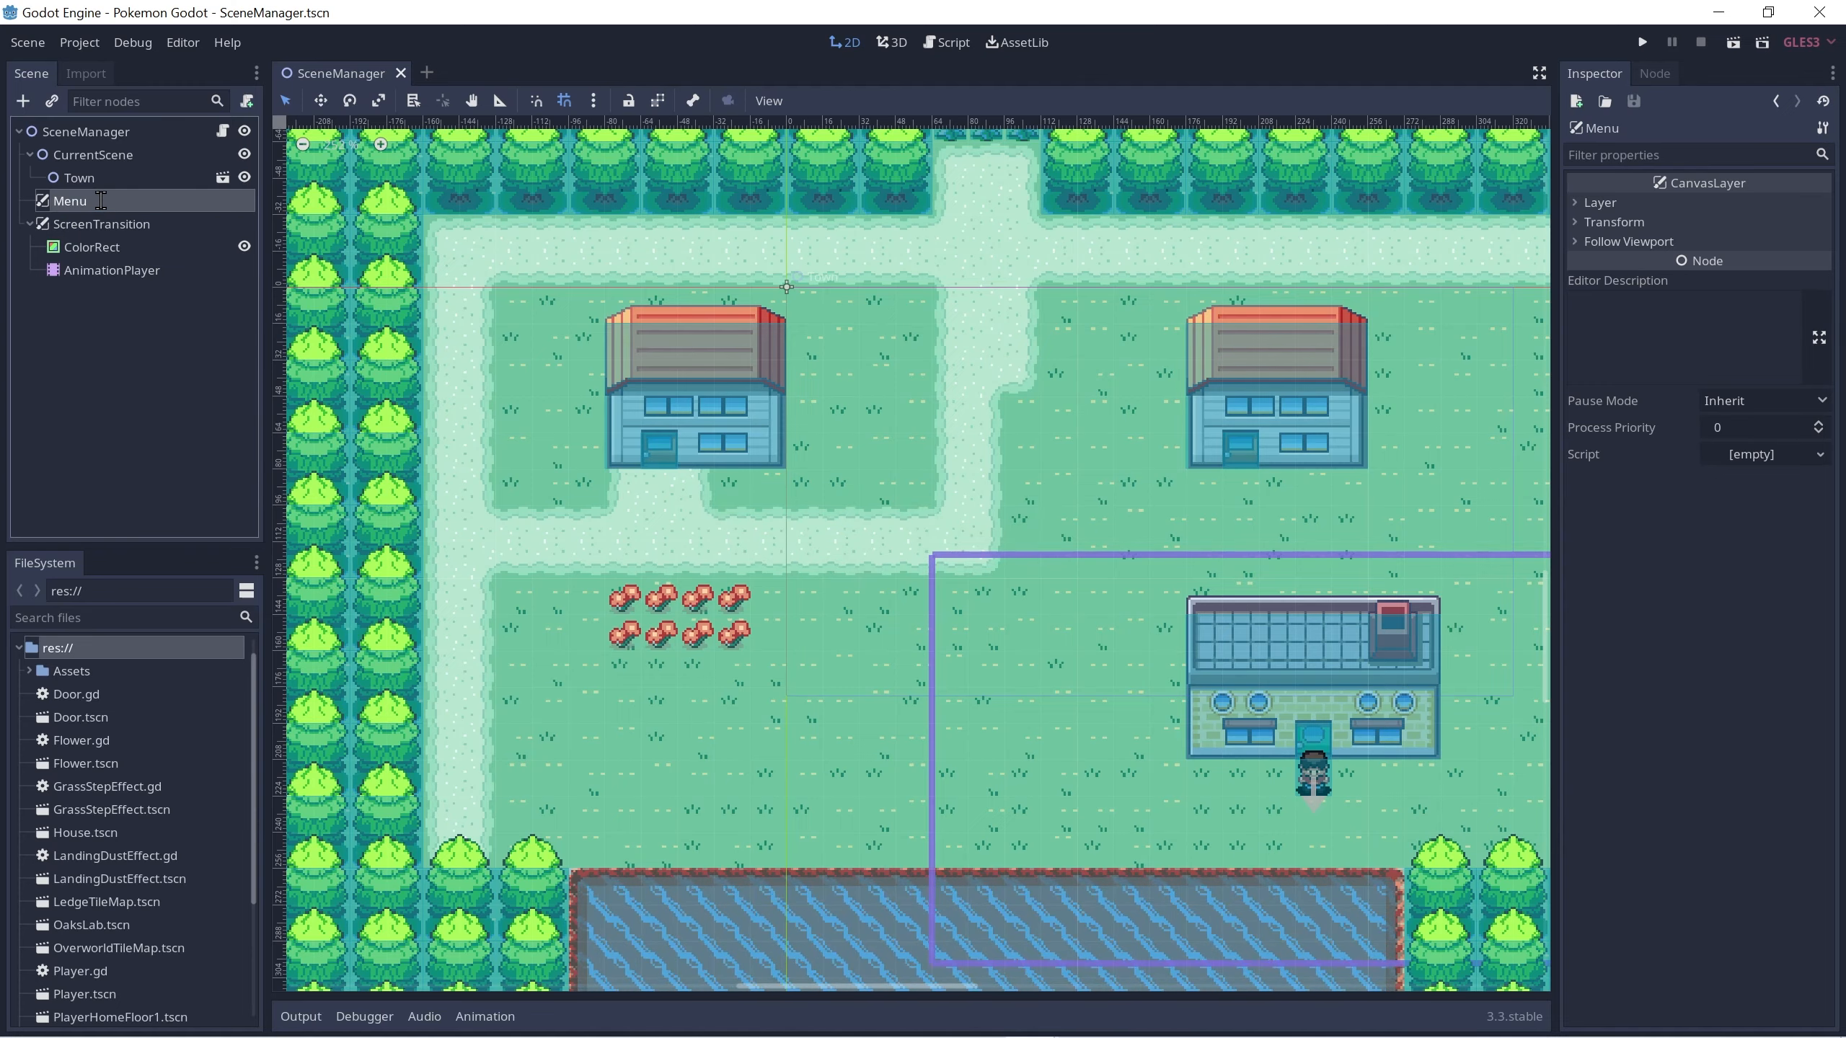
pyautogui.hotkey('ctrl', 's')
# Step: Save the Menu branch as its own scene, Menu.tscn, and open that scene for editing
pyautogui.rightClick(91, 205)
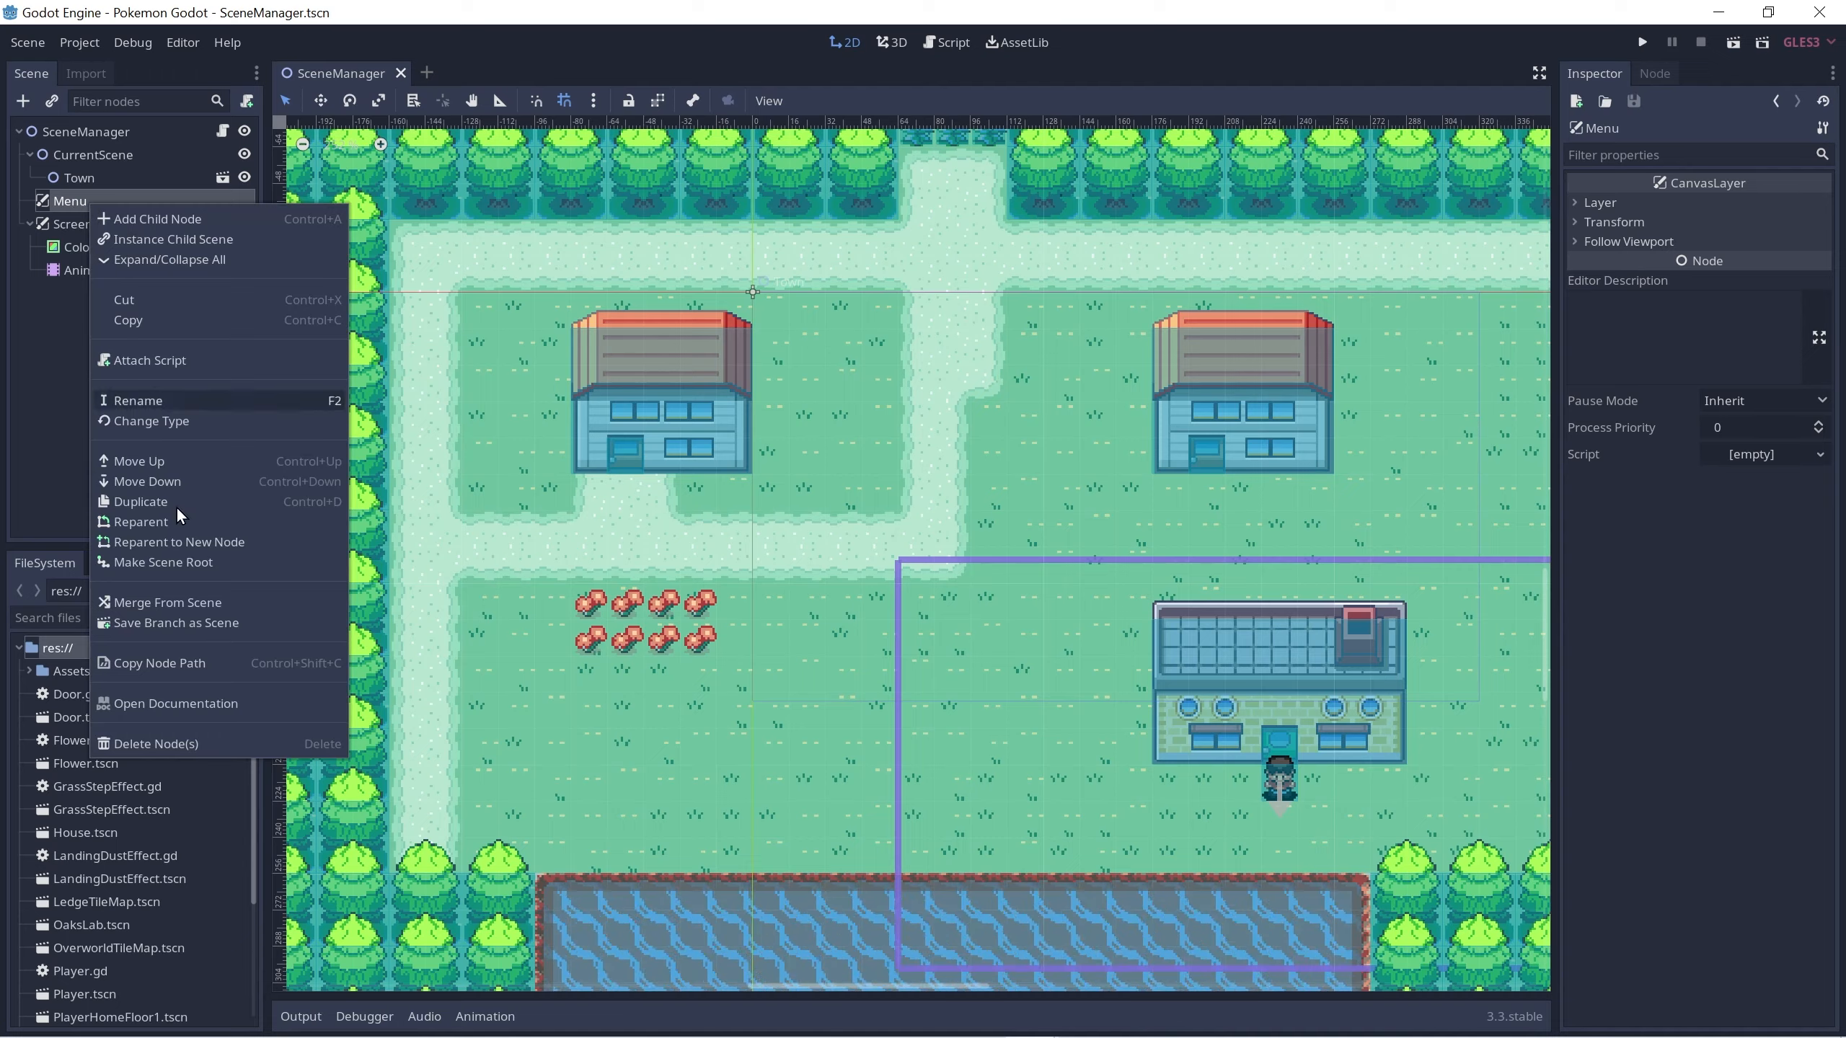
pyautogui.click(162, 623)
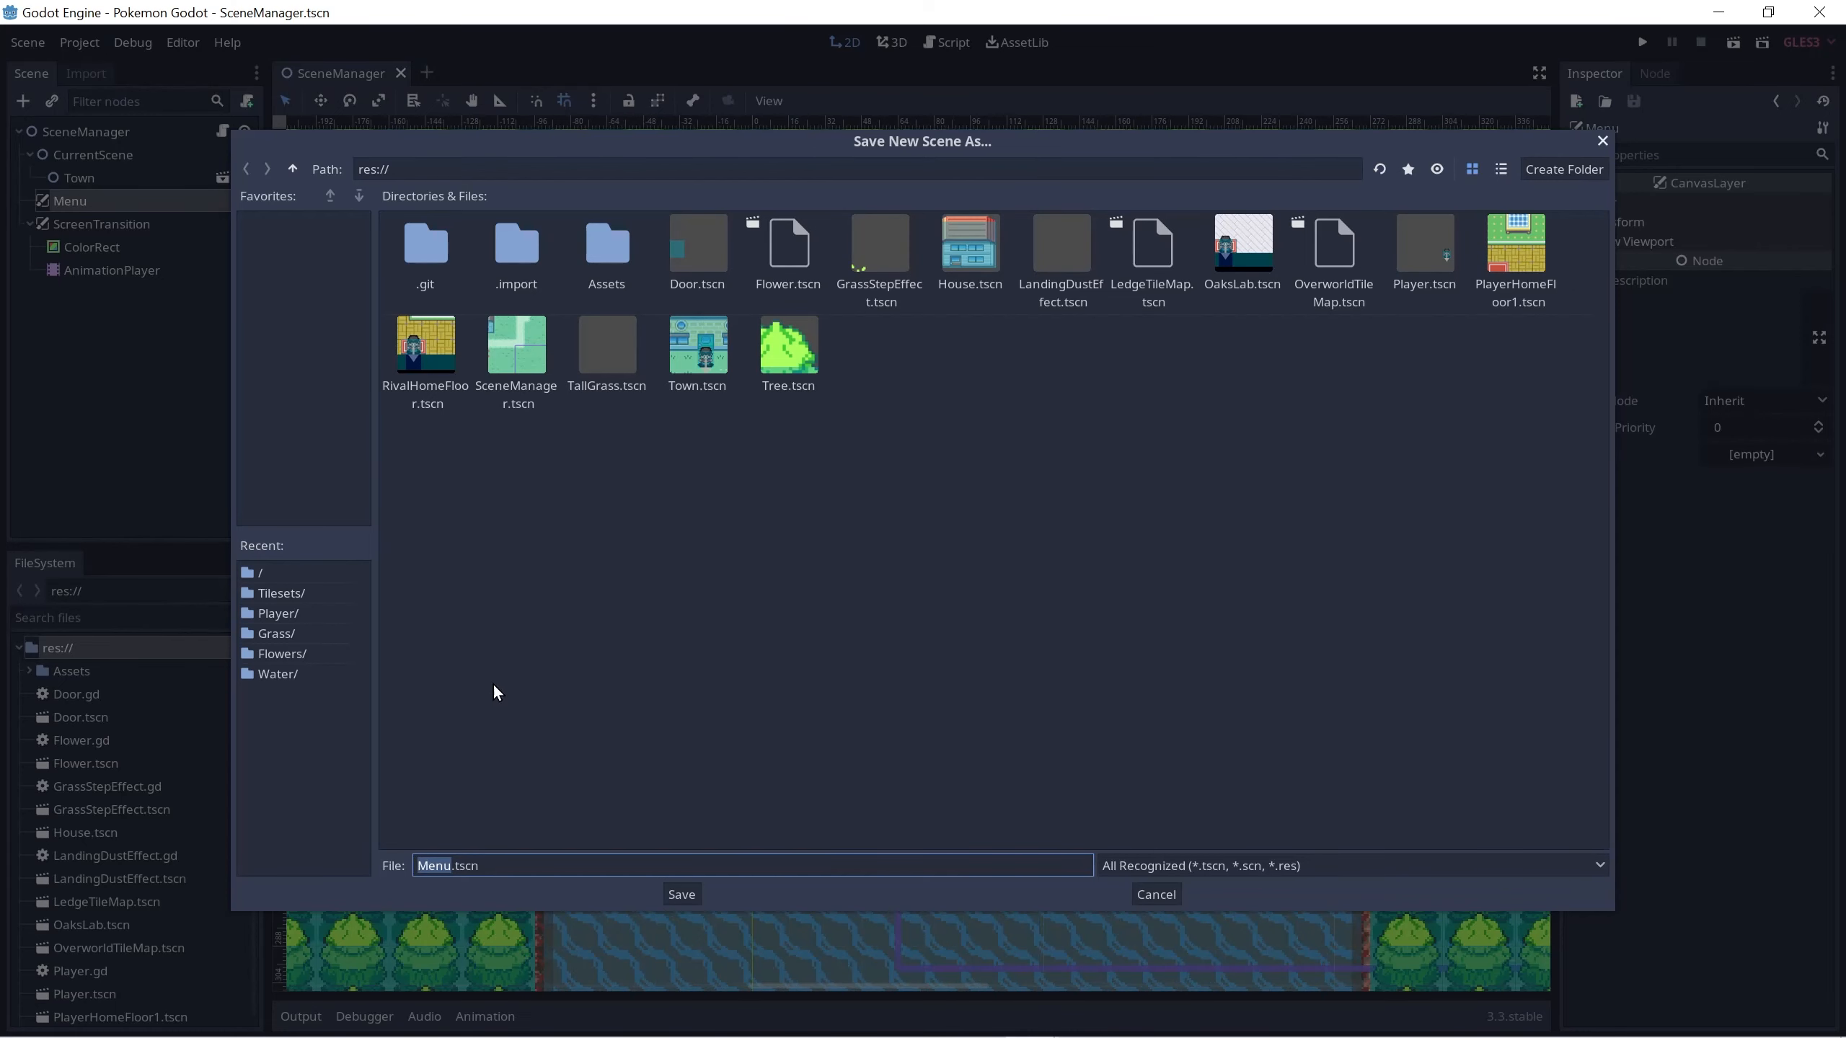
pyautogui.click(686, 890)
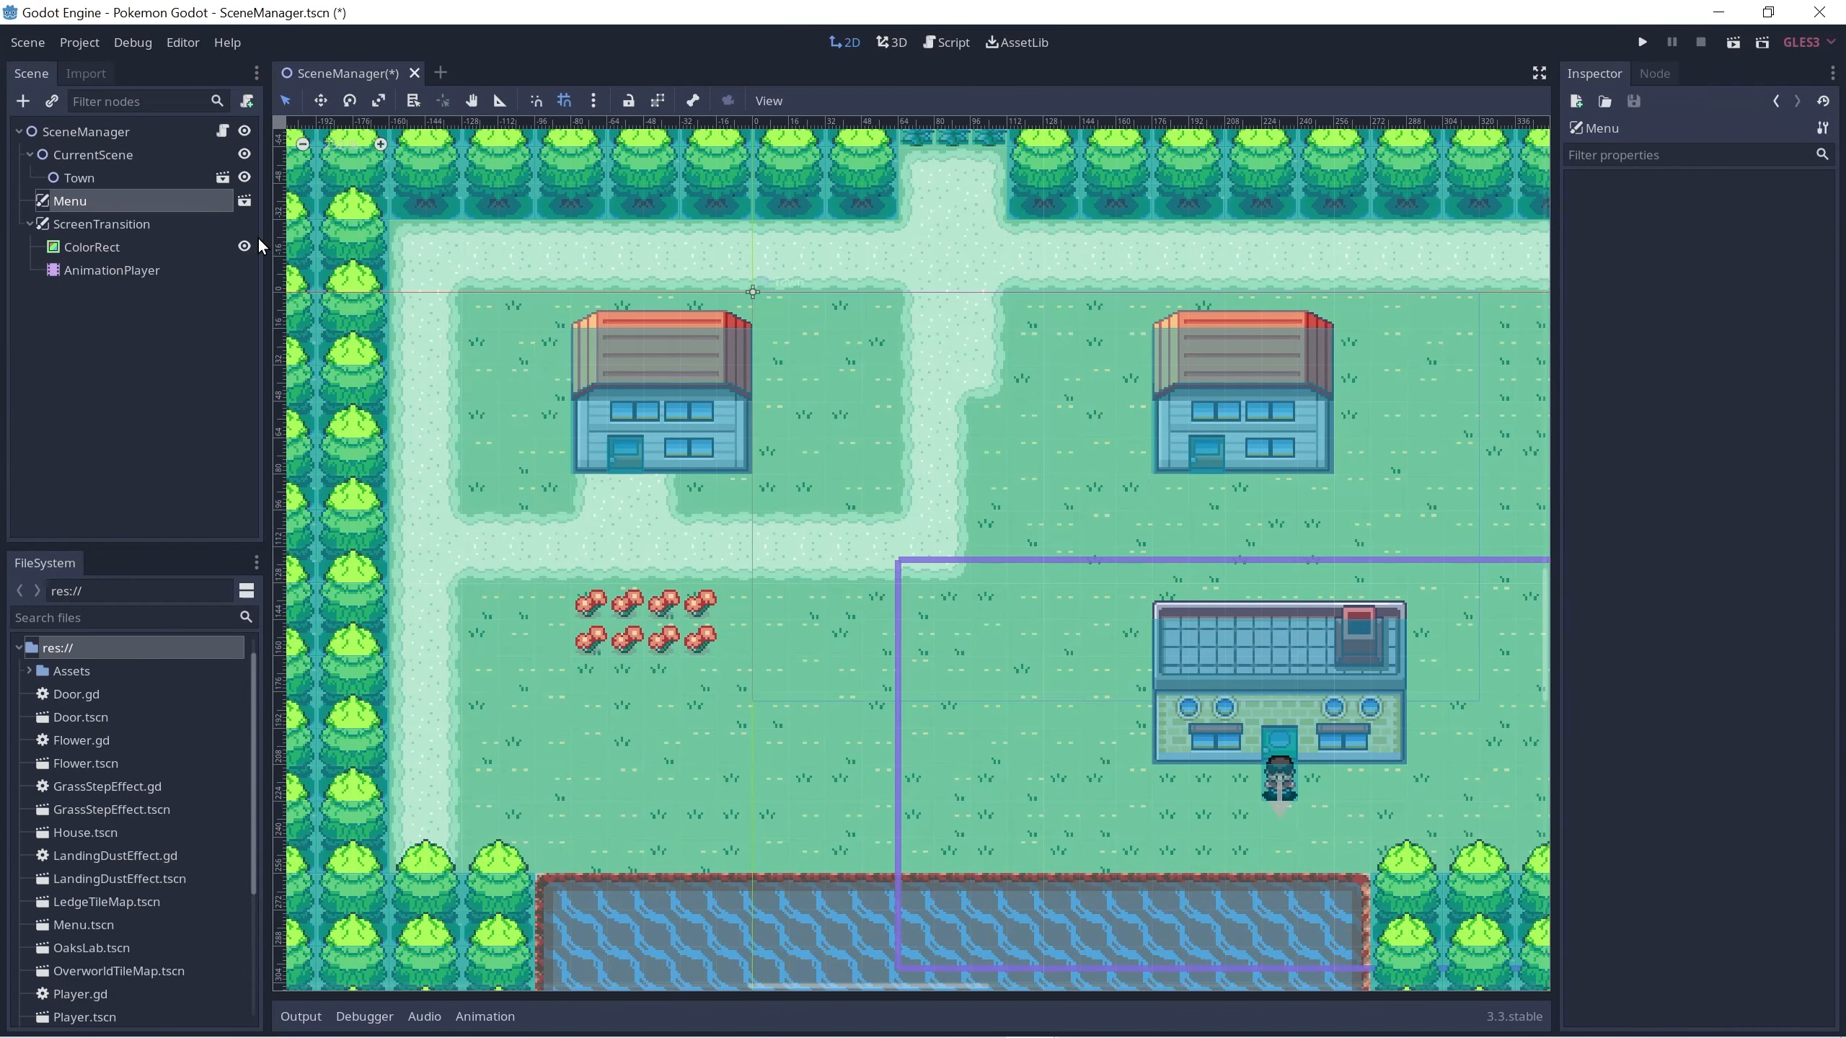
pyautogui.click(245, 199)
pyautogui.click(245, 199)
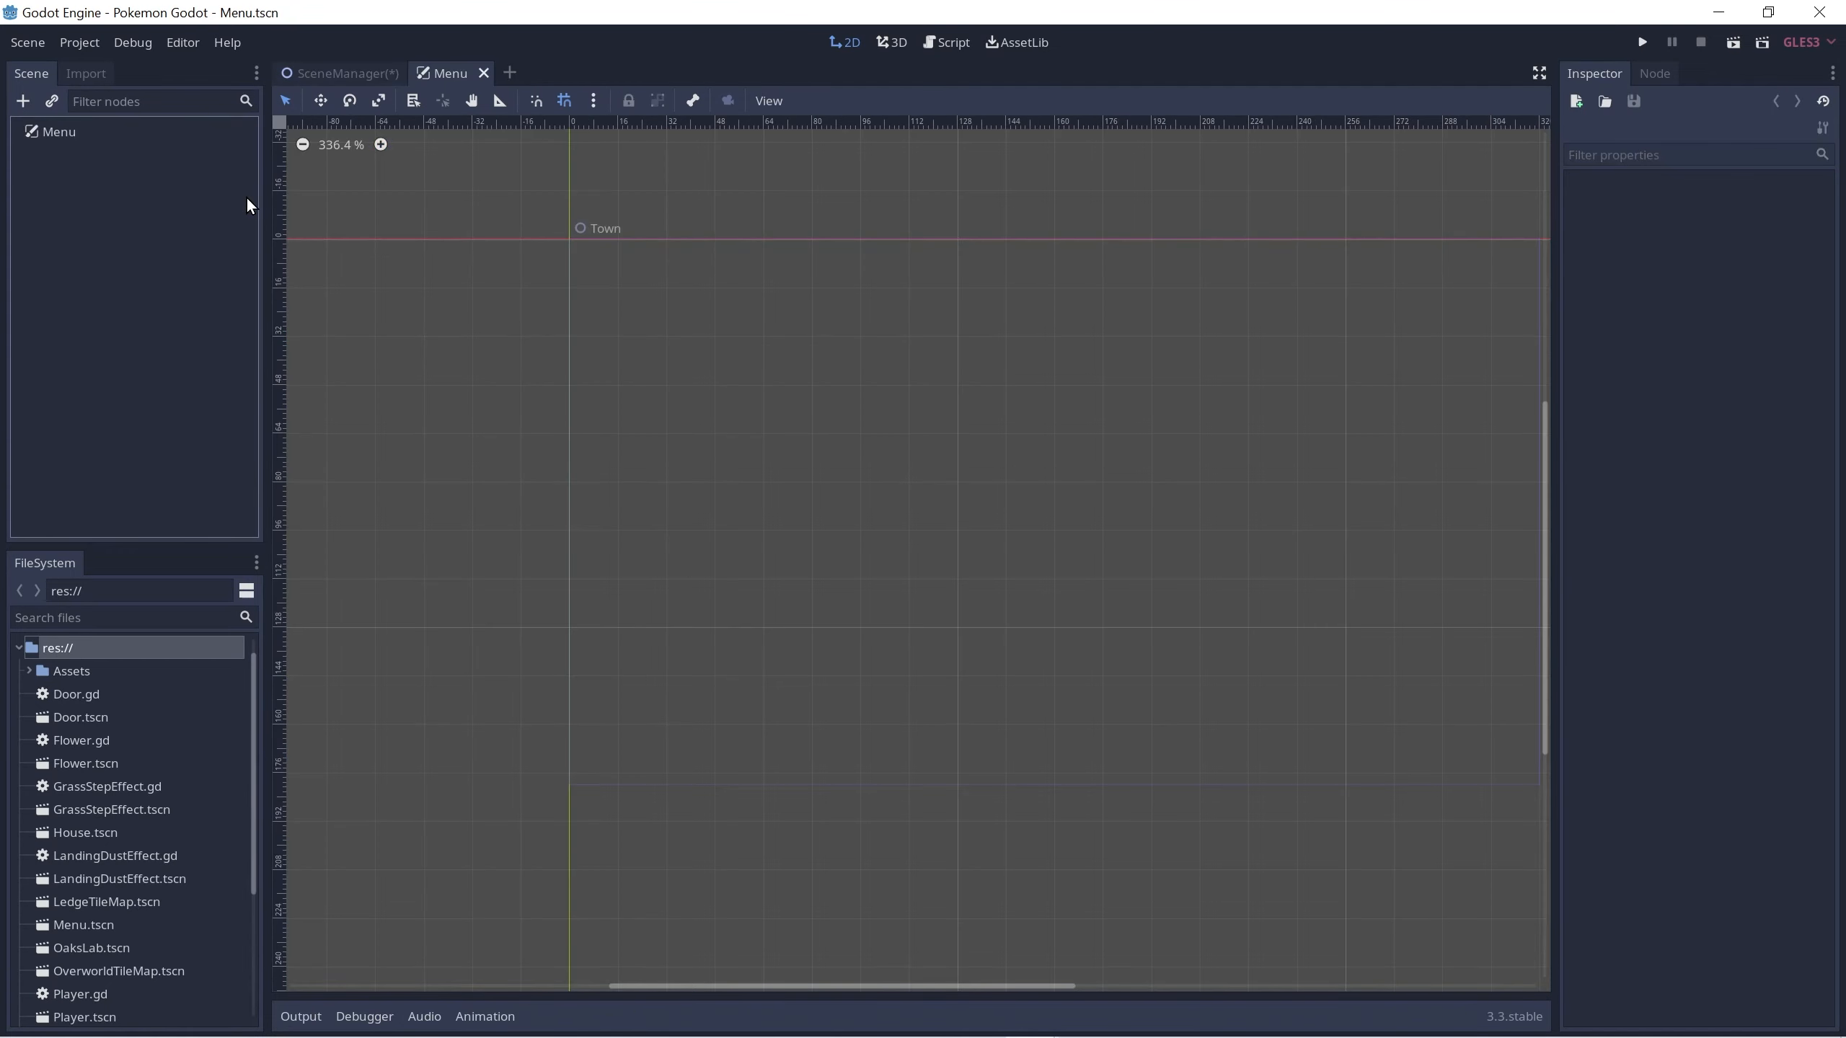
# Step: In the project's display window settings, set the window width to 240 and the height to 160
pyautogui.click(80, 42)
pyautogui.click(123, 99)
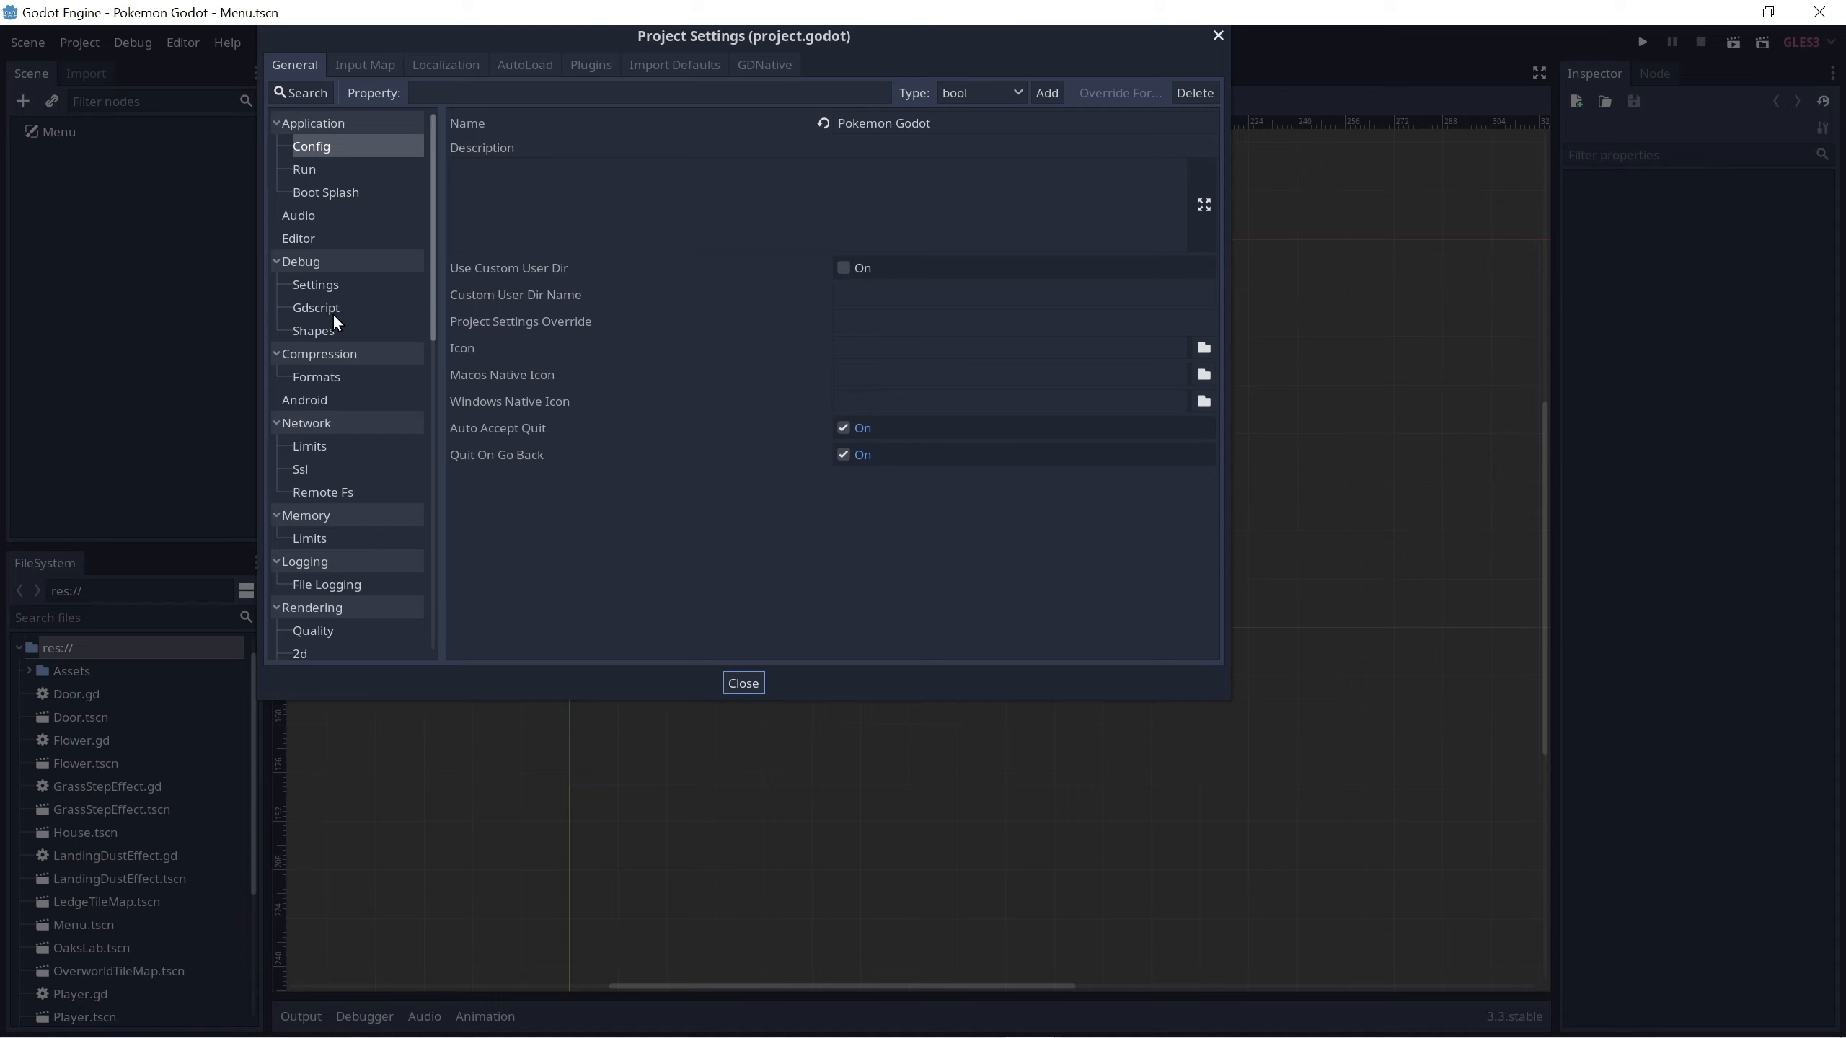
pyautogui.scroll(-10, 333, 315)
pyautogui.scroll(3, 345, 465)
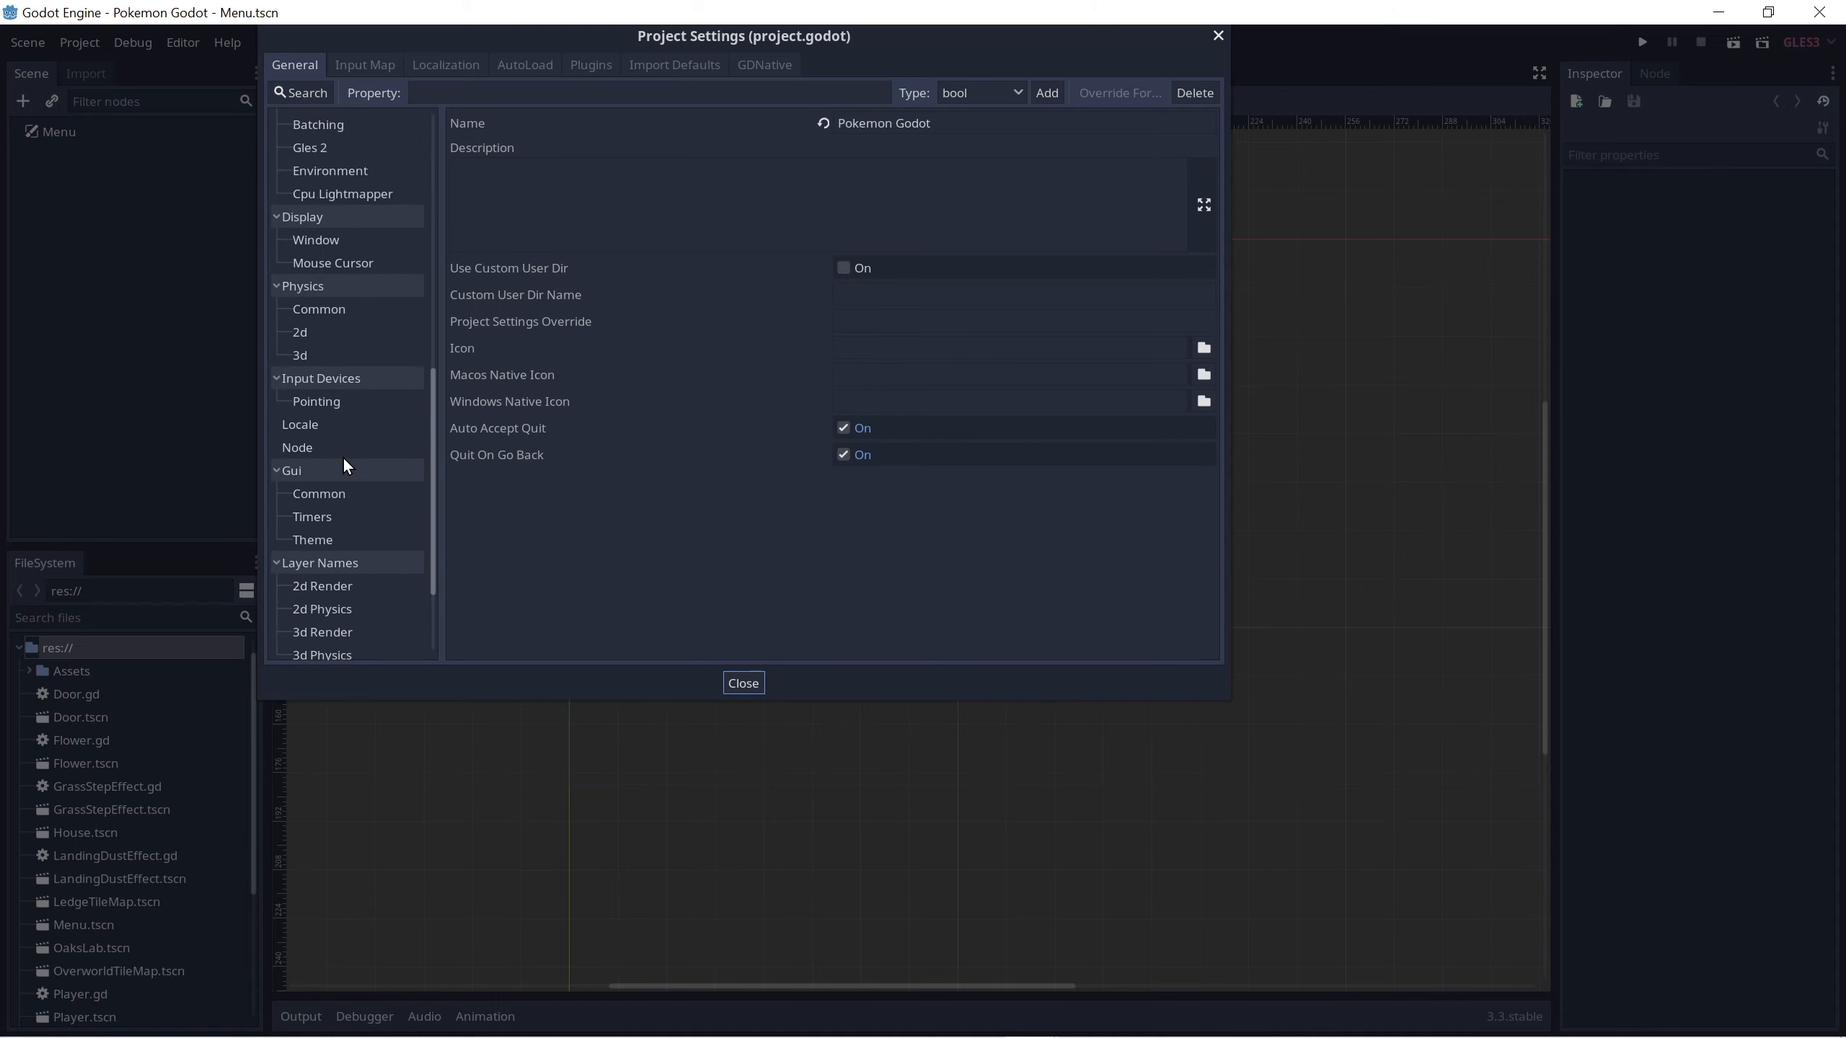
pyautogui.click(312, 240)
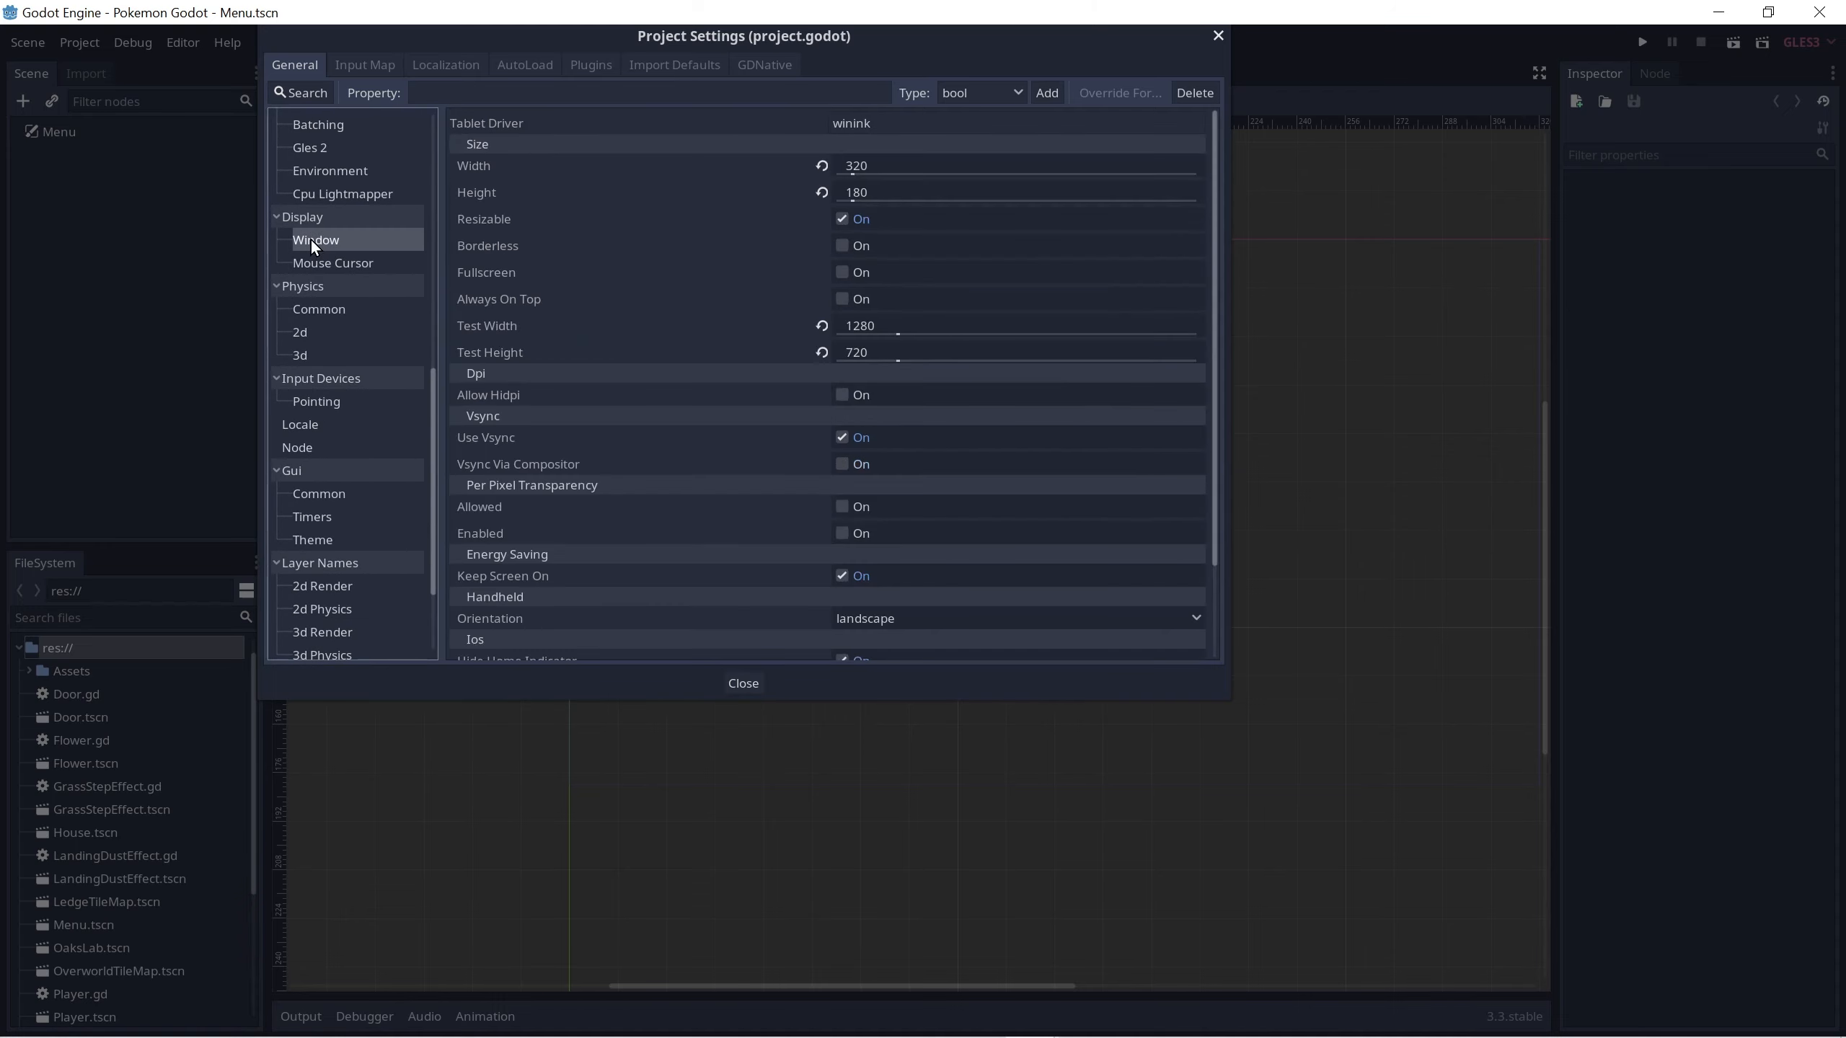
pyautogui.click(877, 166)
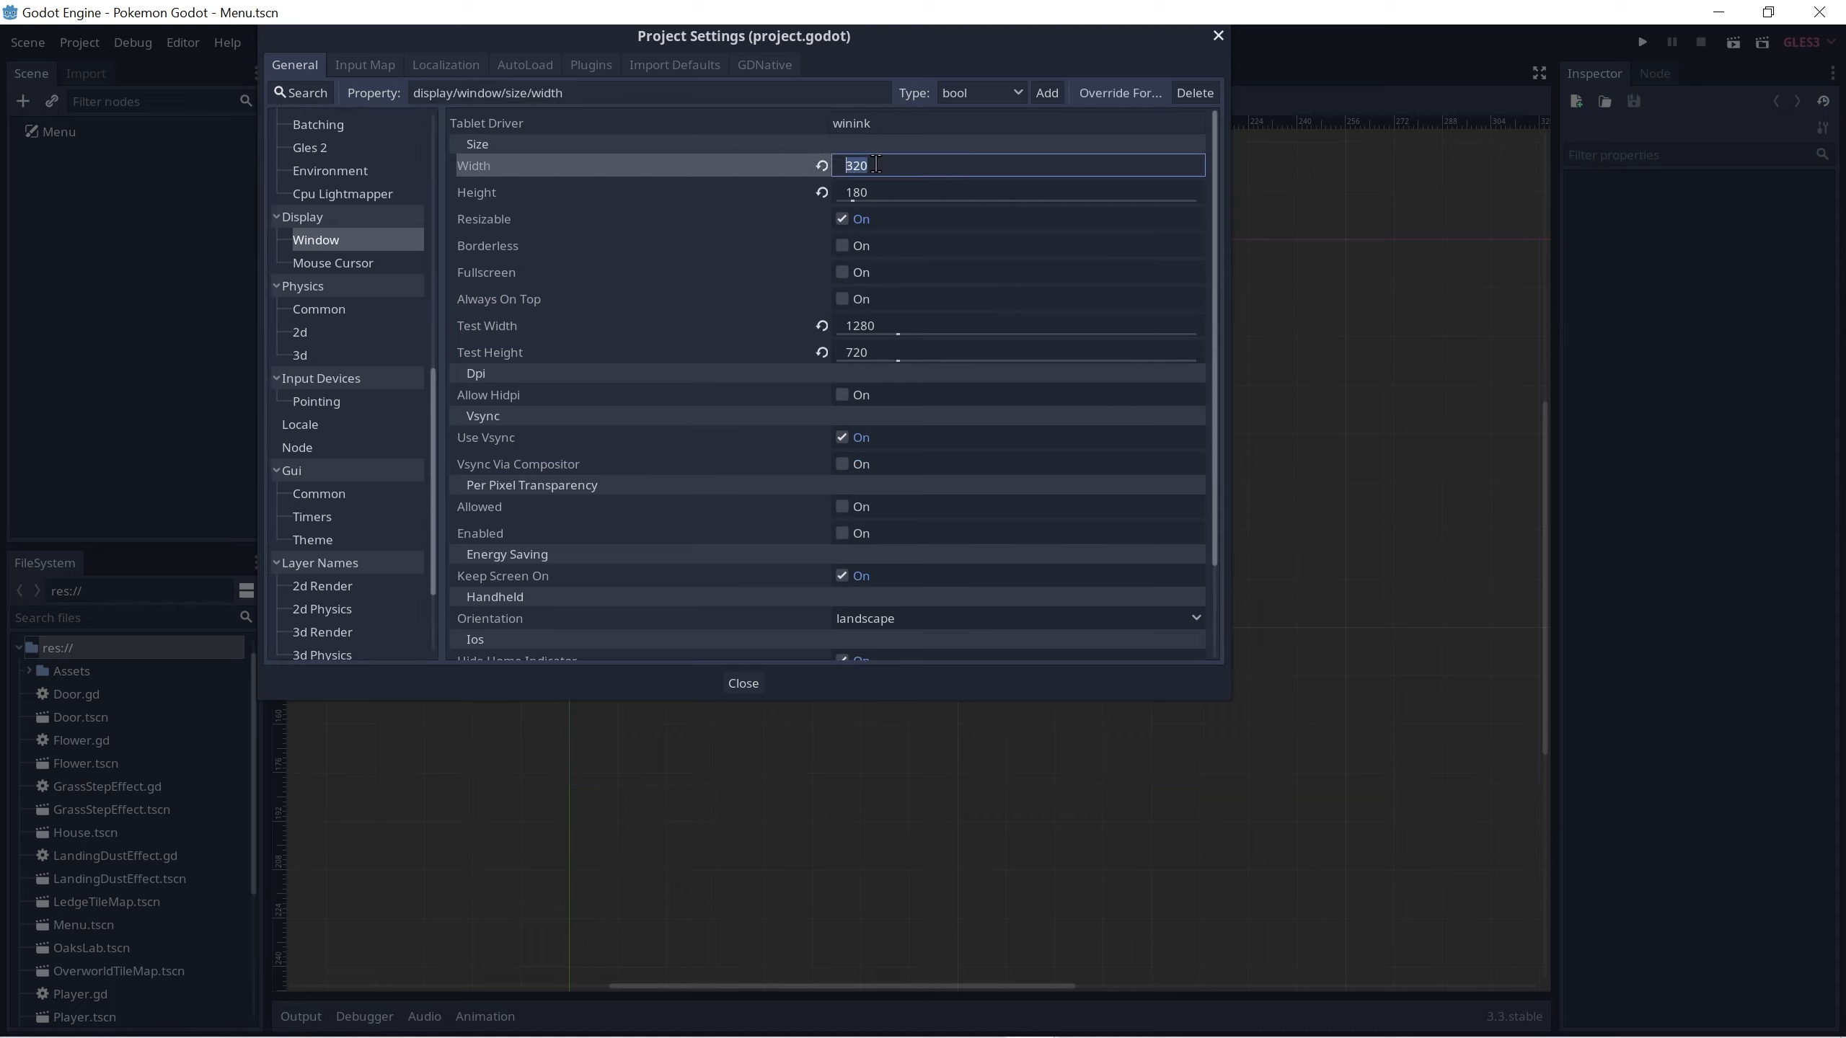
pyautogui.write('240')
pyautogui.click(884, 186)
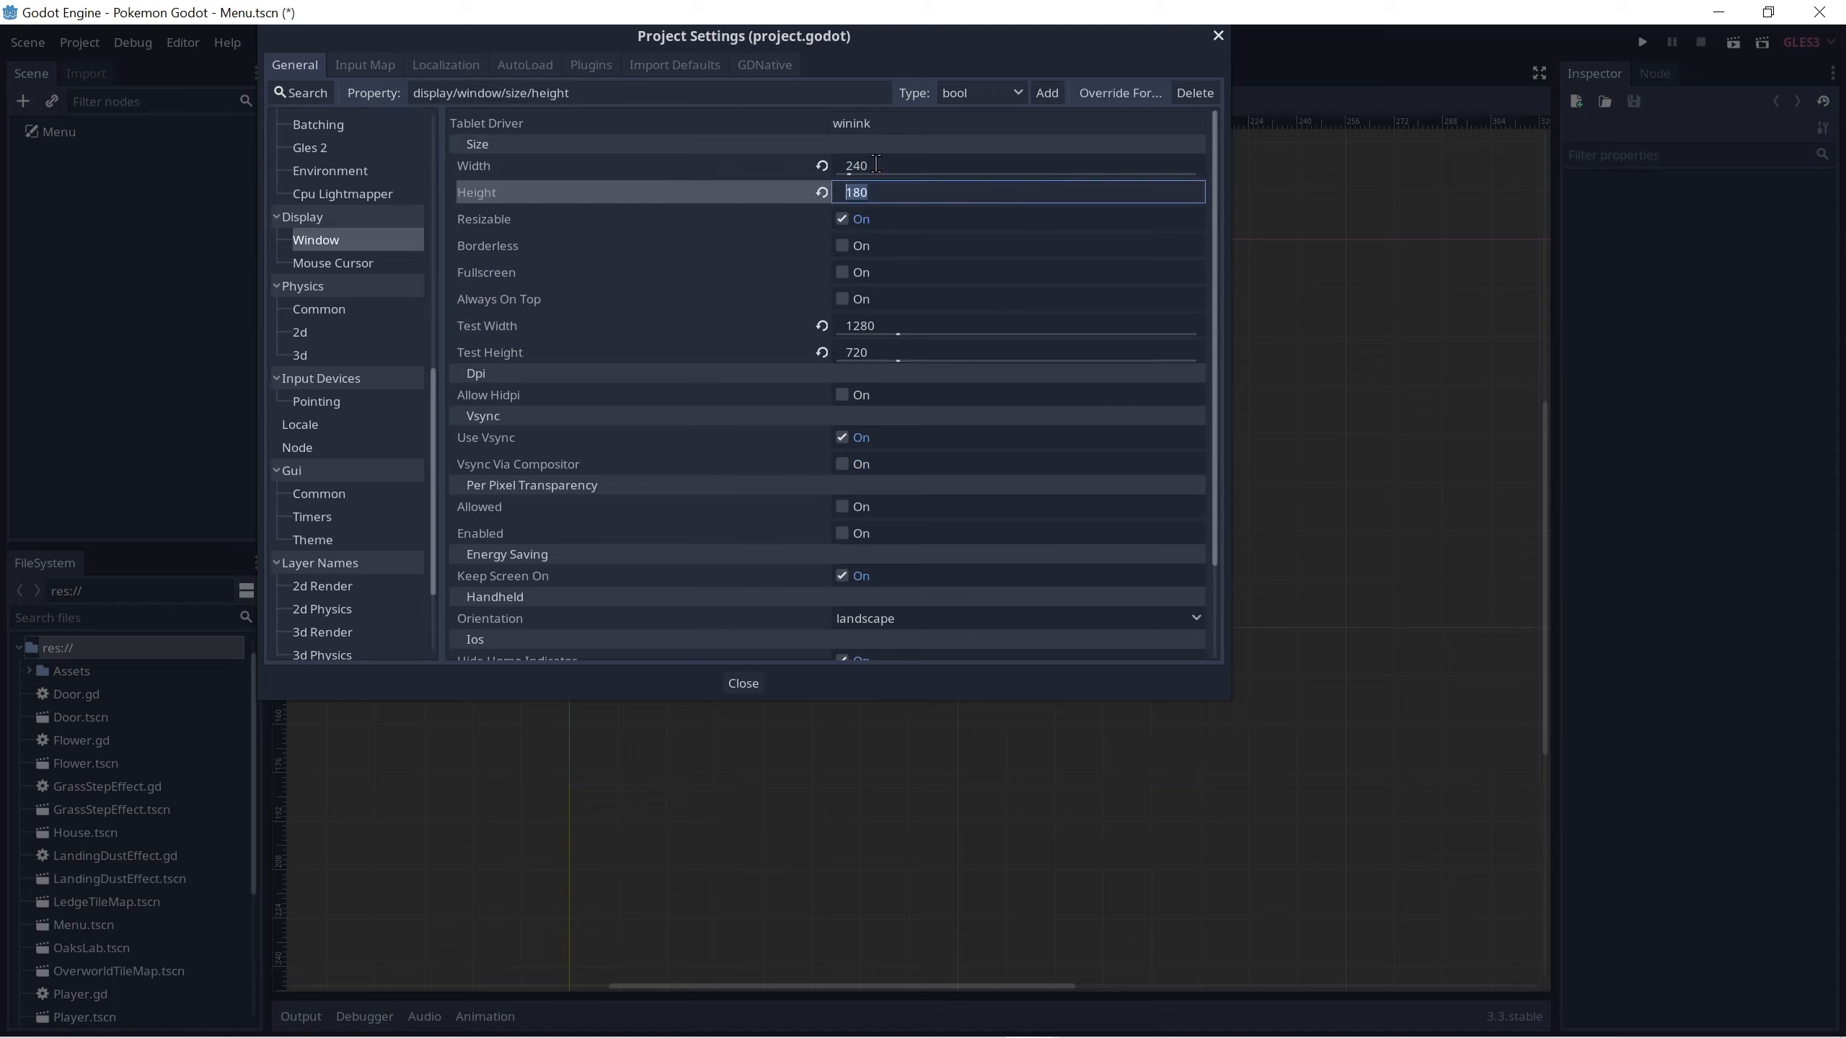
pyautogui.write('160')
pyautogui.press('Tab')
# Step: Set the window's test width to 240*5 and its test height to 160*5
pyautogui.press('Tab')
pyautogui.press('Tab')
pyautogui.press('Tab')
pyautogui.press('Tab')
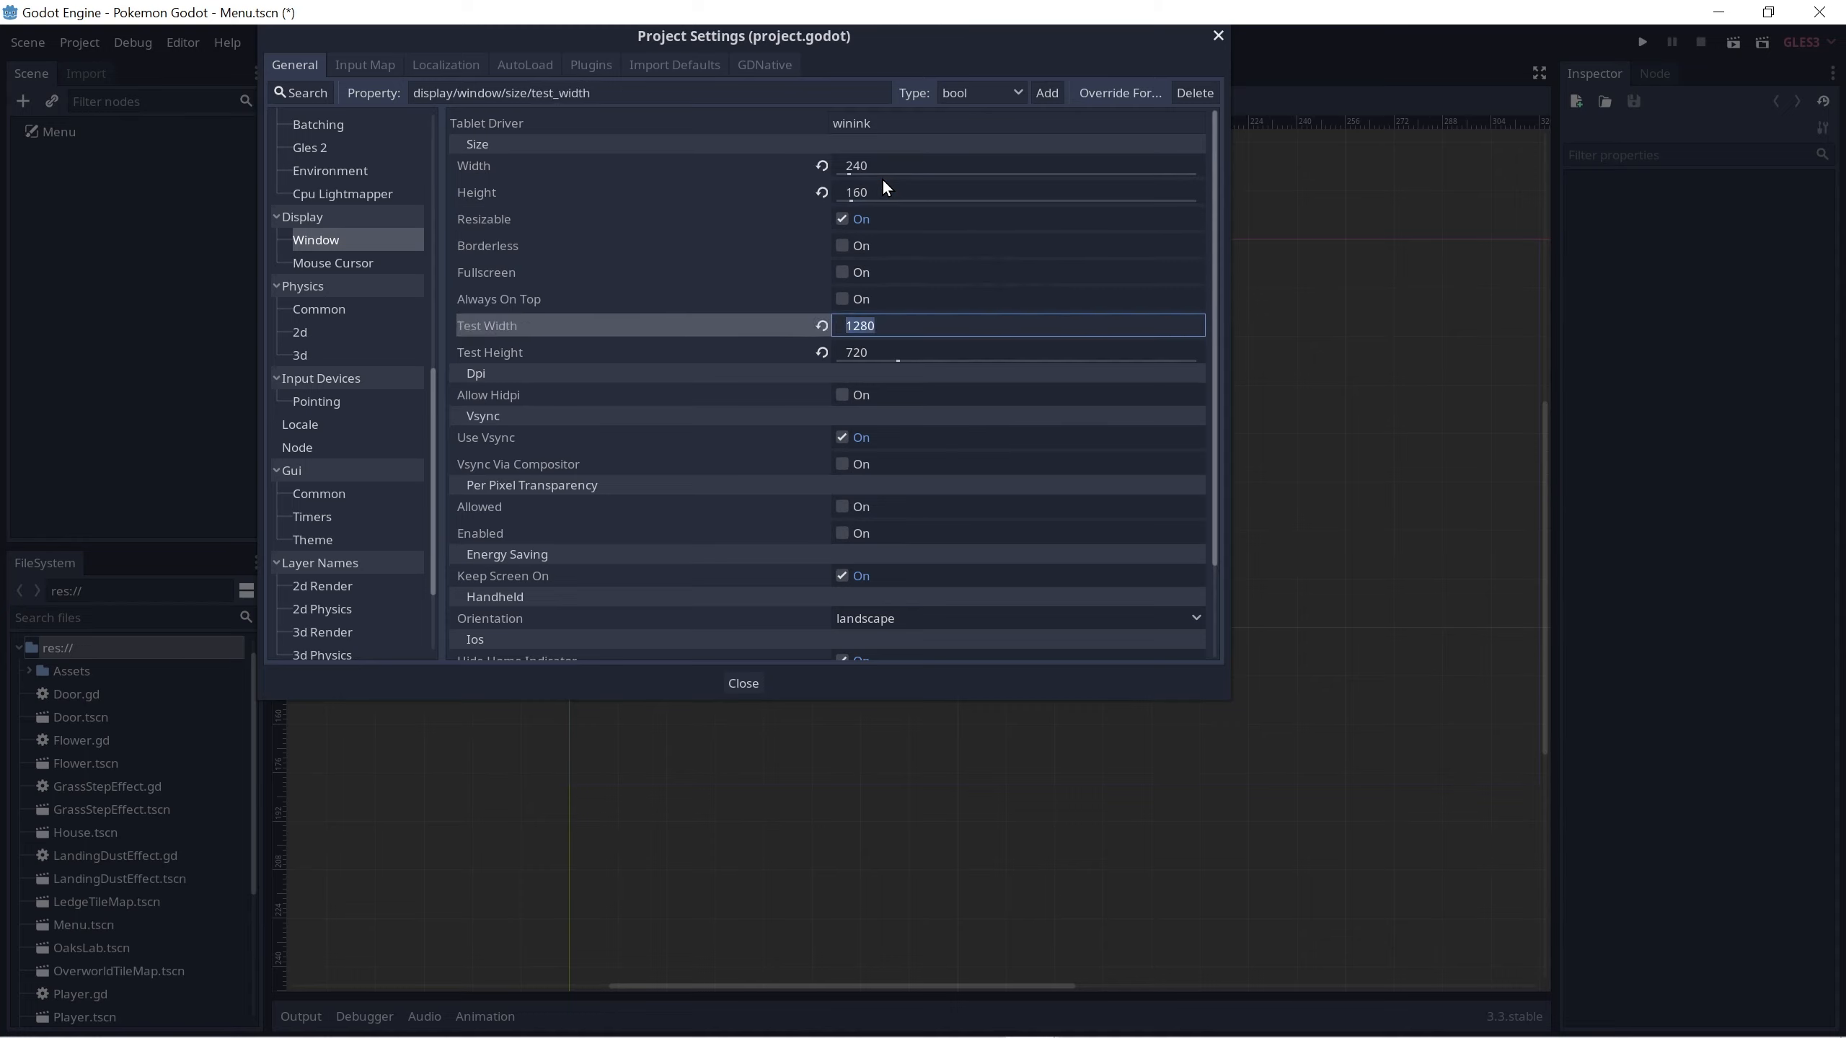
pyautogui.write('240*5')
pyautogui.press('Tab')
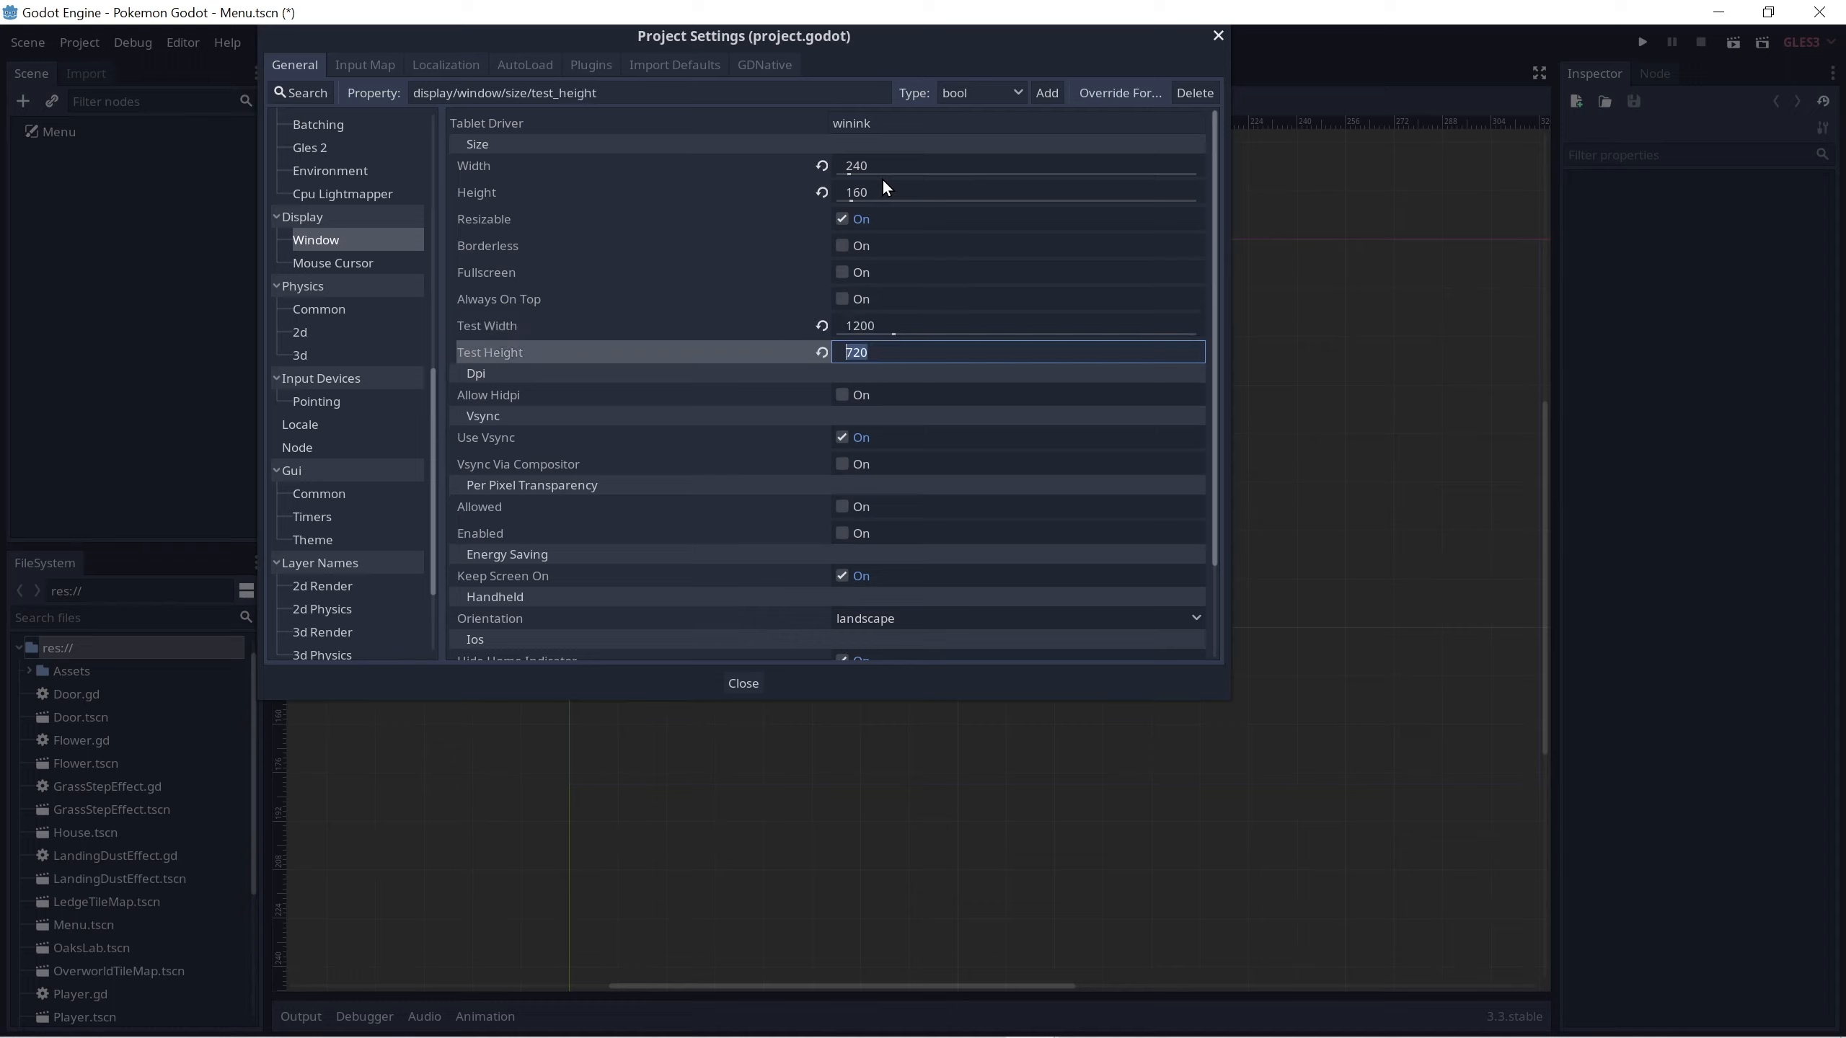
pyautogui.write('160*5')
pyautogui.press('Tab')
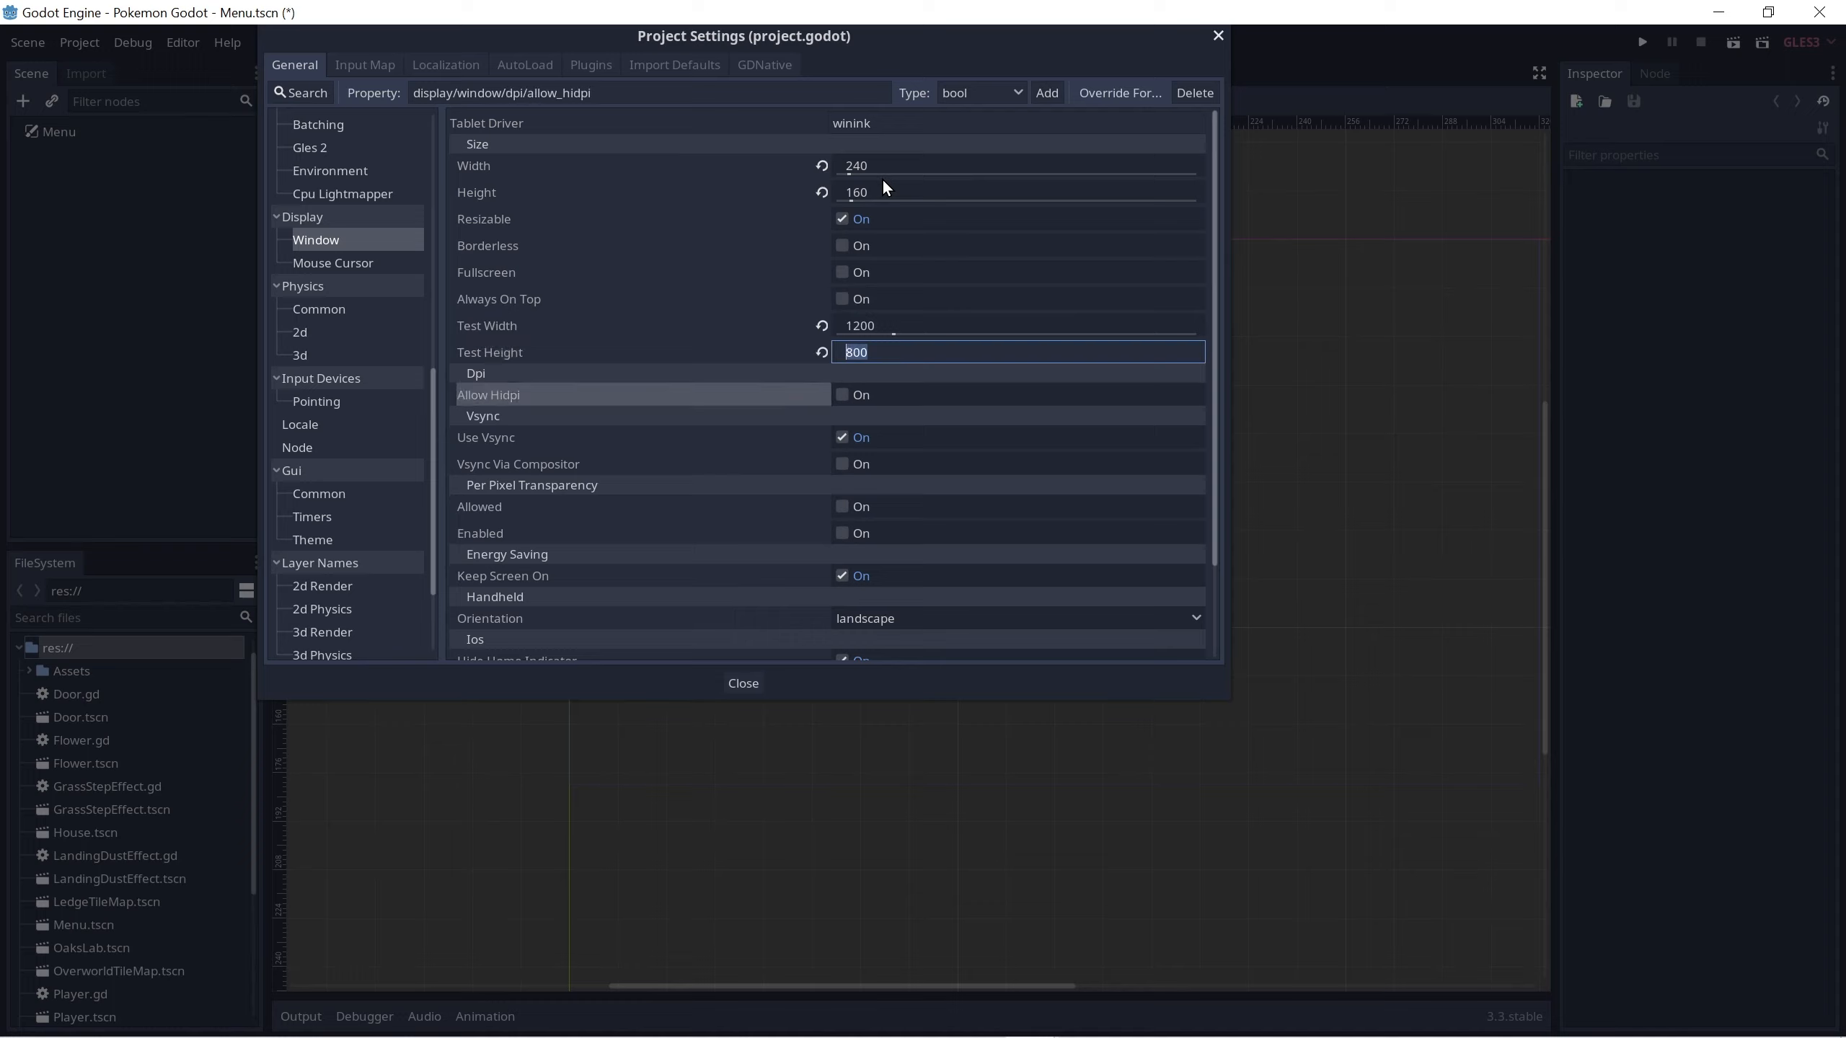
pyautogui.click(916, 326)
# Step: Set the window's stretch aspect to keep and close the project settings
pyautogui.moveTo(1214, 542); pyautogui.dragTo(1170, 673)
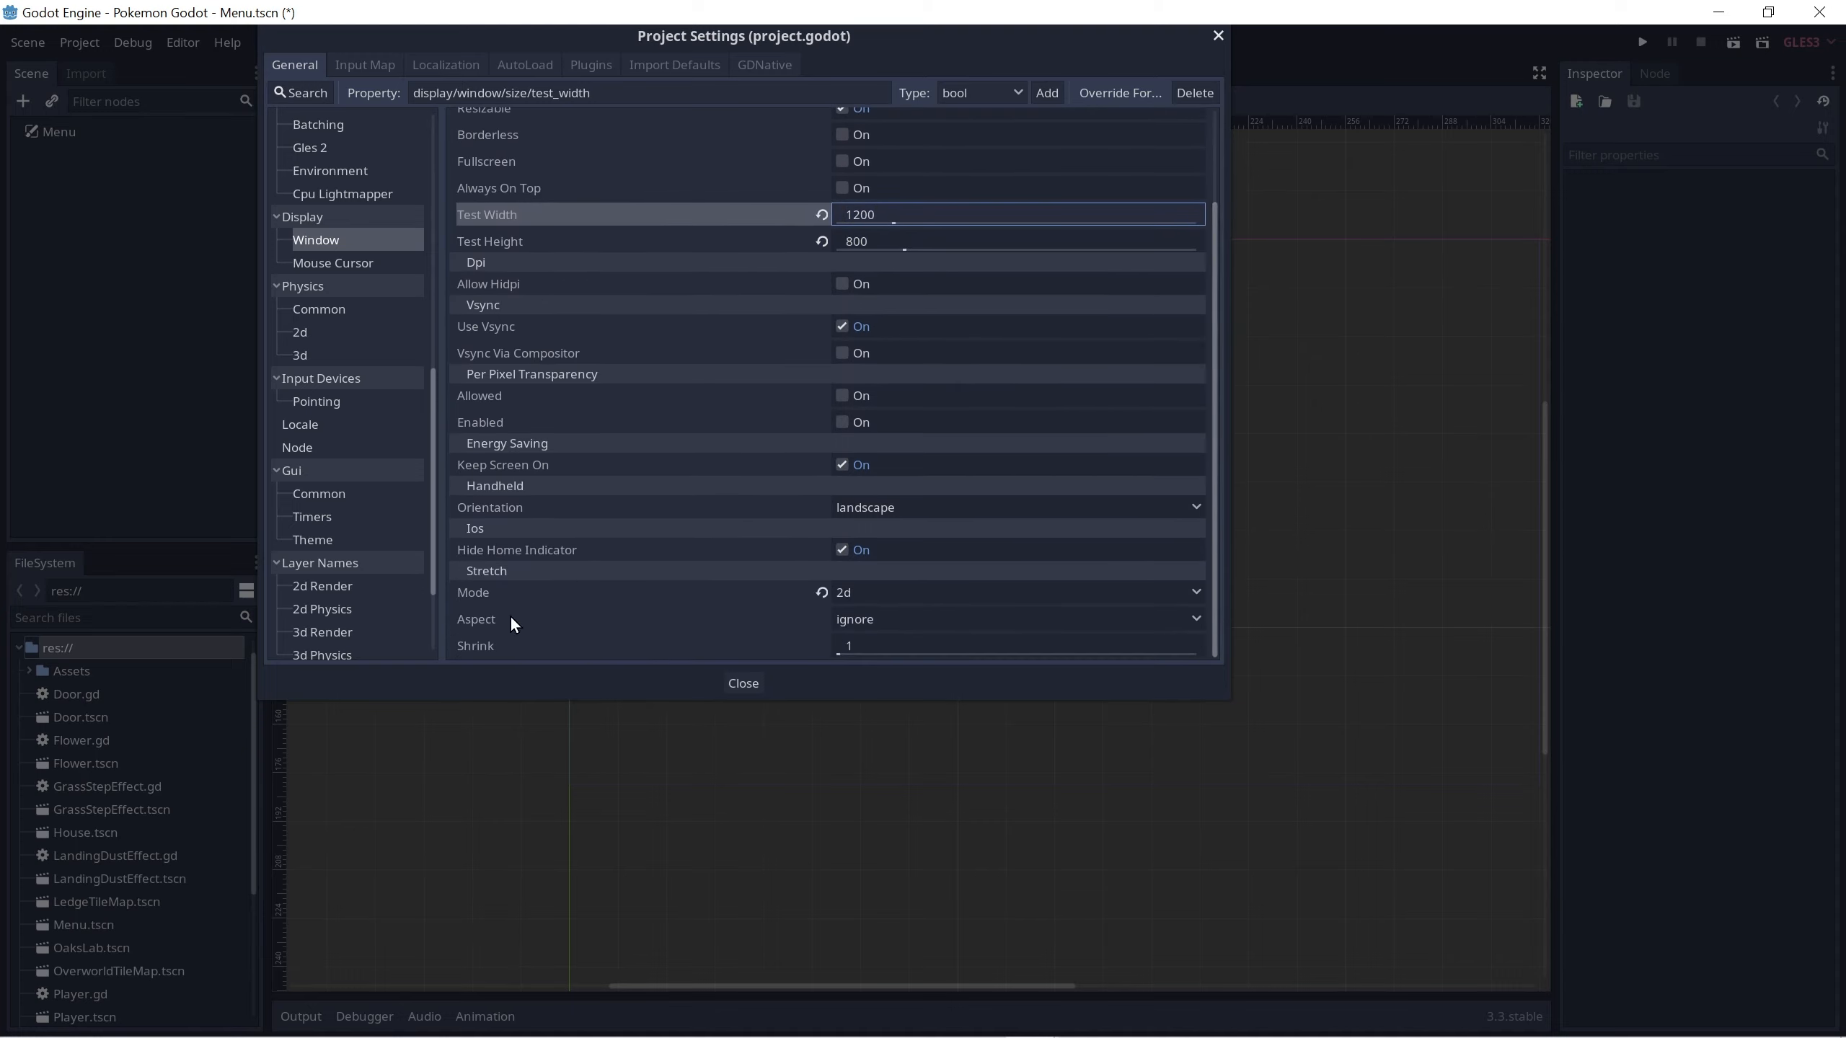
pyautogui.click(897, 619)
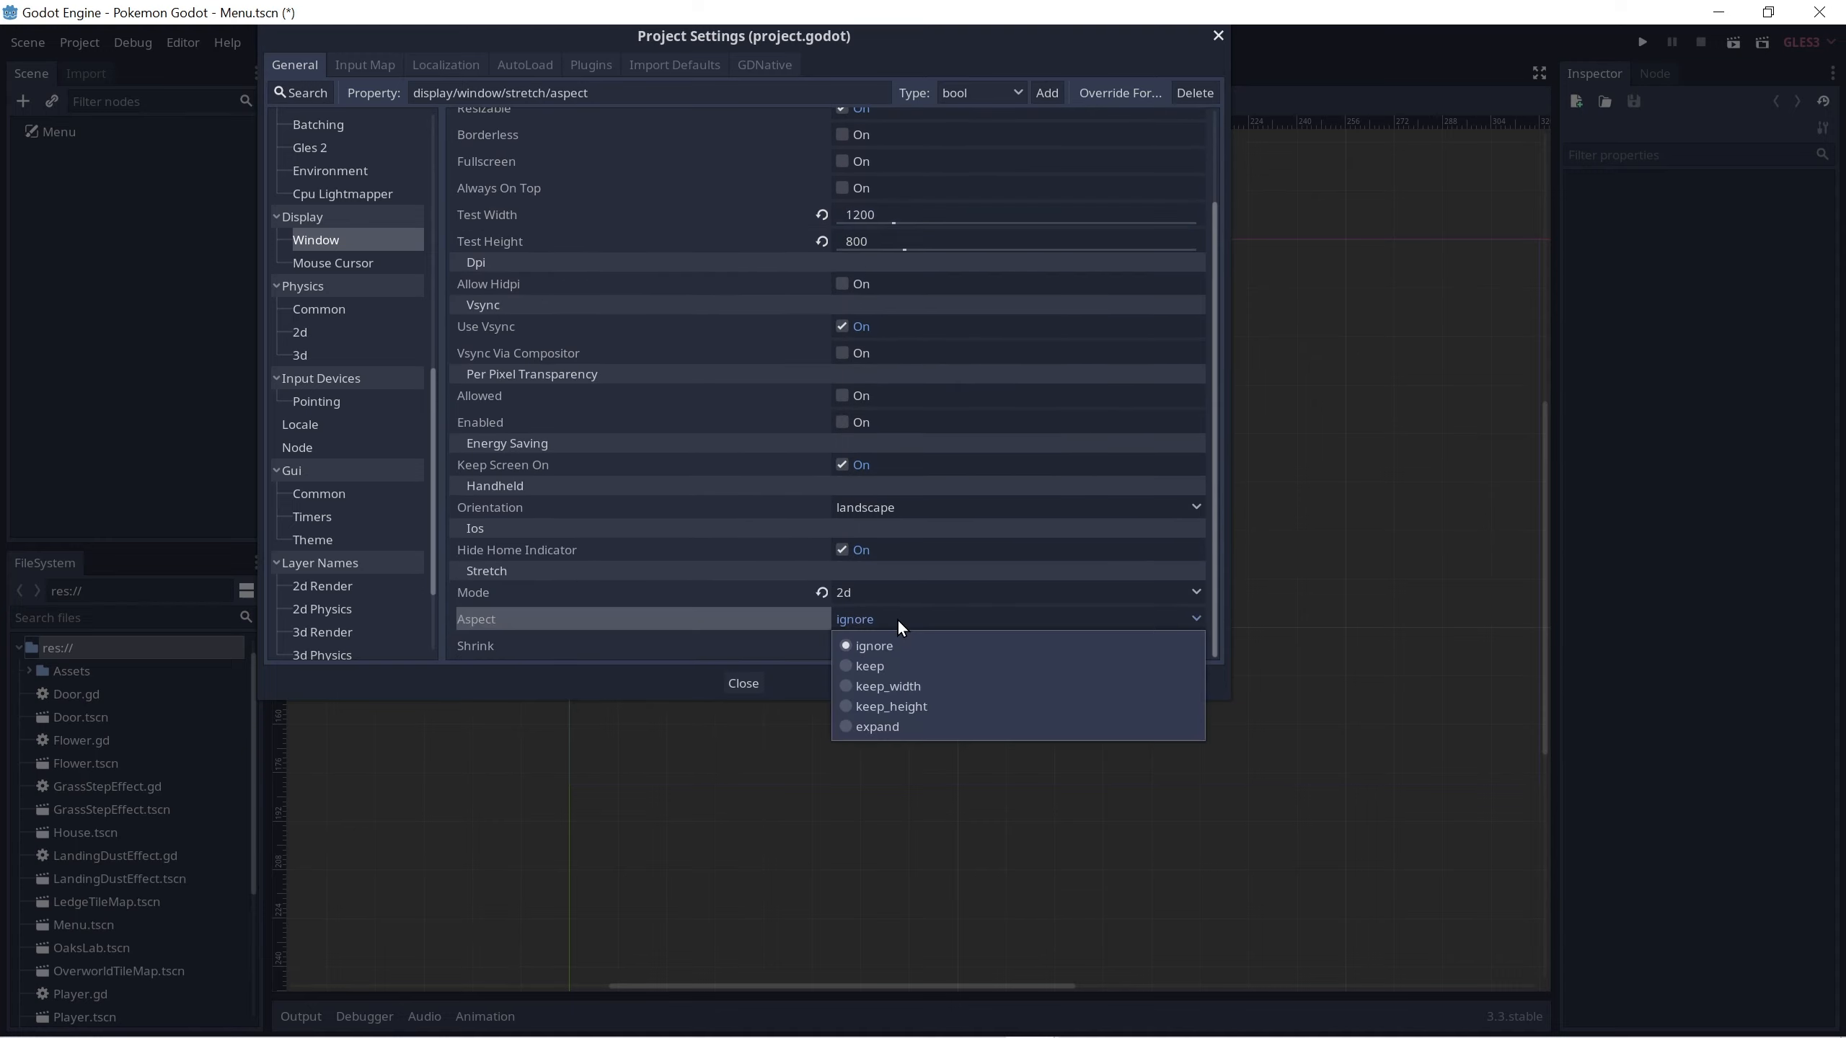
pyautogui.click(852, 667)
pyautogui.click(734, 683)
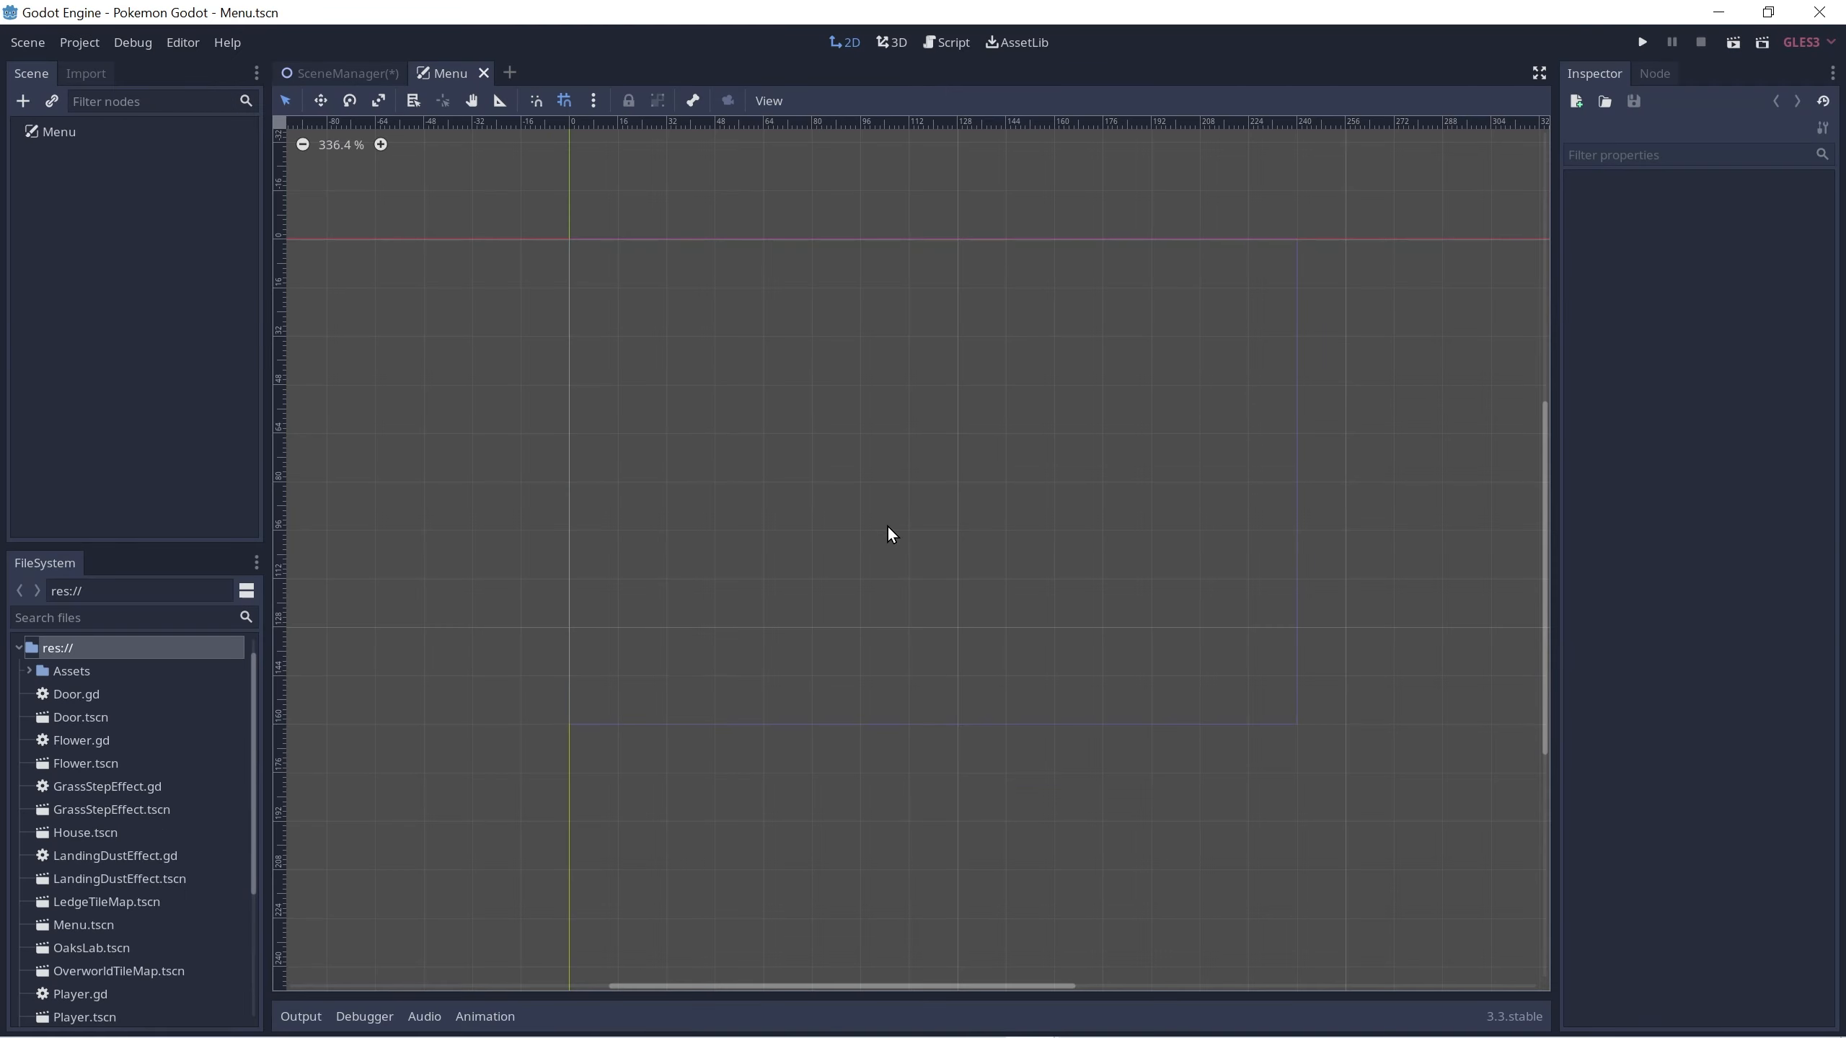
# Step: Add a Control node as a child of the Menu node
pyautogui.click(72, 134)
pyautogui.hotkey('ctrl', 'a')
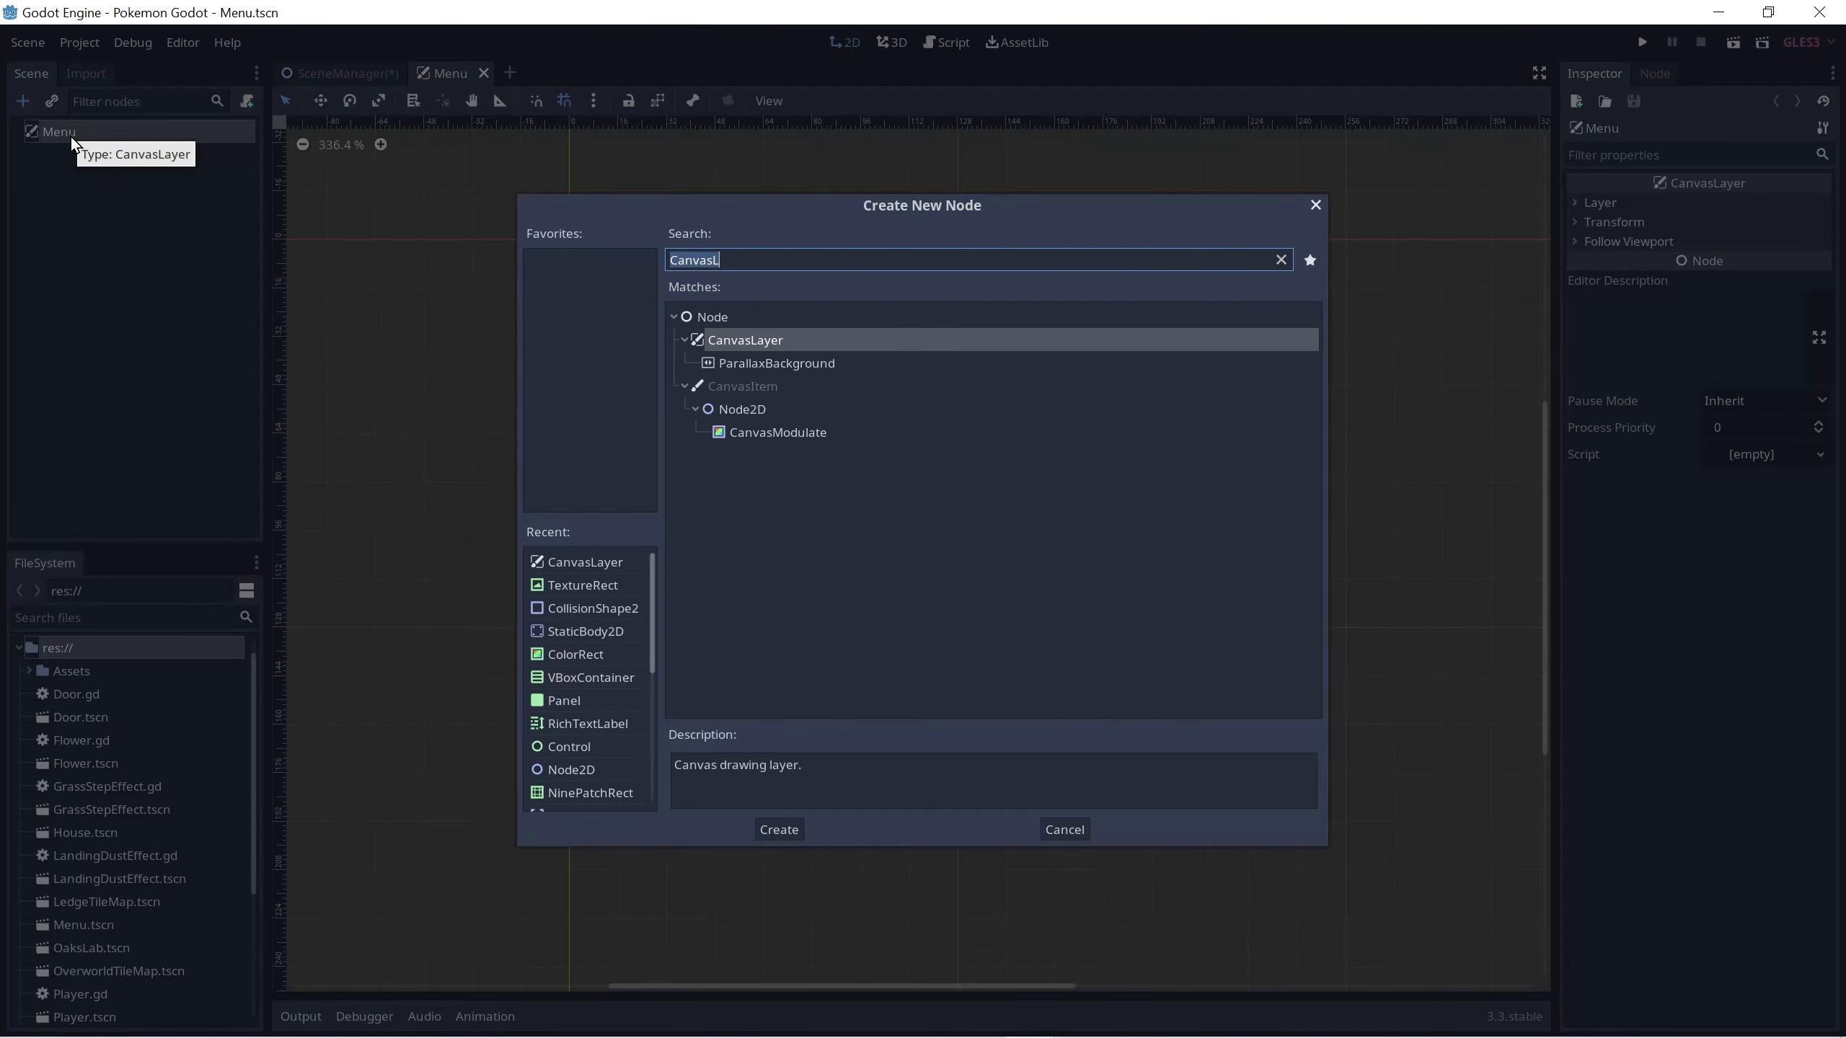
pyautogui.write('Control')
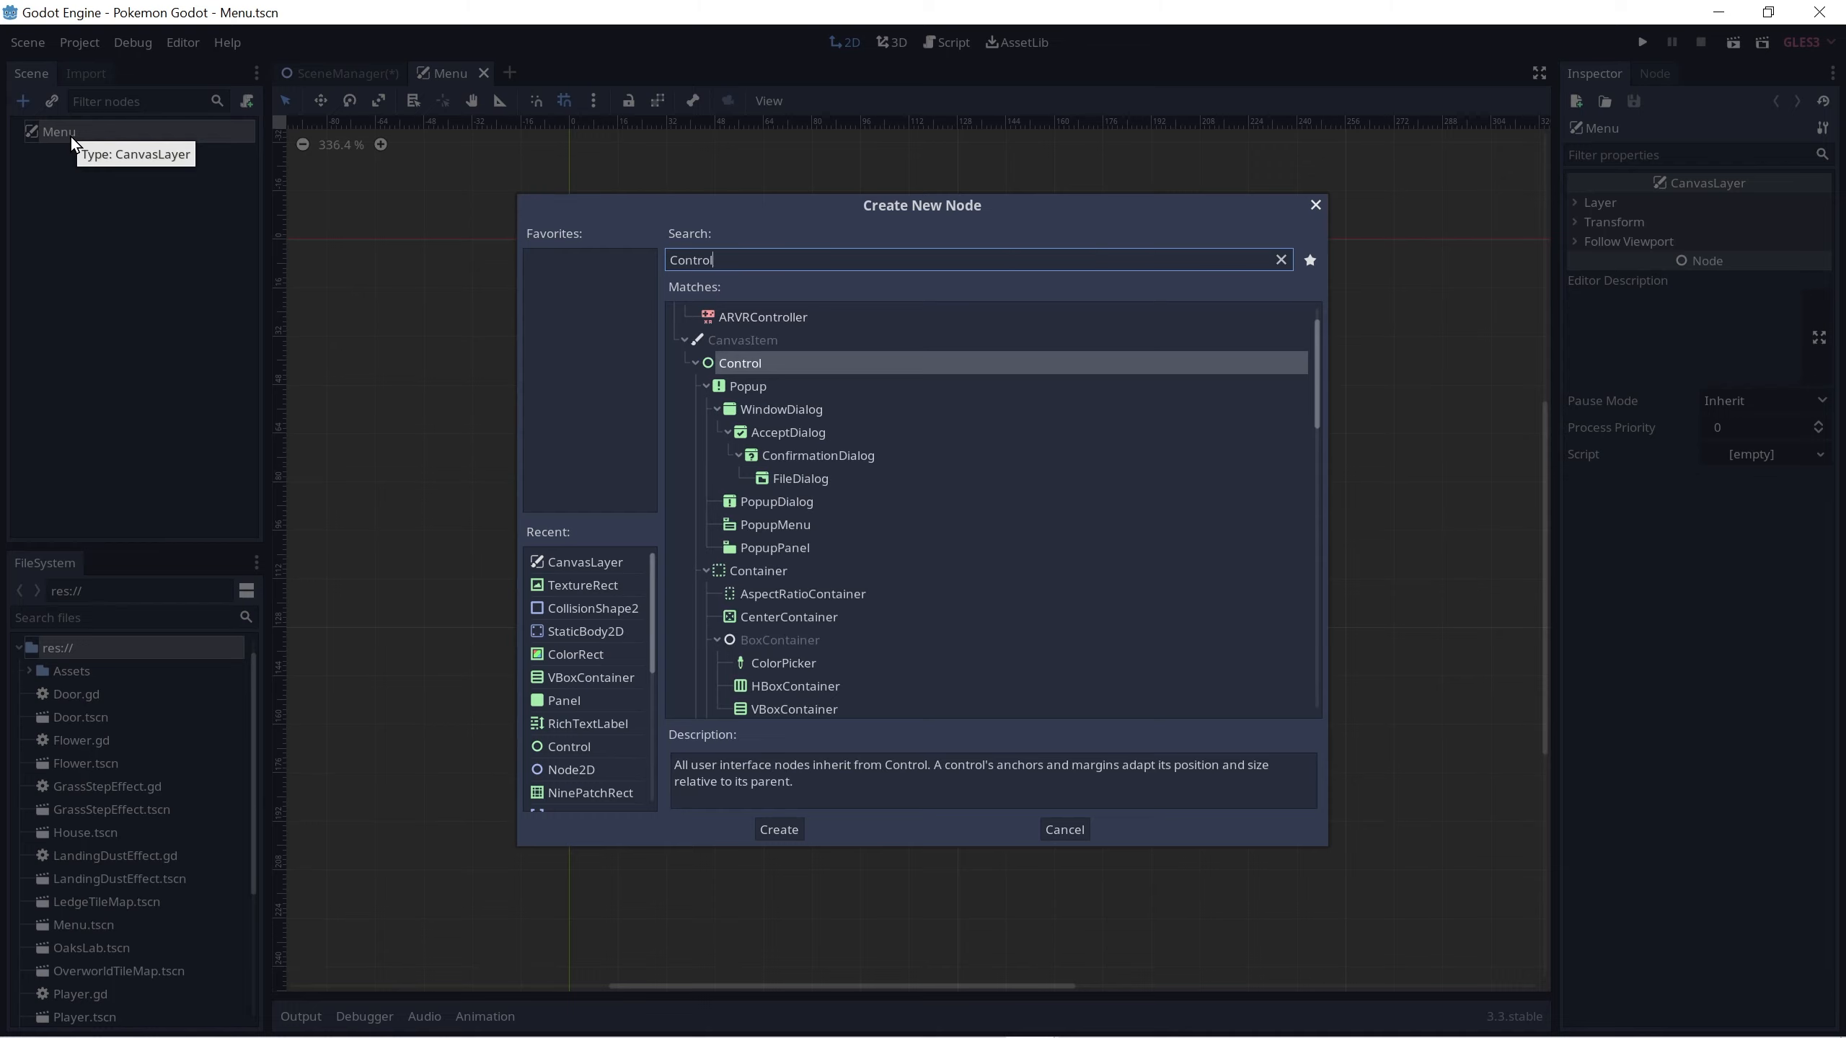
pyautogui.press('Return')
pyautogui.click(87, 217)
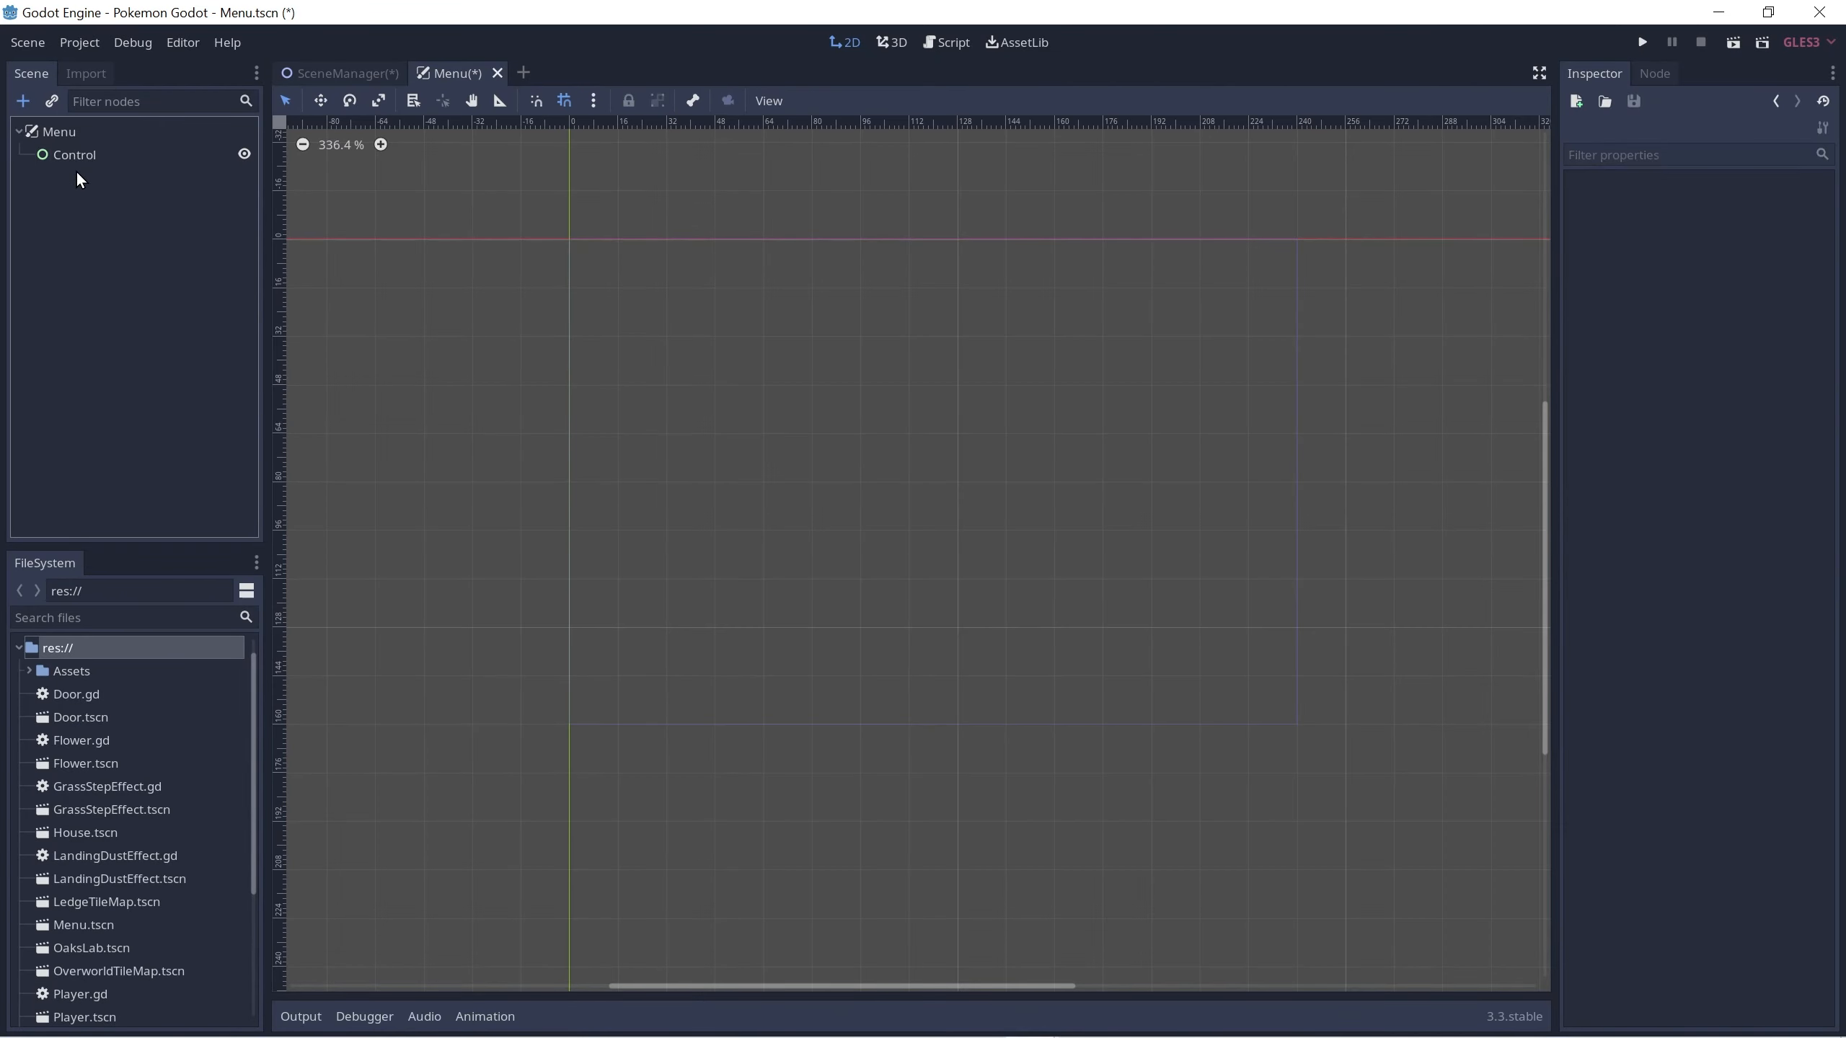
# Step: Add a NinePatchRect node as a child of the Control node
pyautogui.click(80, 165)
pyautogui.hotkey('ctrl', 'a')
pyautogui.write('Nine')
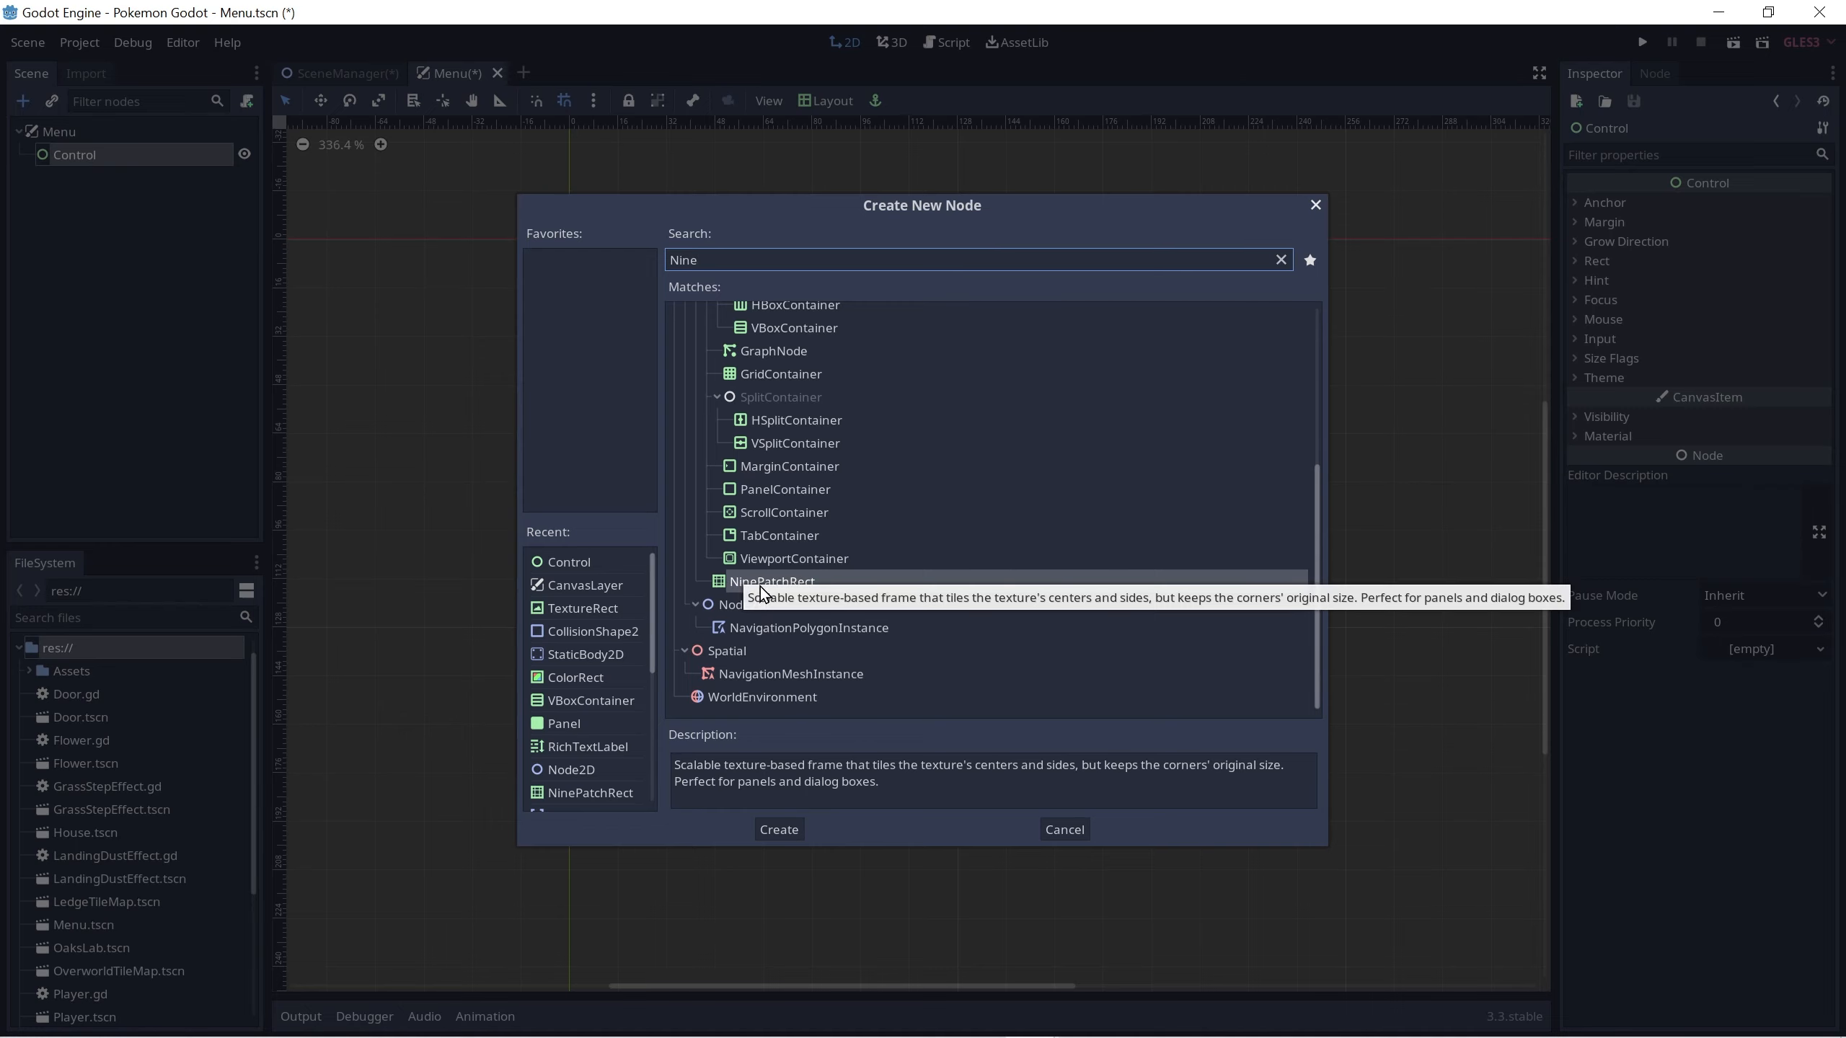
pyautogui.click(770, 835)
pyautogui.click(768, 835)
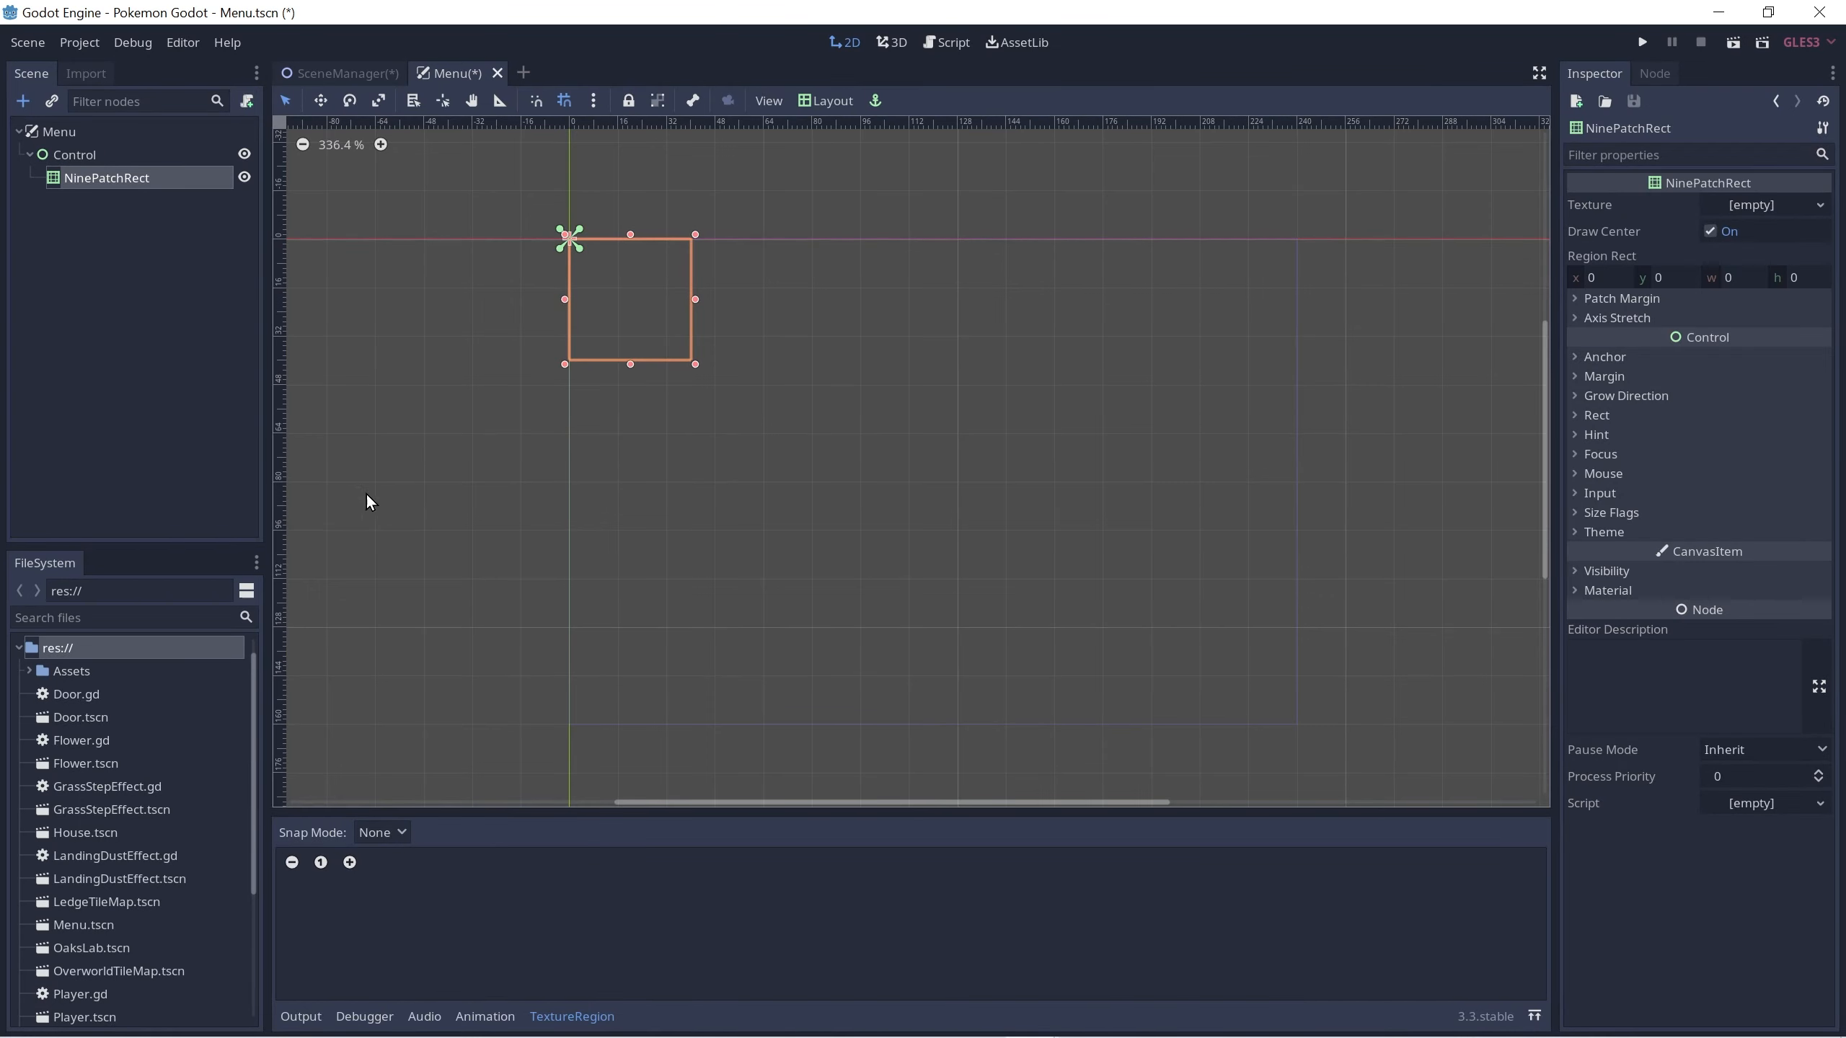
# Step: Assign menu_box_1.png from the Assets/UI folder as the NinePatchRect's texture
pyautogui.click(27, 673)
pyautogui.click(27, 672)
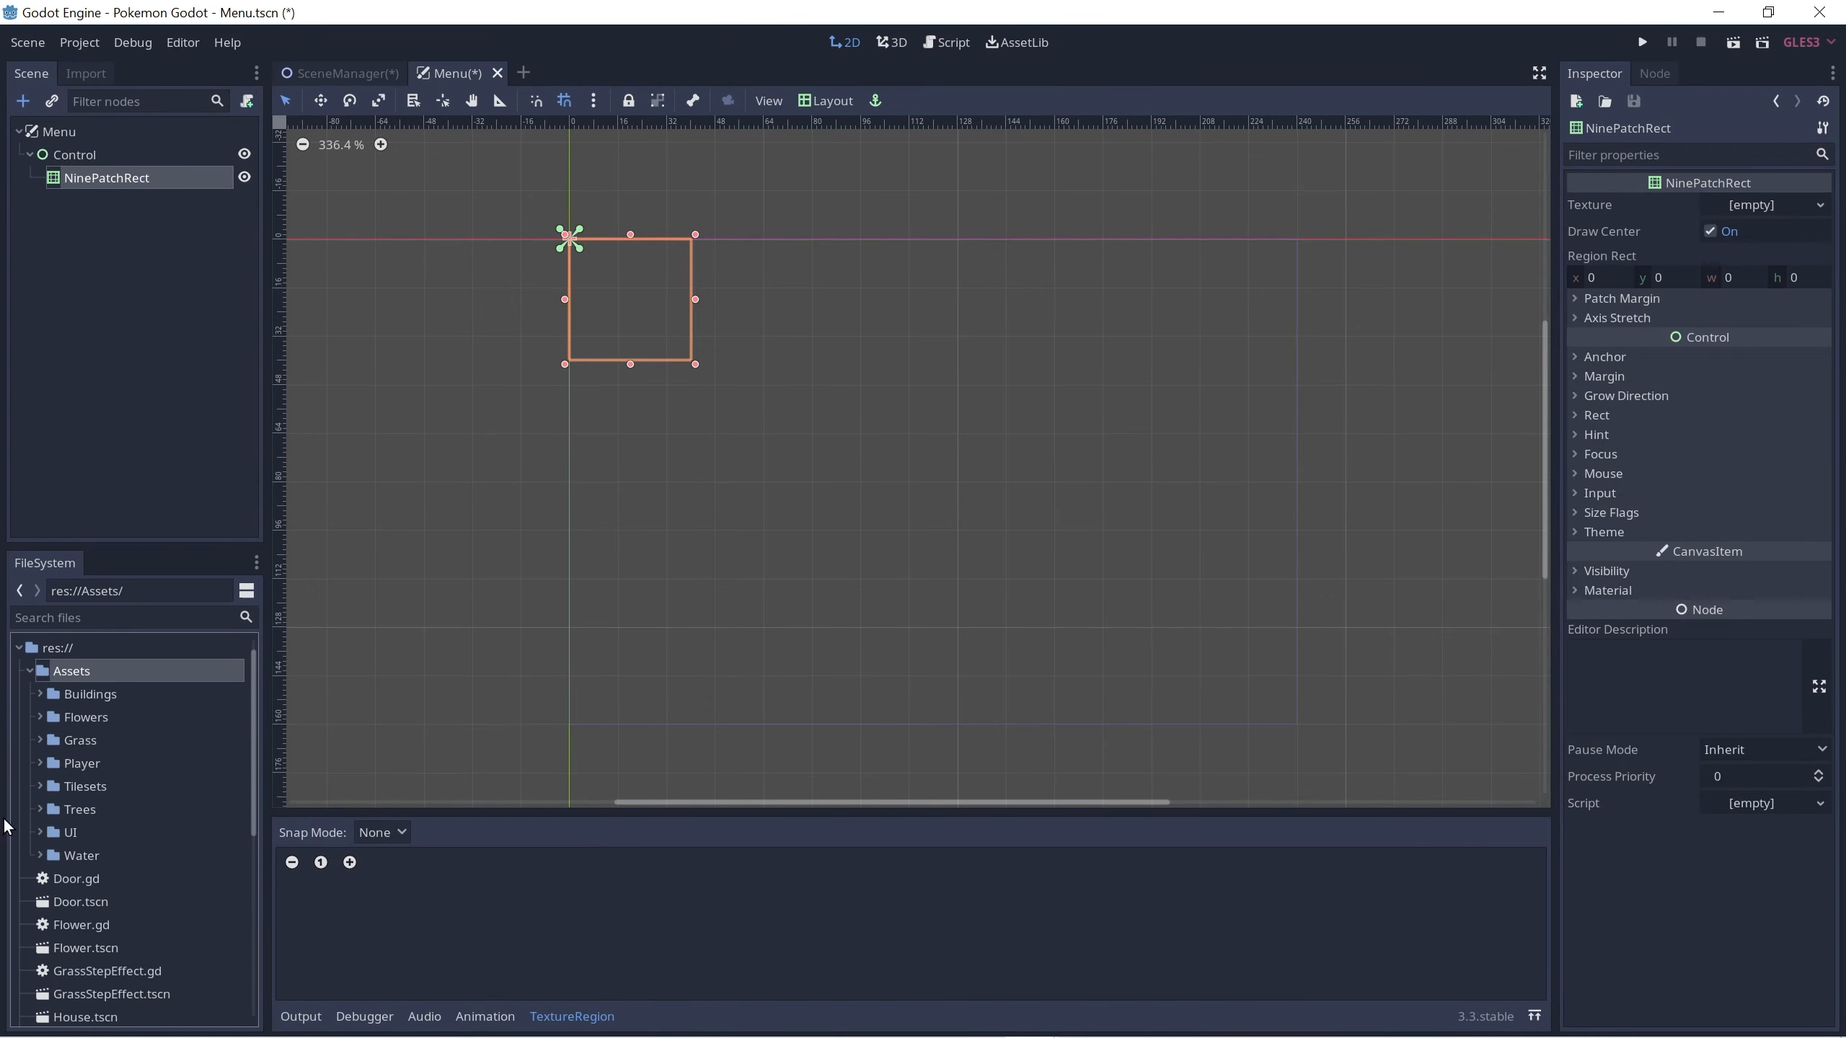
pyautogui.click(41, 833)
pyautogui.scroll(-1, 153, 847)
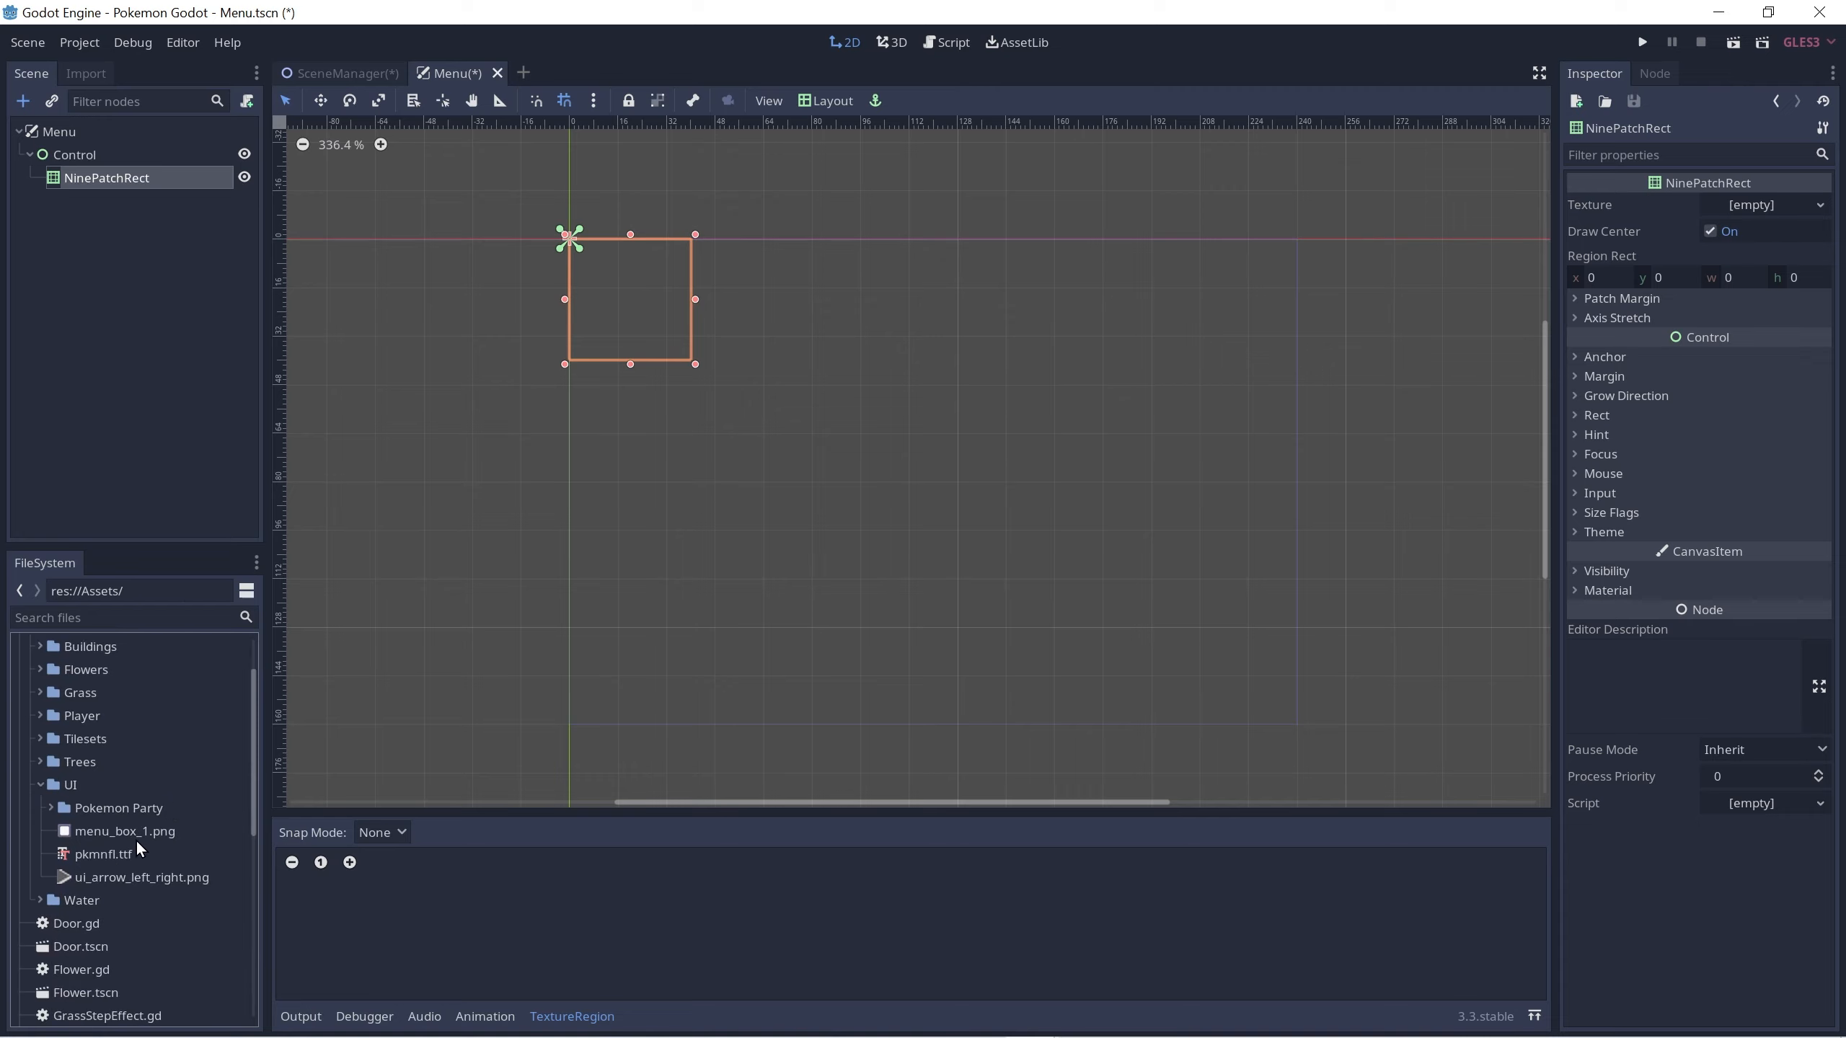
pyautogui.moveTo(107, 837); pyautogui.dragTo(1778, 223)
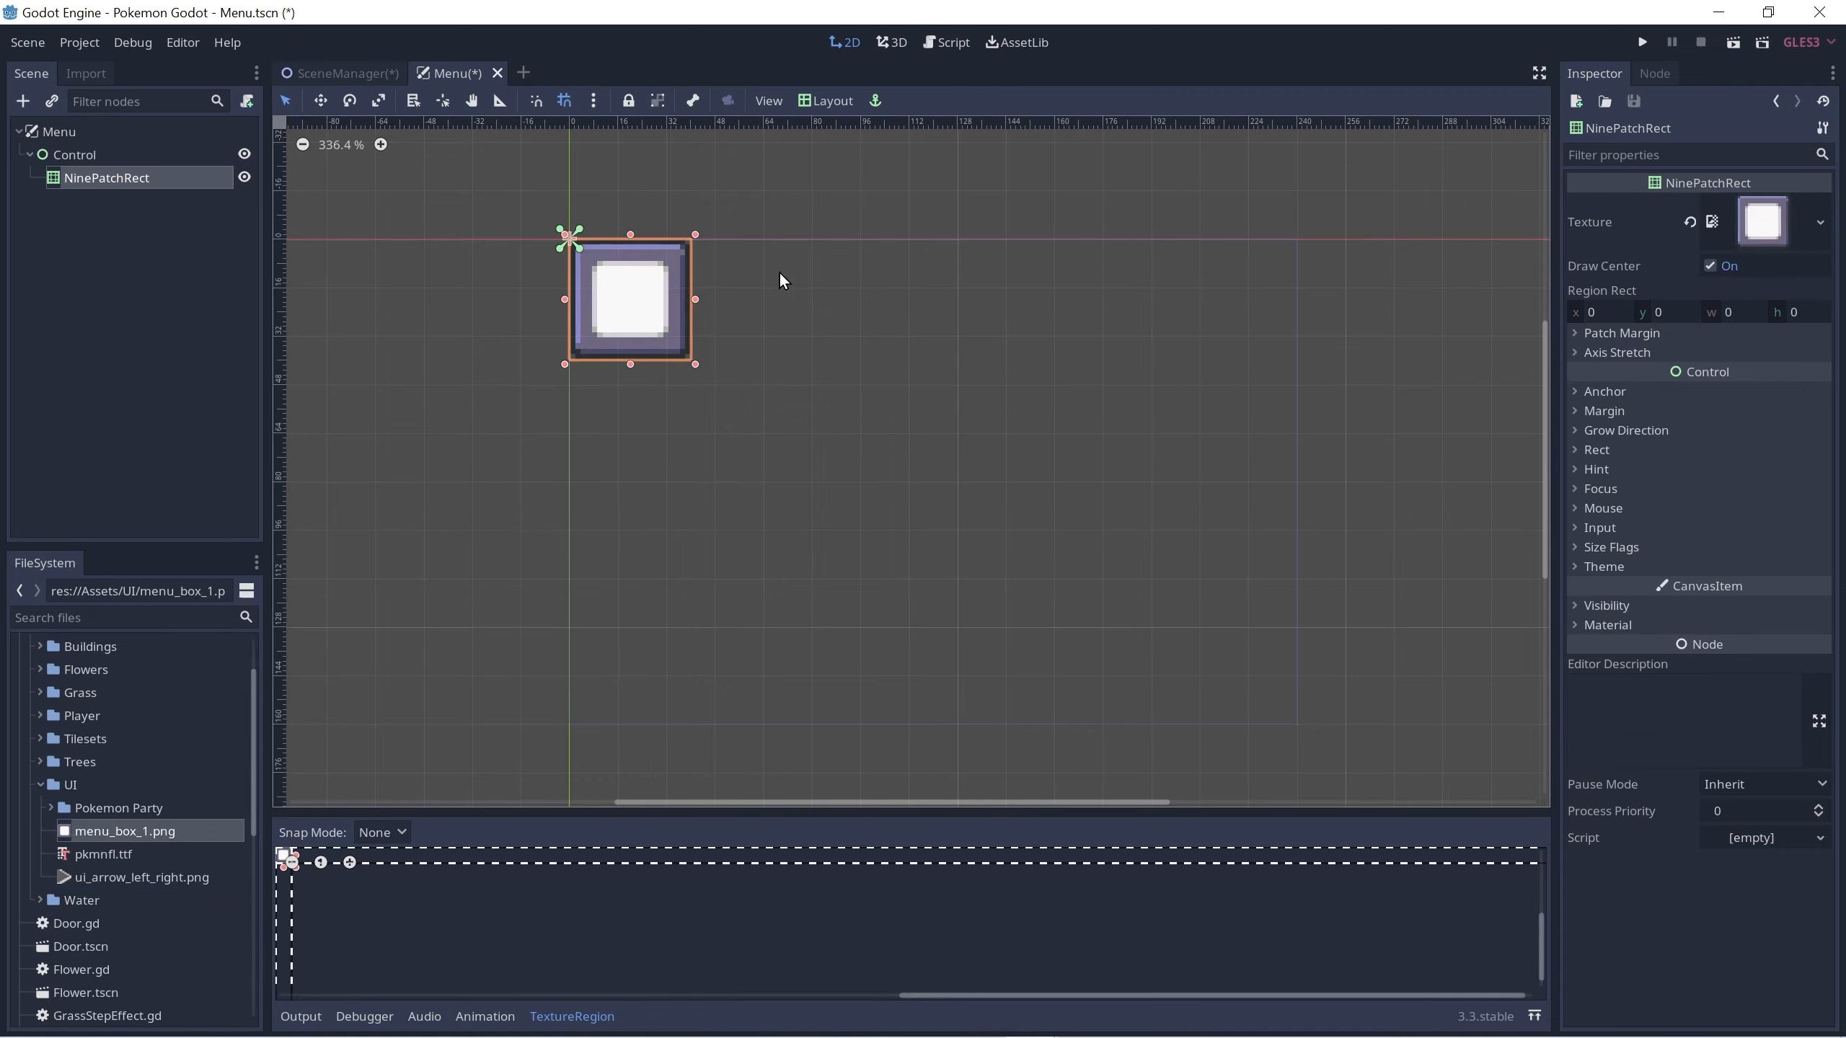
# Step: Set the NinePatchRect's left, top, right and bottom patch margins to 6
pyautogui.scroll(5, 646, 266)
pyautogui.click(1639, 334)
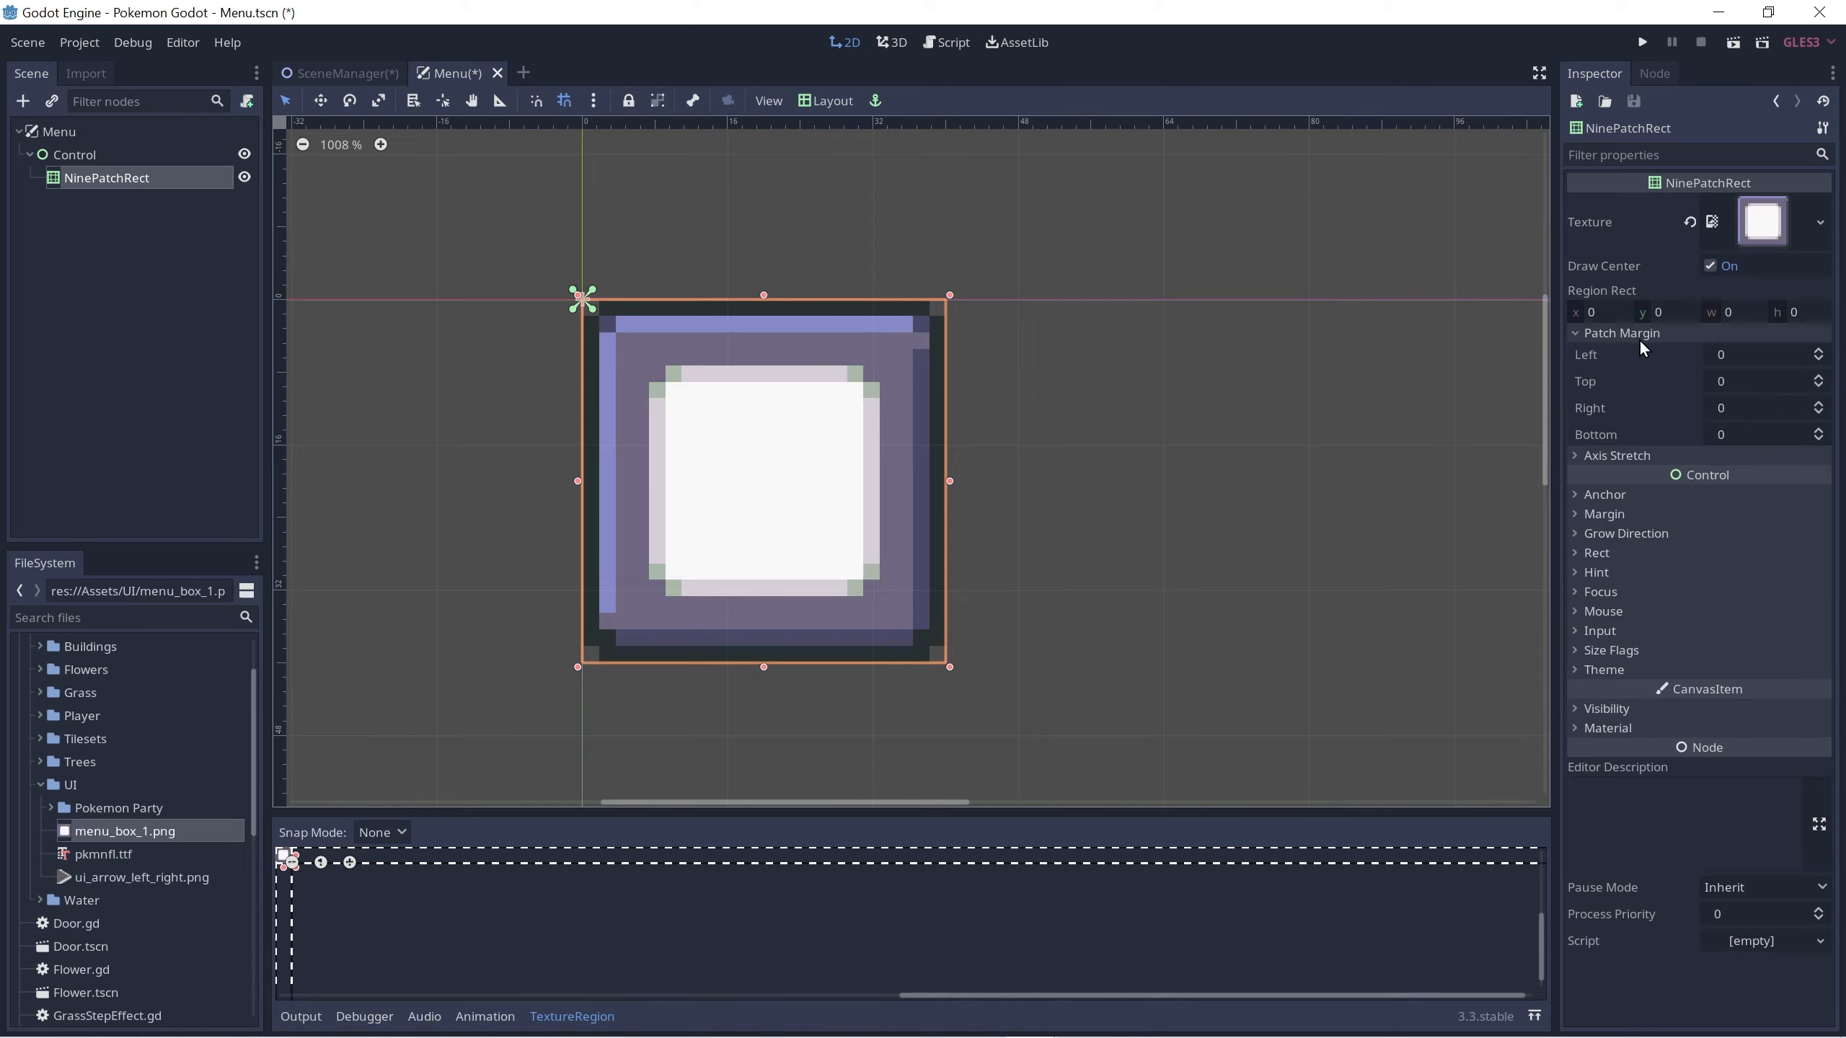
pyautogui.click(1740, 354)
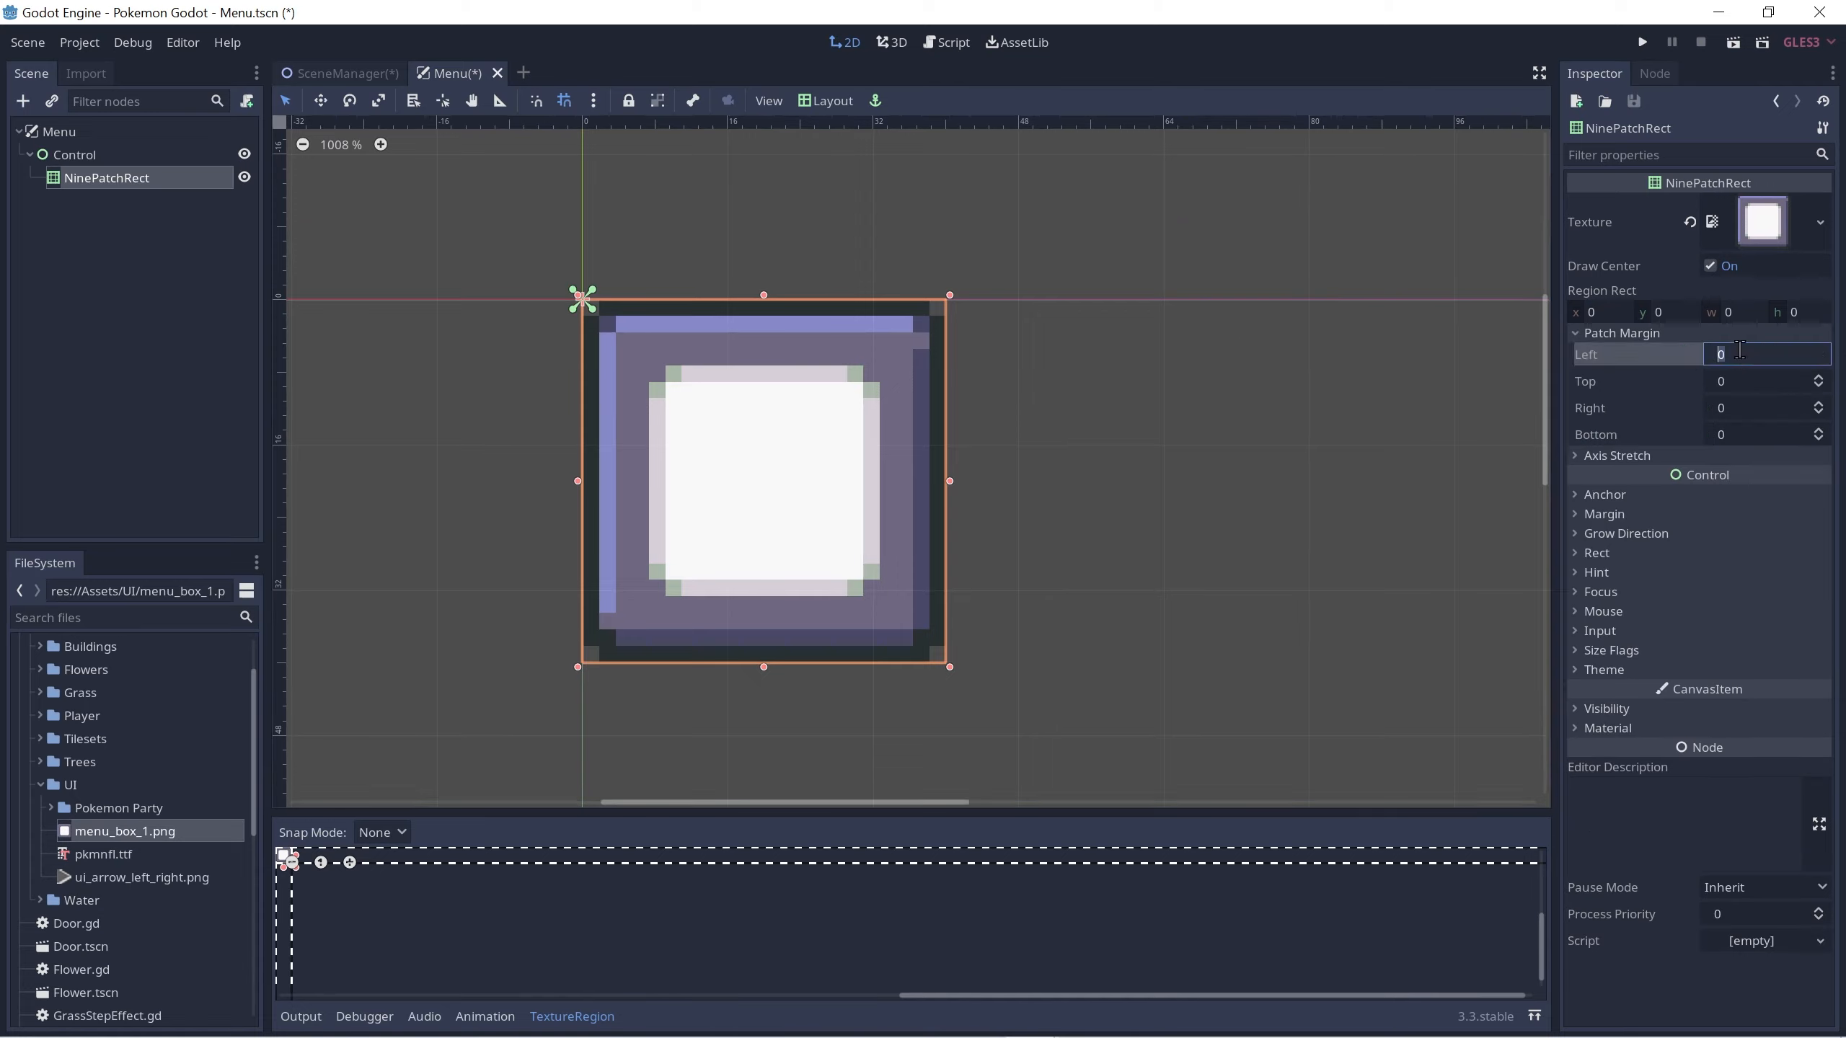
pyautogui.write('6')
pyautogui.press('Tab')
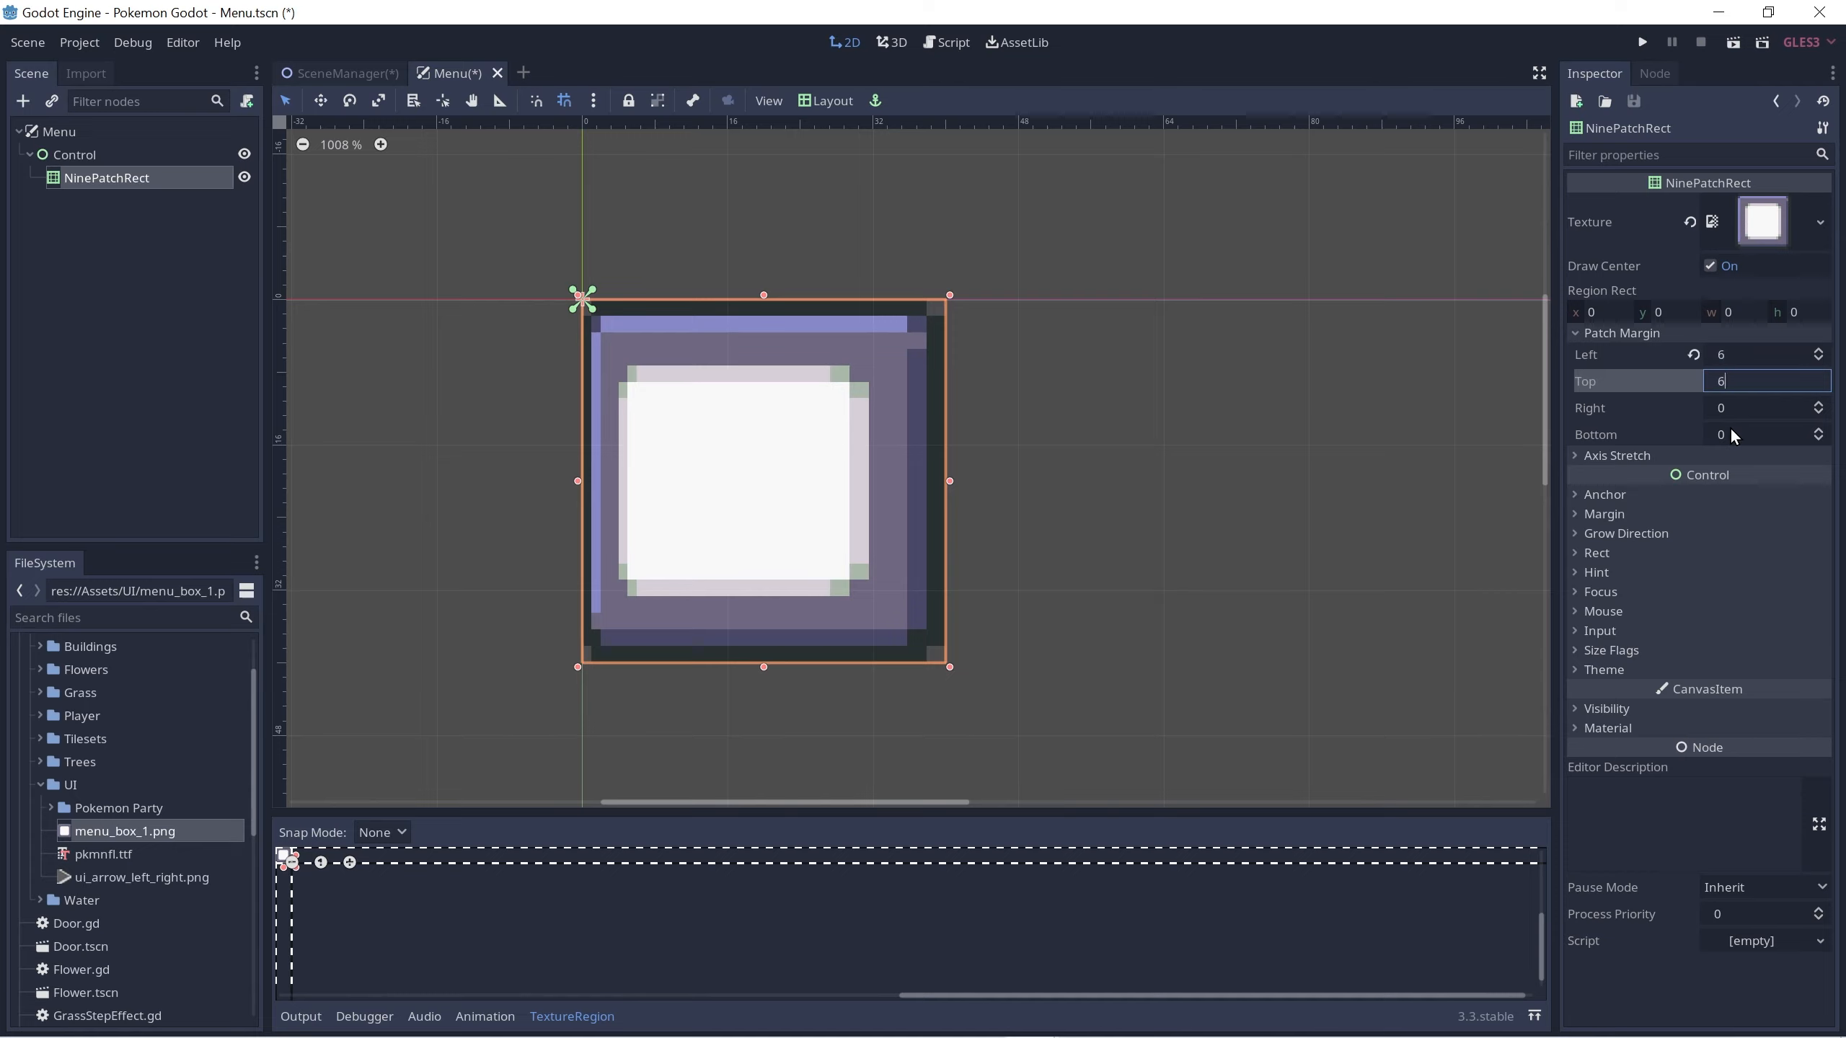
pyautogui.write('6')
pyautogui.press('Tab')
pyautogui.write('6')
pyautogui.press('Tab')
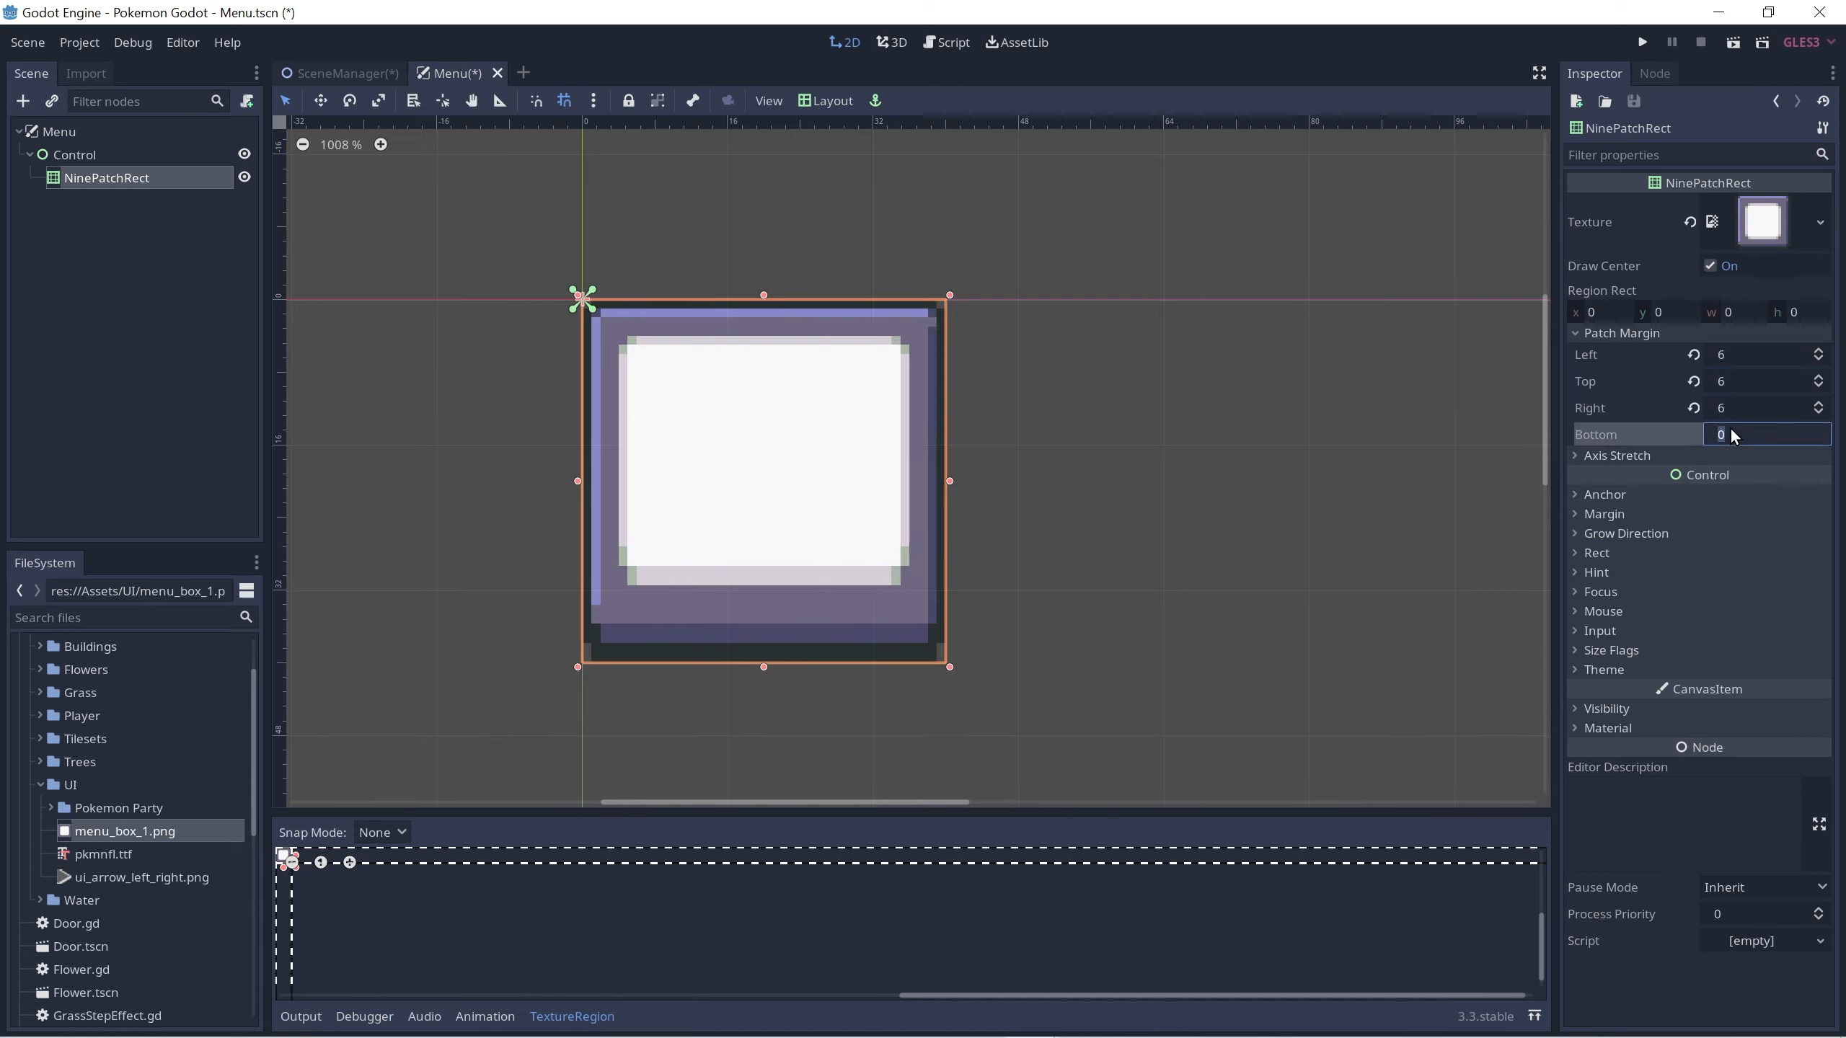
pyautogui.write('6')
pyautogui.press('Tab')
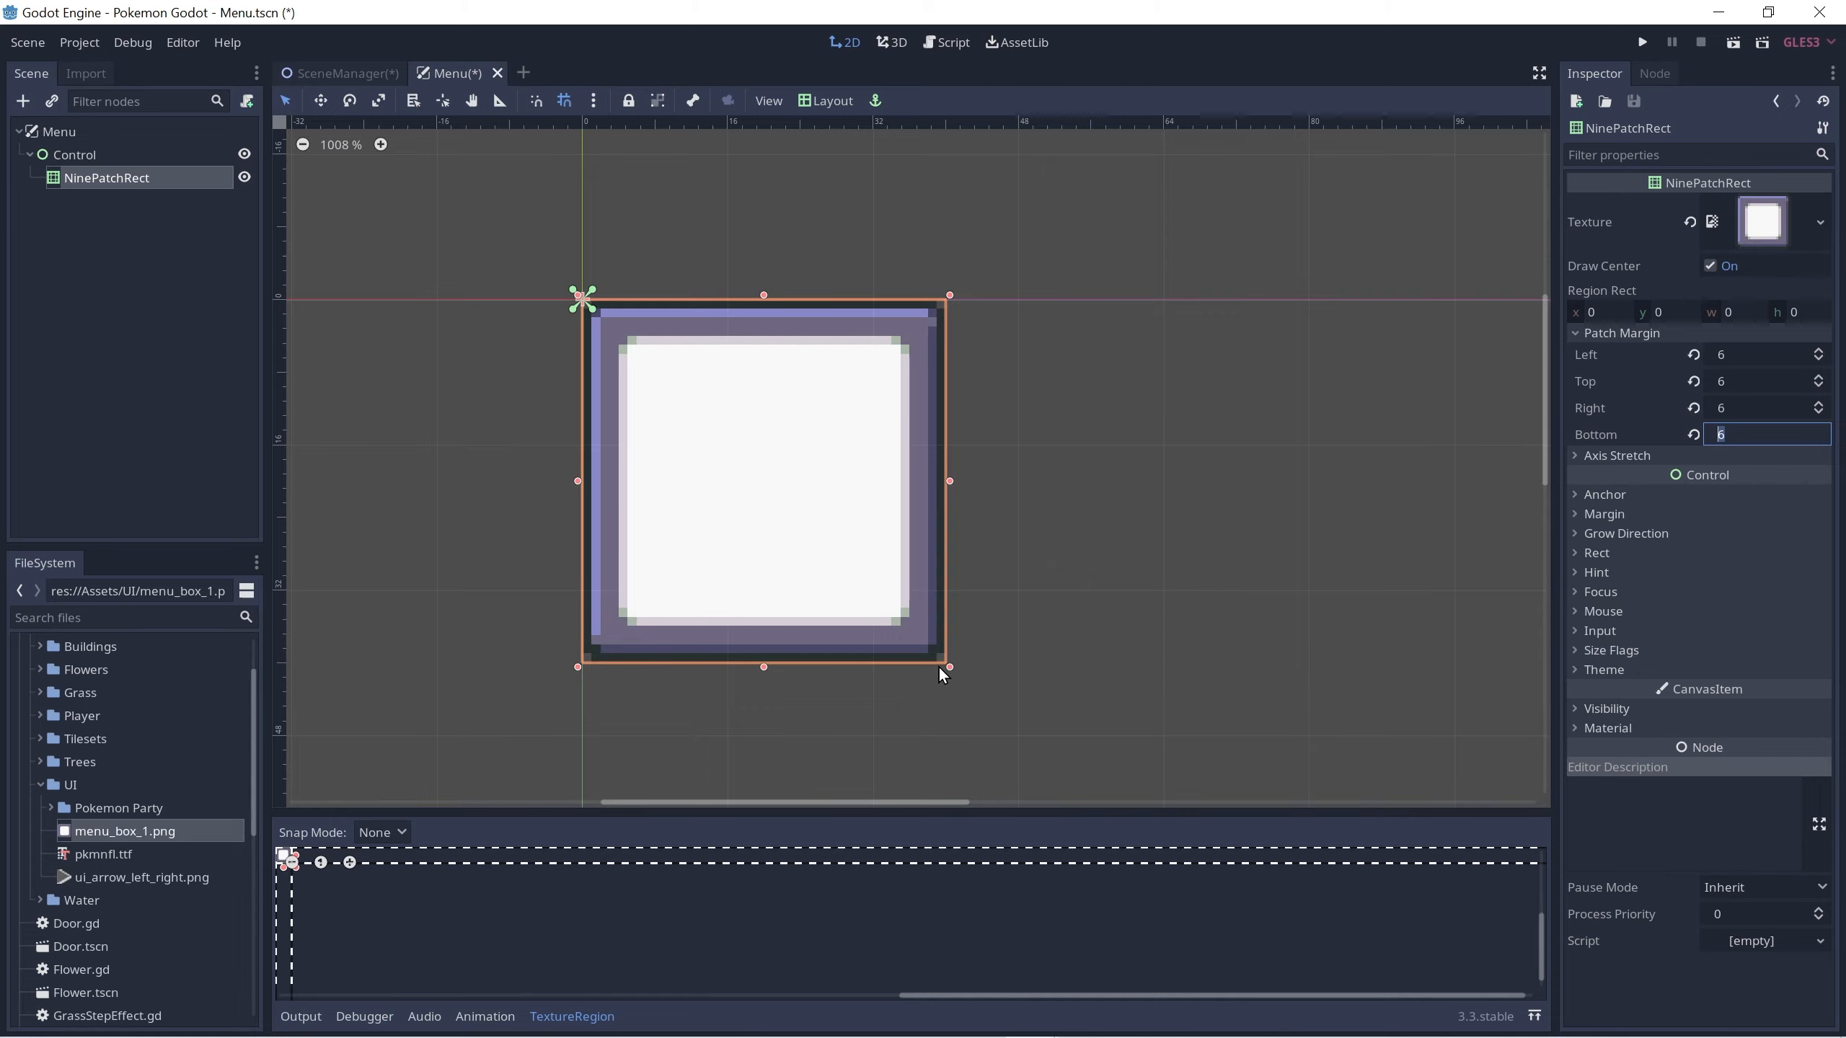
# Step: Enlarge the NinePatchRect from its lower-right corner to about 48 by 48 pixels
pyautogui.moveTo(953, 666); pyautogui.dragTo(1057, 763)
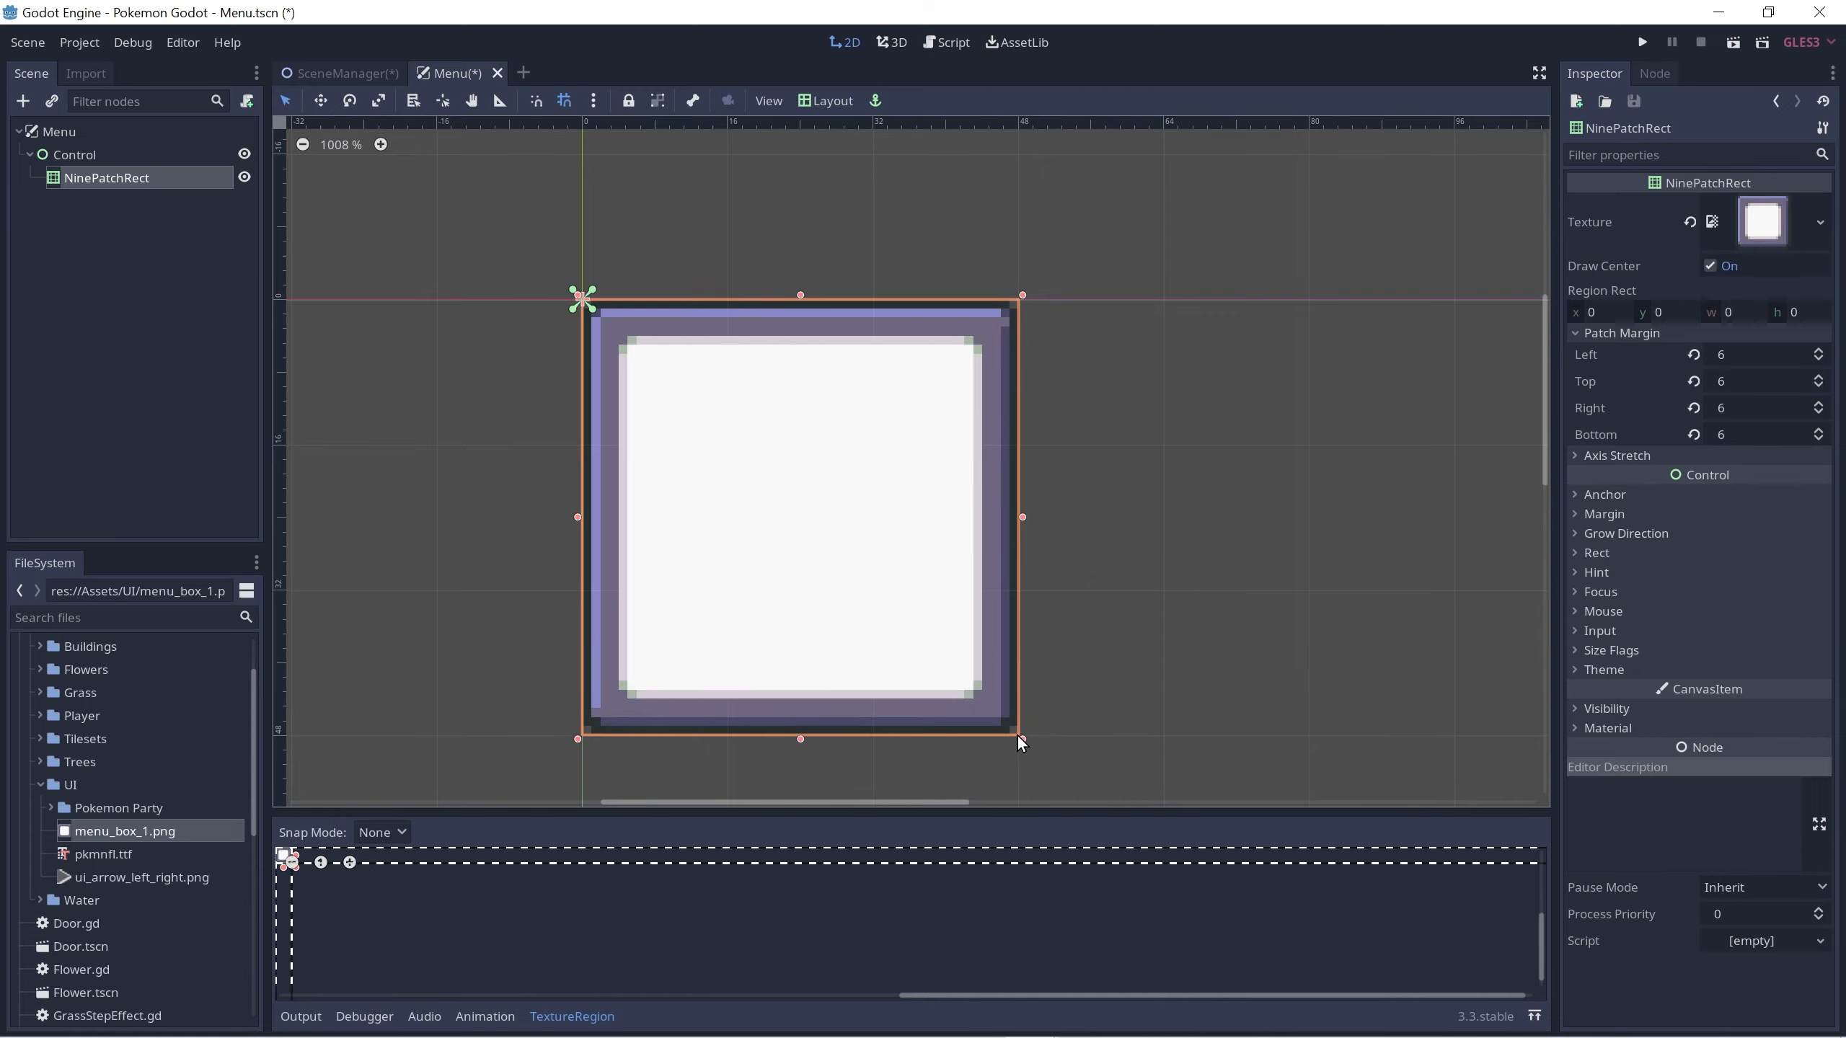
pyautogui.scroll(-5, 1093, 706)
pyautogui.moveTo(995, 531); pyautogui.dragTo(848, 483, button='middle')
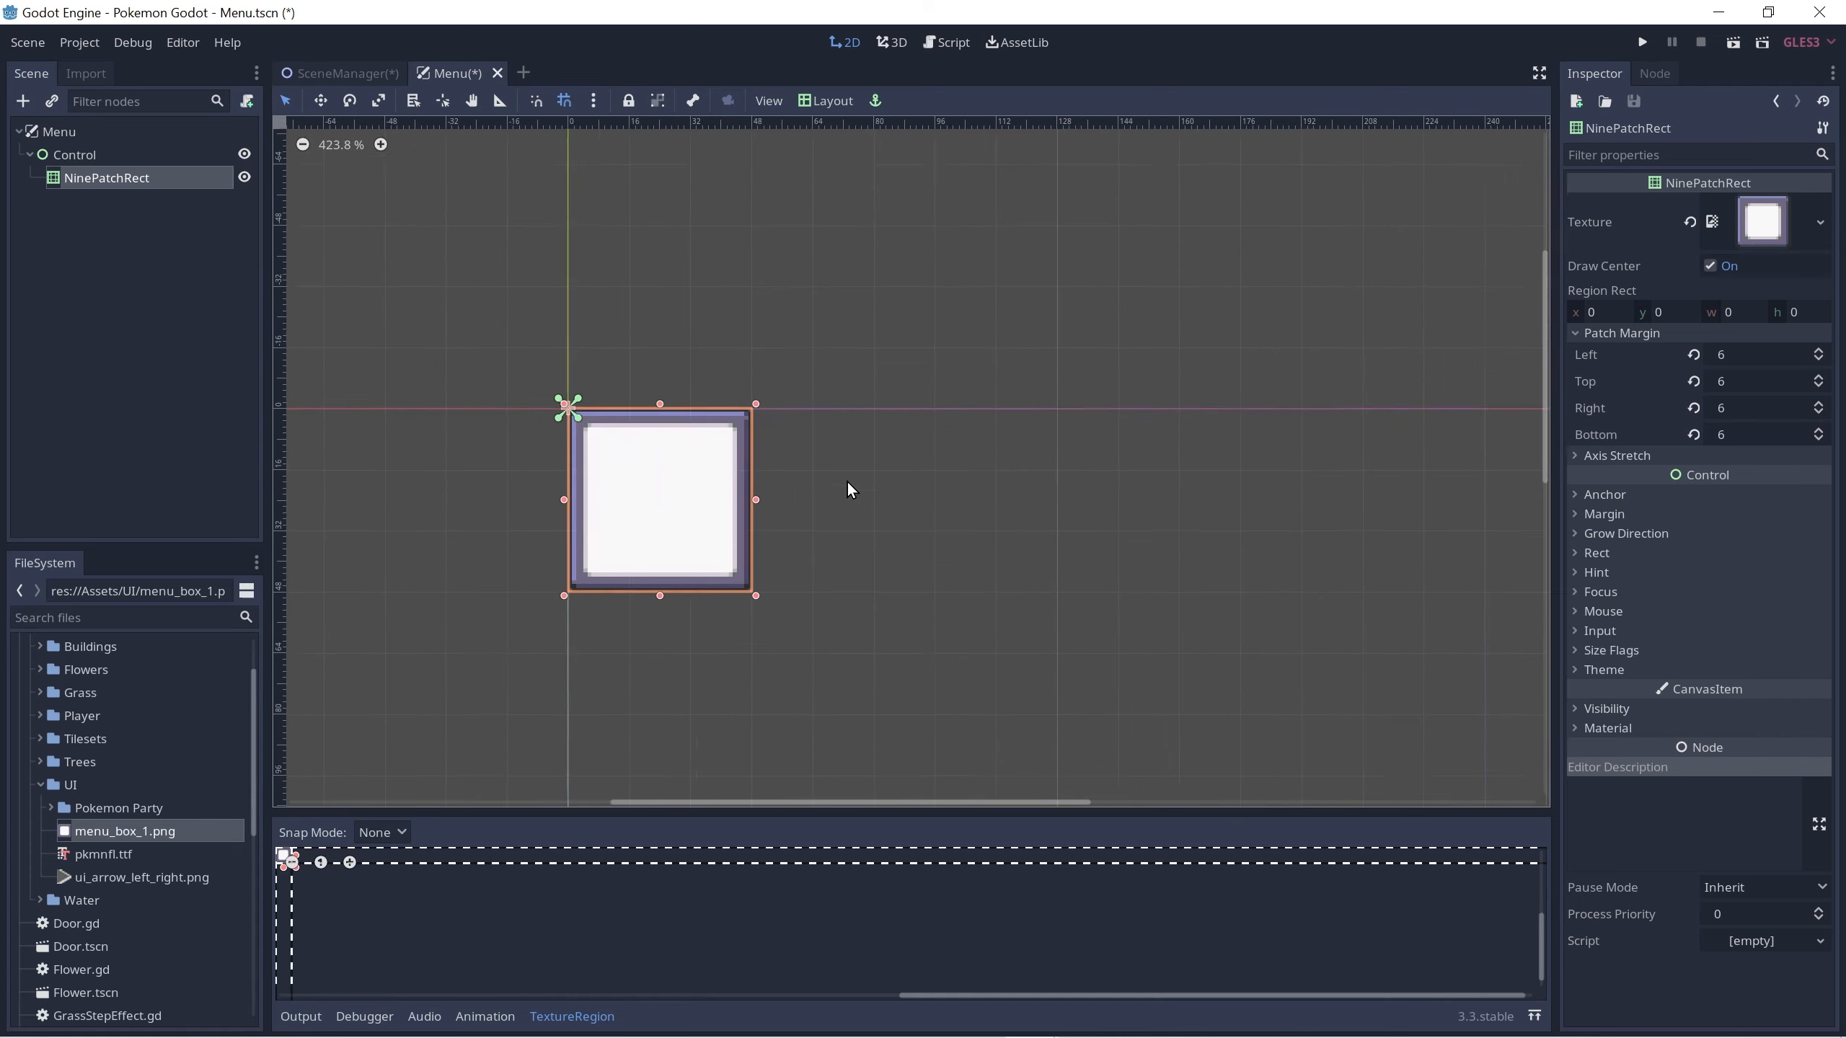
# Step: Move the NinePatchRect to the upper-right corner of the game viewport, at about x 192, y 0
pyautogui.scroll(2, 811, 464)
pyautogui.moveTo(654, 492); pyautogui.dragTo(1283, 495)
pyautogui.scroll(-3, 1151, 500)
pyautogui.moveTo(1151, 499); pyautogui.dragTo(975, 516, button='middle')
pyautogui.moveTo(1211, 494); pyautogui.dragTo(1047, 486, button='middle')
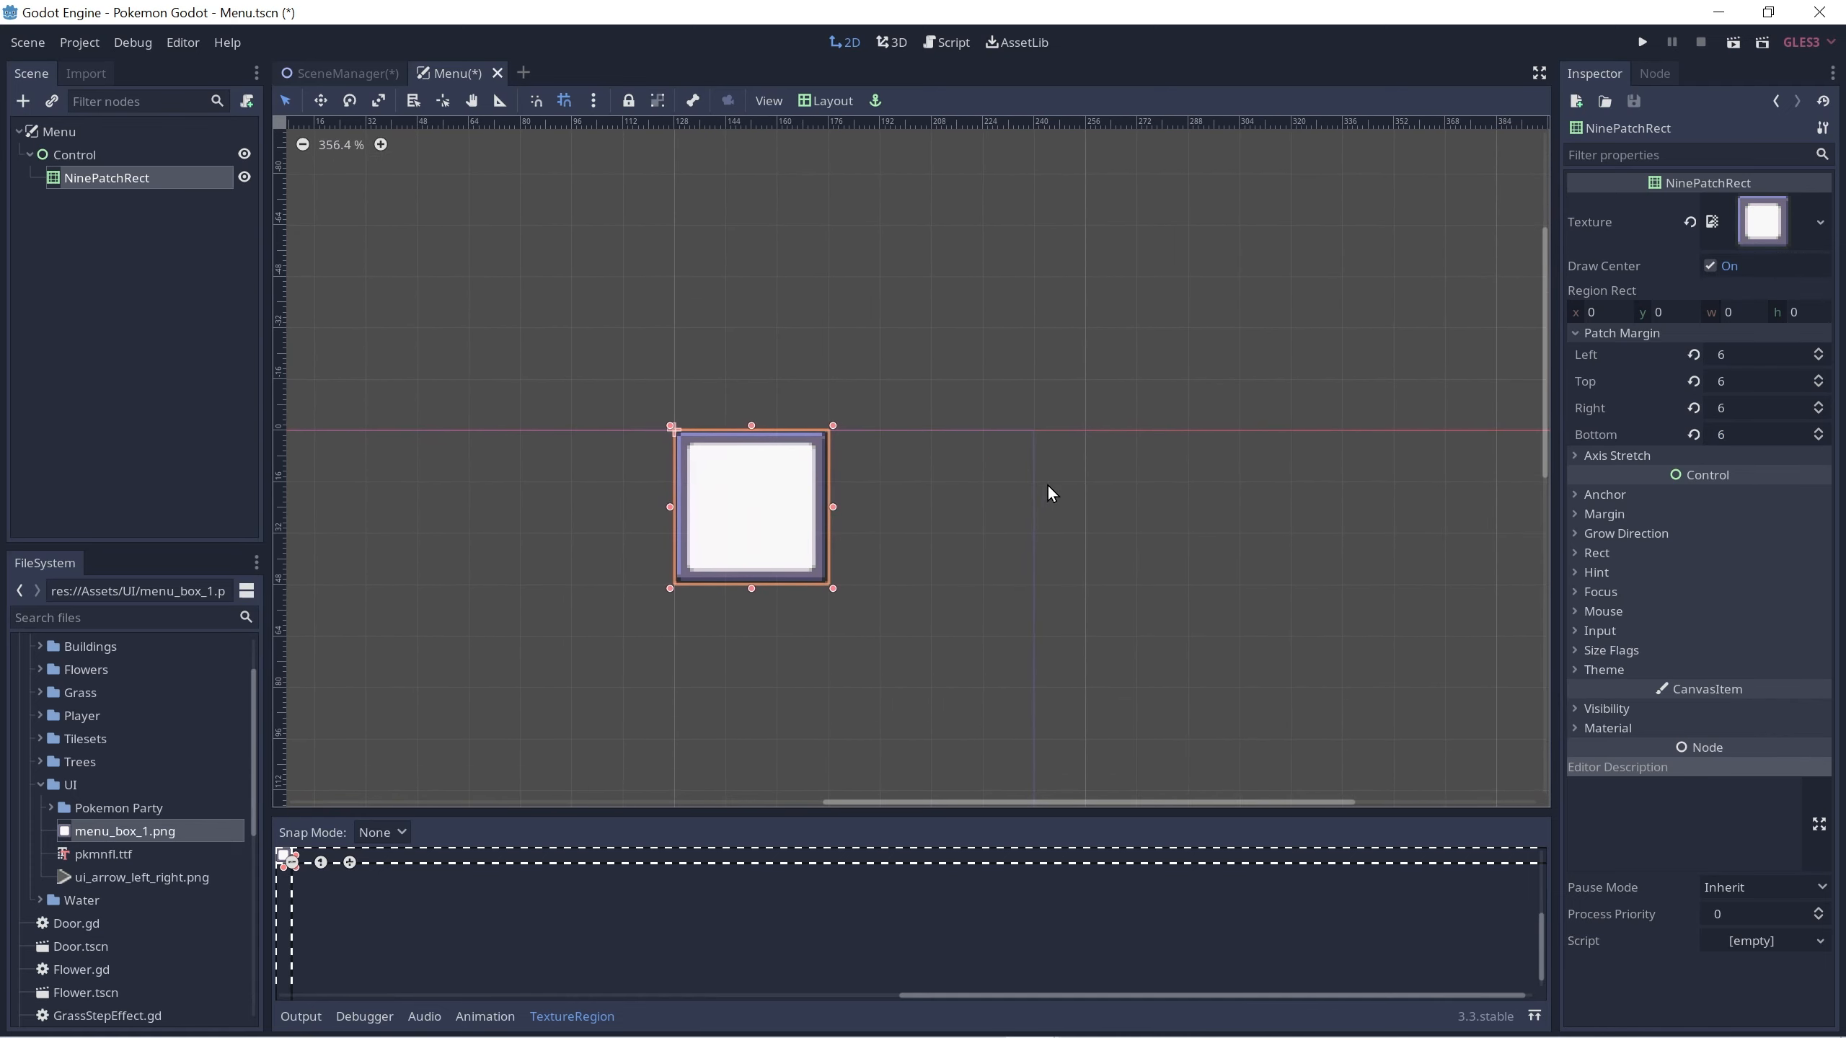
pyautogui.scroll(2, 1007, 485)
pyautogui.moveTo(832, 520); pyautogui.dragTo(822, 436, button='middle')
pyautogui.scroll(5, 803, 431)
pyautogui.moveTo(673, 408); pyautogui.dragTo(981, 406)
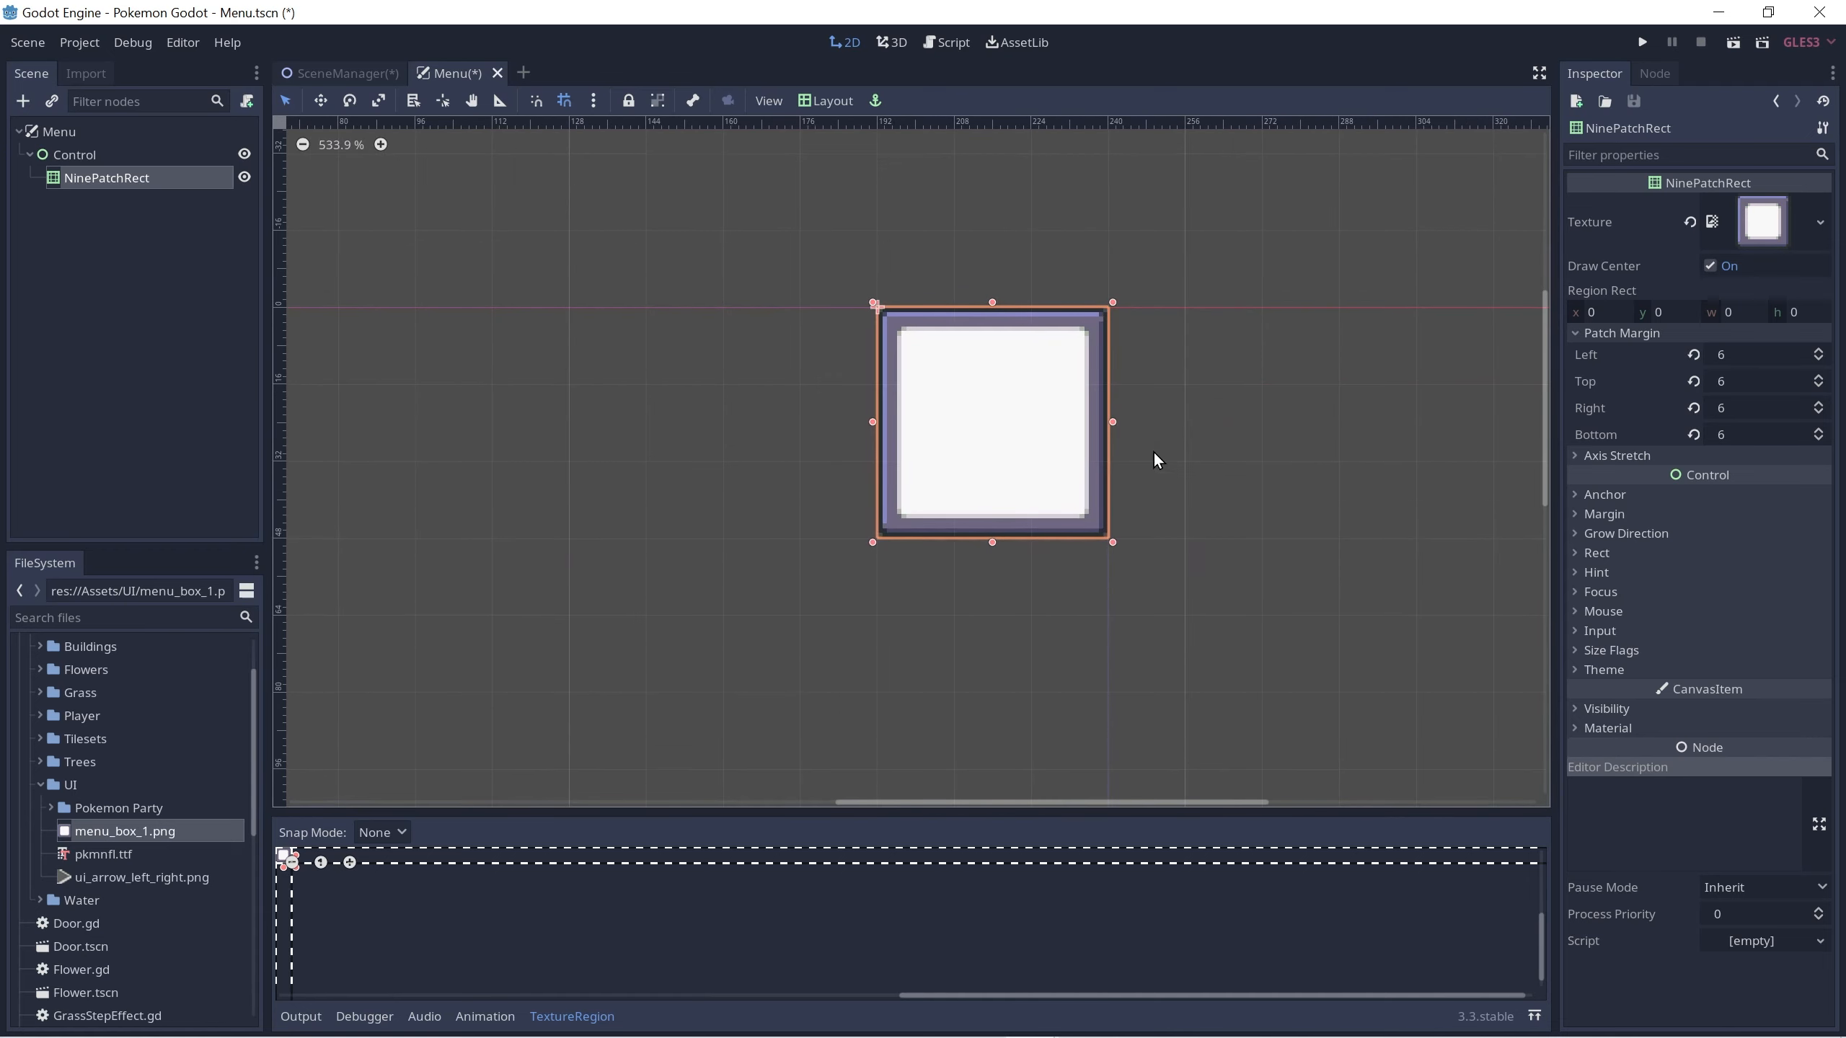
# Step: Set the NinePatchRect's rect size to 62 wide by 94 high
pyautogui.click(1609, 554)
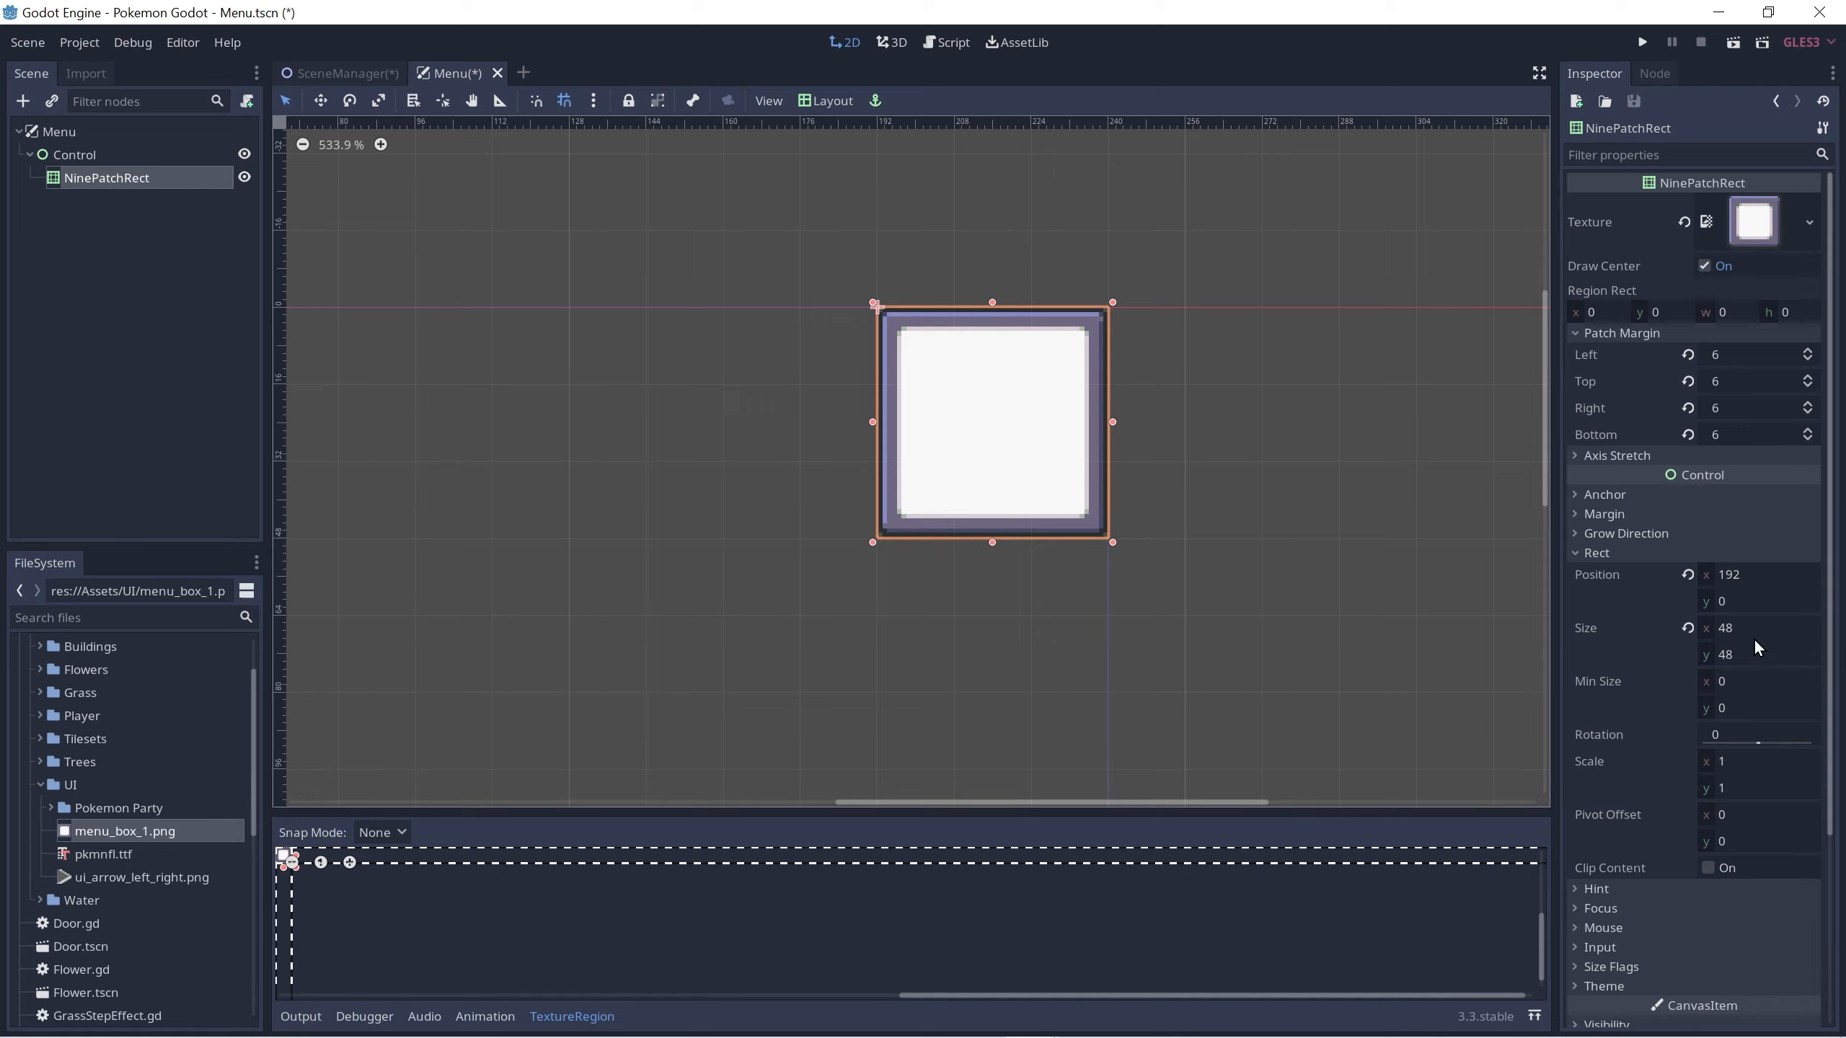
pyautogui.click(1726, 629)
pyautogui.write('6')
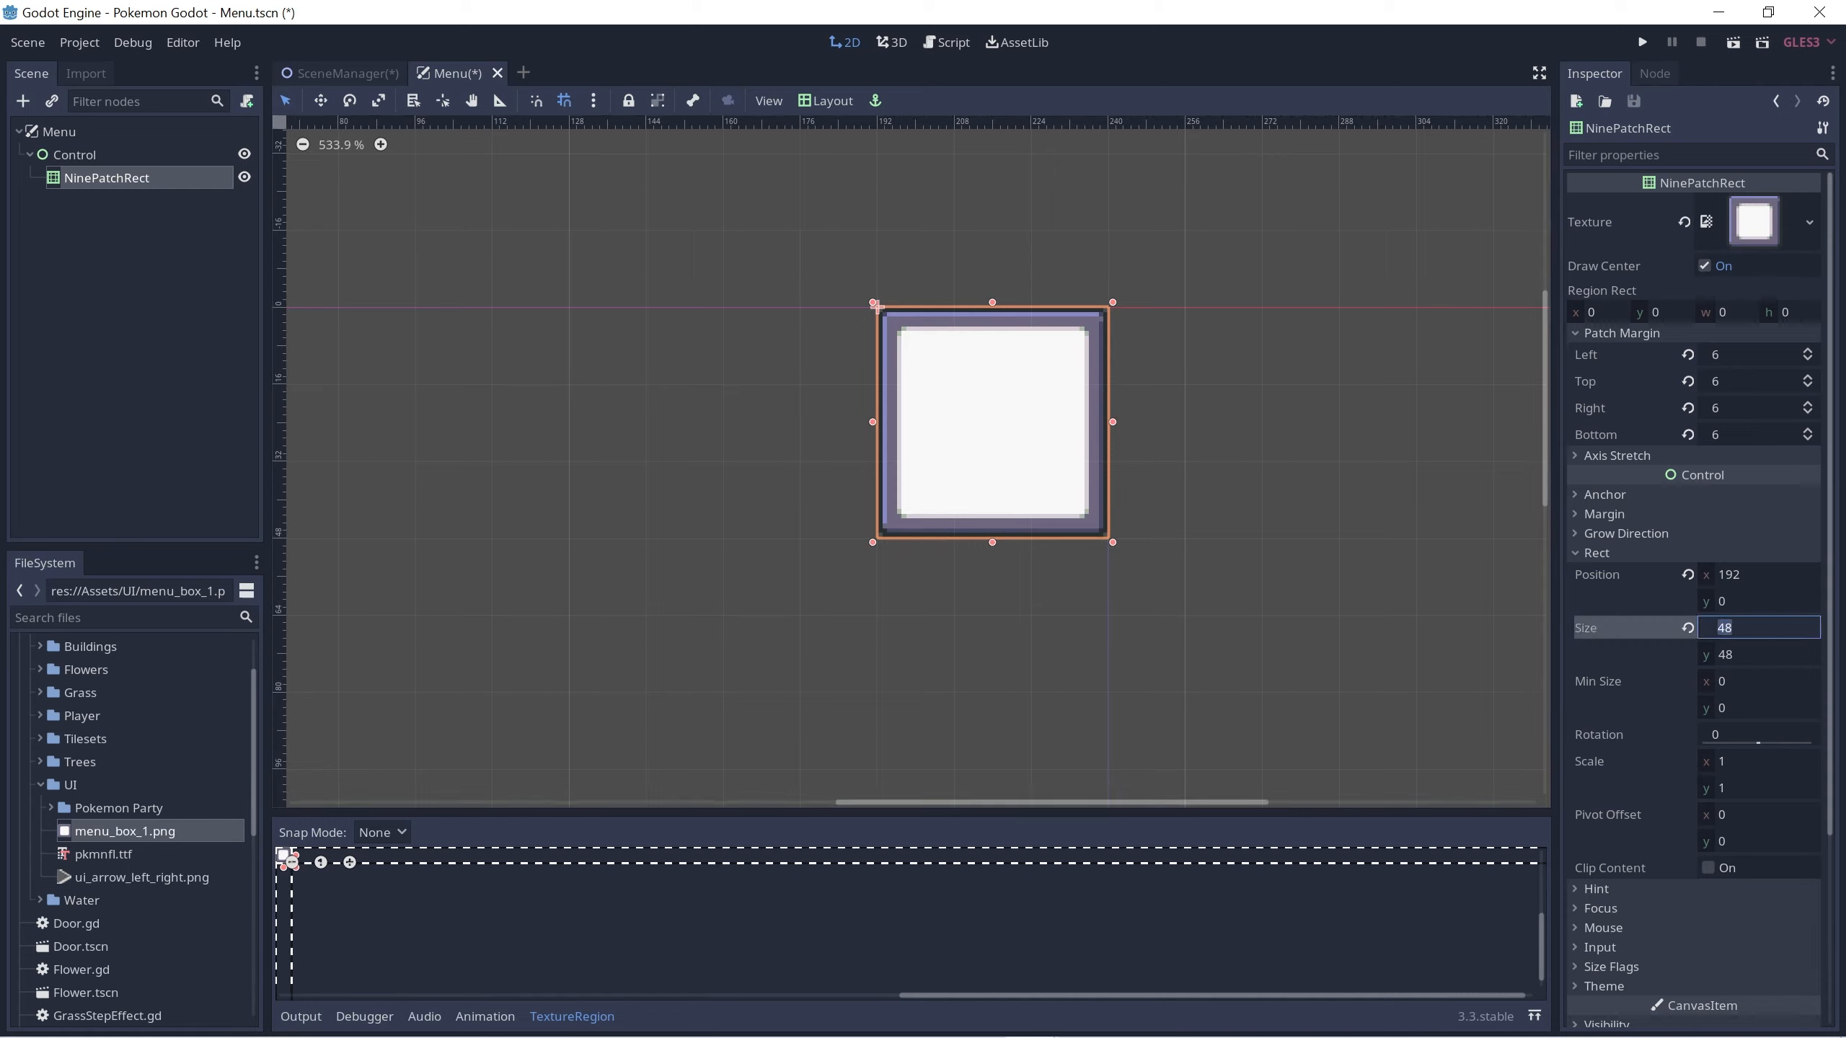
pyautogui.write('2')
pyautogui.press('Tab')
pyautogui.write('9')
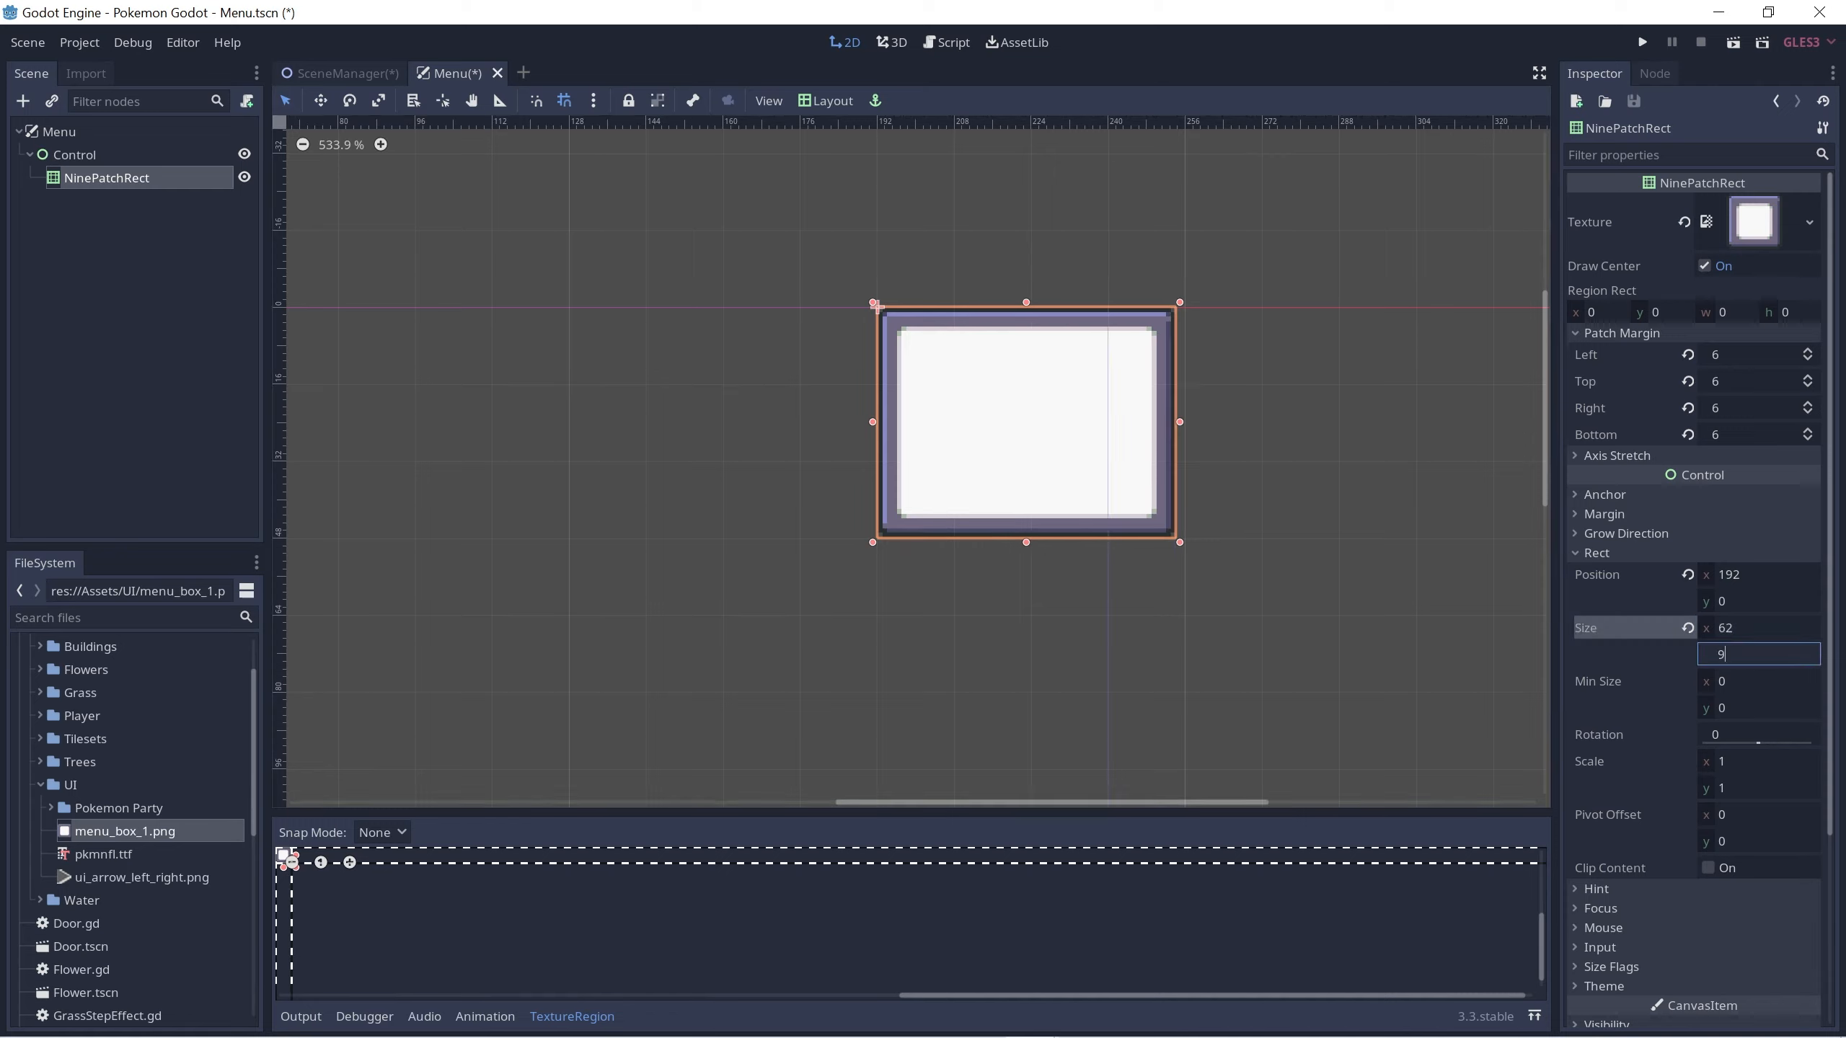
pyautogui.write('4')
pyautogui.press('Return')
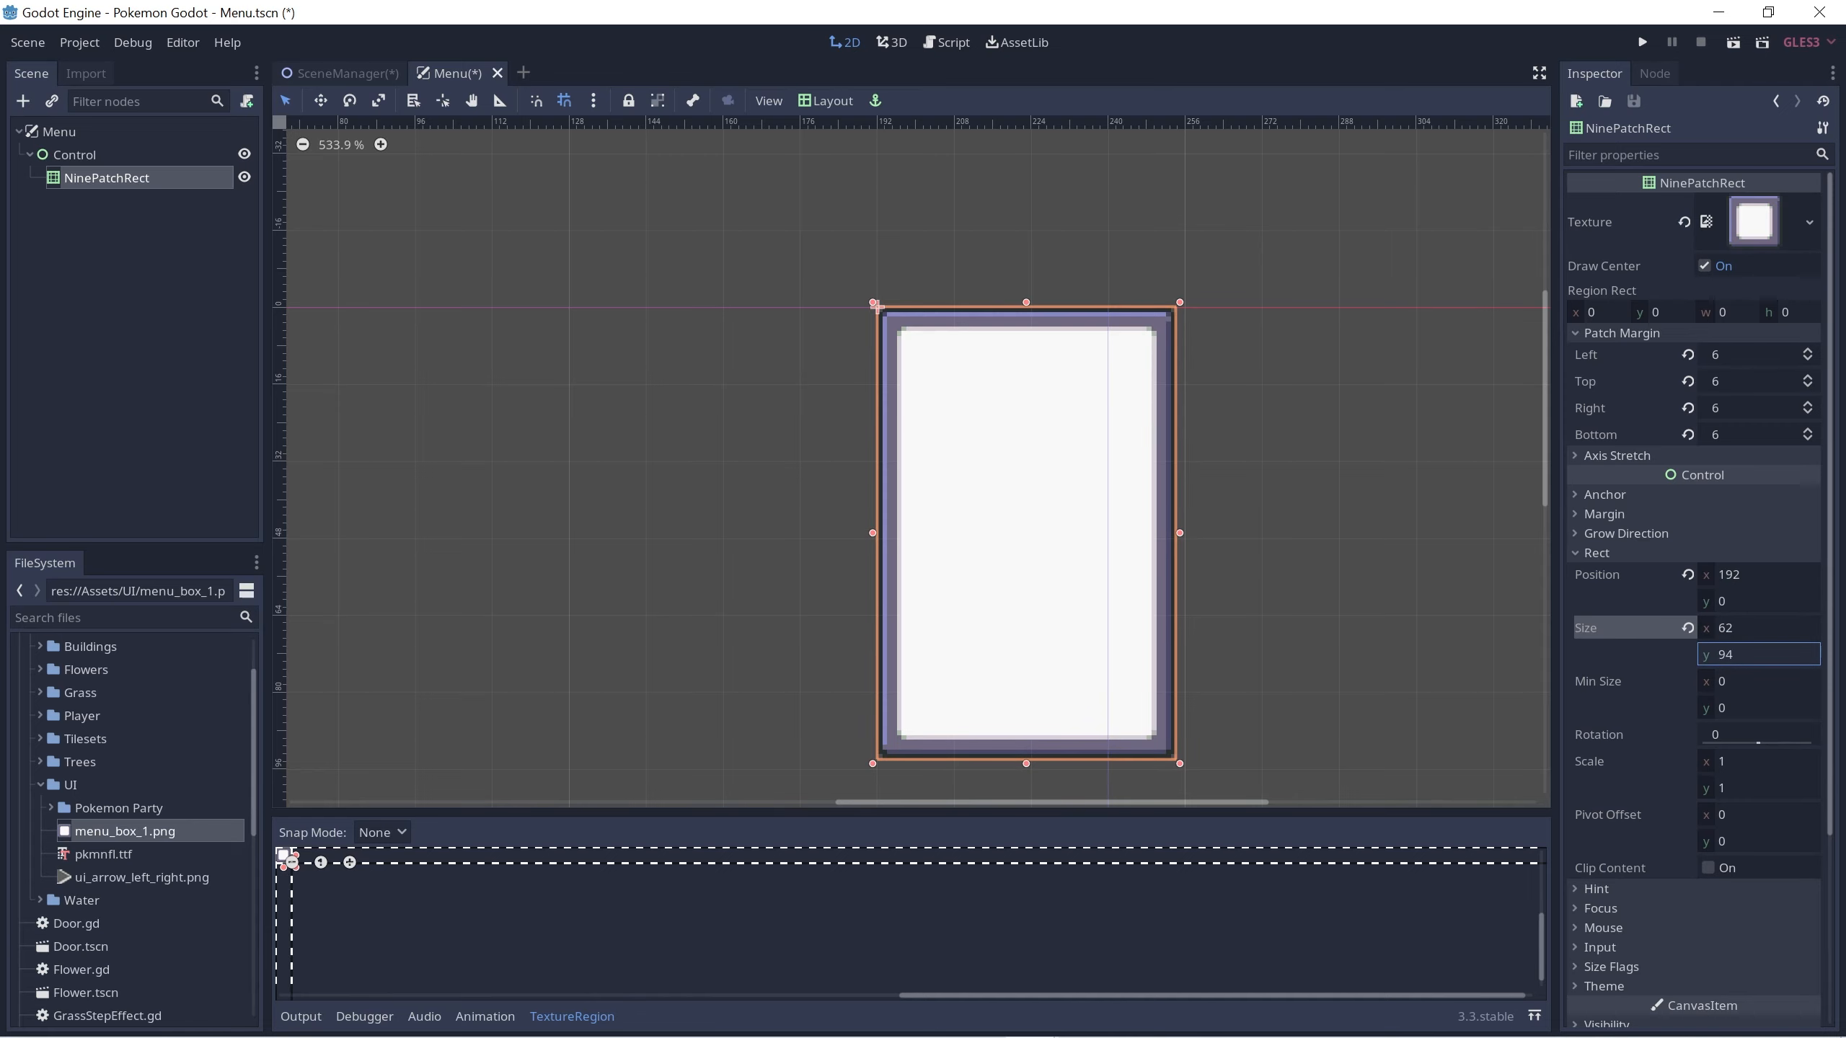
# Step: Nudge the NinePatchRect one pixel to the right and one pixel down, to x 193, y 1
pyautogui.scroll(-4, 1203, 481)
pyautogui.scroll(3, 1203, 481)
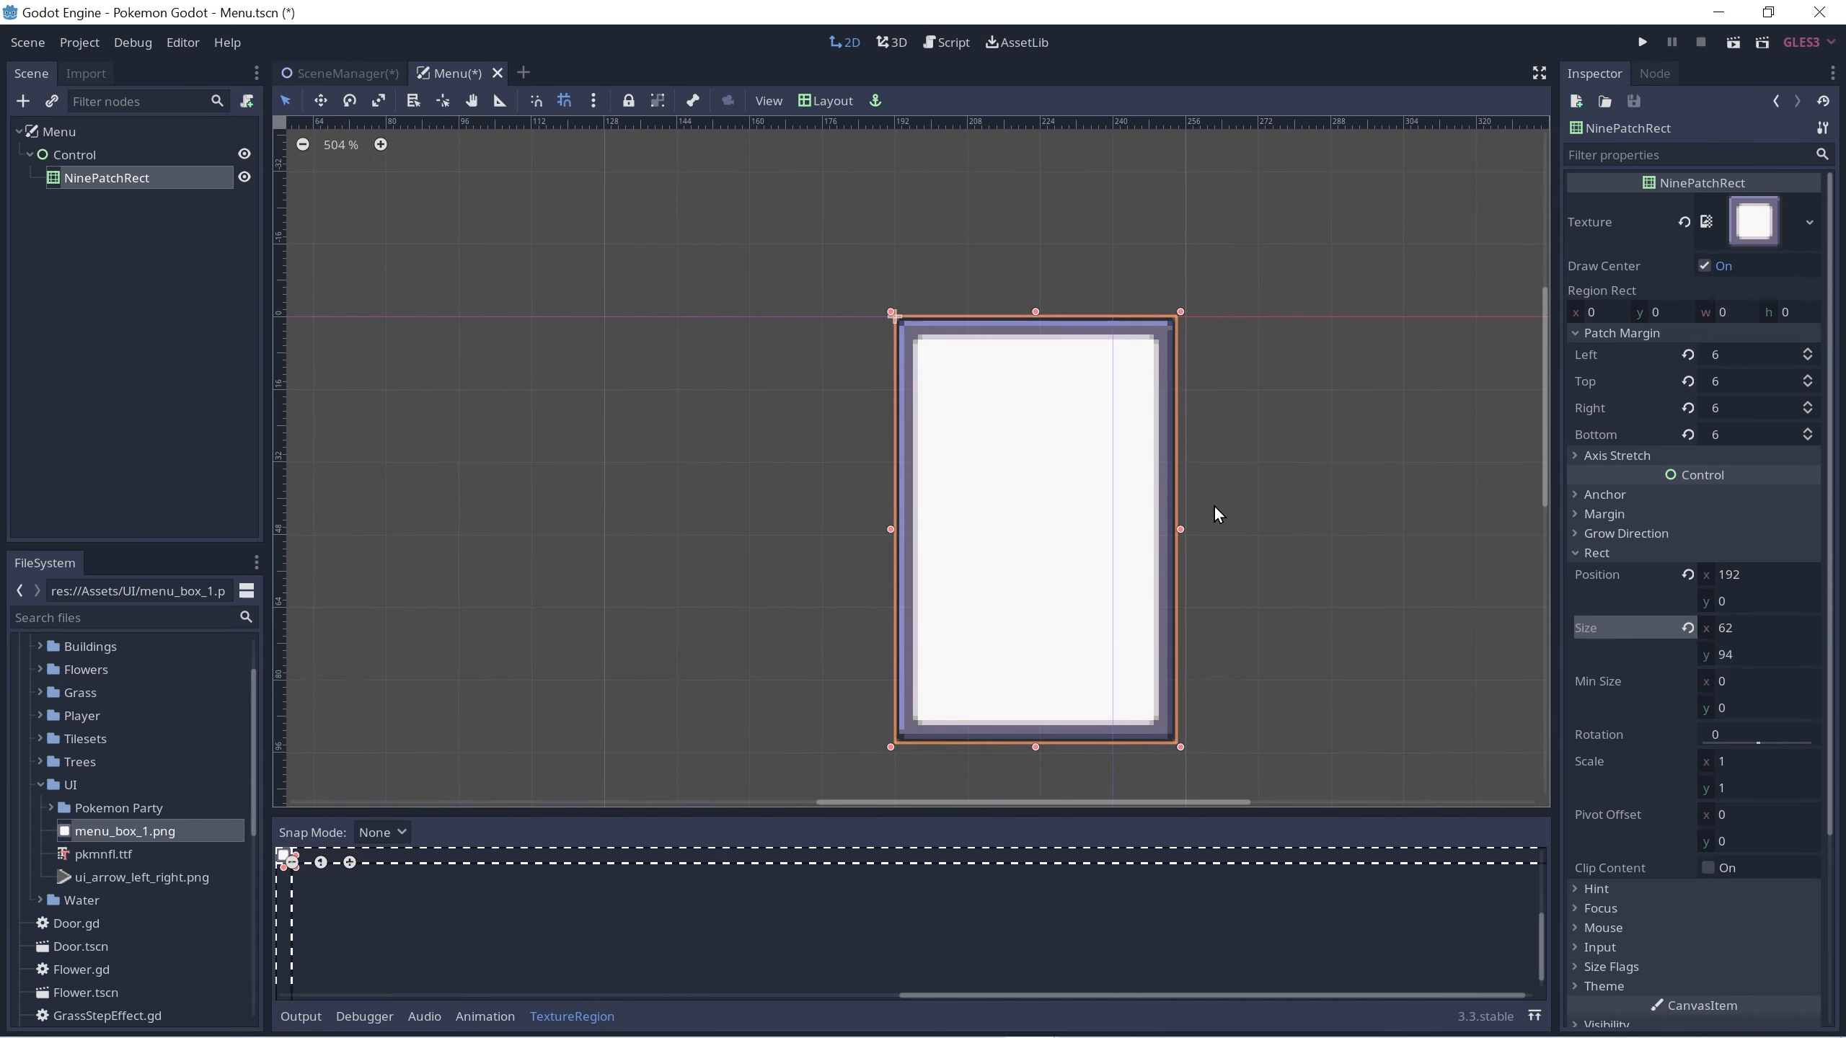
pyautogui.moveTo(1214, 507); pyautogui.dragTo(1188, 409, button='middle')
pyautogui.click(1221, 407)
pyautogui.scroll(8, 1259, 420)
pyautogui.click(932, 385)
pyautogui.press('Right')
pyautogui.press('Down')
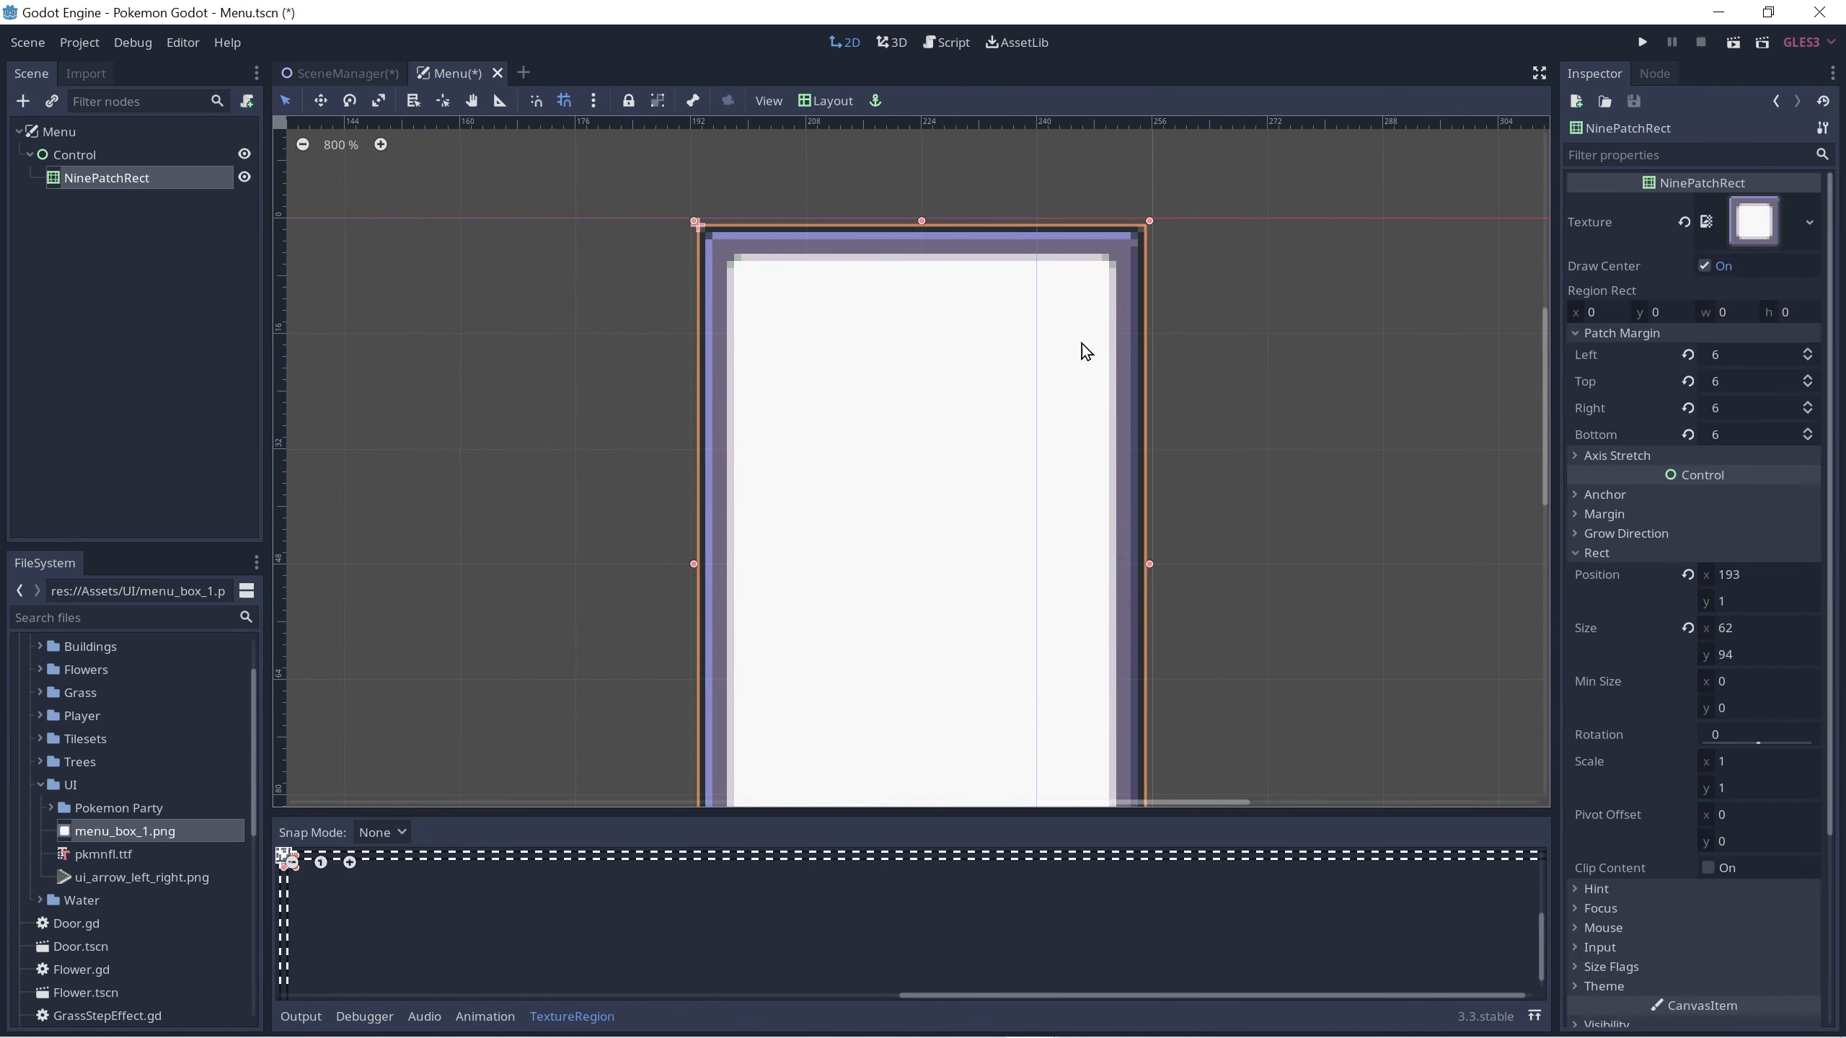
# Step: Nudge the NinePatchRect left to x 177, y 1 so it sits one pixel inside the viewport's right edge
pyautogui.click(1263, 281)
pyautogui.scroll(-15, 1263, 281)
pyautogui.moveTo(1263, 281); pyautogui.dragTo(1297, 370, button='middle')
pyautogui.click(1108, 497)
pyautogui.press('Left')
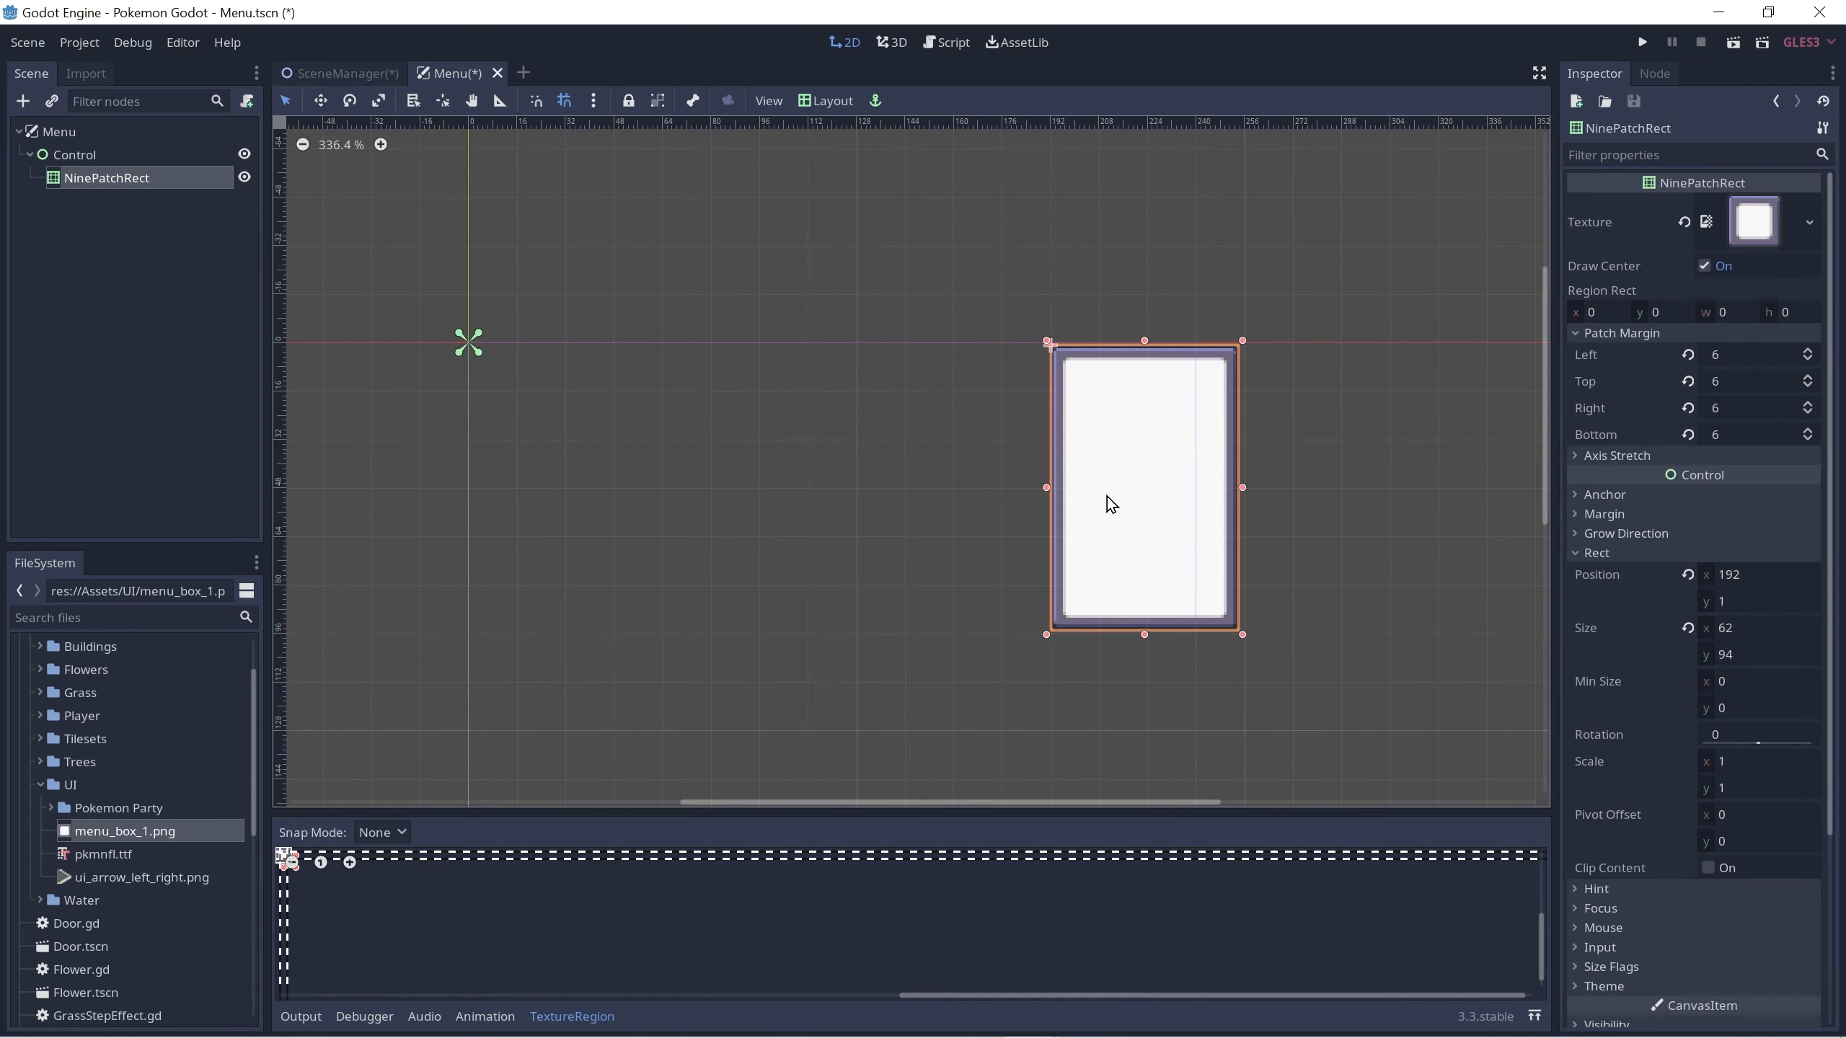
pyautogui.press('Left')
pyautogui.press('Left')
pyautogui.press('Left')
pyautogui.press('Left')
pyautogui.press('Left')
pyautogui.press('Left')
pyautogui.press('Left')
pyautogui.press('Left')
pyautogui.press('Left')
pyautogui.press('Left')
pyautogui.press('Left')
pyautogui.press('Left')
pyautogui.press('Left')
pyautogui.press('Left')
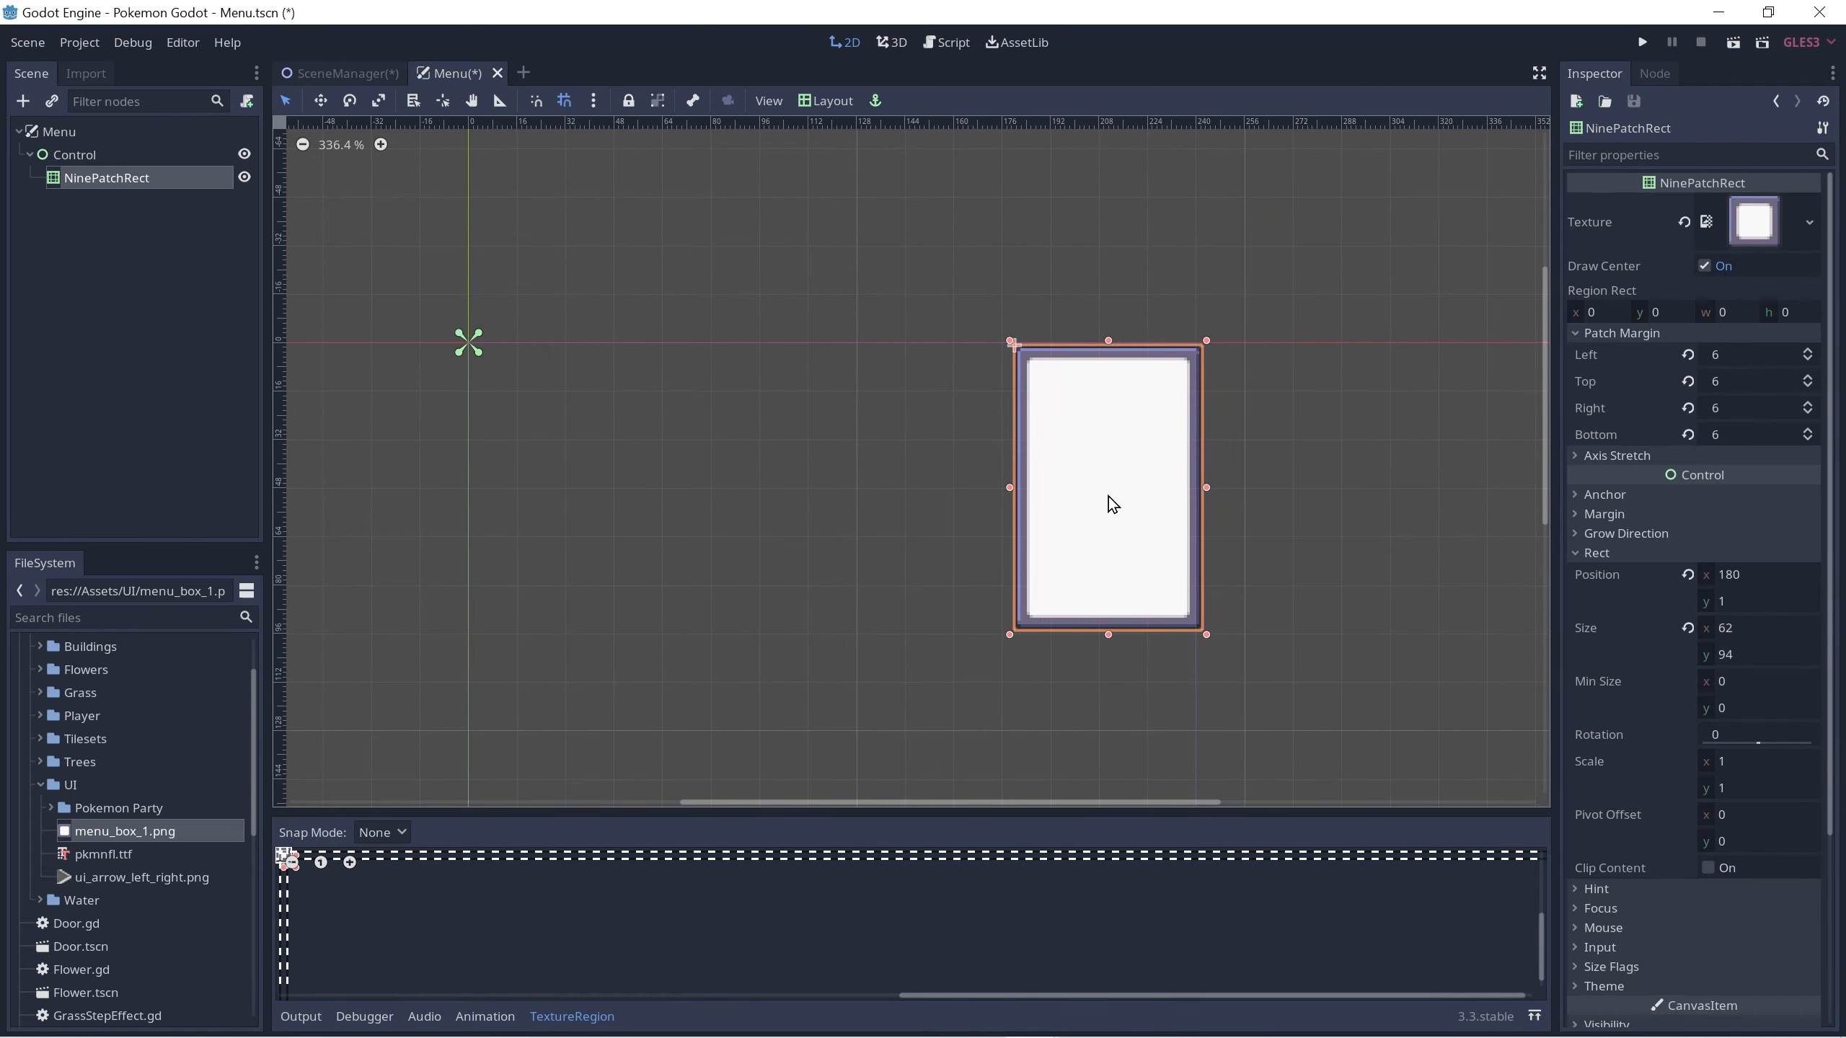
pyautogui.press('Left')
pyautogui.press('Left')
pyautogui.scroll(8, 1269, 360)
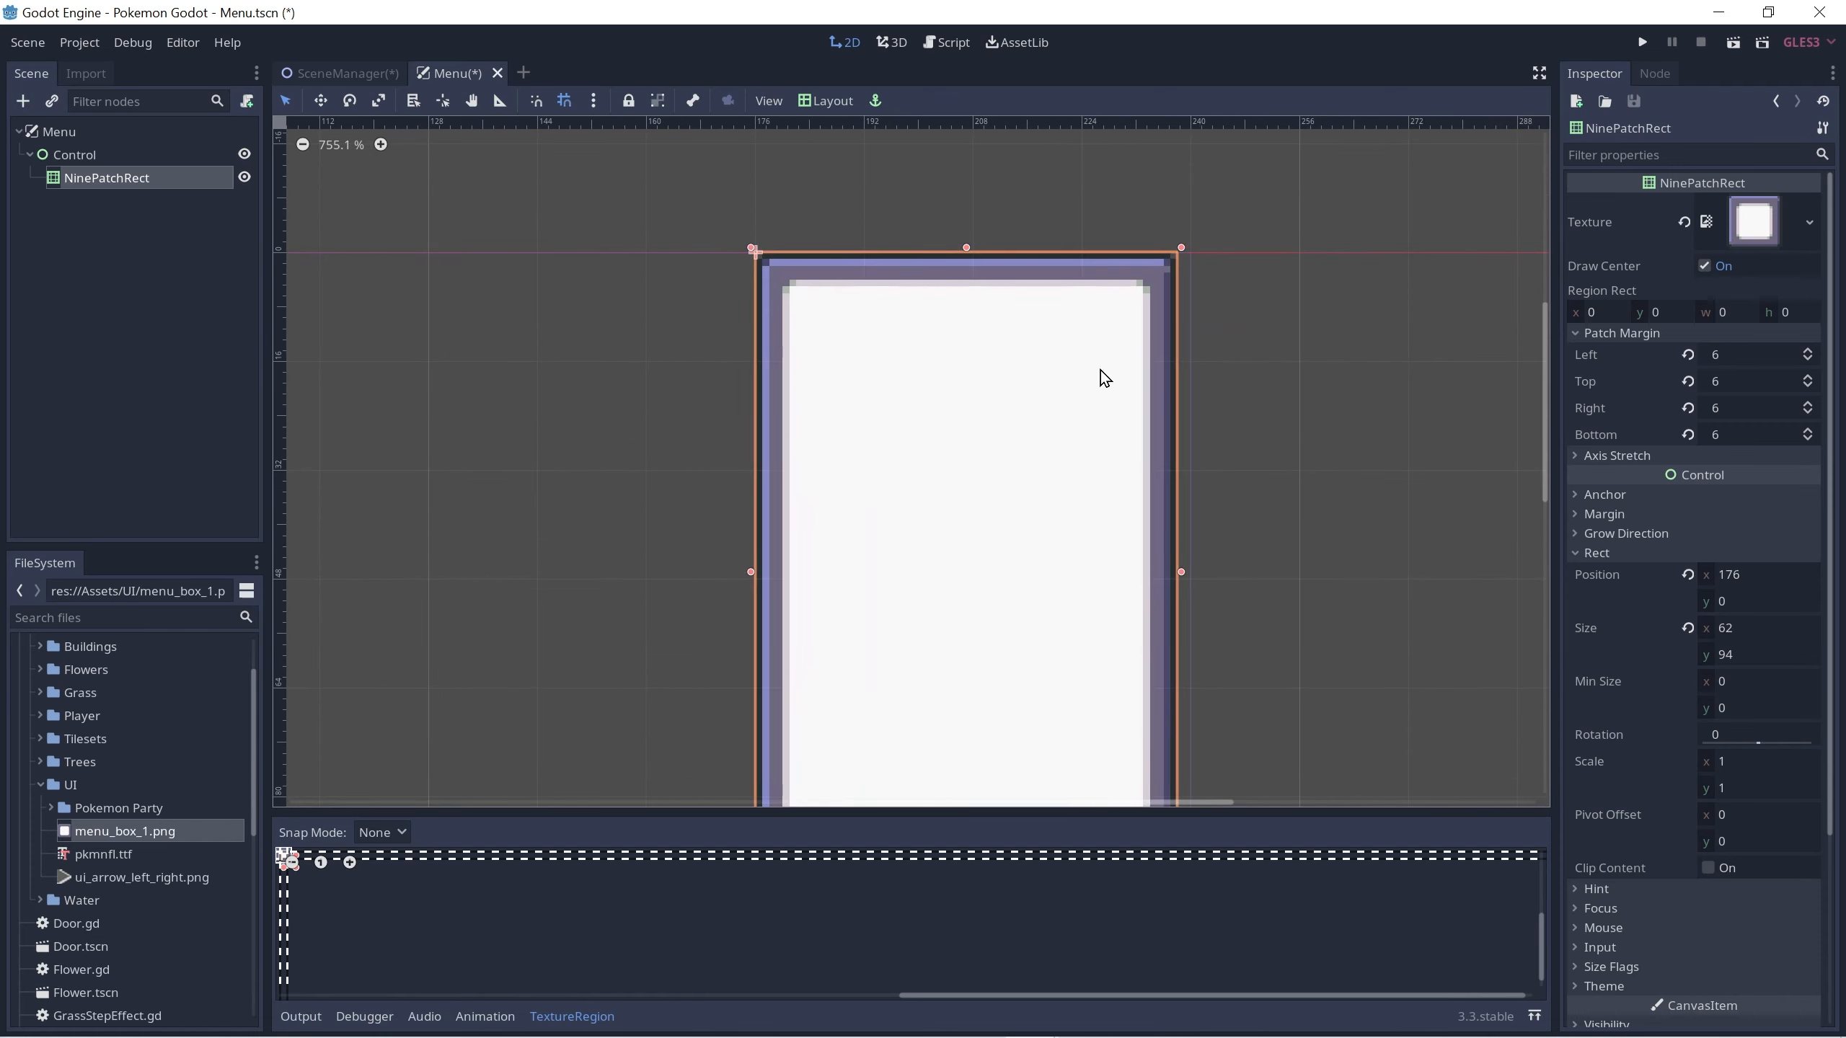
# Step: Deselect the menu box and save the Menu scene
pyautogui.click(1189, 309)
pyautogui.scroll(-9, 1228, 342)
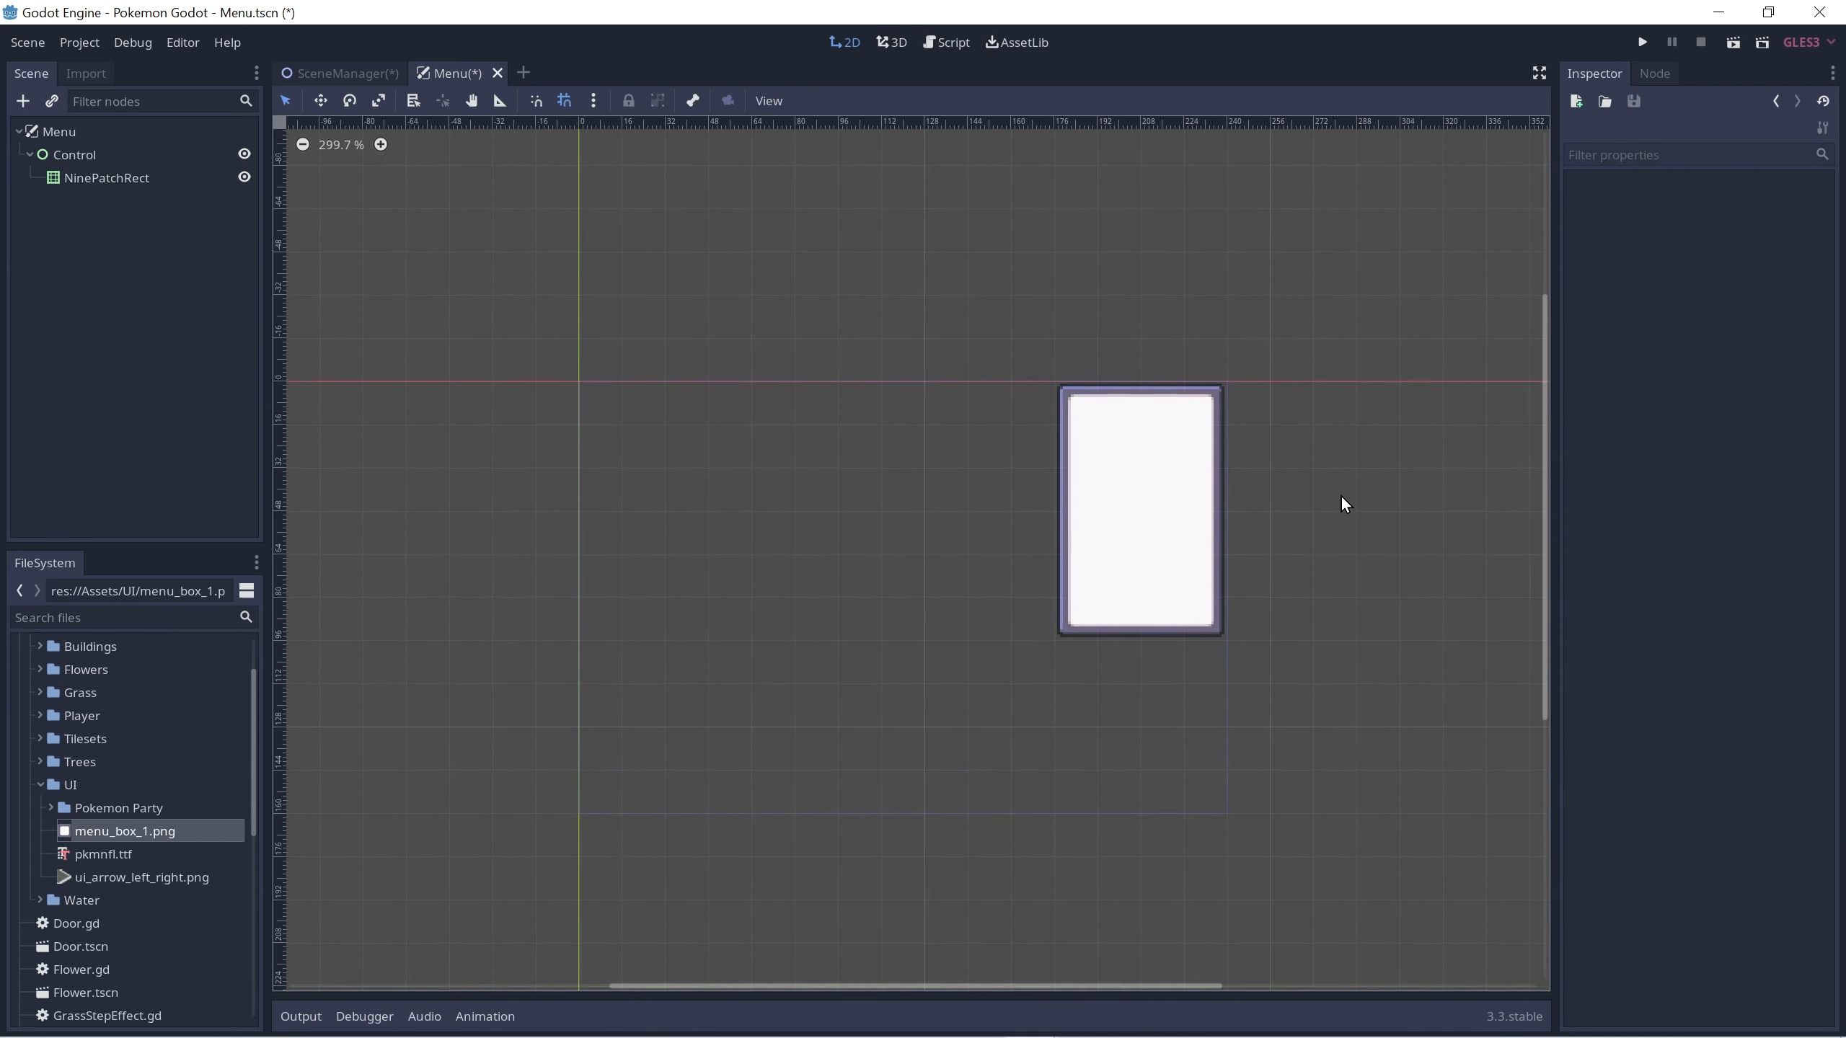
pyautogui.hotkey('ctrl', 's')
pyautogui.scroll(3, 1001, 491)
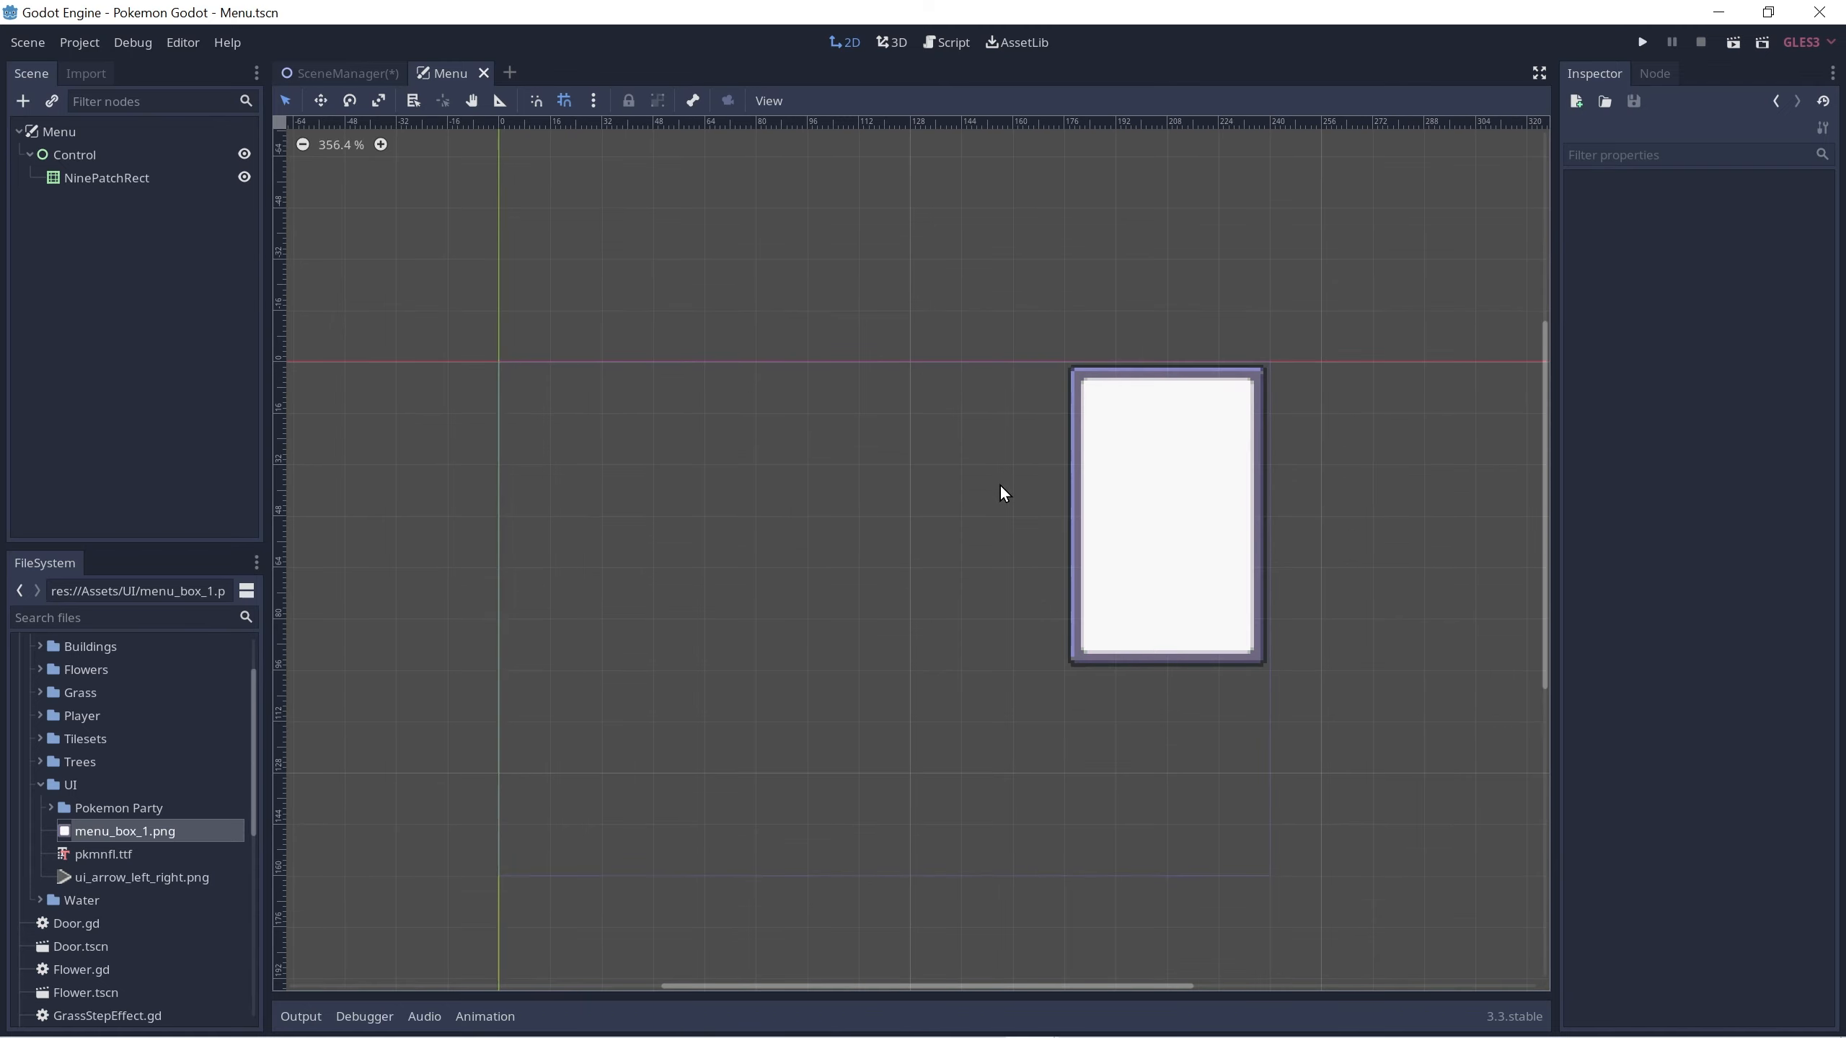
# Step: Add a VBoxContainer as a child of the NinePatchRect
pyautogui.click(103, 177)
pyautogui.hotkey('ctrl', 'a')
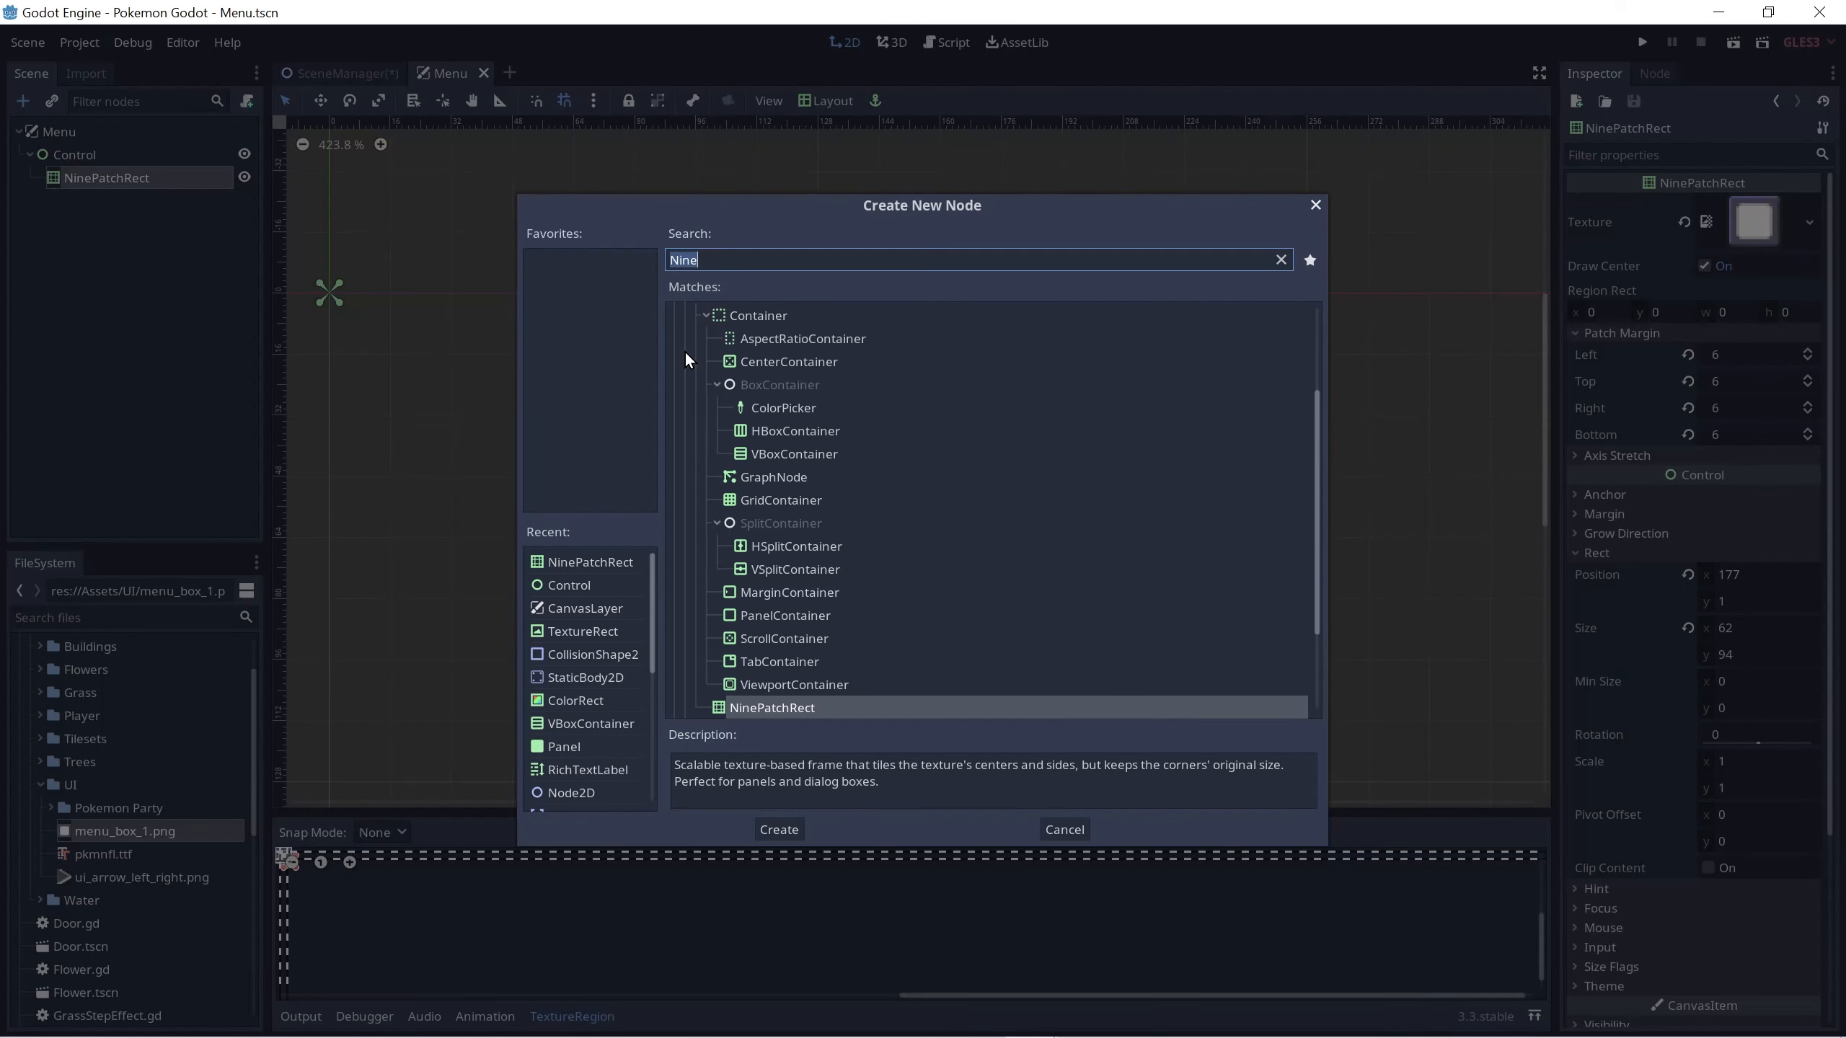
pyautogui.write('V')
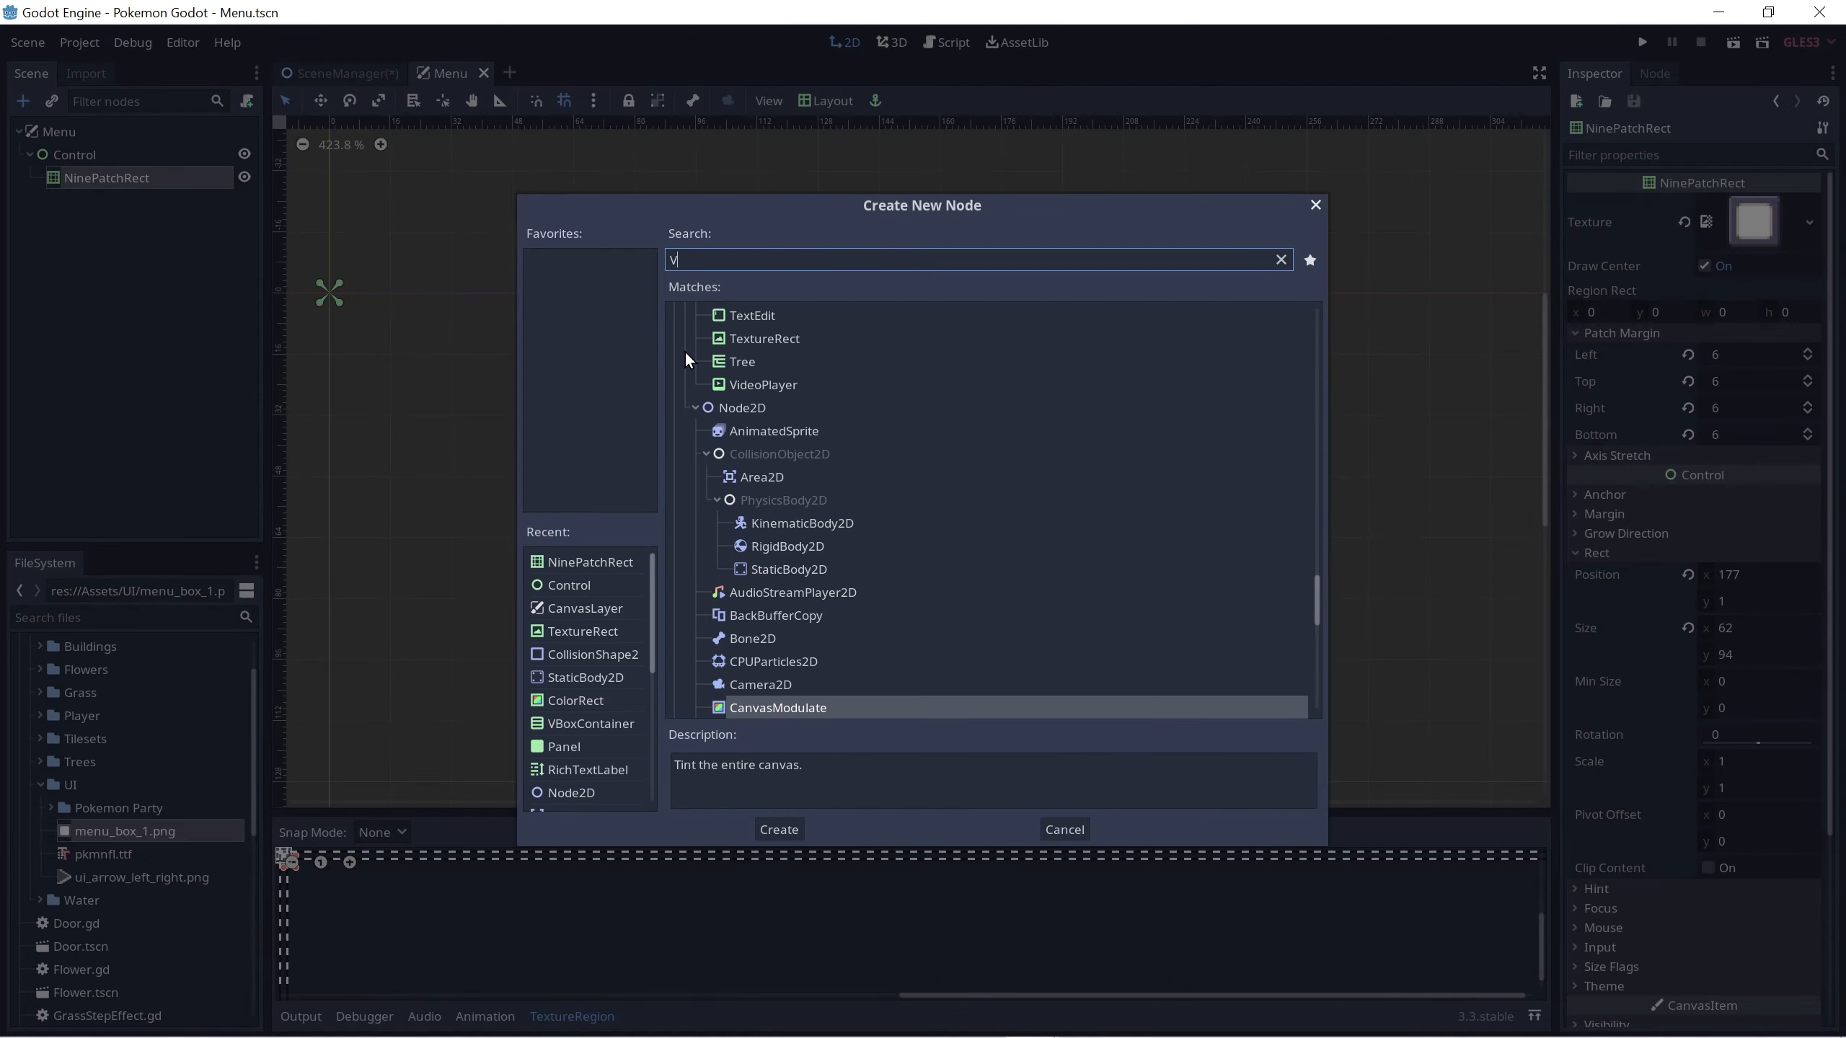
pyautogui.write('BoxCon')
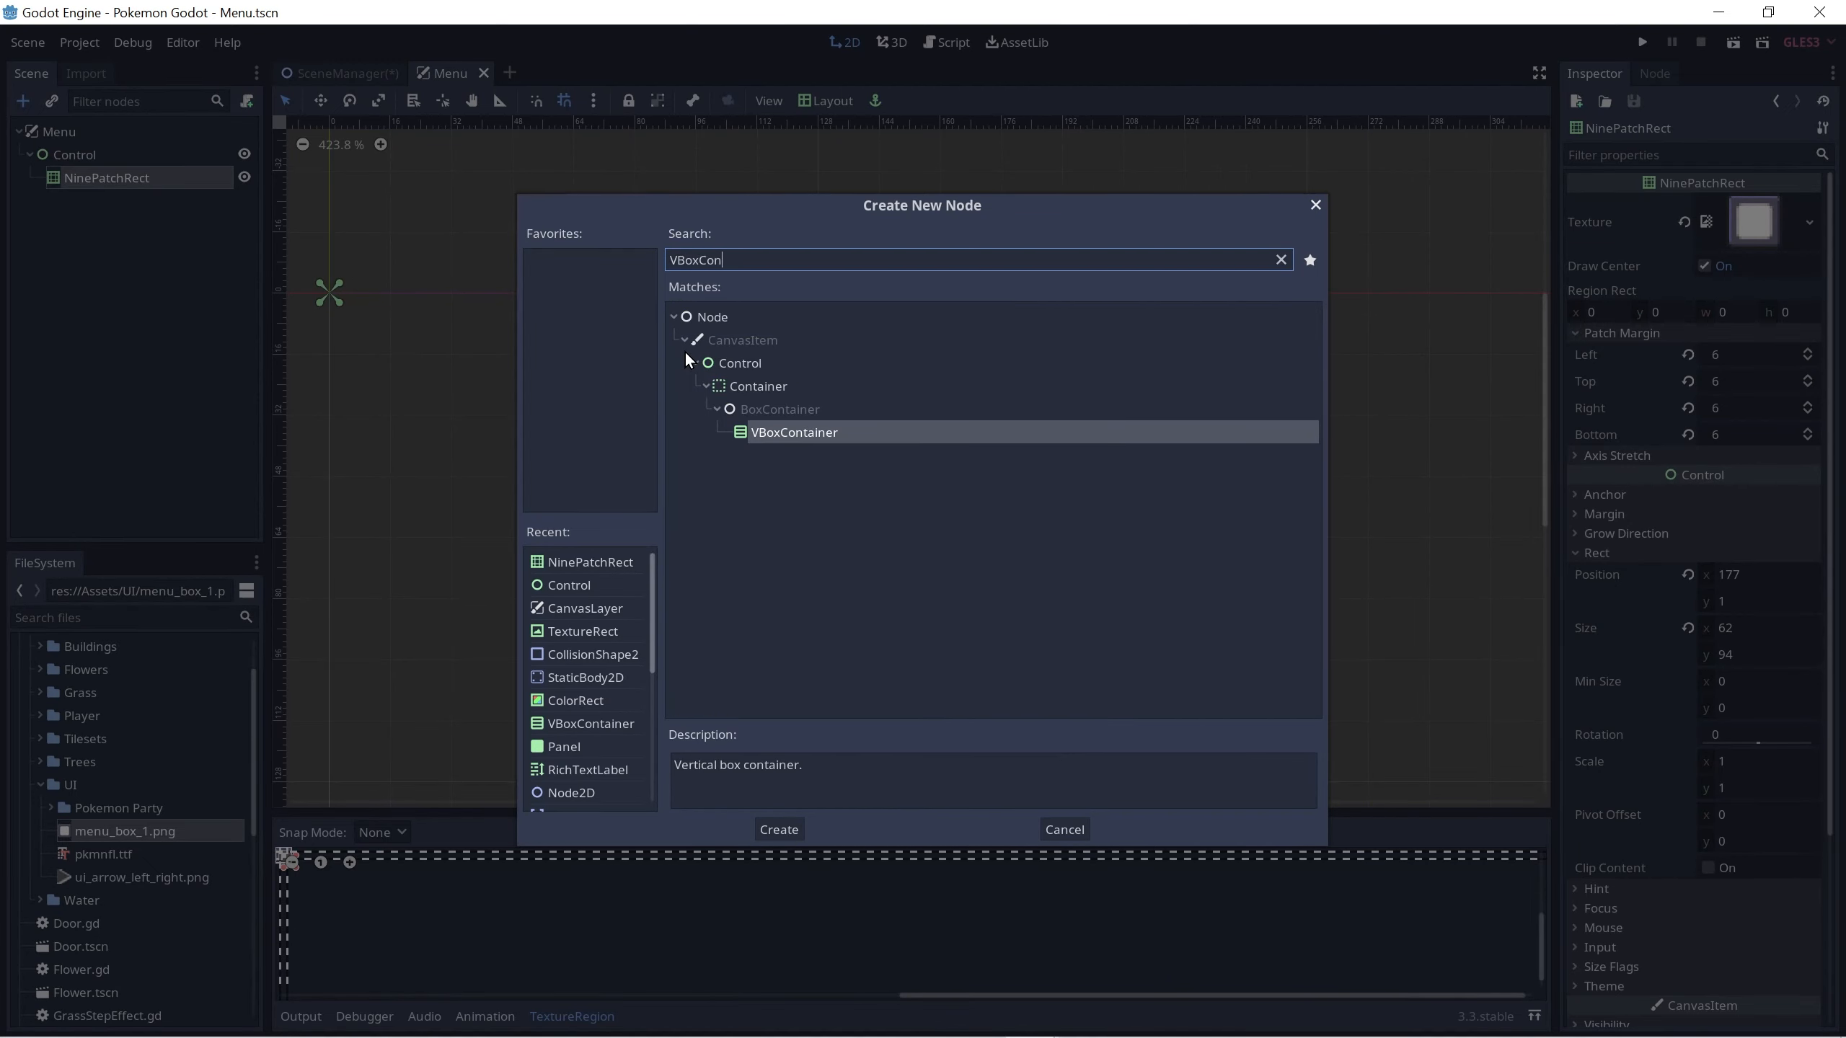
pyautogui.press('Return')
pyautogui.click(107, 241)
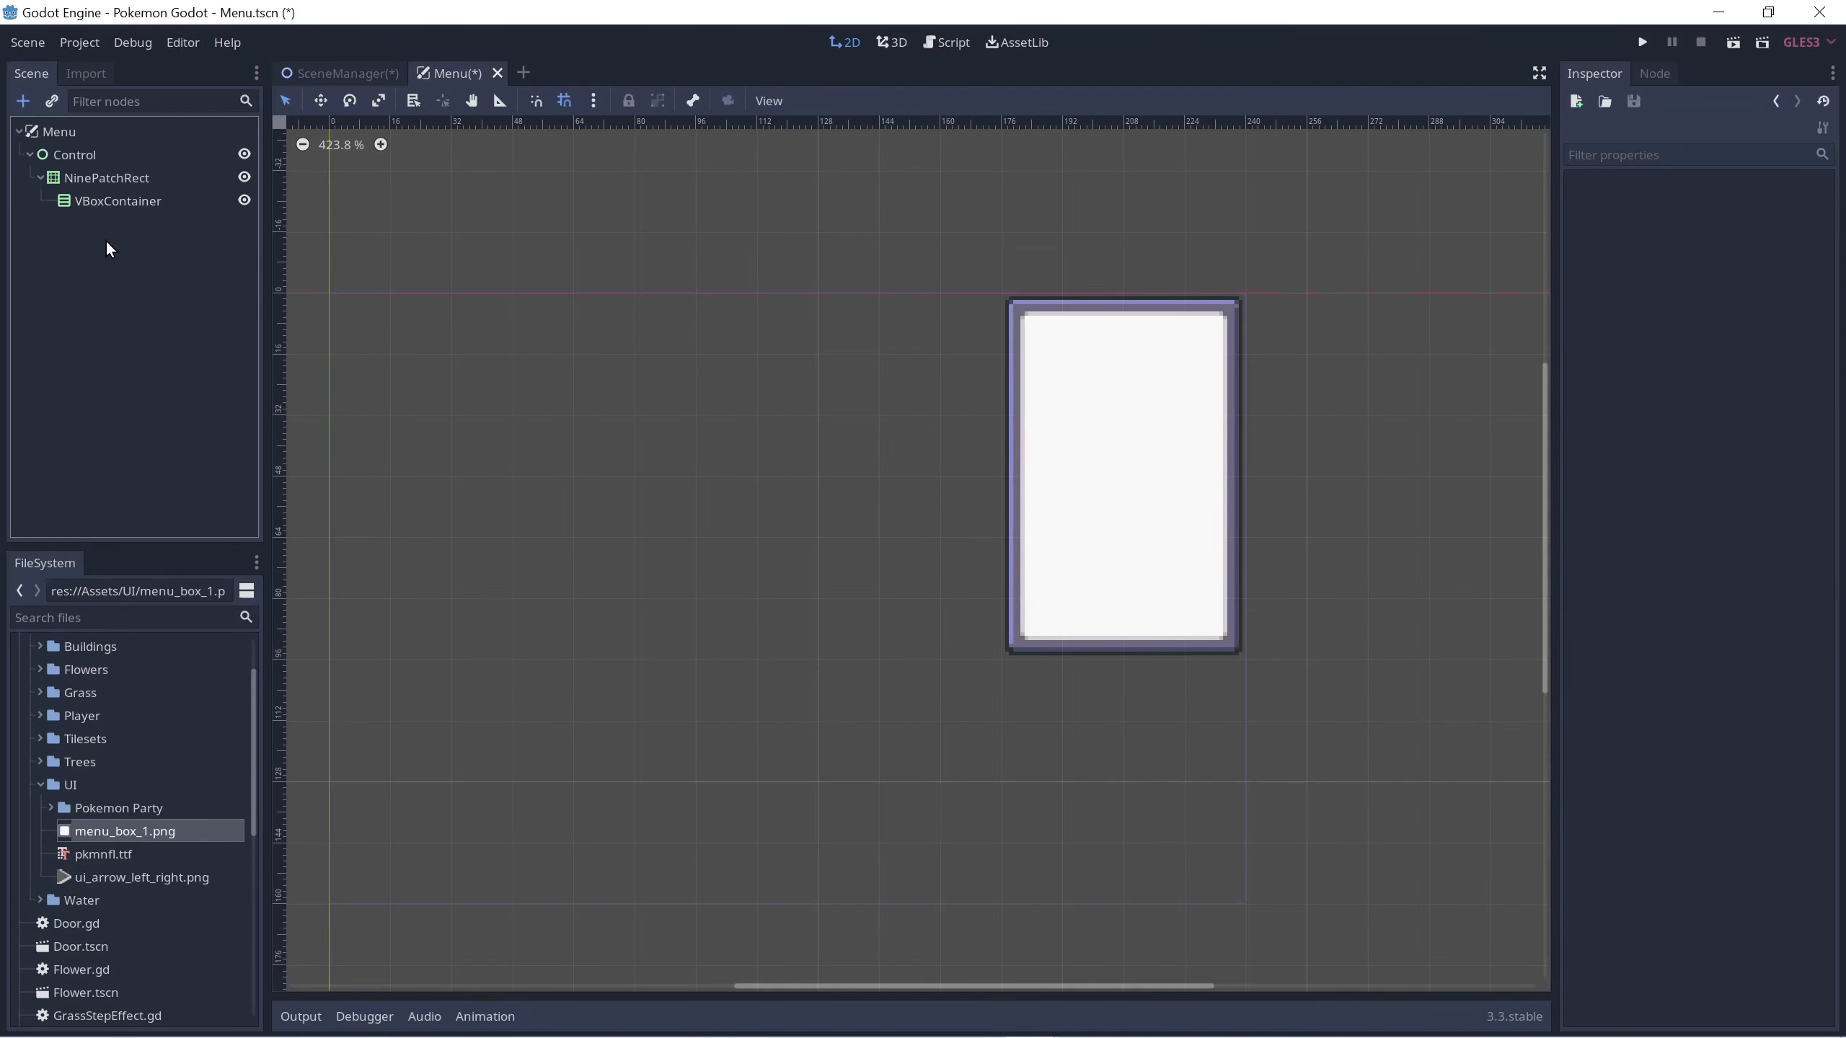
# Step: Add a RichTextLabel as a child of the VBoxContainer and set its text to "Pokemon"
pyautogui.click(110, 199)
pyautogui.scroll(2, 843, 310)
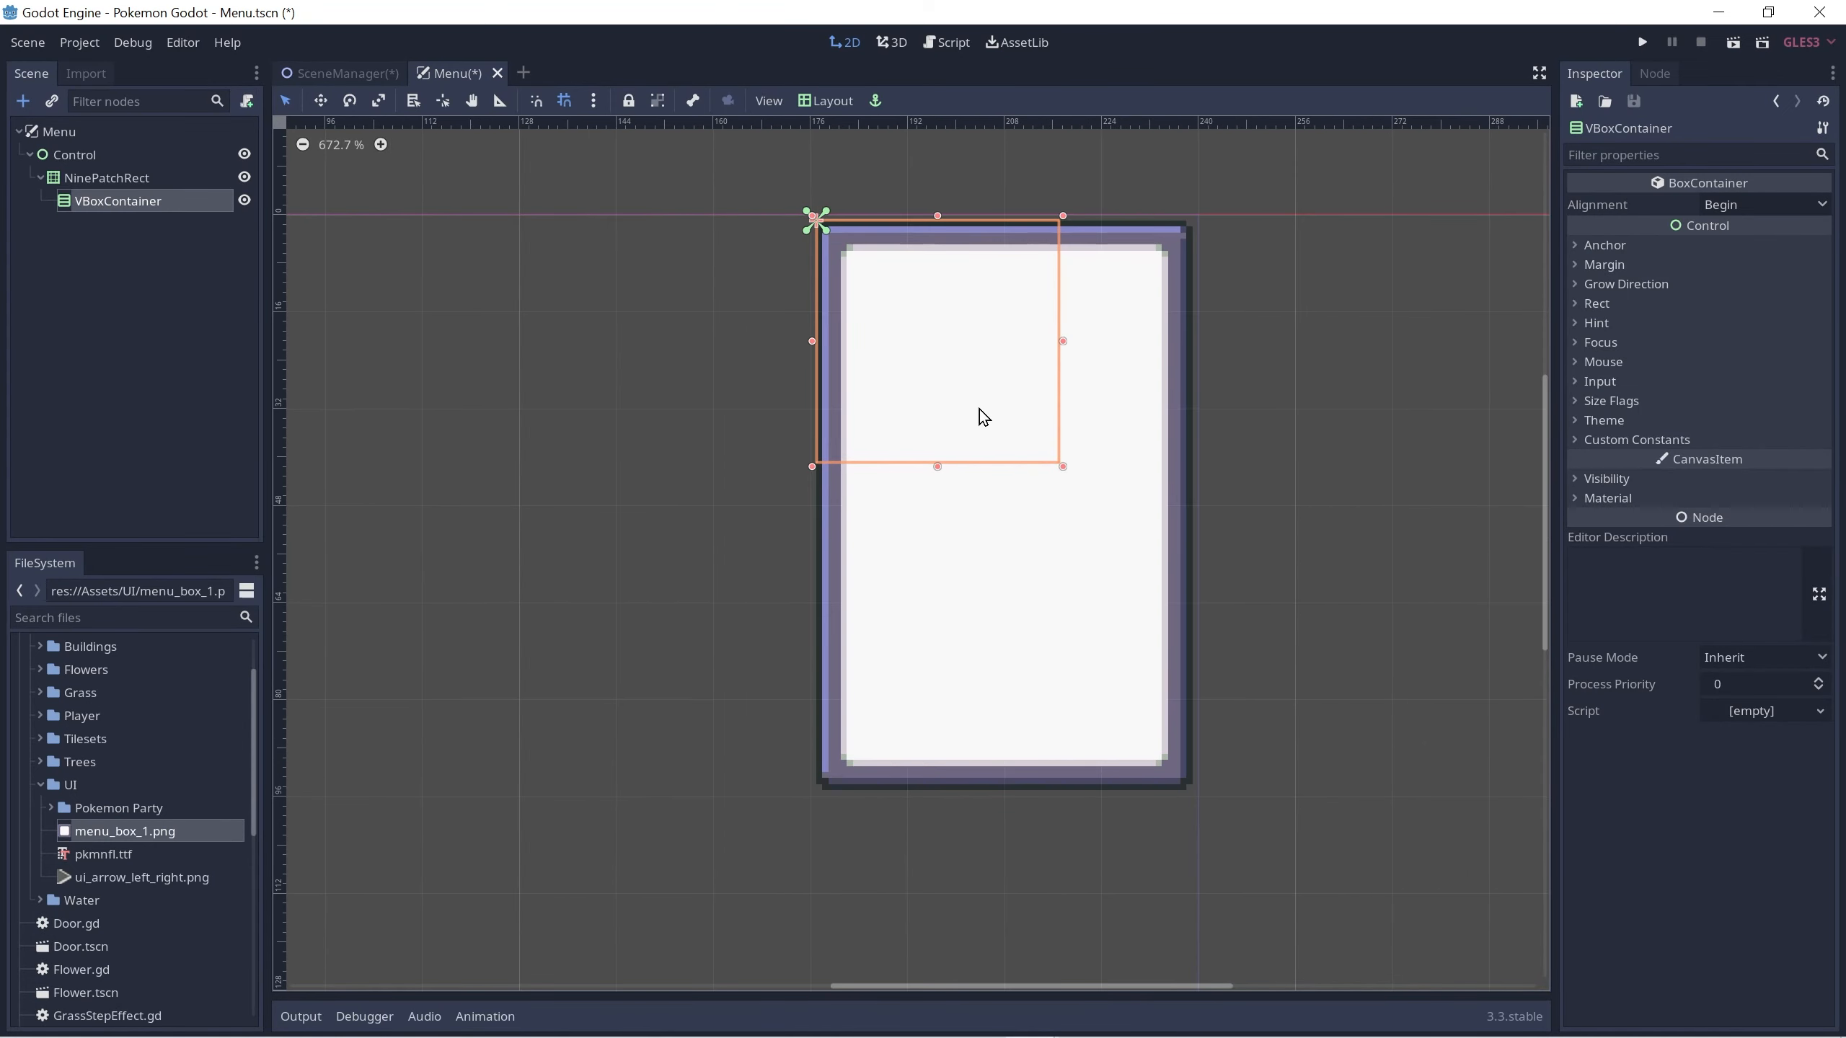
pyautogui.scroll(-3, 858, 378)
pyautogui.scroll(2, 850, 454)
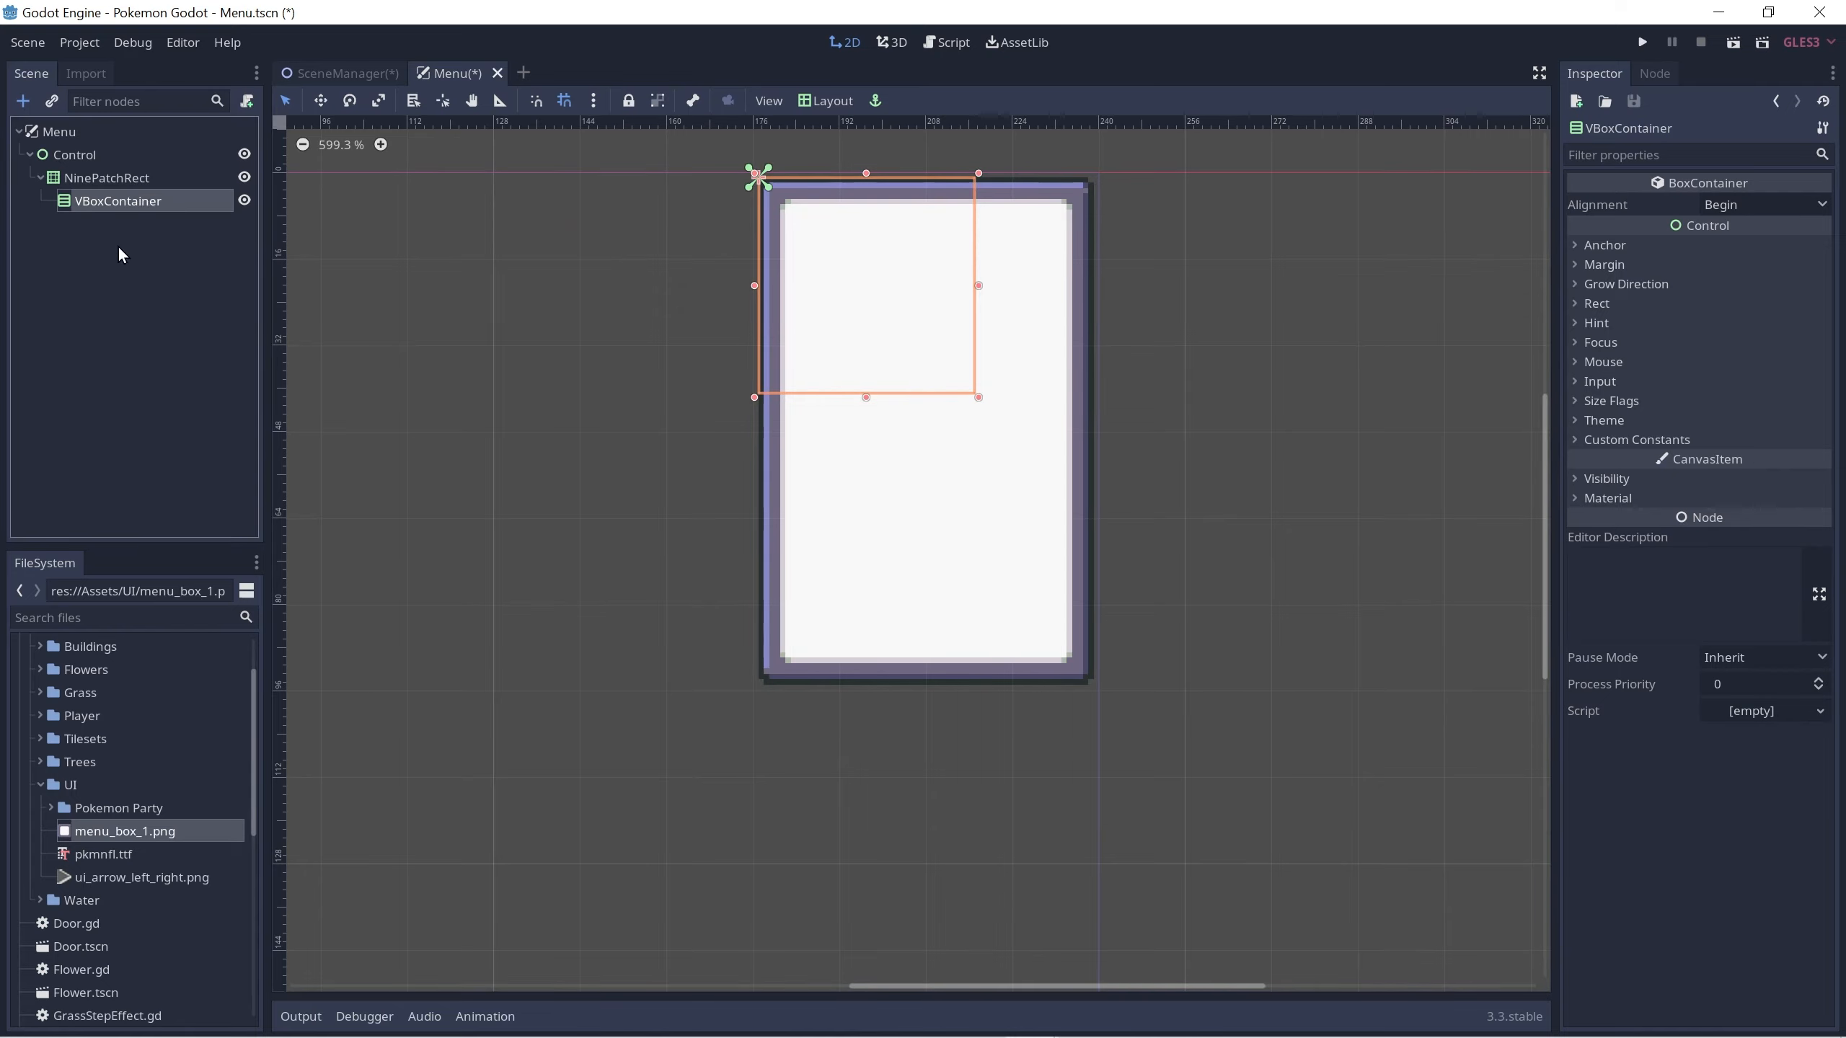
pyautogui.hotkey('ctrl', 'a')
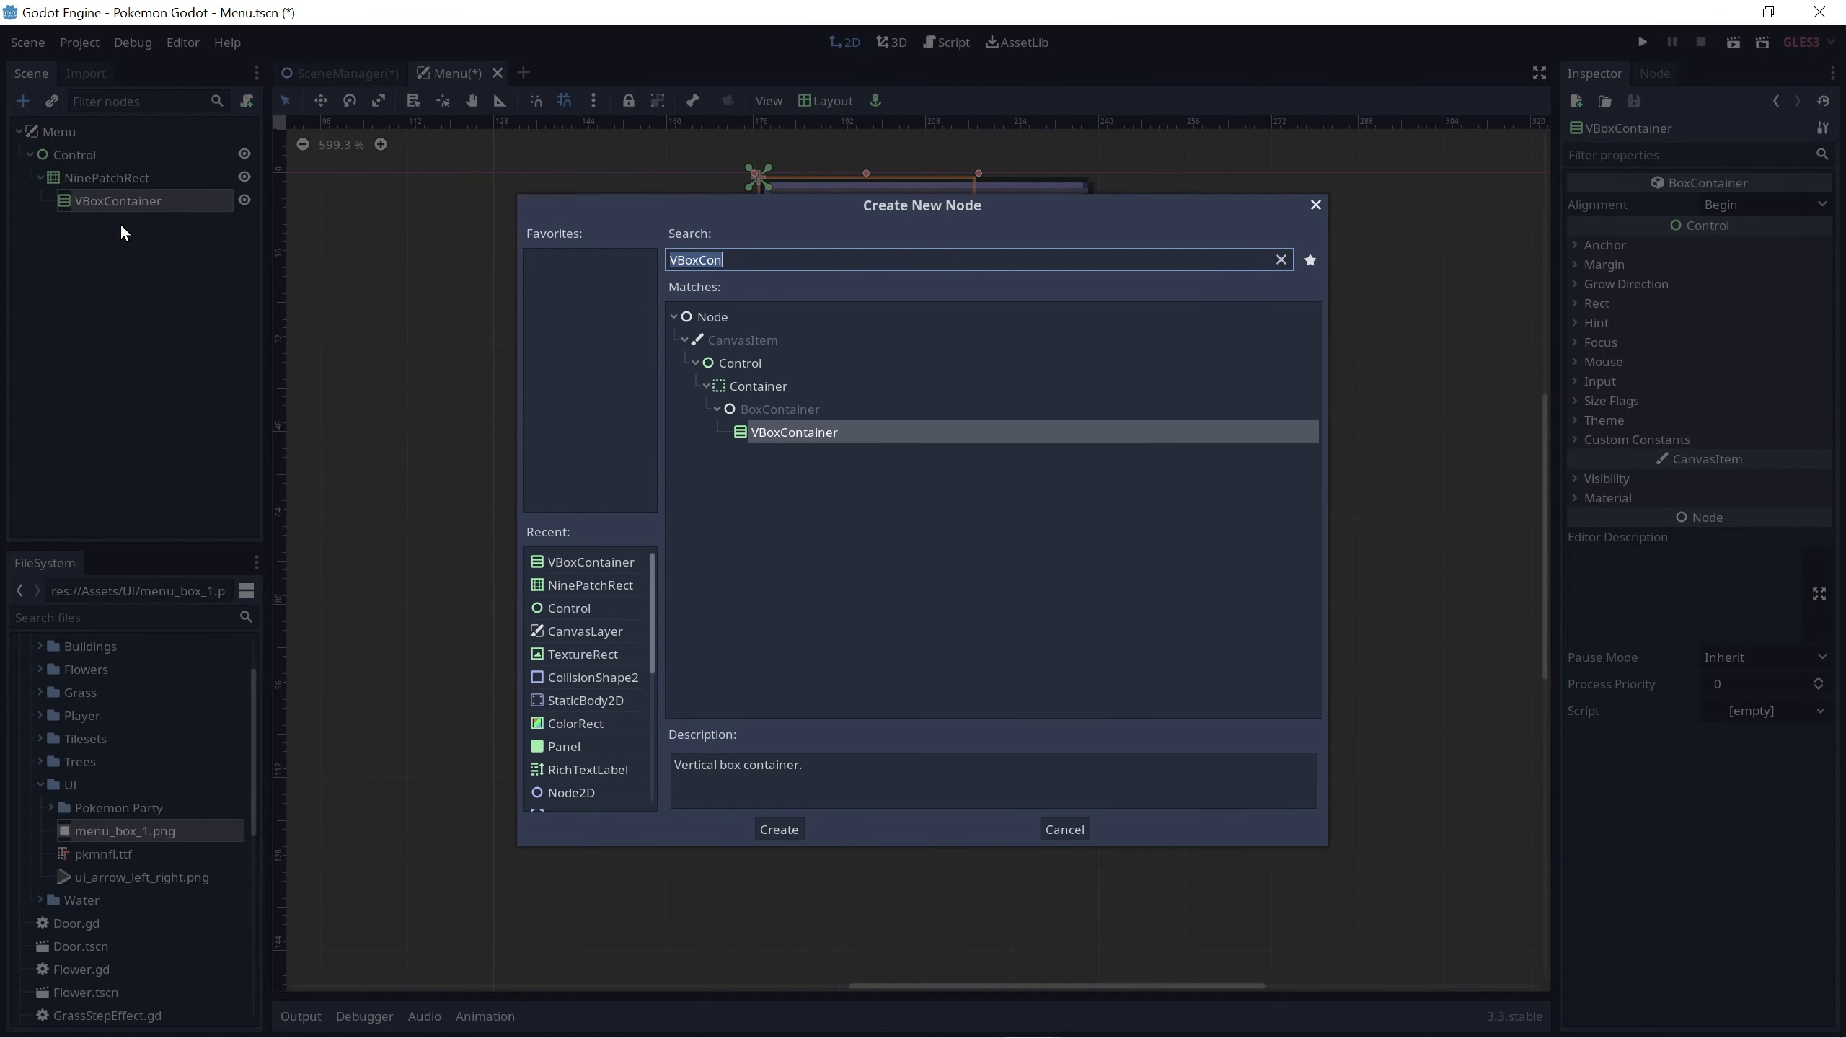
pyautogui.write('Label')
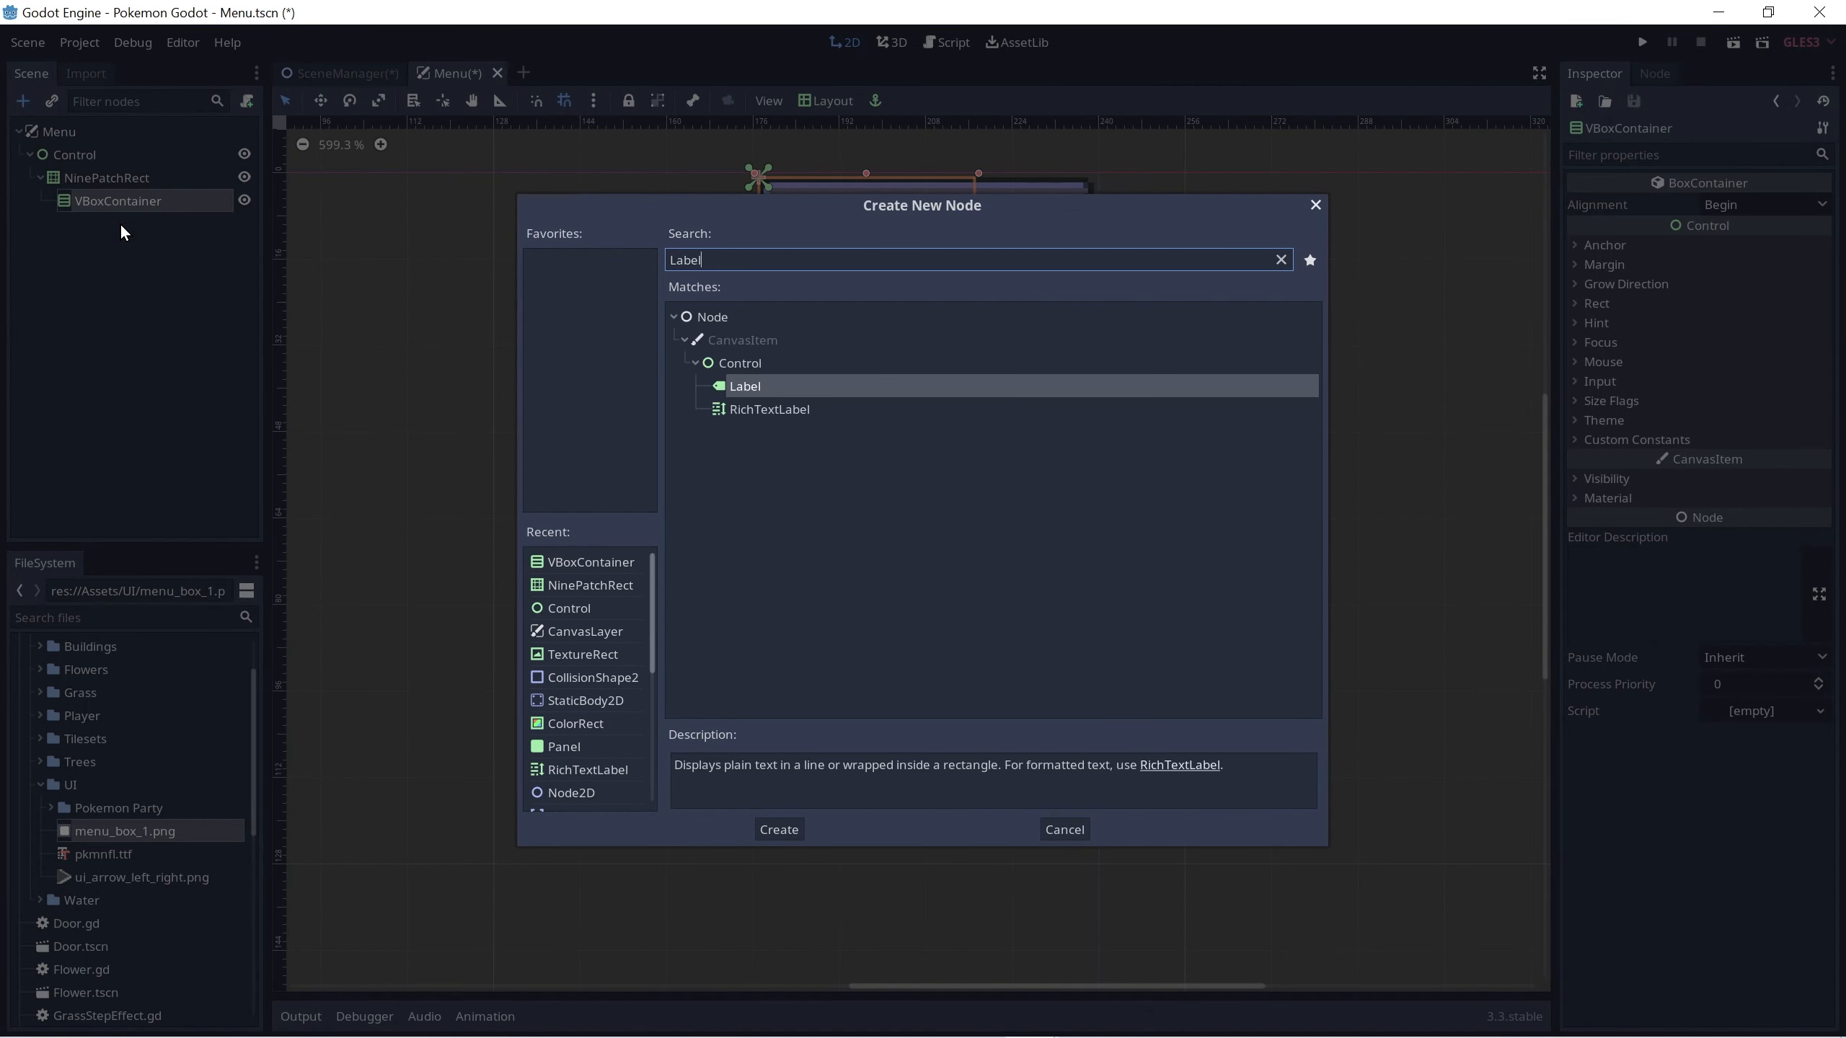
pyautogui.press('Down')
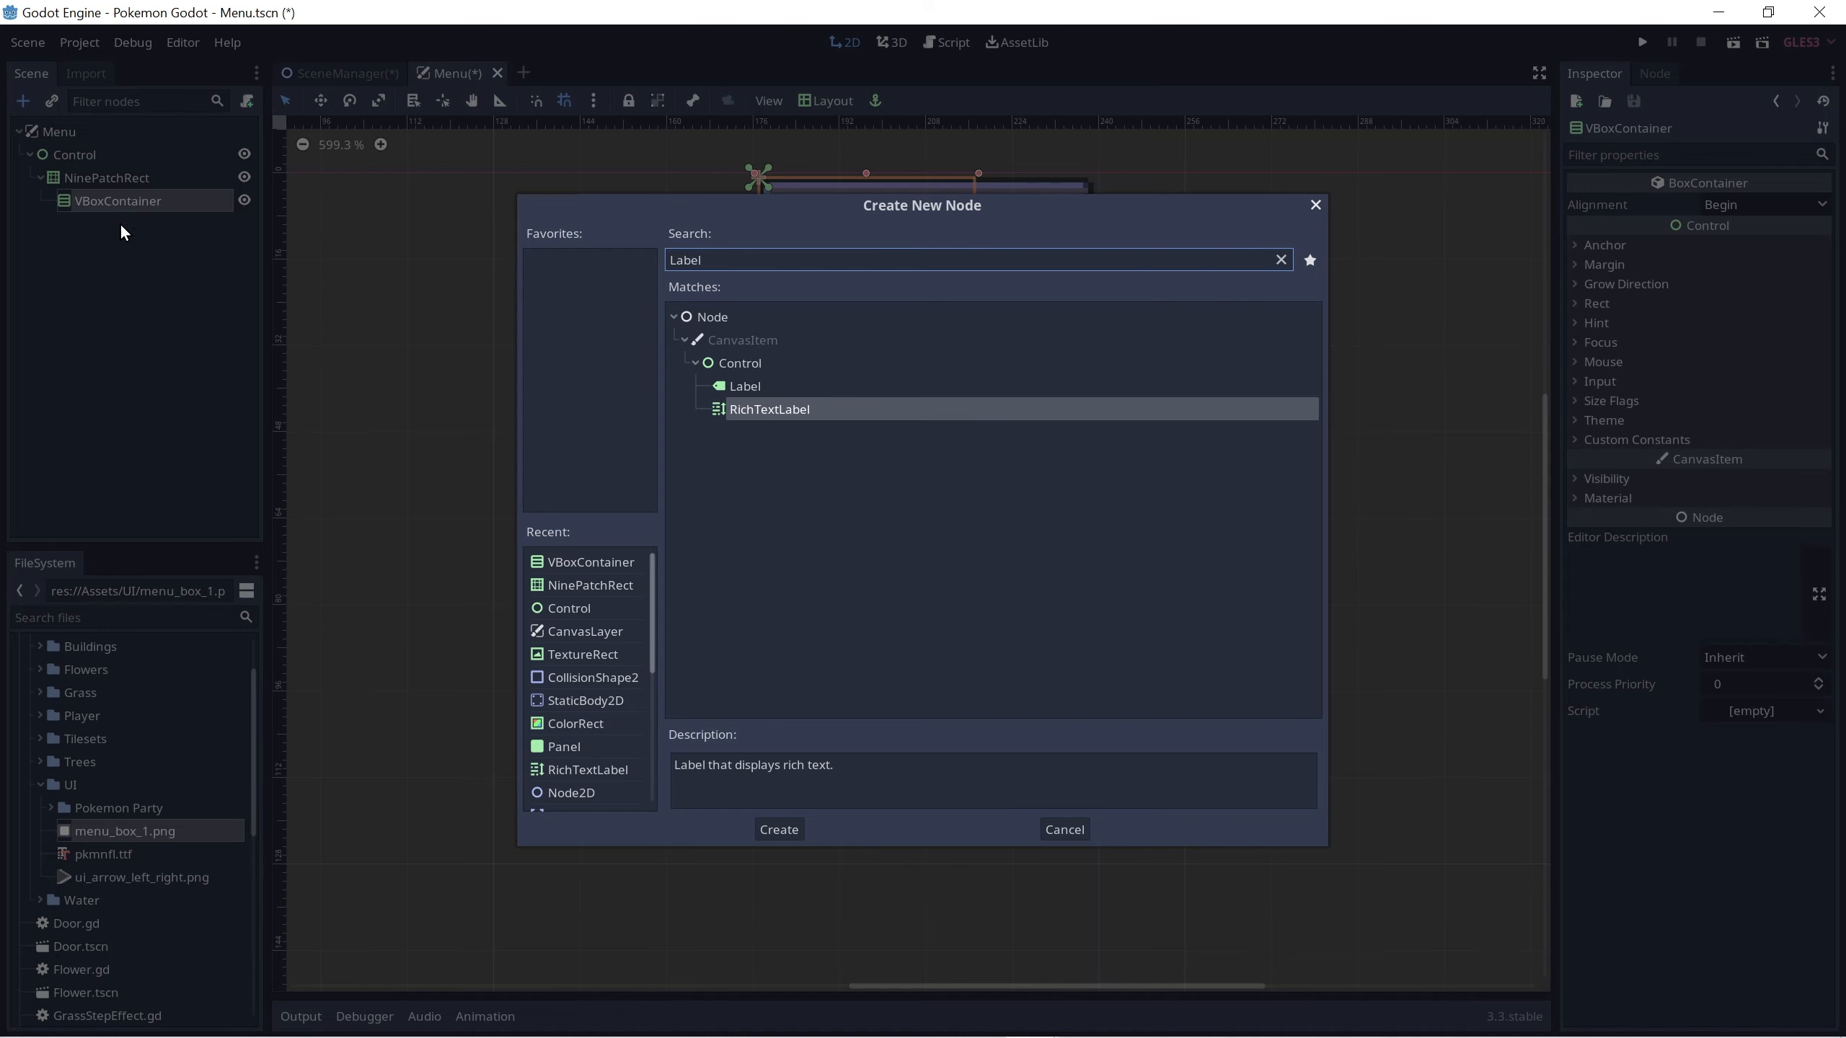
pyautogui.press('Return')
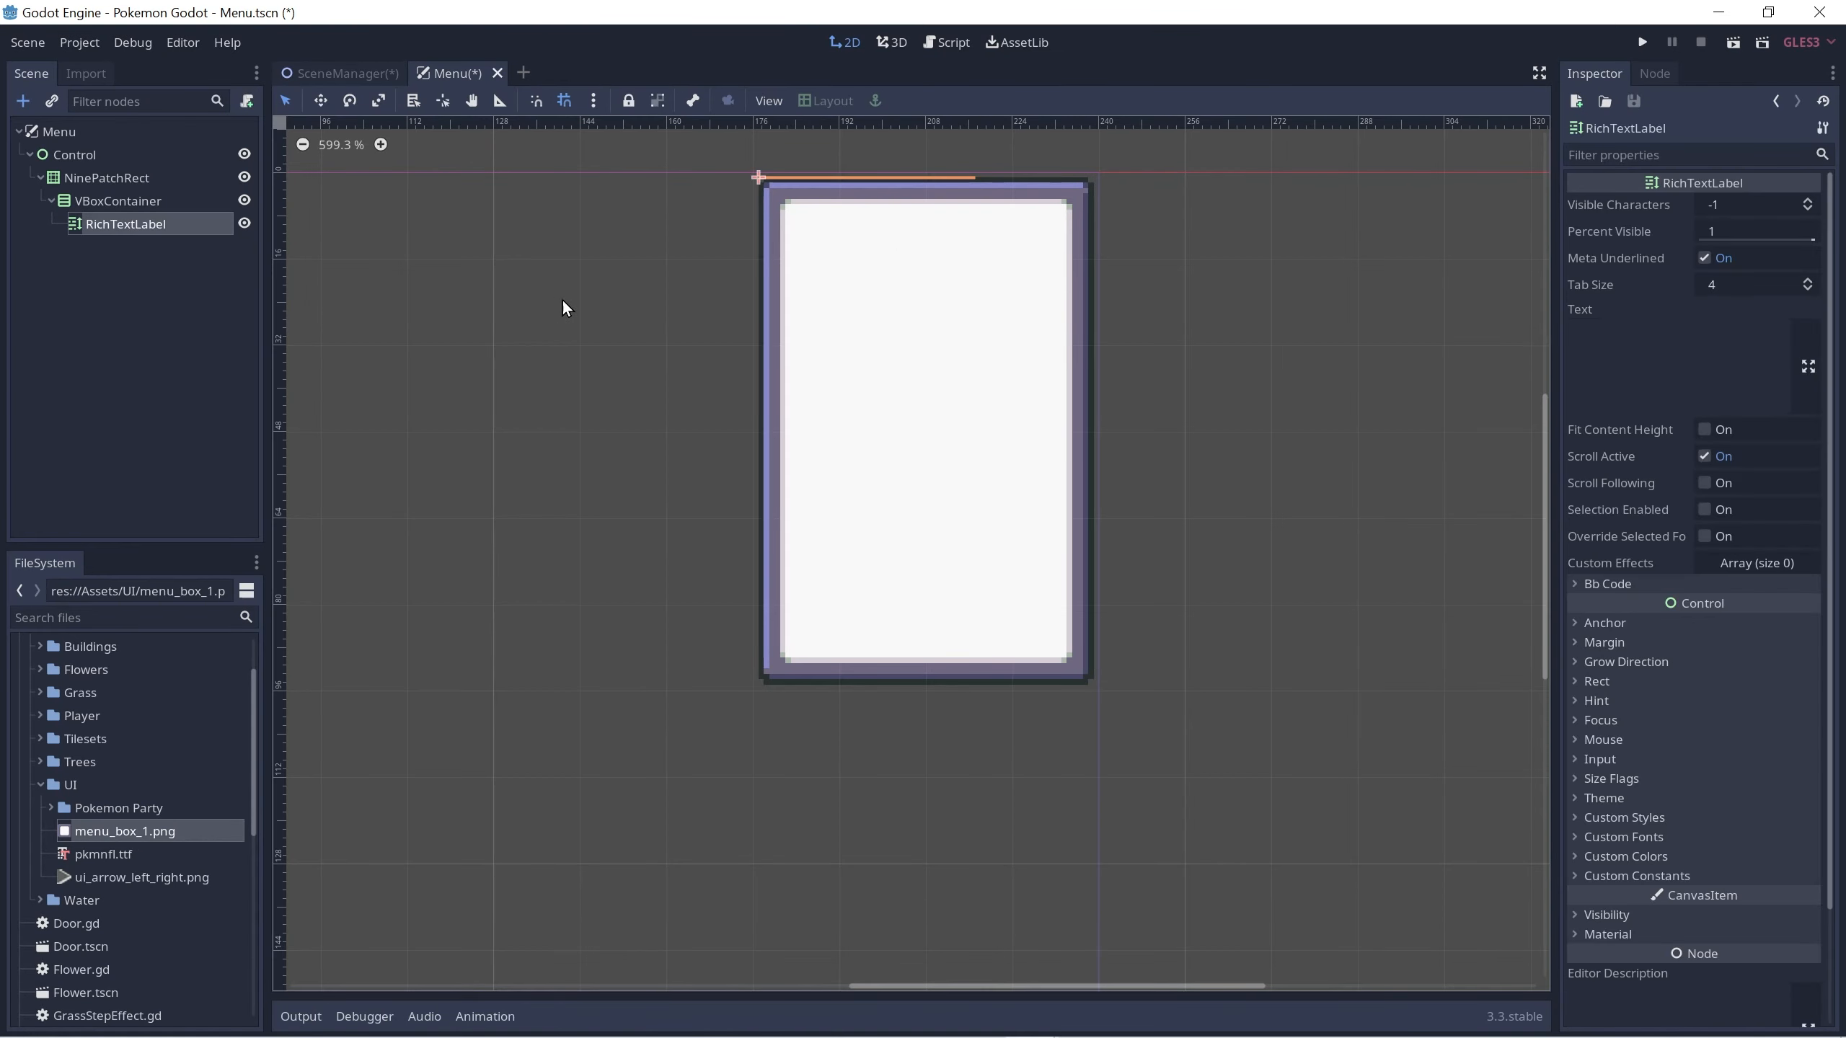
pyautogui.click(1647, 346)
pyautogui.write('Pokemon')
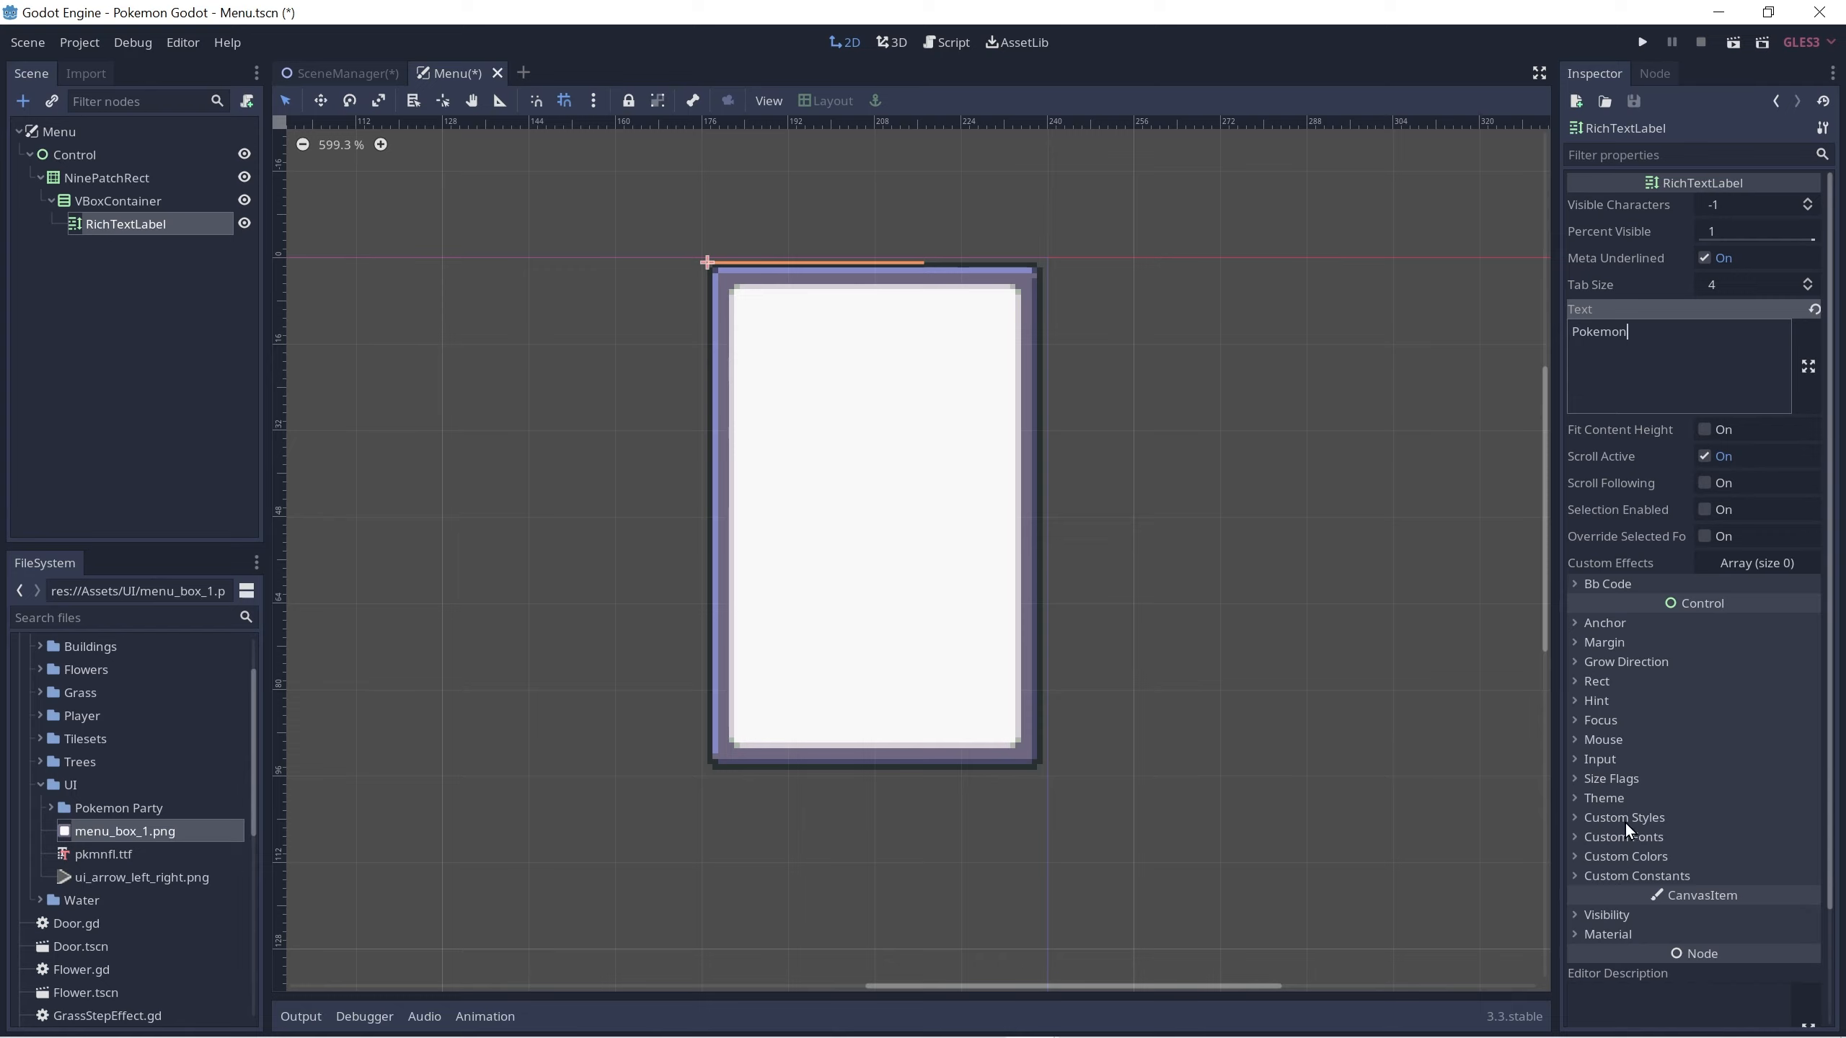
# Step: Set the RichTextLabel's minimum size to 50 by 11
pyautogui.scroll(-3, 1625, 823)
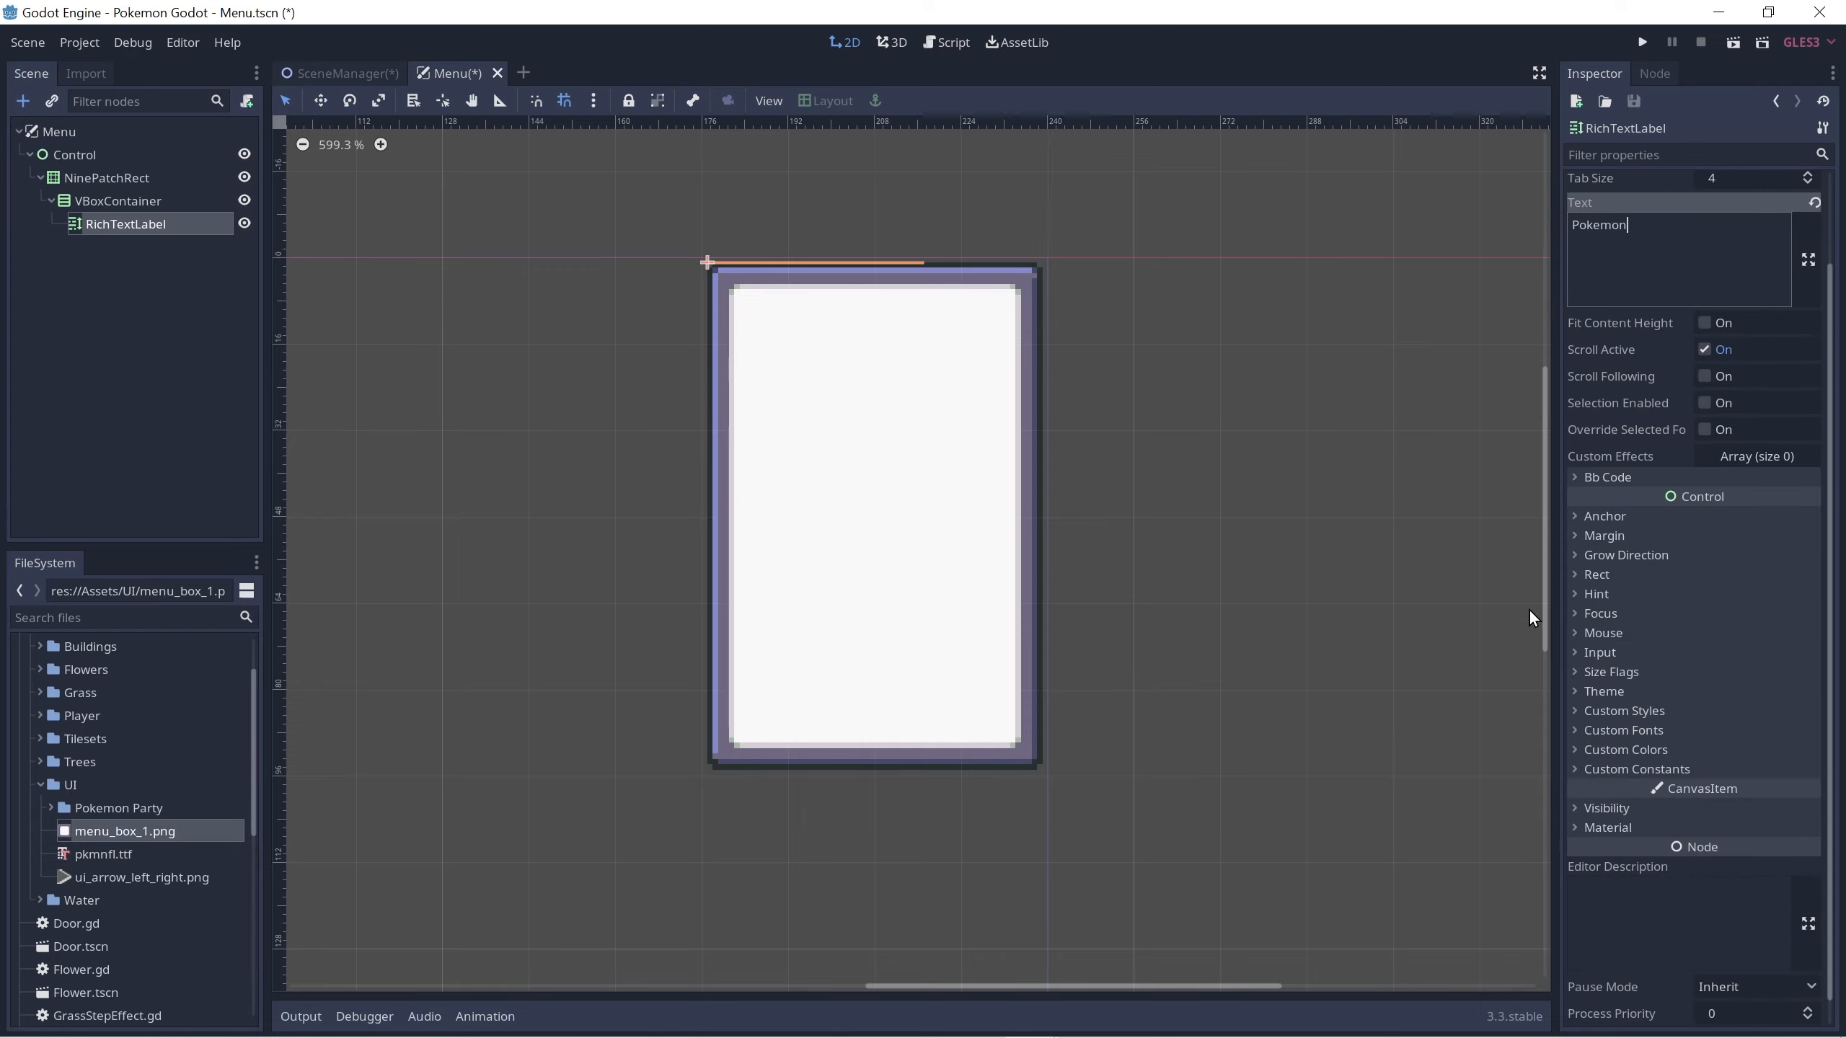
pyautogui.click(1588, 574)
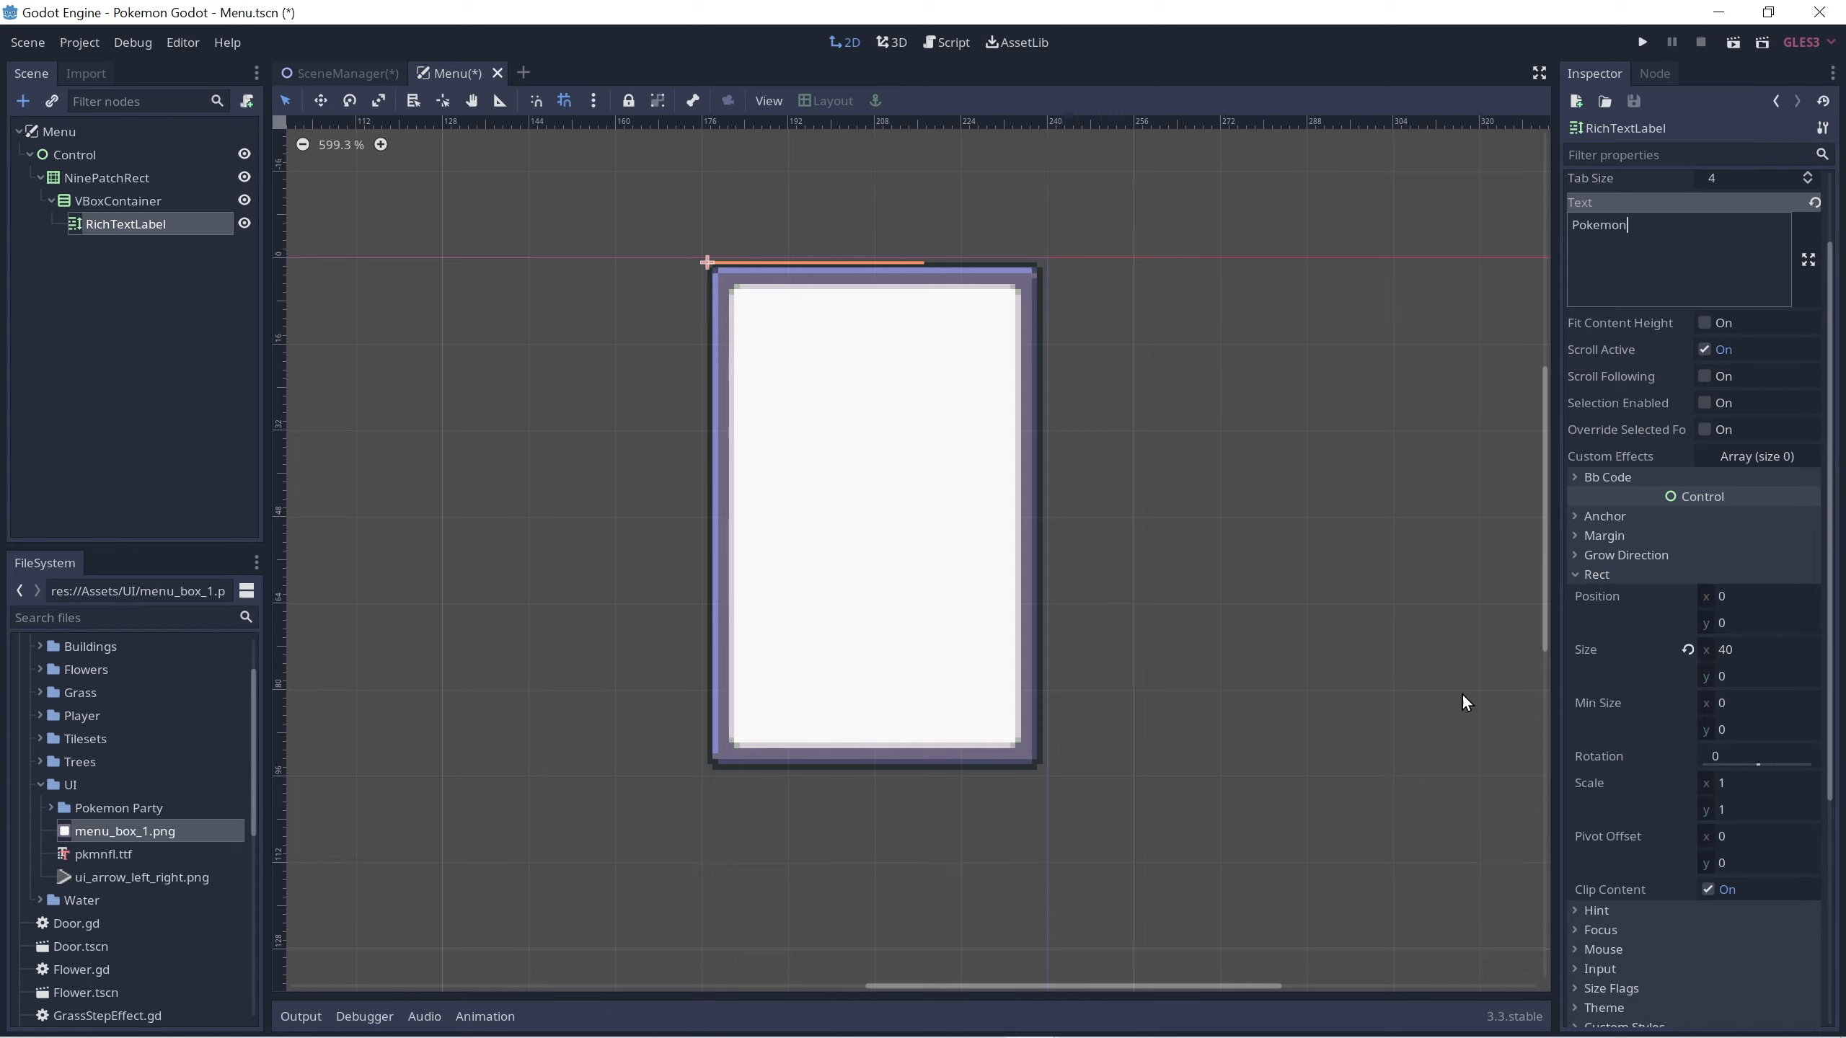
pyautogui.moveTo(828, 354); pyautogui.dragTo(853, 426, button='middle')
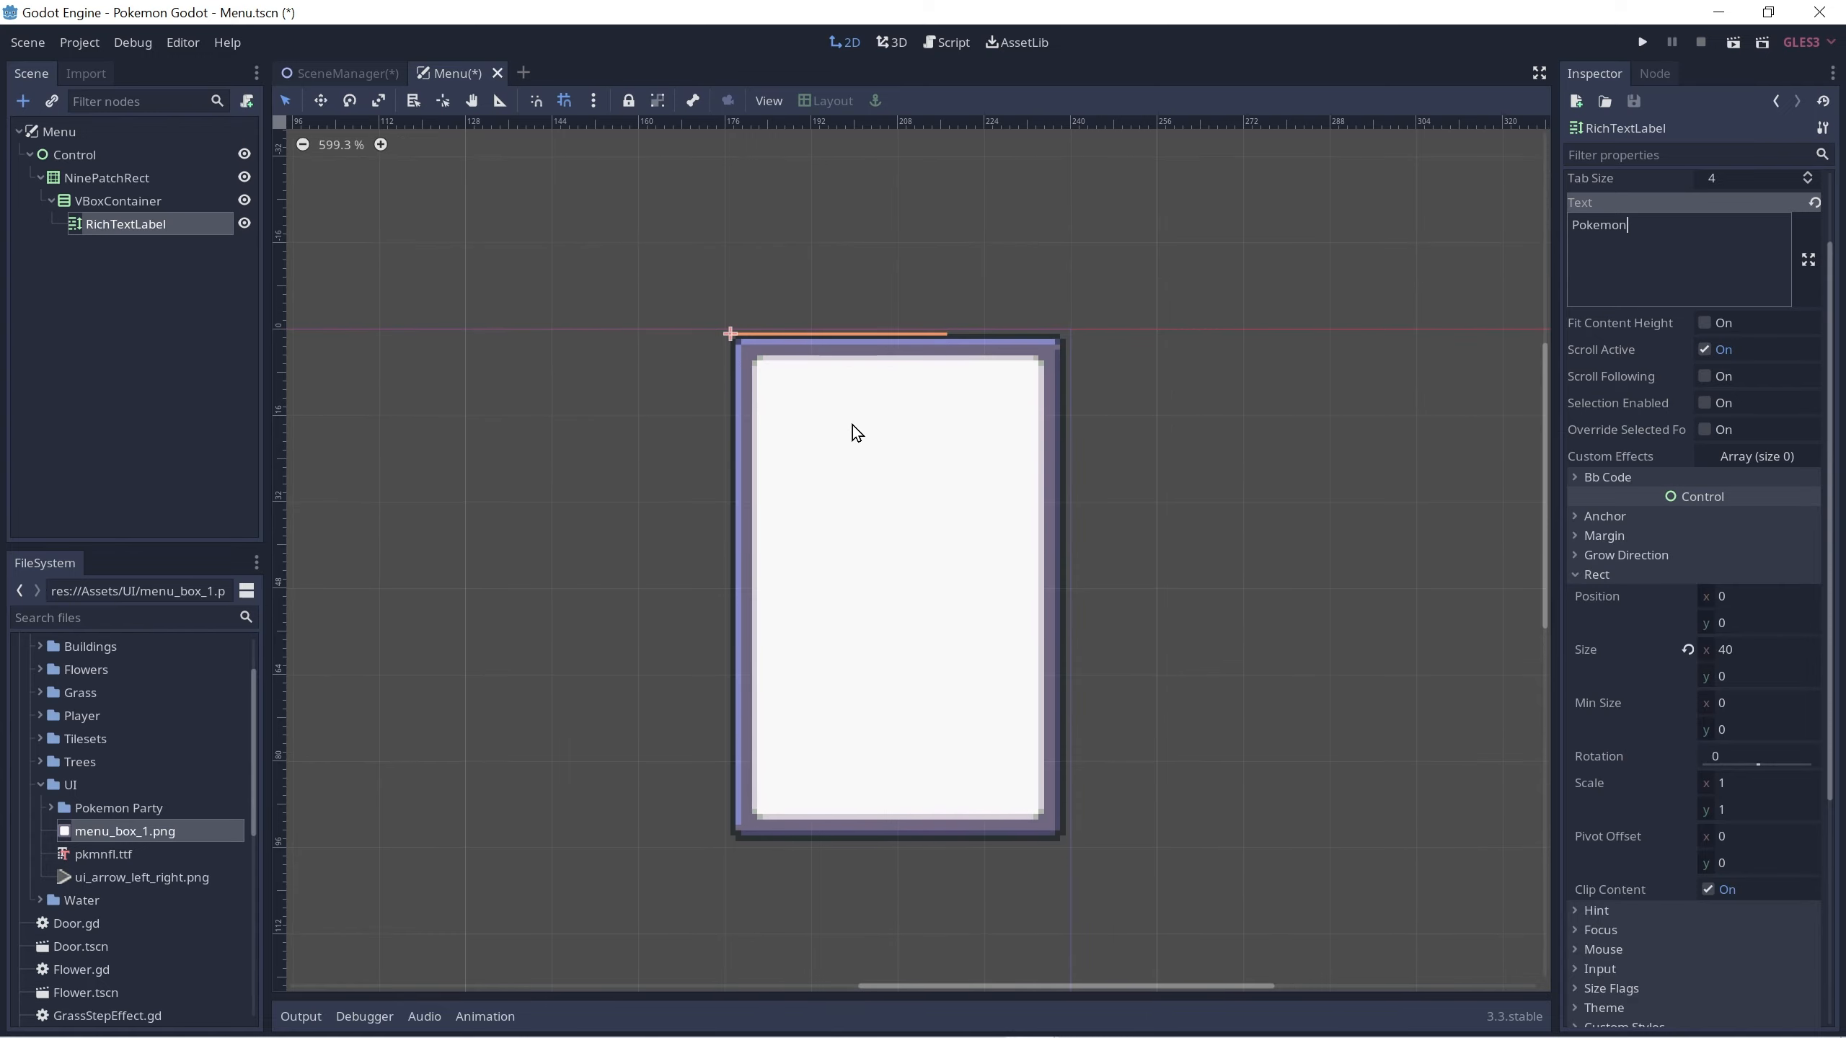
pyautogui.click(1728, 705)
pyautogui.write('50')
pyautogui.press('Tab')
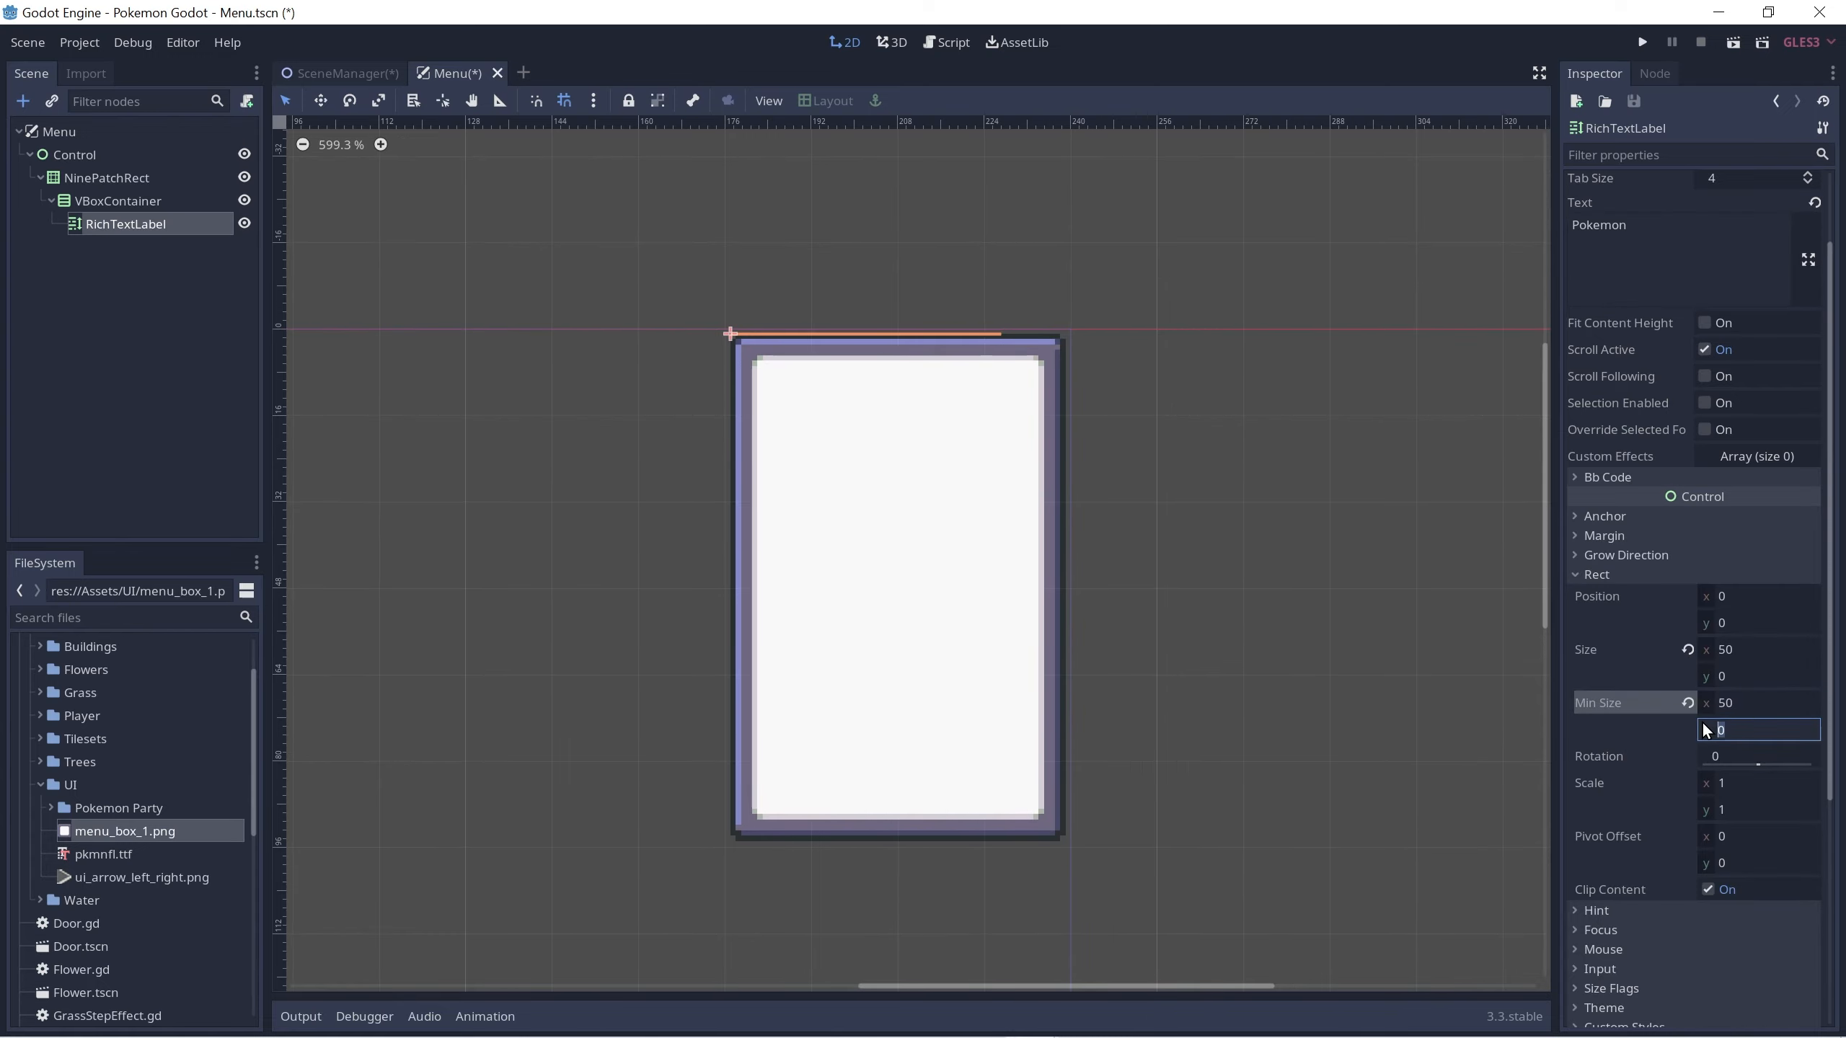
pyautogui.press('Tab')
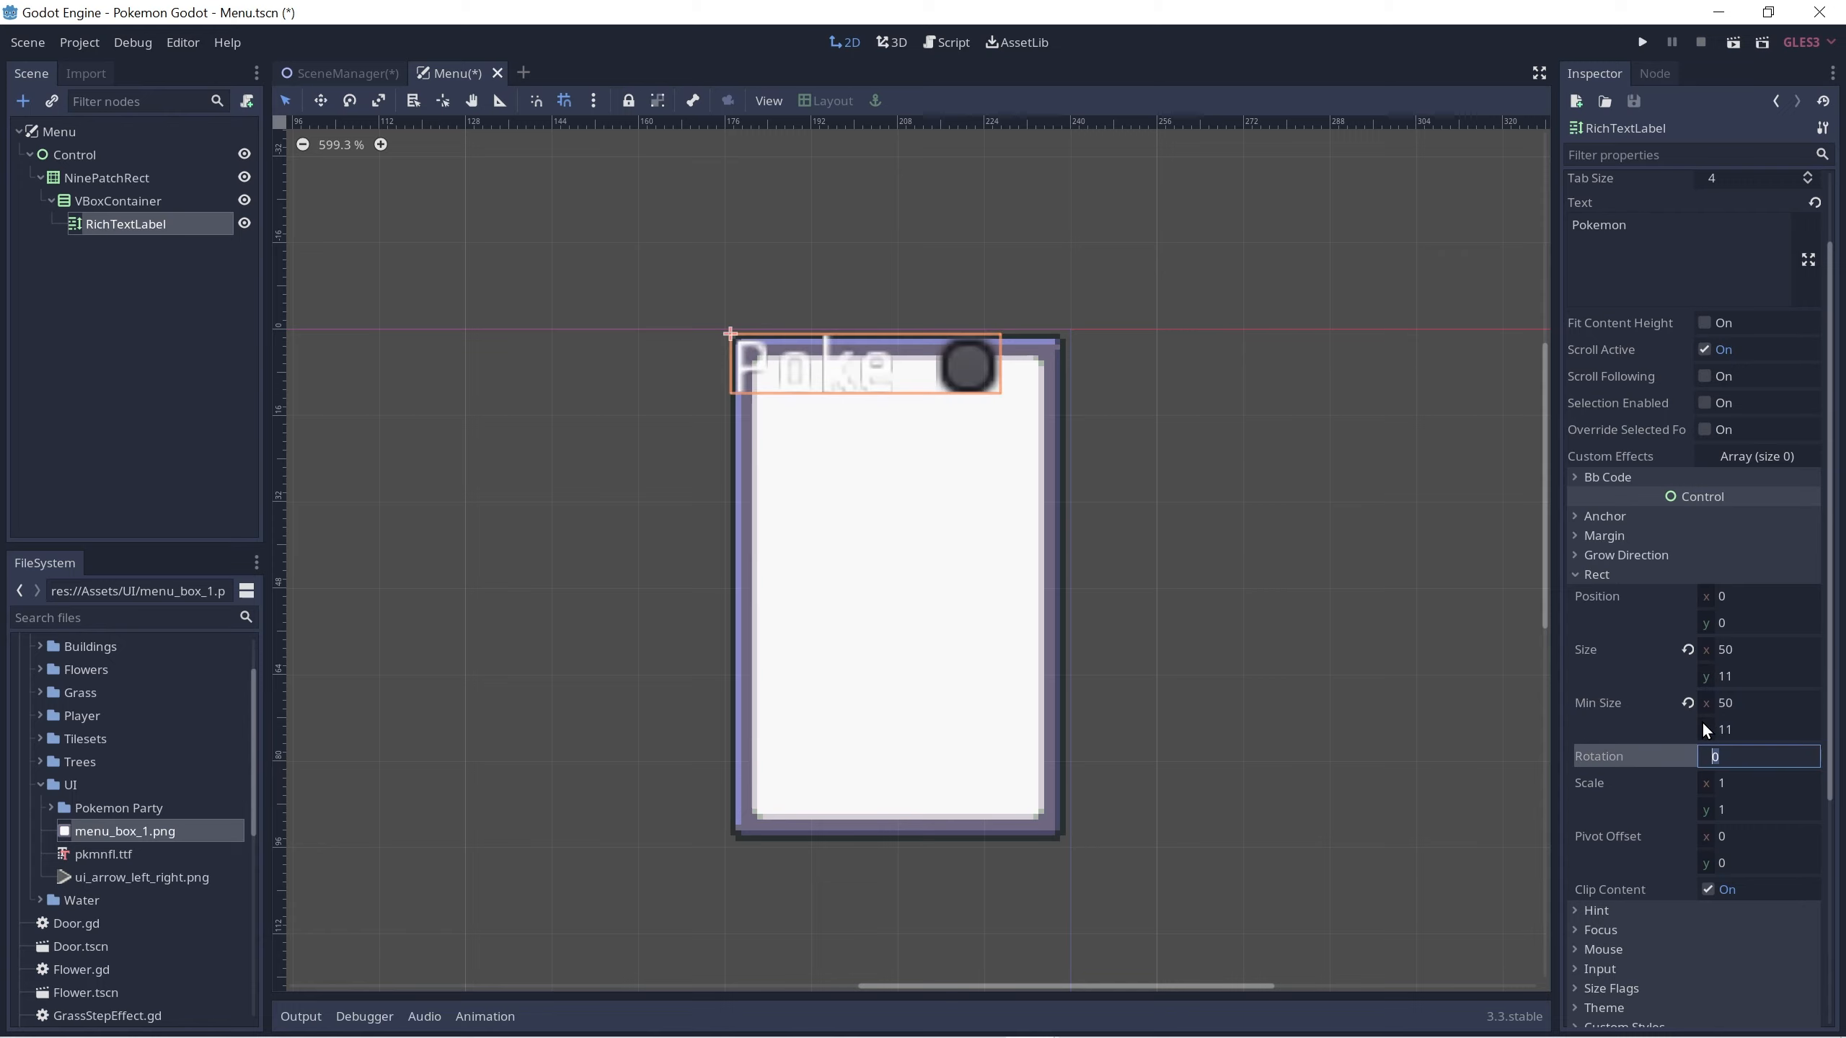
pyautogui.click(1636, 222)
# Step: Assign a new DynamicFont as the RichTextLabel's custom Normal Font
pyautogui.scroll(-3, 1725, 772)
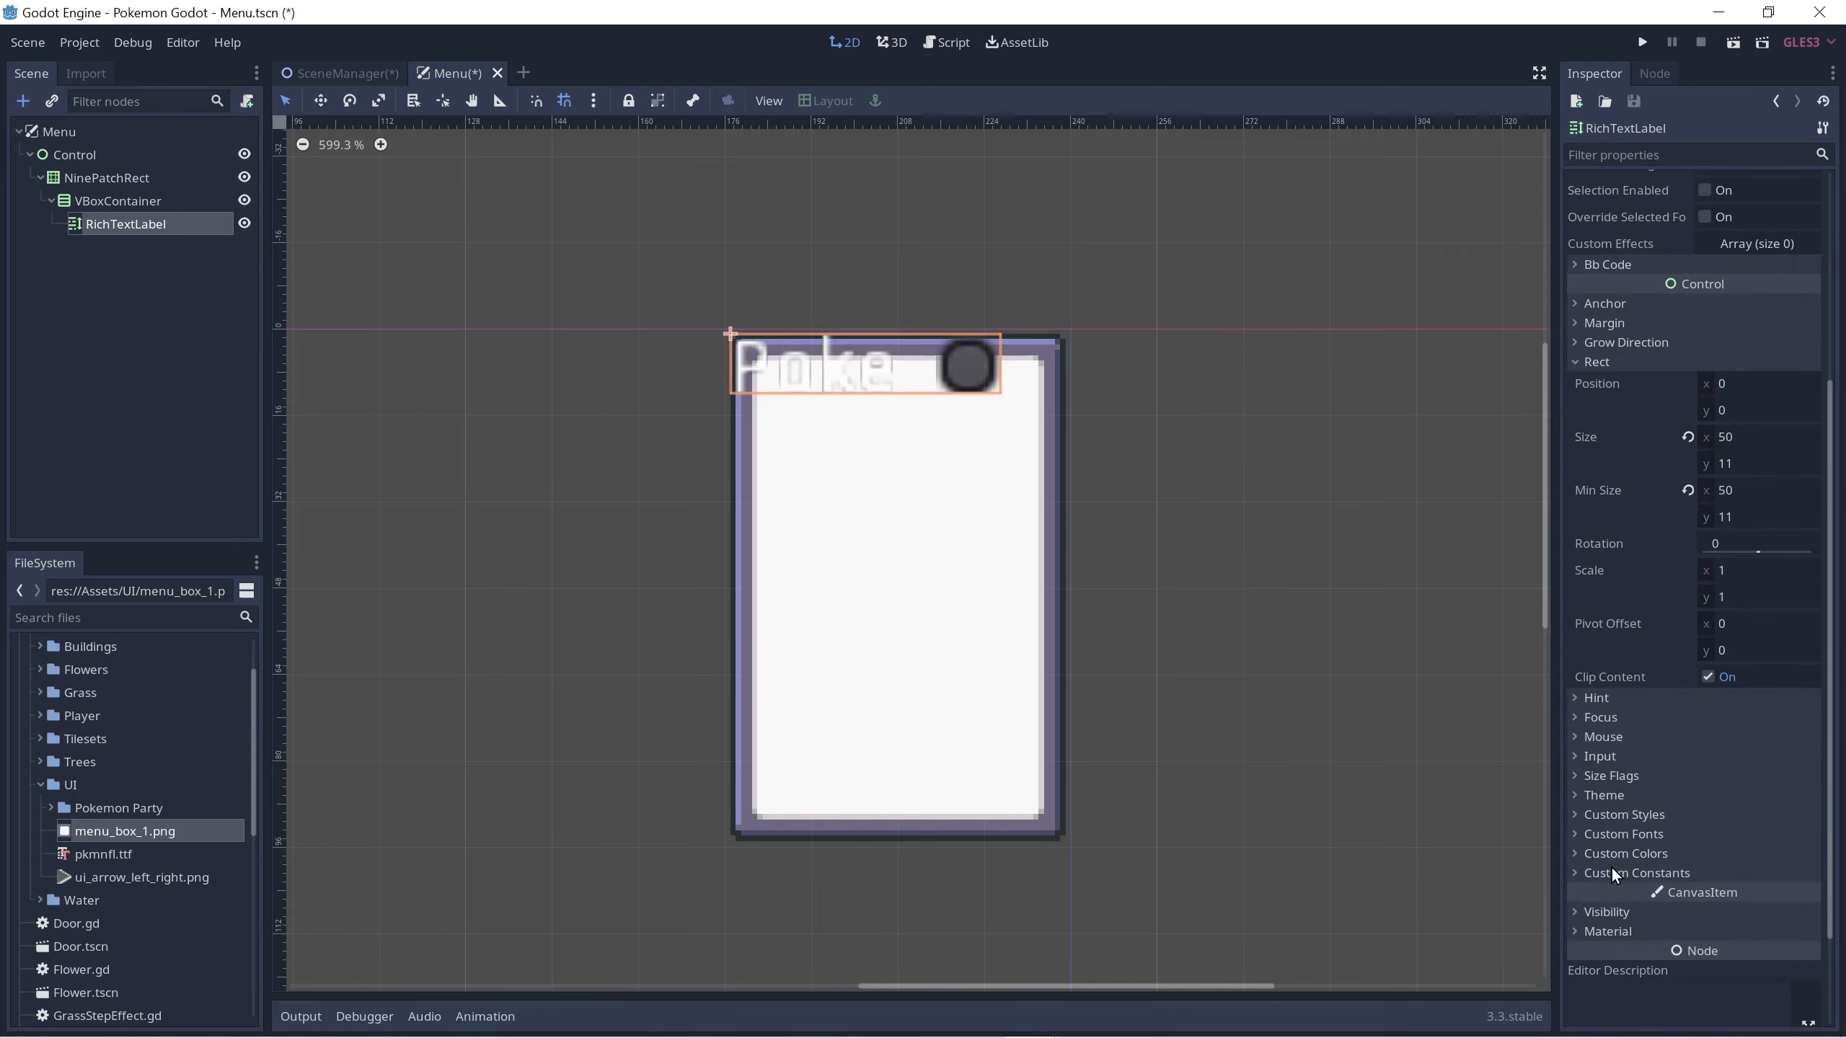
pyautogui.click(1609, 835)
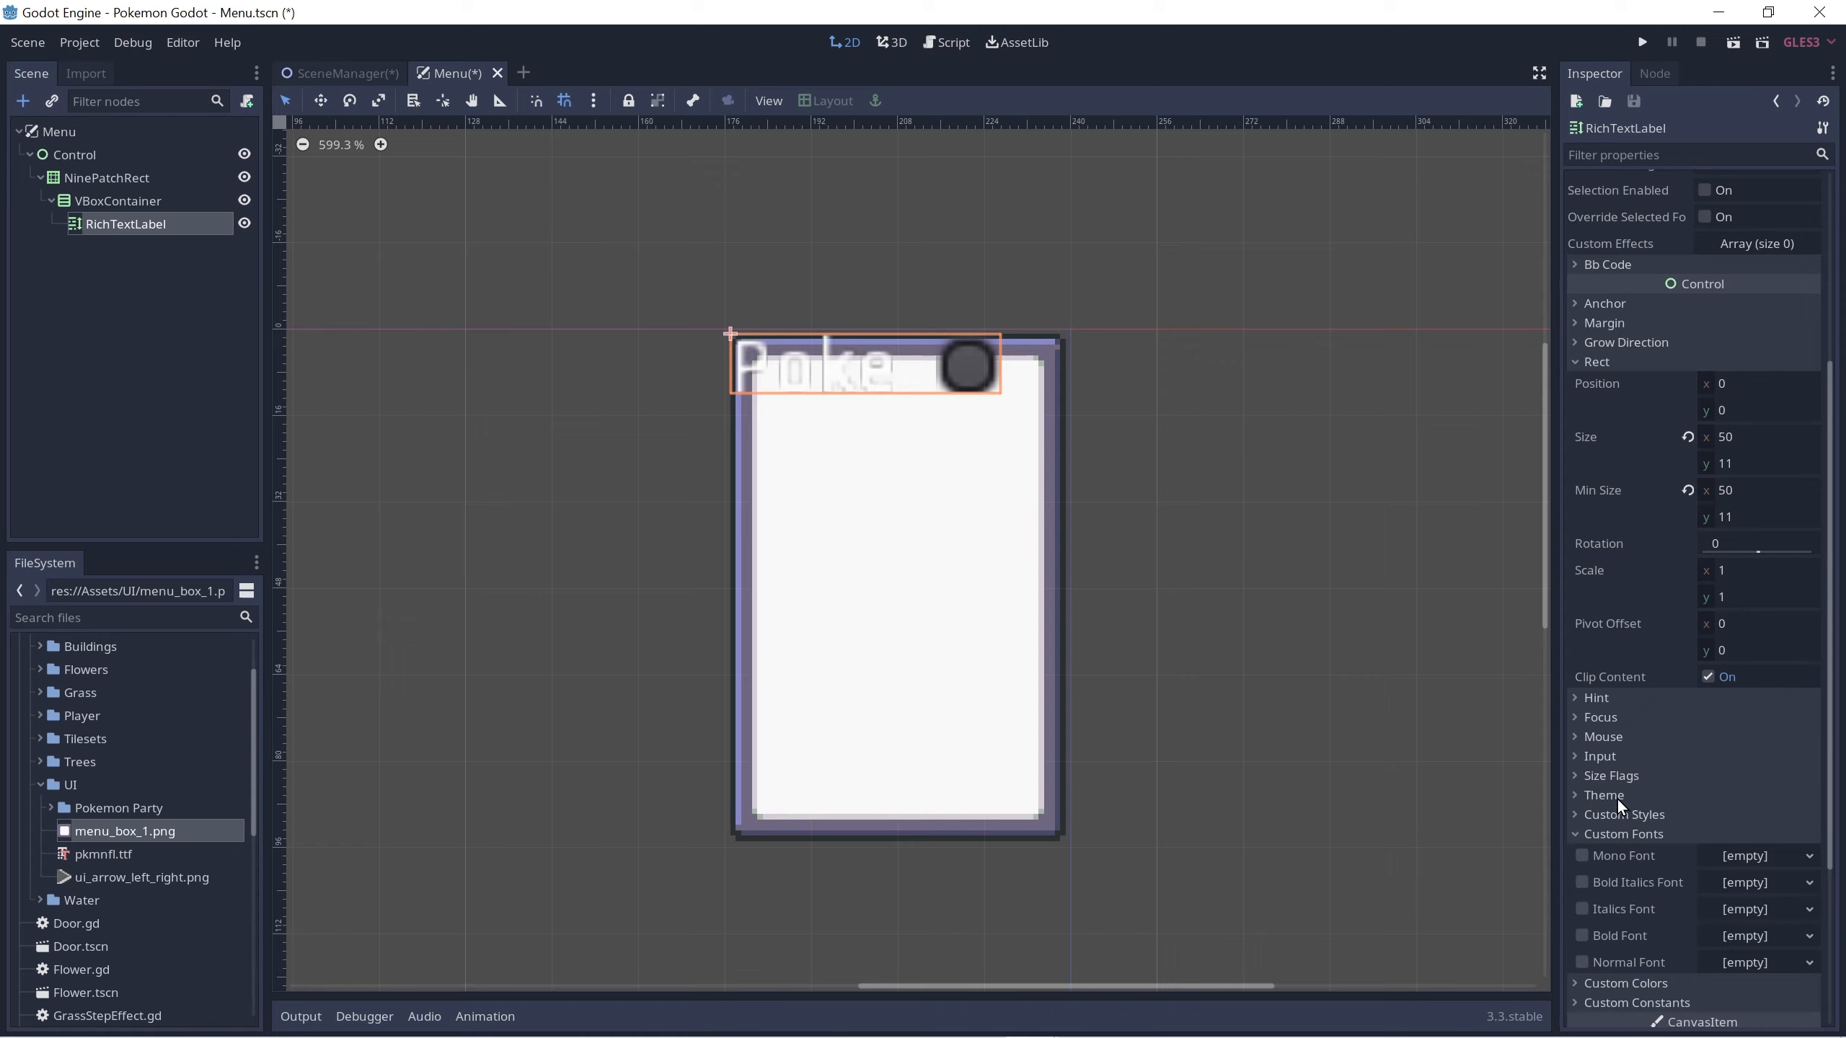
pyautogui.scroll(-2, 1647, 891)
pyautogui.click(1752, 855)
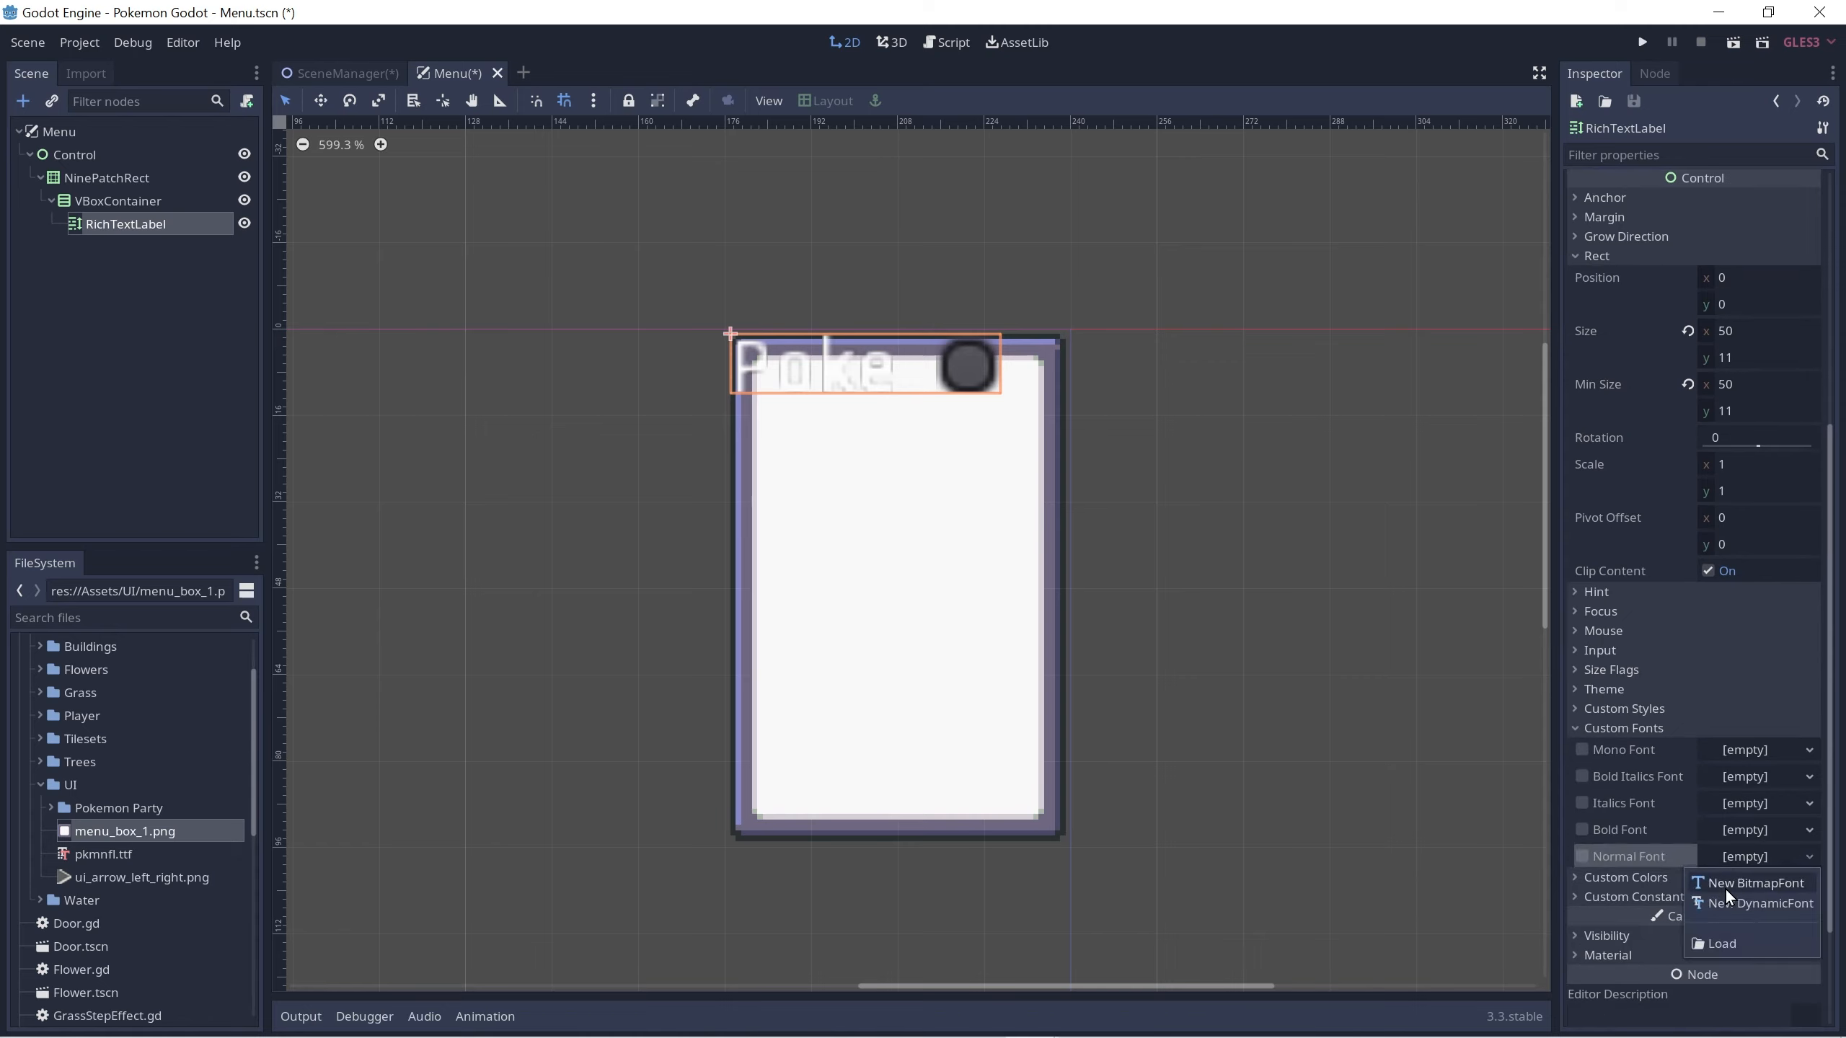
pyautogui.click(1728, 906)
# Step: Assign pkmnfl.ttf from the Assets/UI folder as the DynamicFont's font data
pyautogui.click(1715, 860)
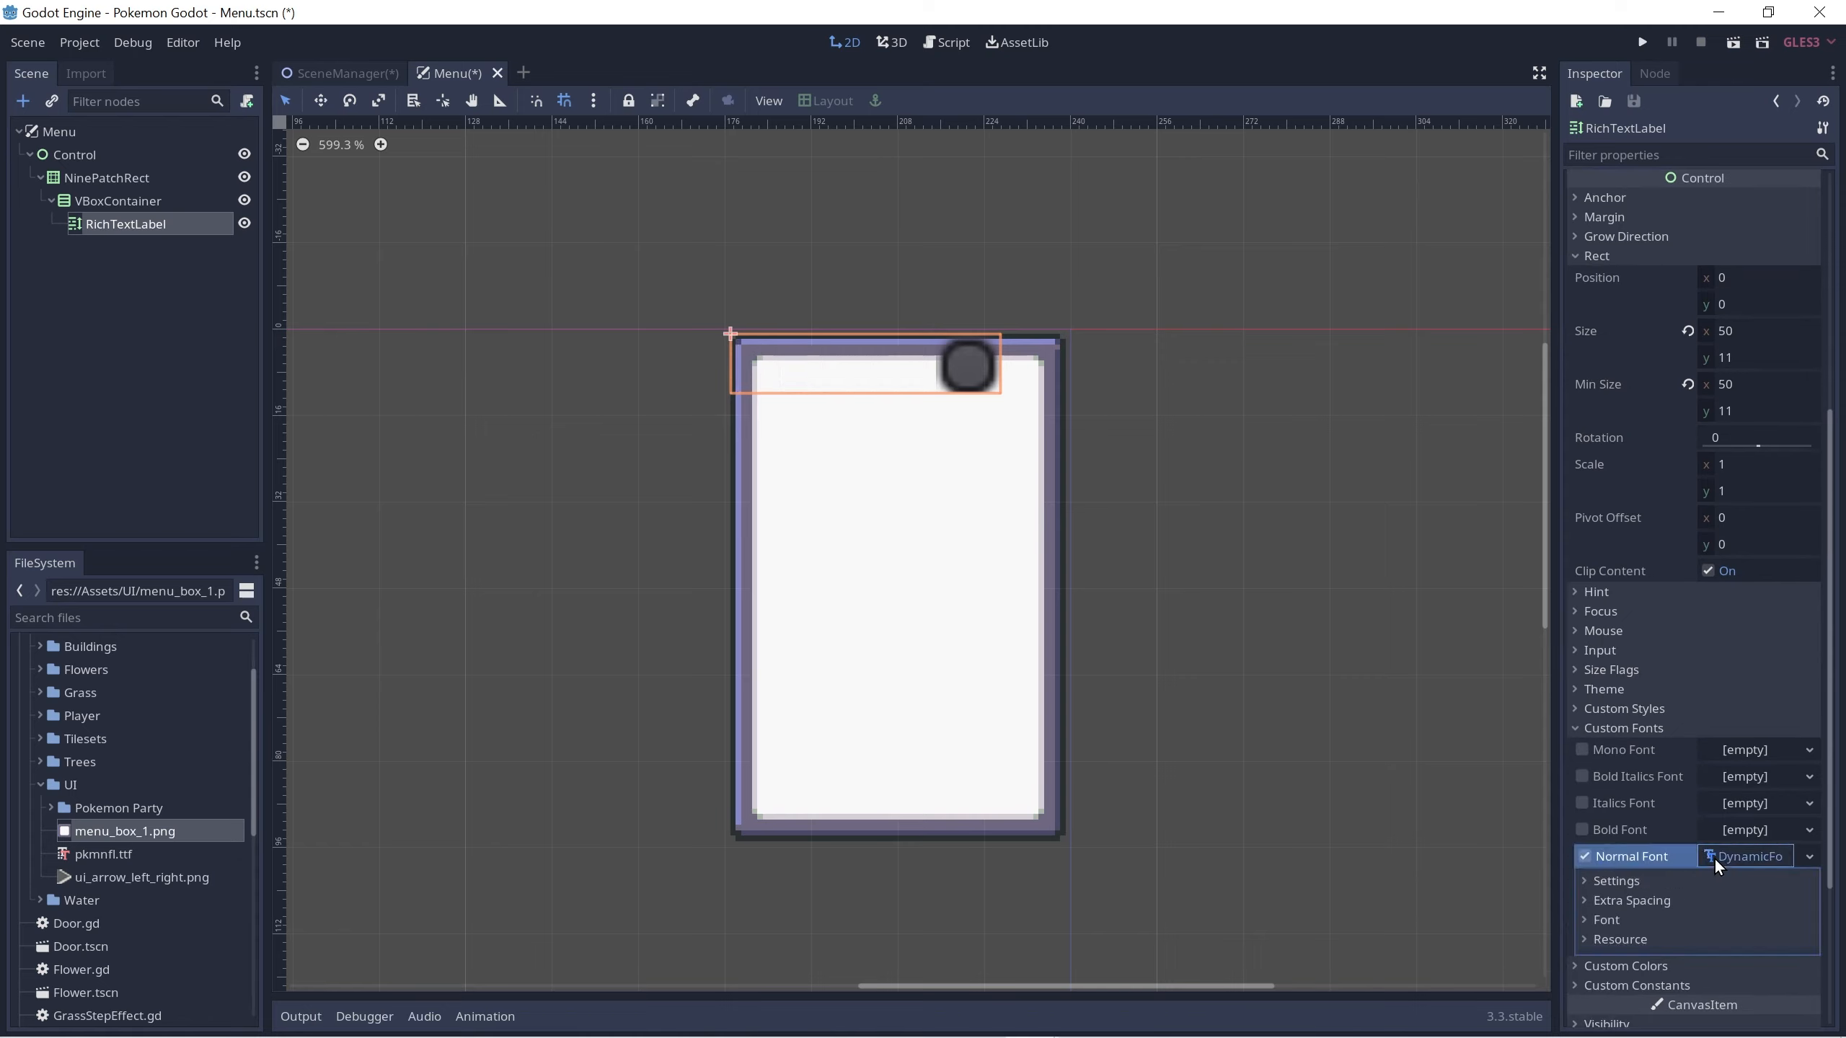
pyautogui.scroll(-2, 1633, 785)
pyautogui.click(1607, 815)
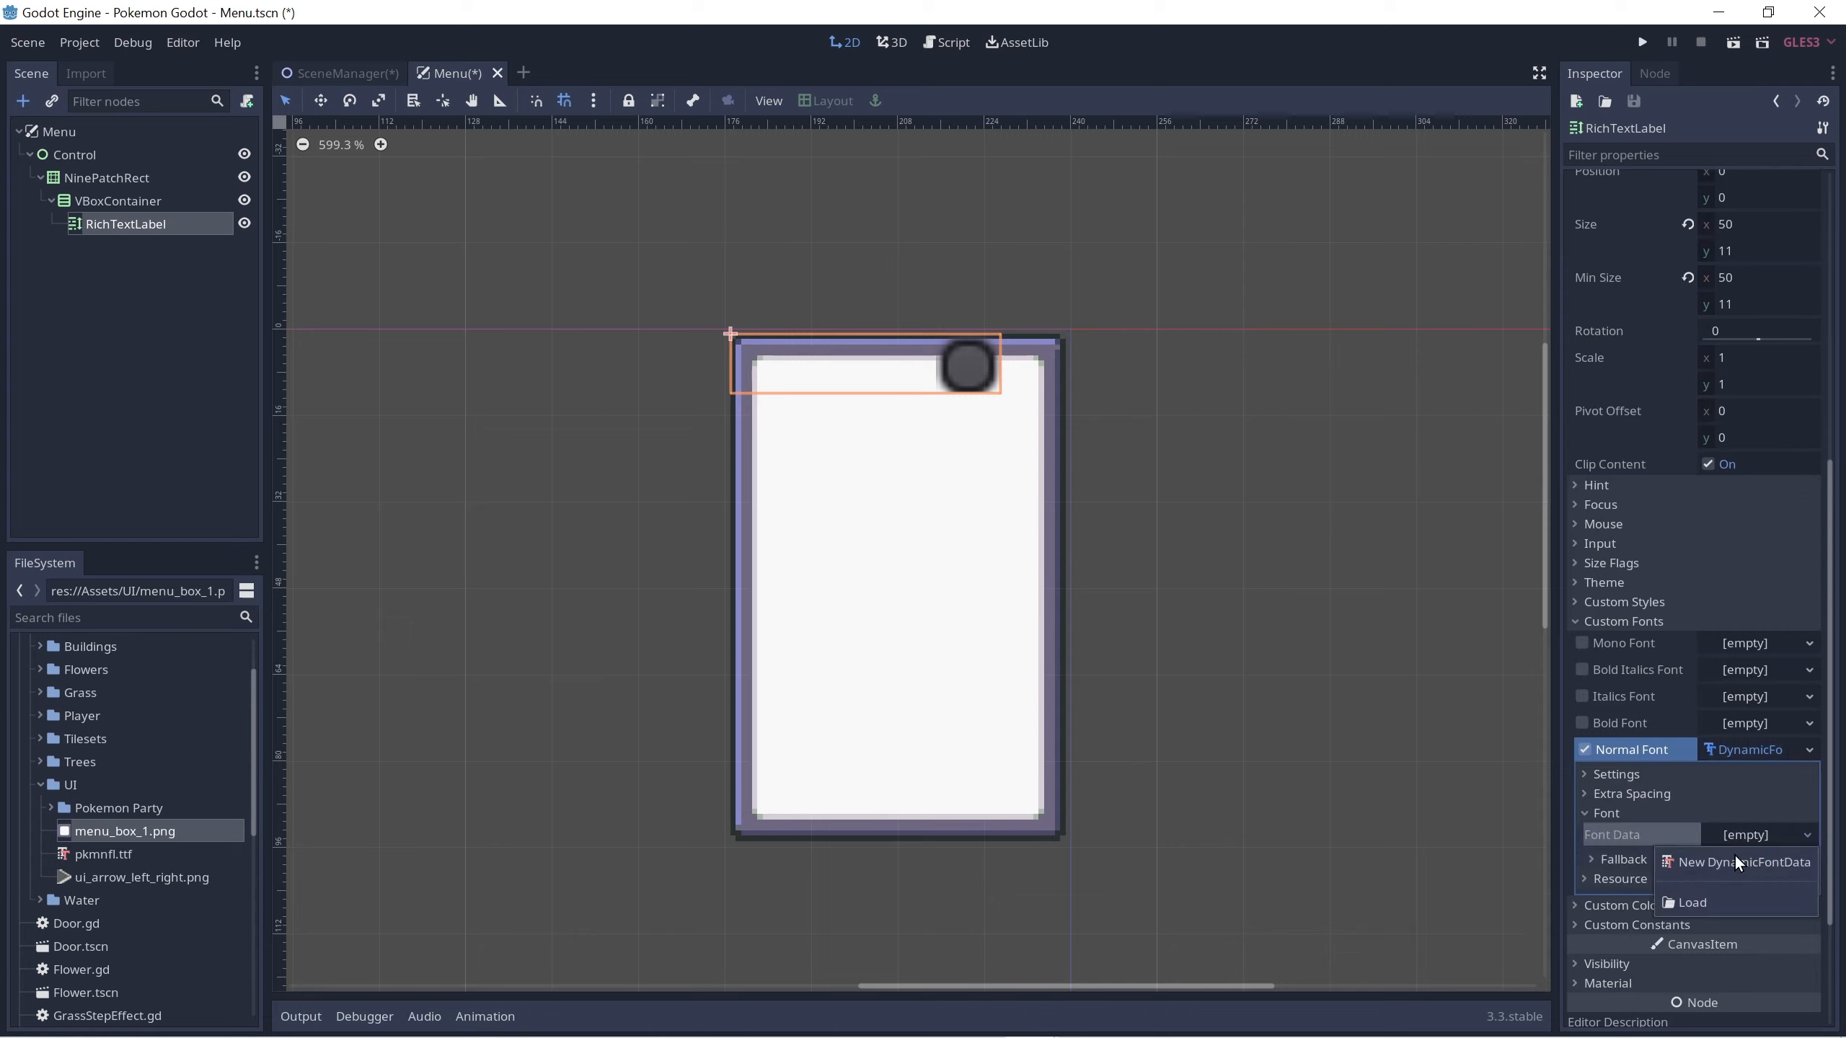
pyautogui.click(1623, 818)
pyautogui.click(1624, 819)
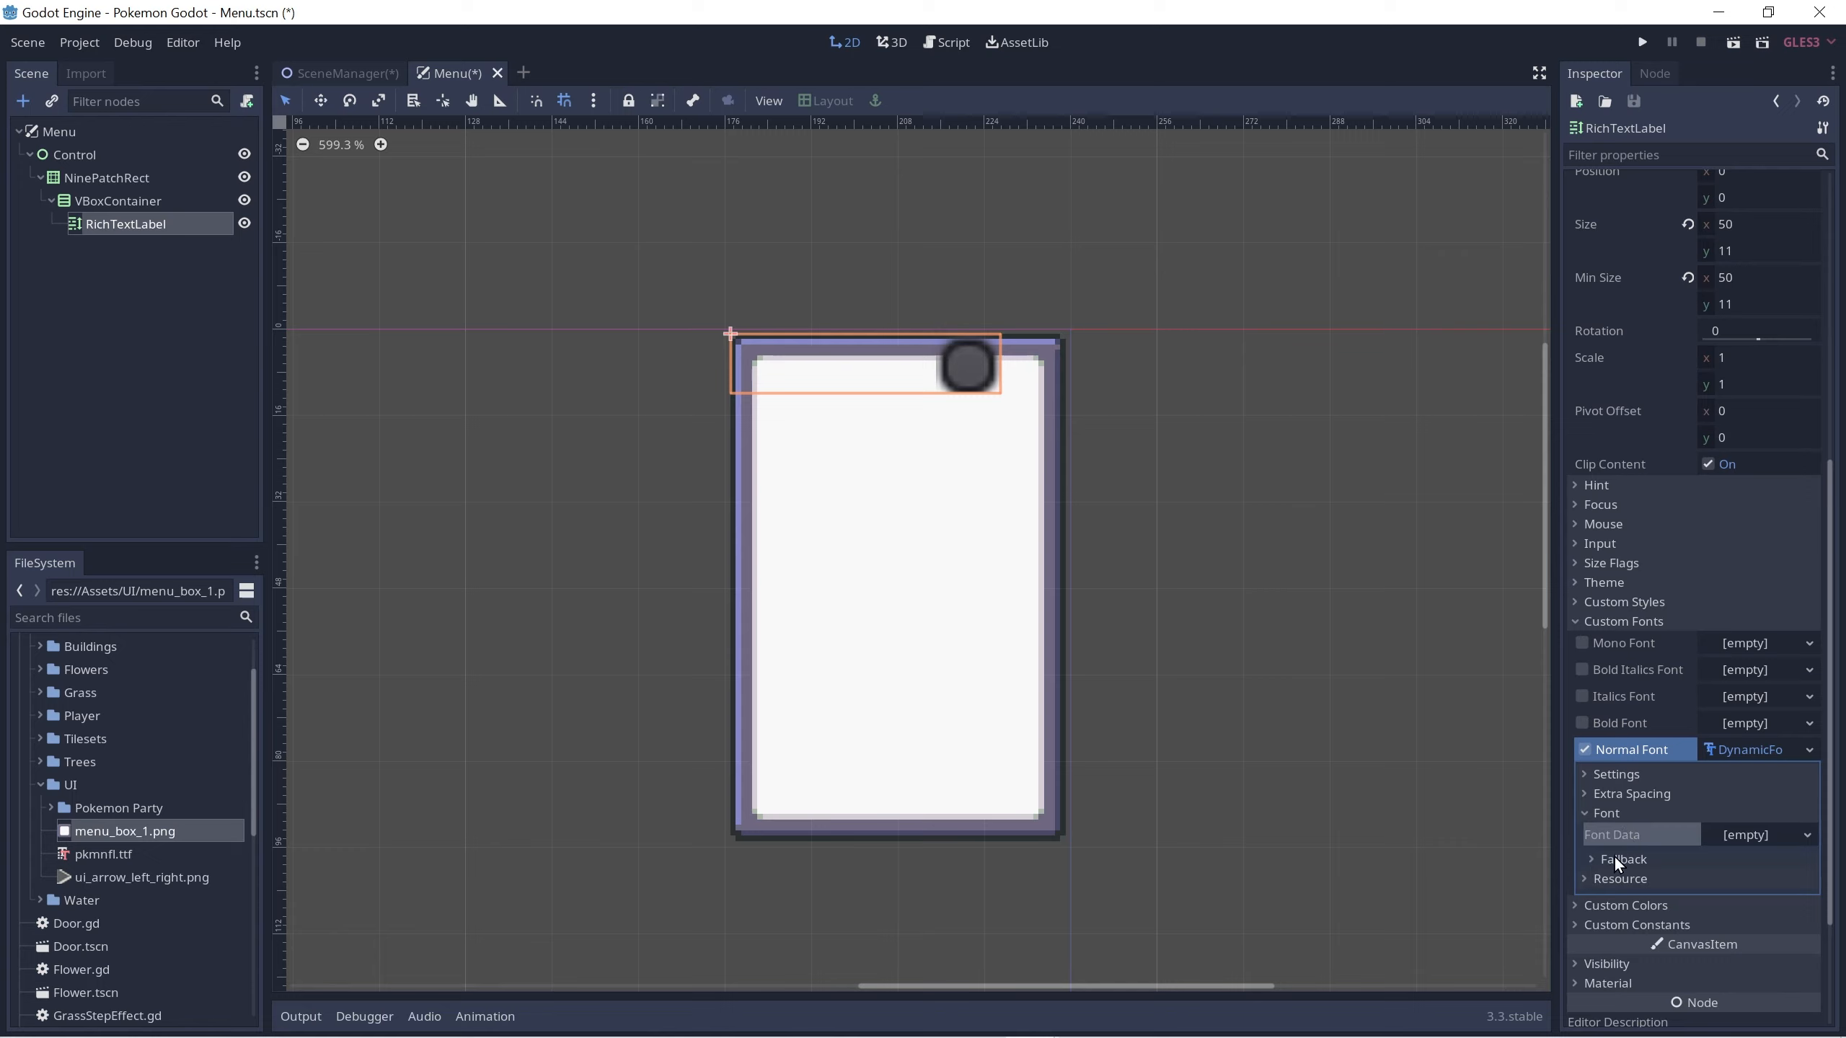
pyautogui.click(101, 854)
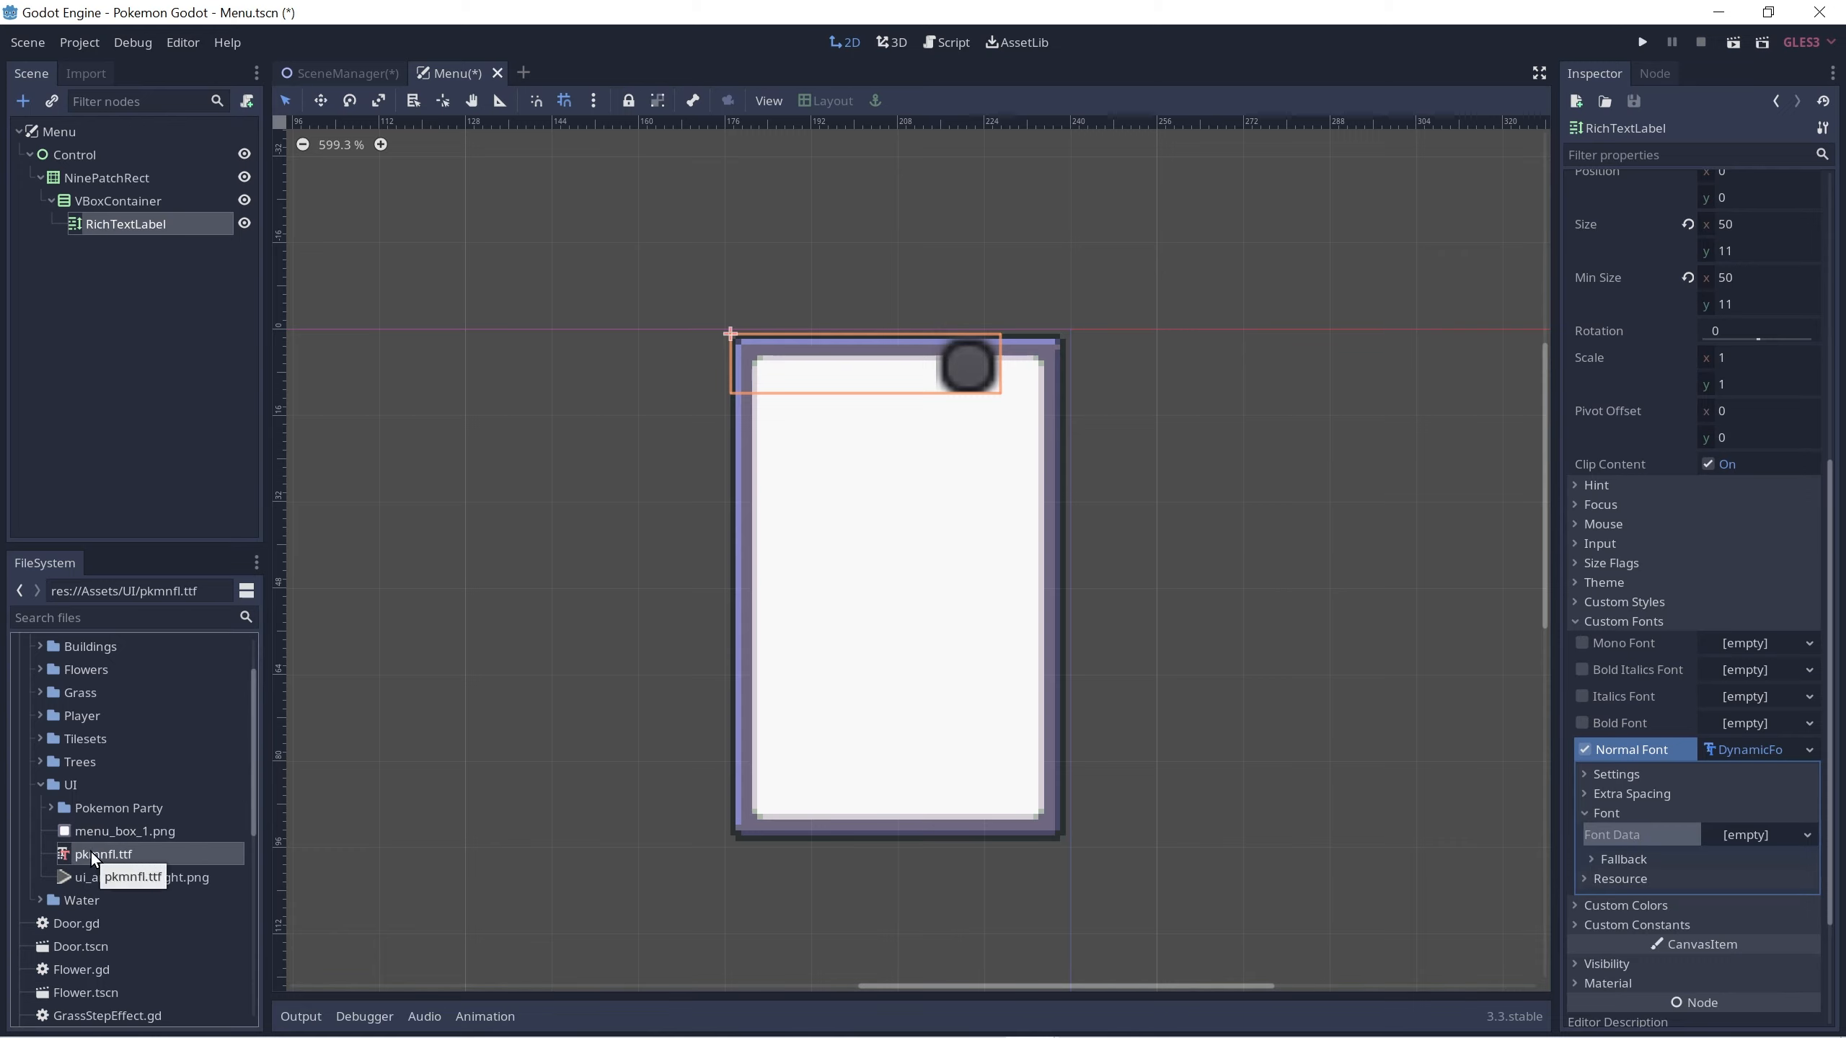
pyautogui.moveTo(91, 851); pyautogui.dragTo(1738, 840)
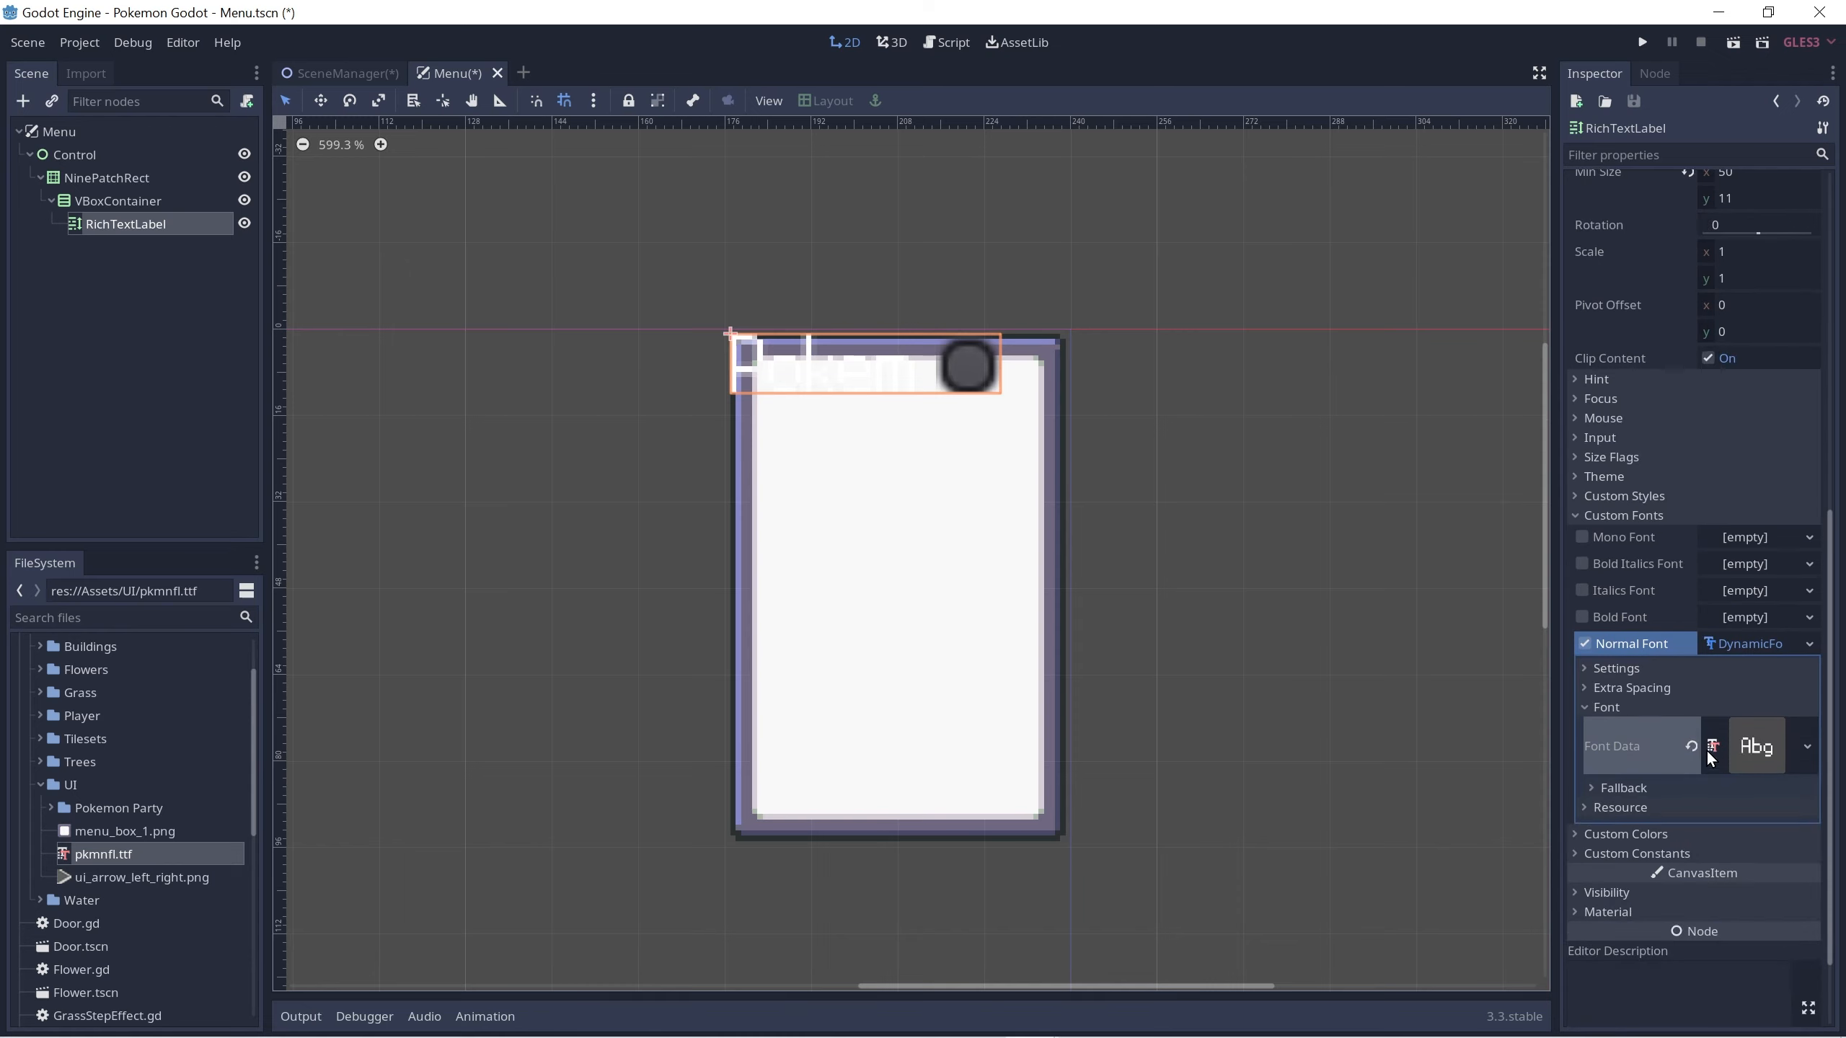
# Step: Set the DynamicFont's size to 12 in the font settings
pyautogui.click(1603, 672)
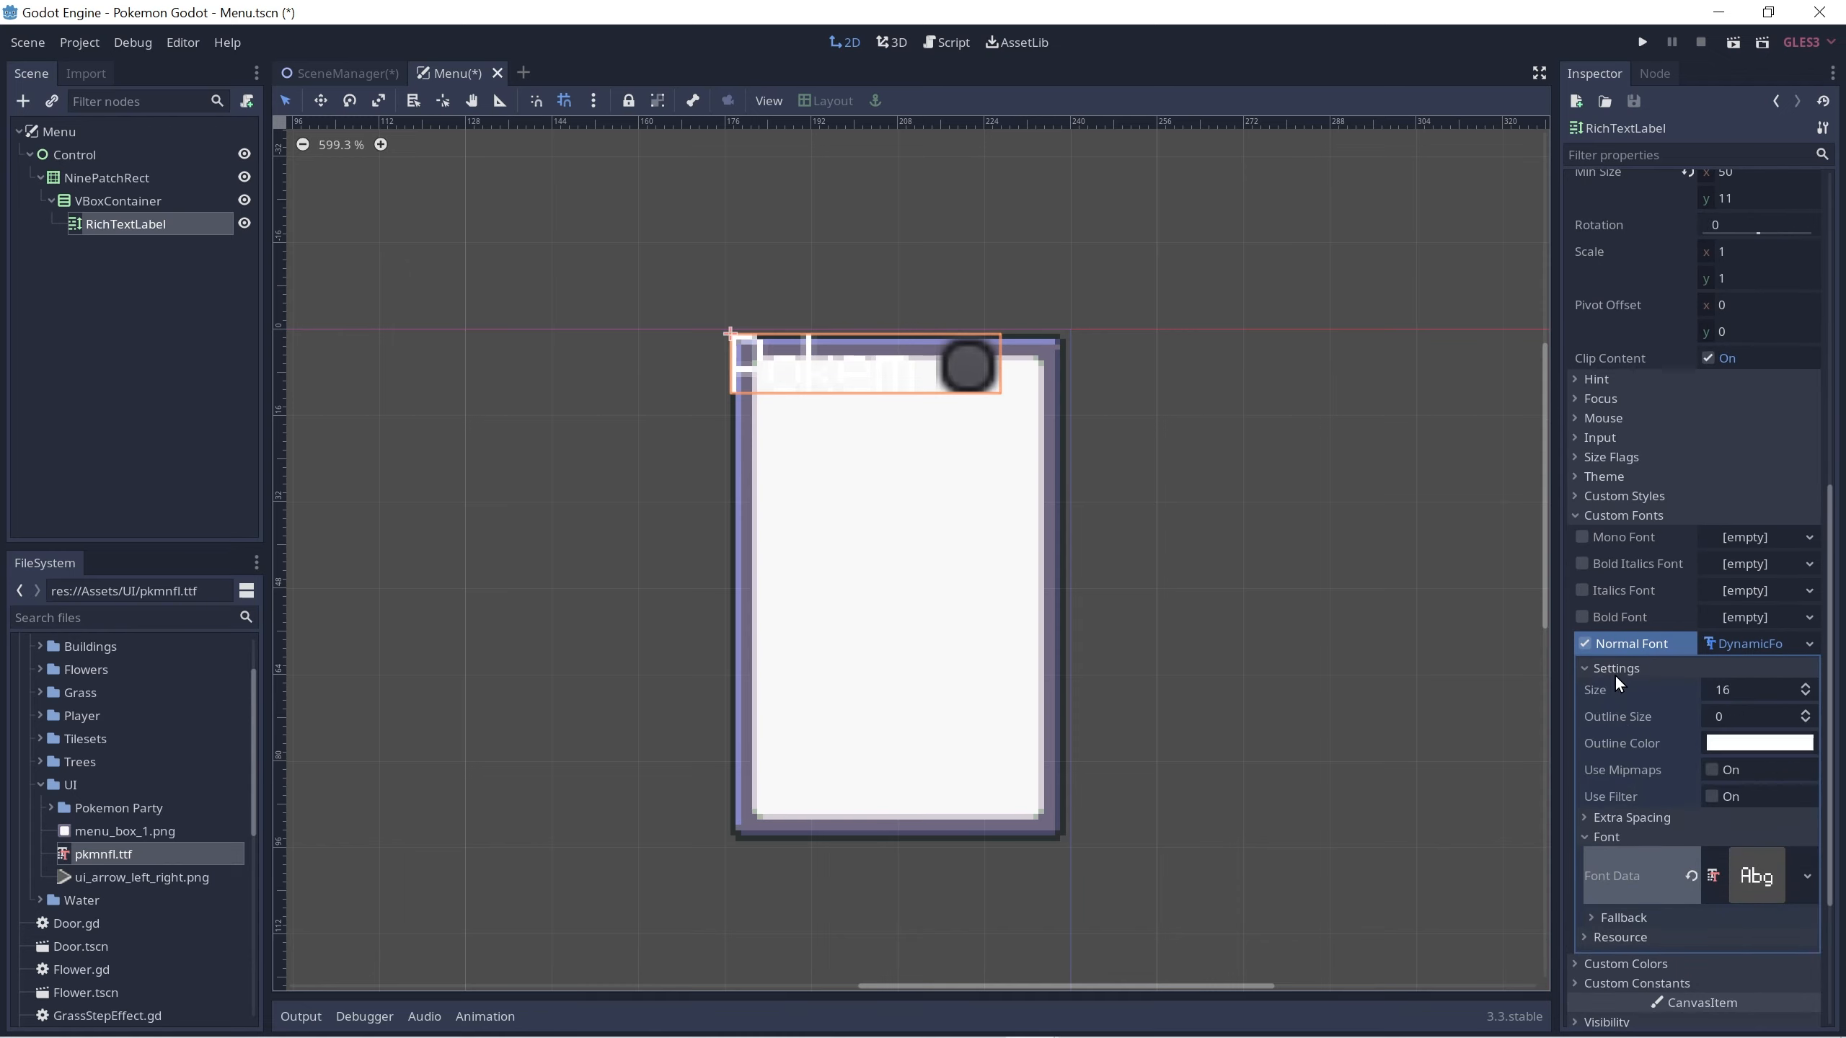
pyautogui.click(1807, 690)
pyautogui.click(1807, 689)
pyautogui.click(1807, 689)
pyautogui.click(1807, 690)
pyautogui.click(1752, 691)
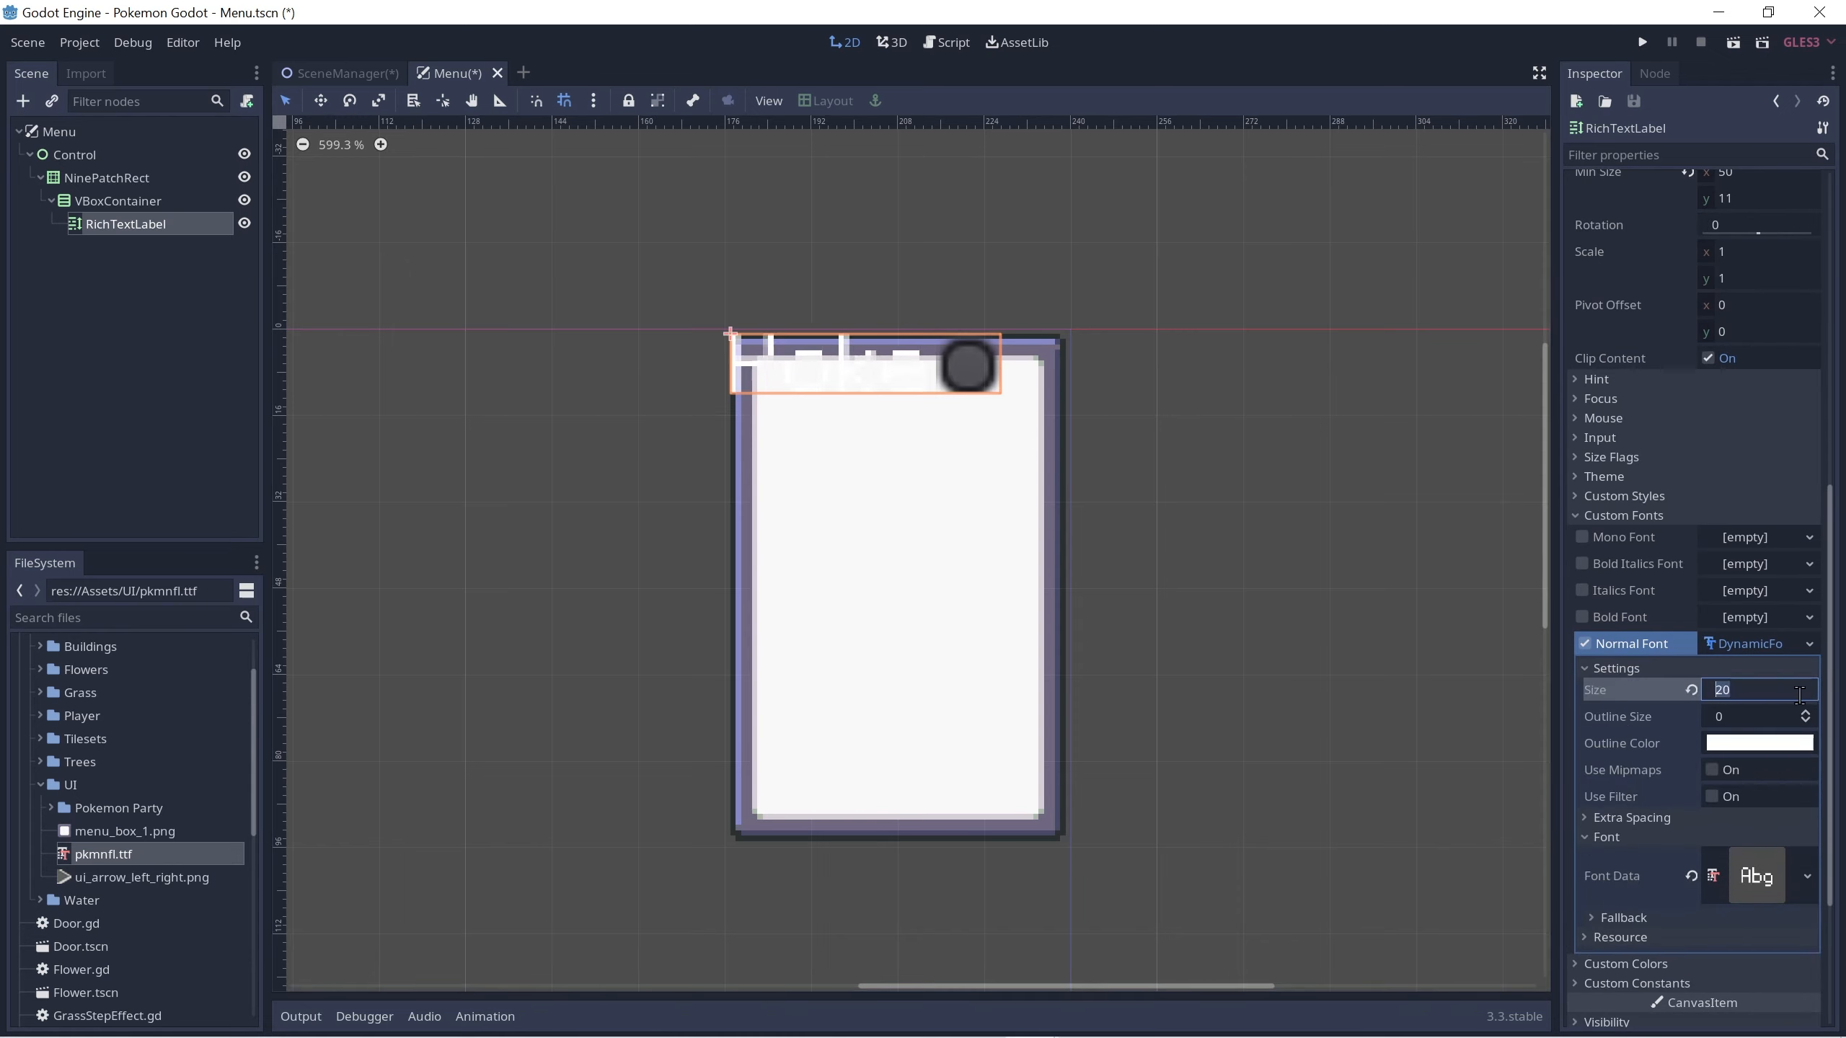
pyautogui.click(1742, 715)
pyautogui.click(1805, 696)
pyautogui.click(1806, 695)
pyautogui.click(1806, 695)
pyautogui.click(1806, 695)
pyautogui.click(1805, 695)
pyautogui.click(1805, 695)
pyautogui.click(1806, 696)
pyautogui.click(1806, 695)
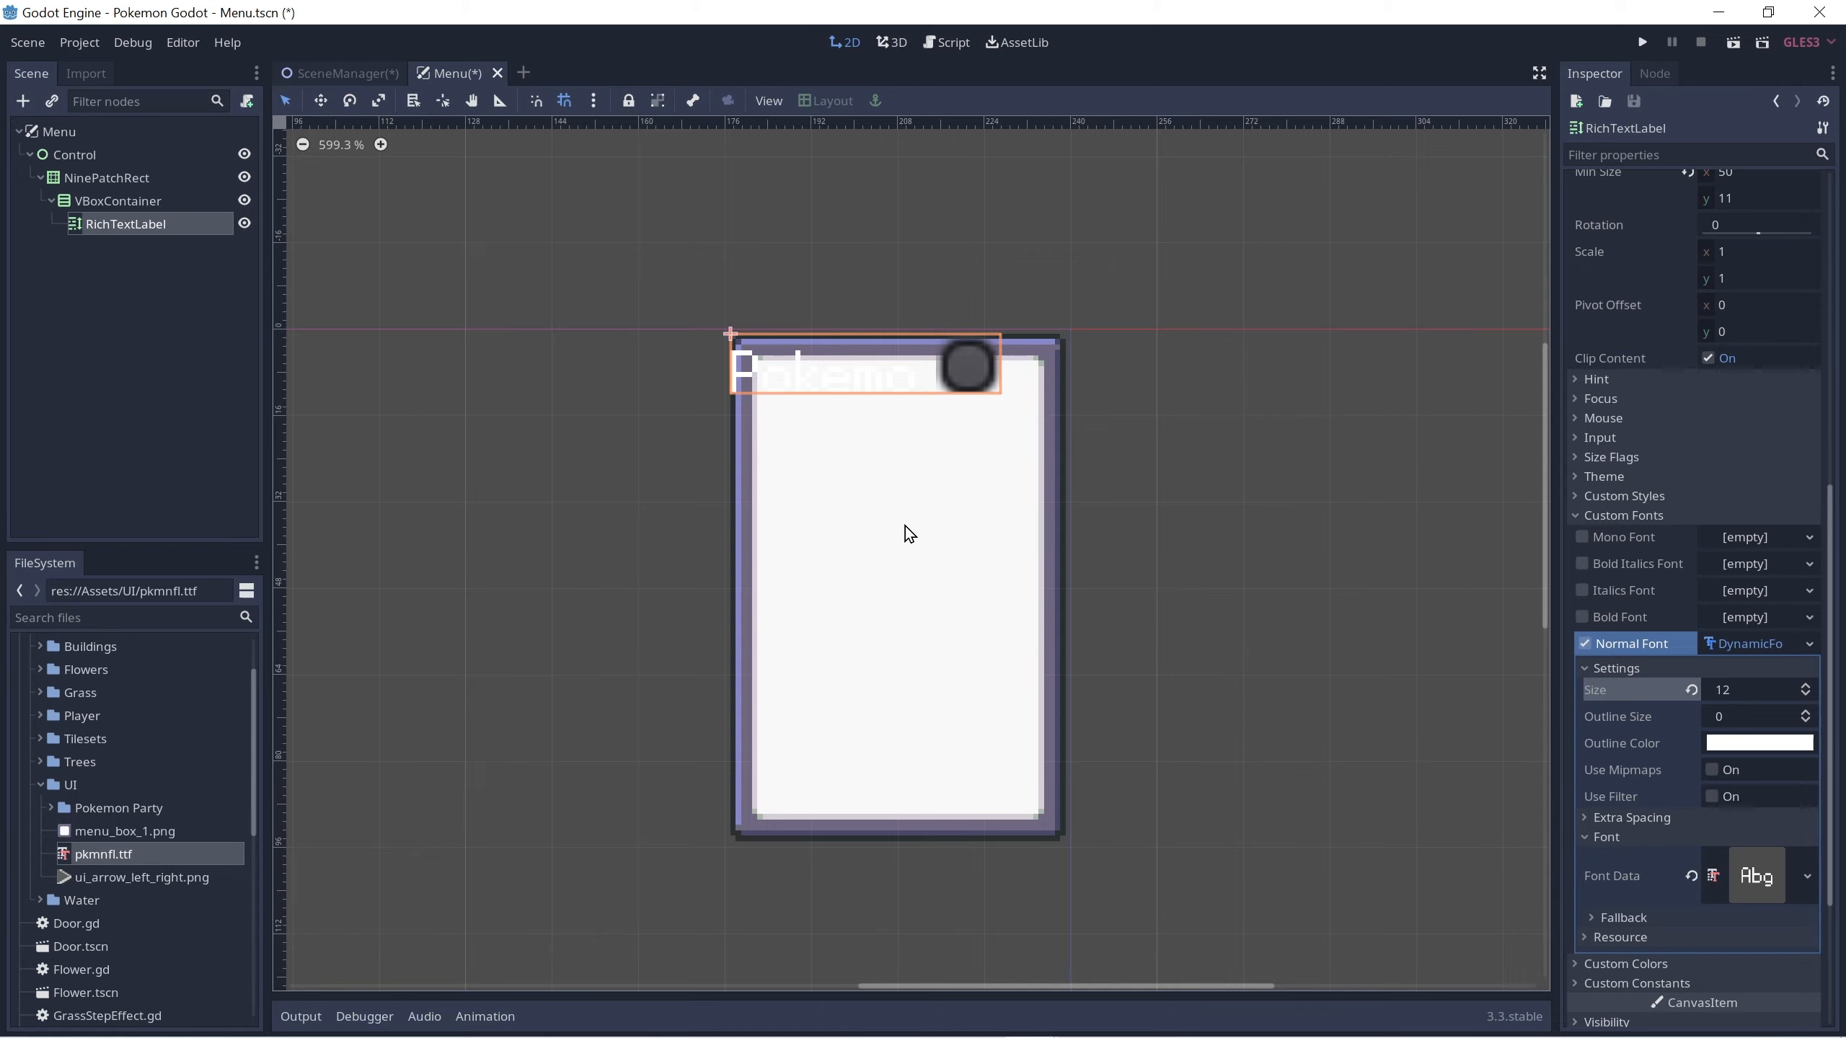
# Step: Set the RichTextLabel's custom default color to RGB 111, 111, 136 and save the scene
pyautogui.scroll(-3, 1671, 831)
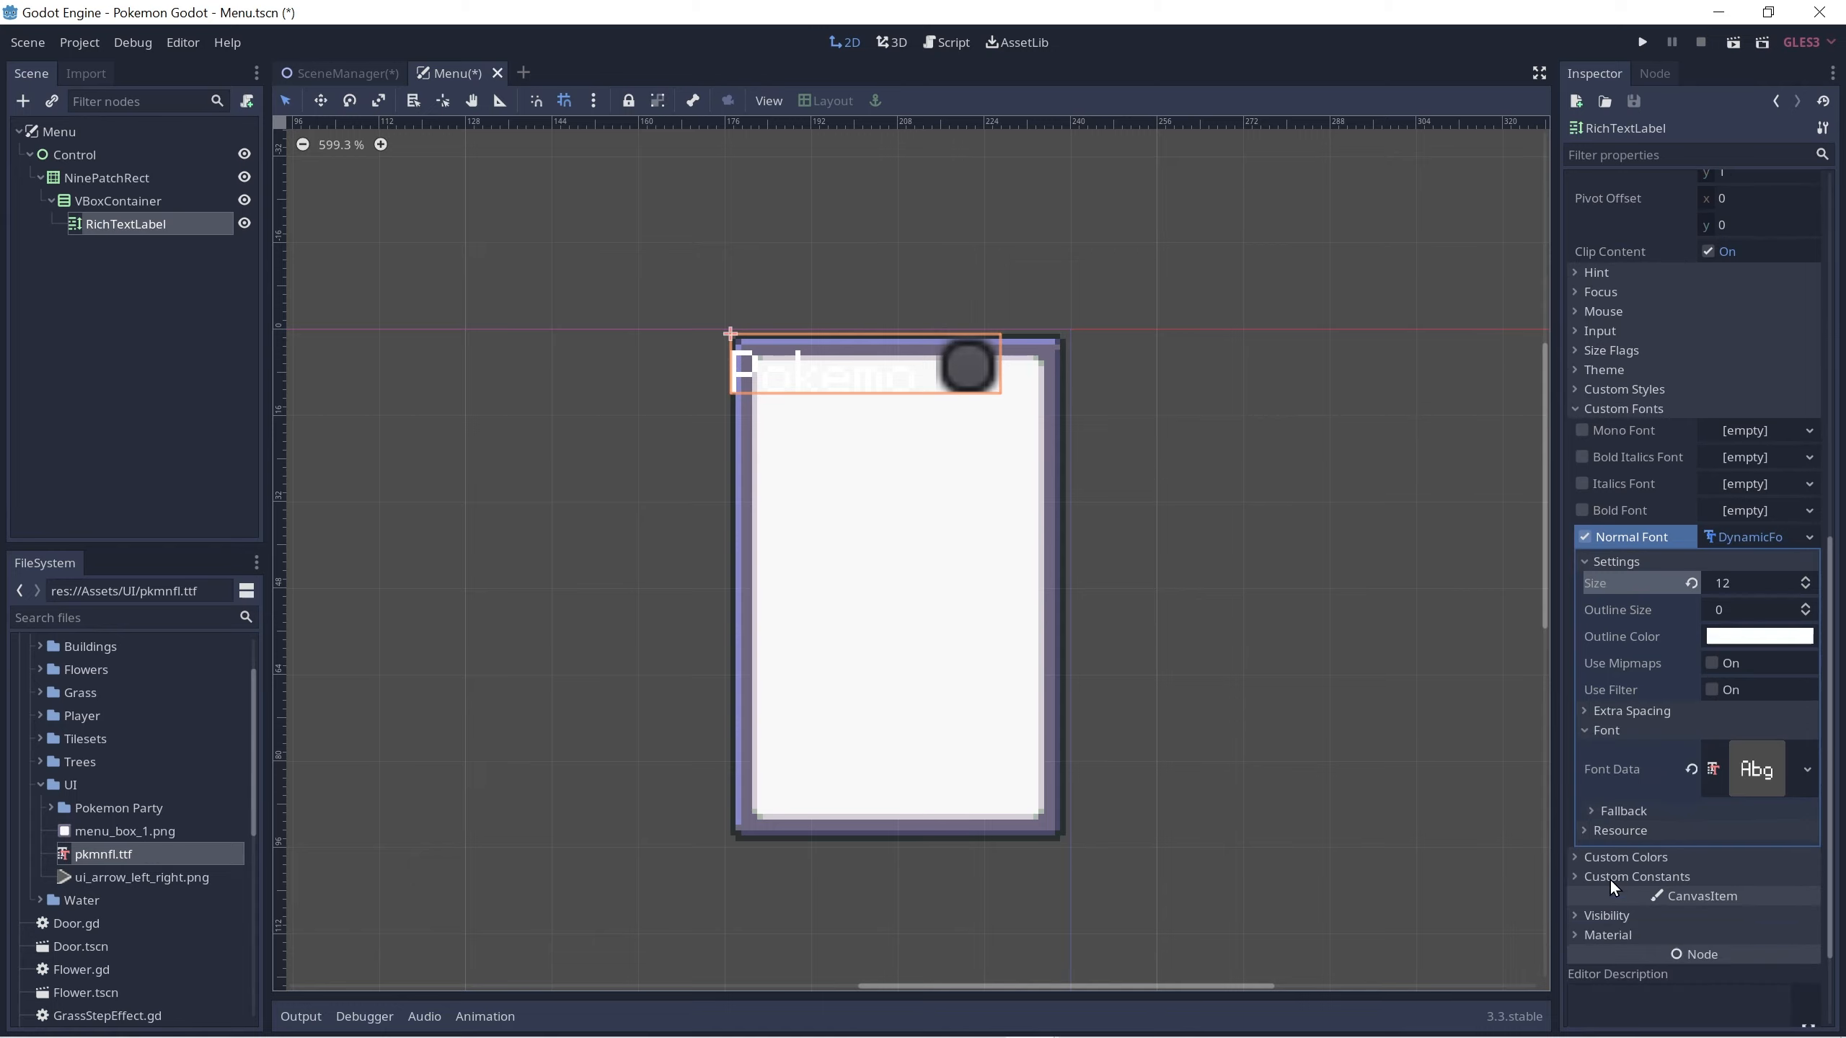
pyautogui.click(1607, 858)
pyautogui.scroll(-3, 1662, 837)
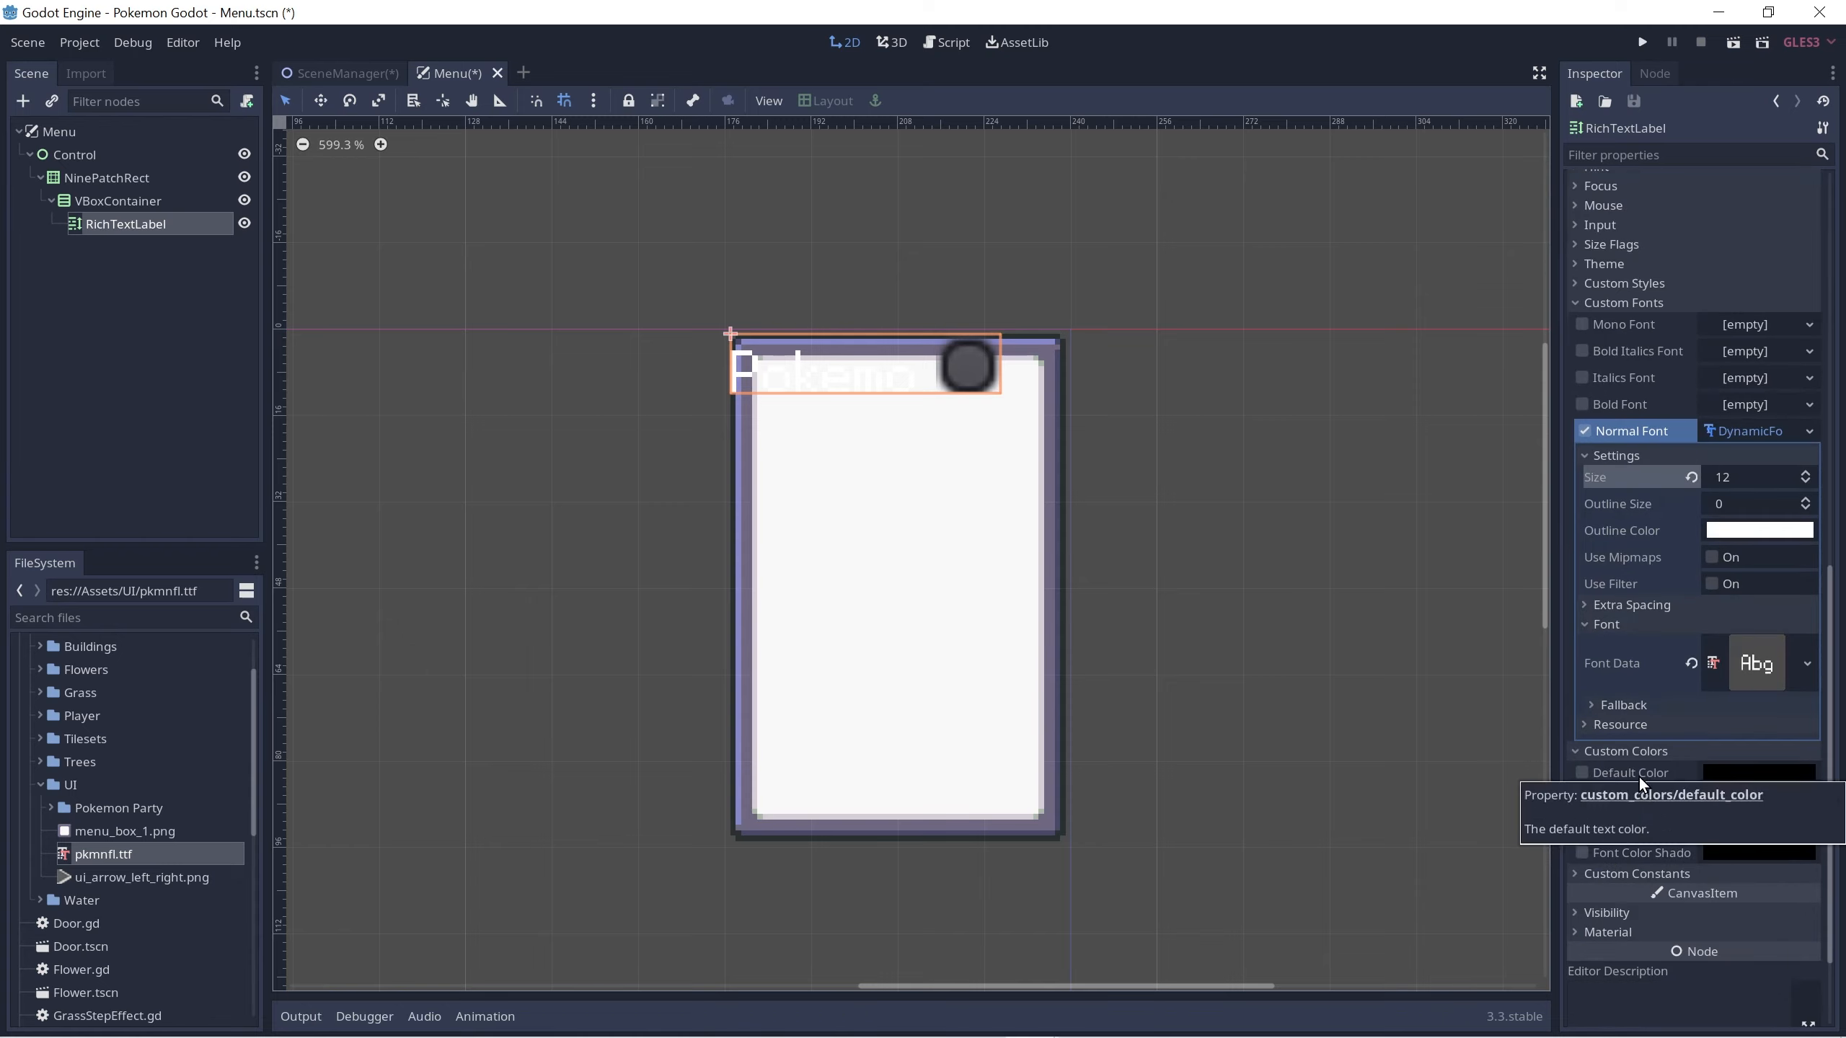
pyautogui.click(1780, 775)
pyautogui.click(1662, 616)
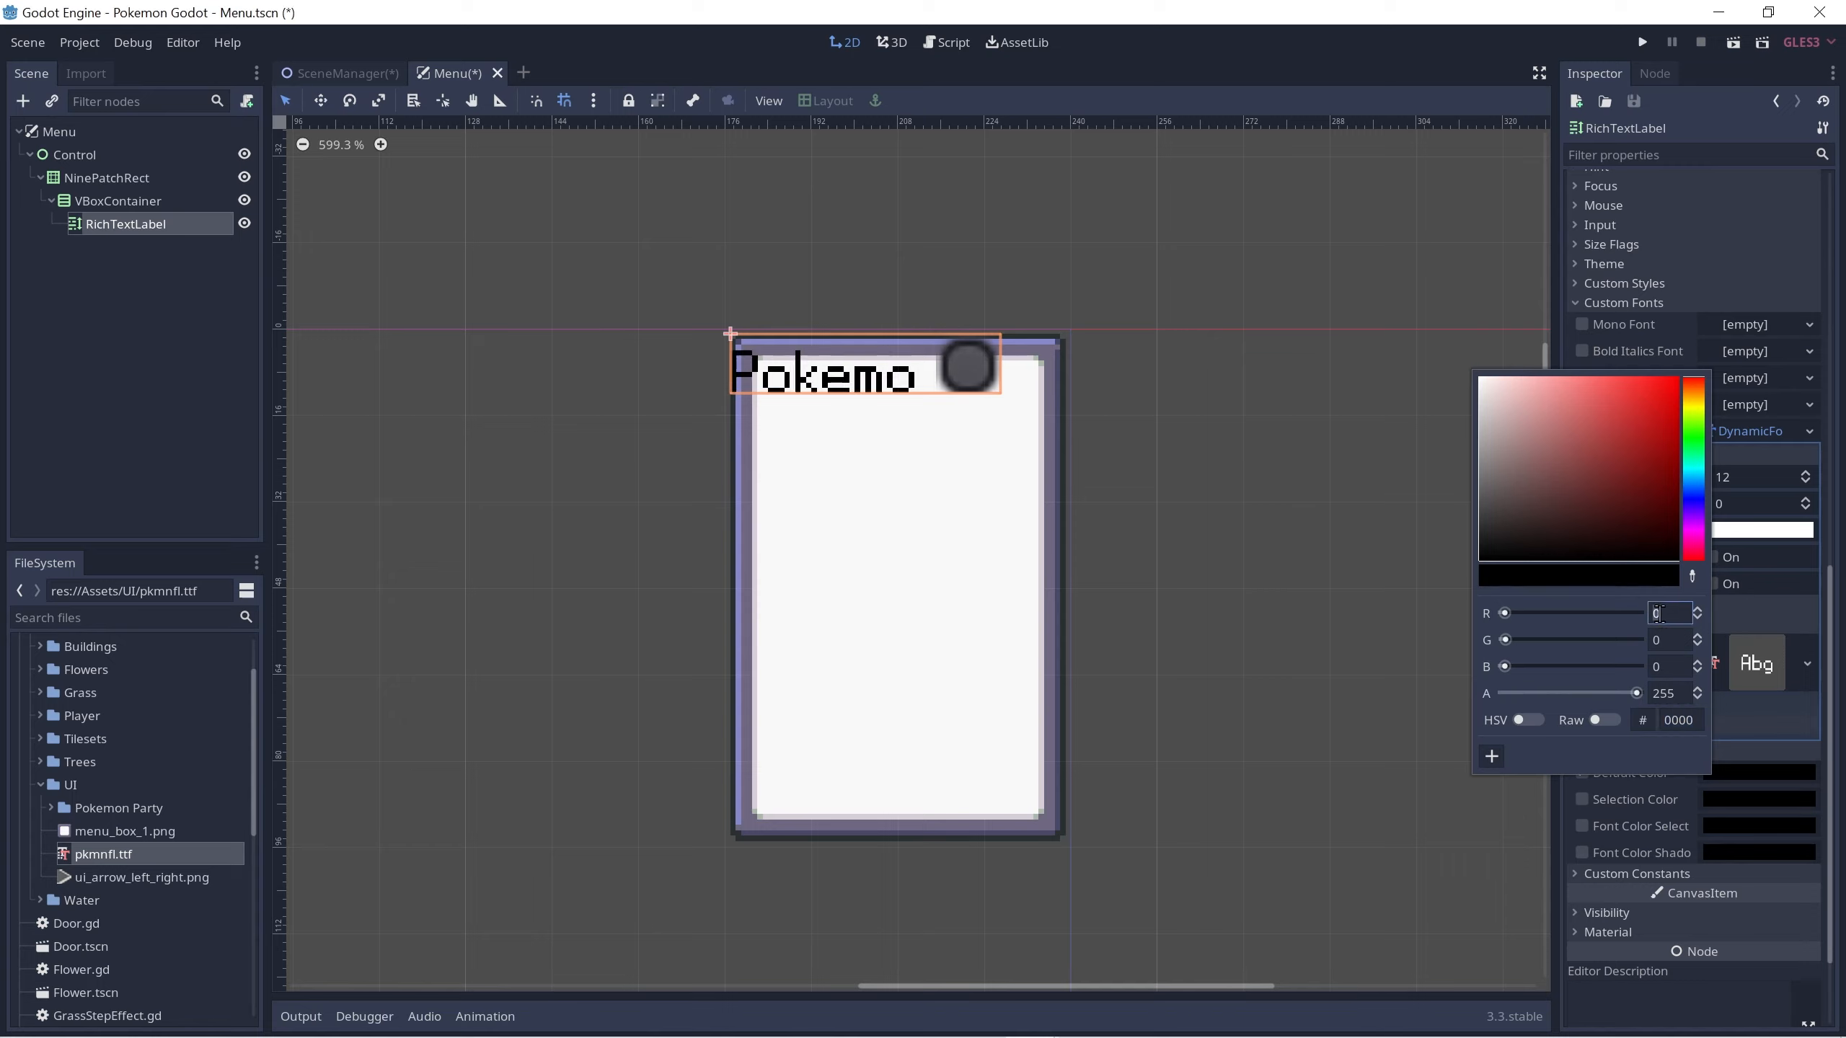
pyautogui.write('111')
pyautogui.press('Tab')
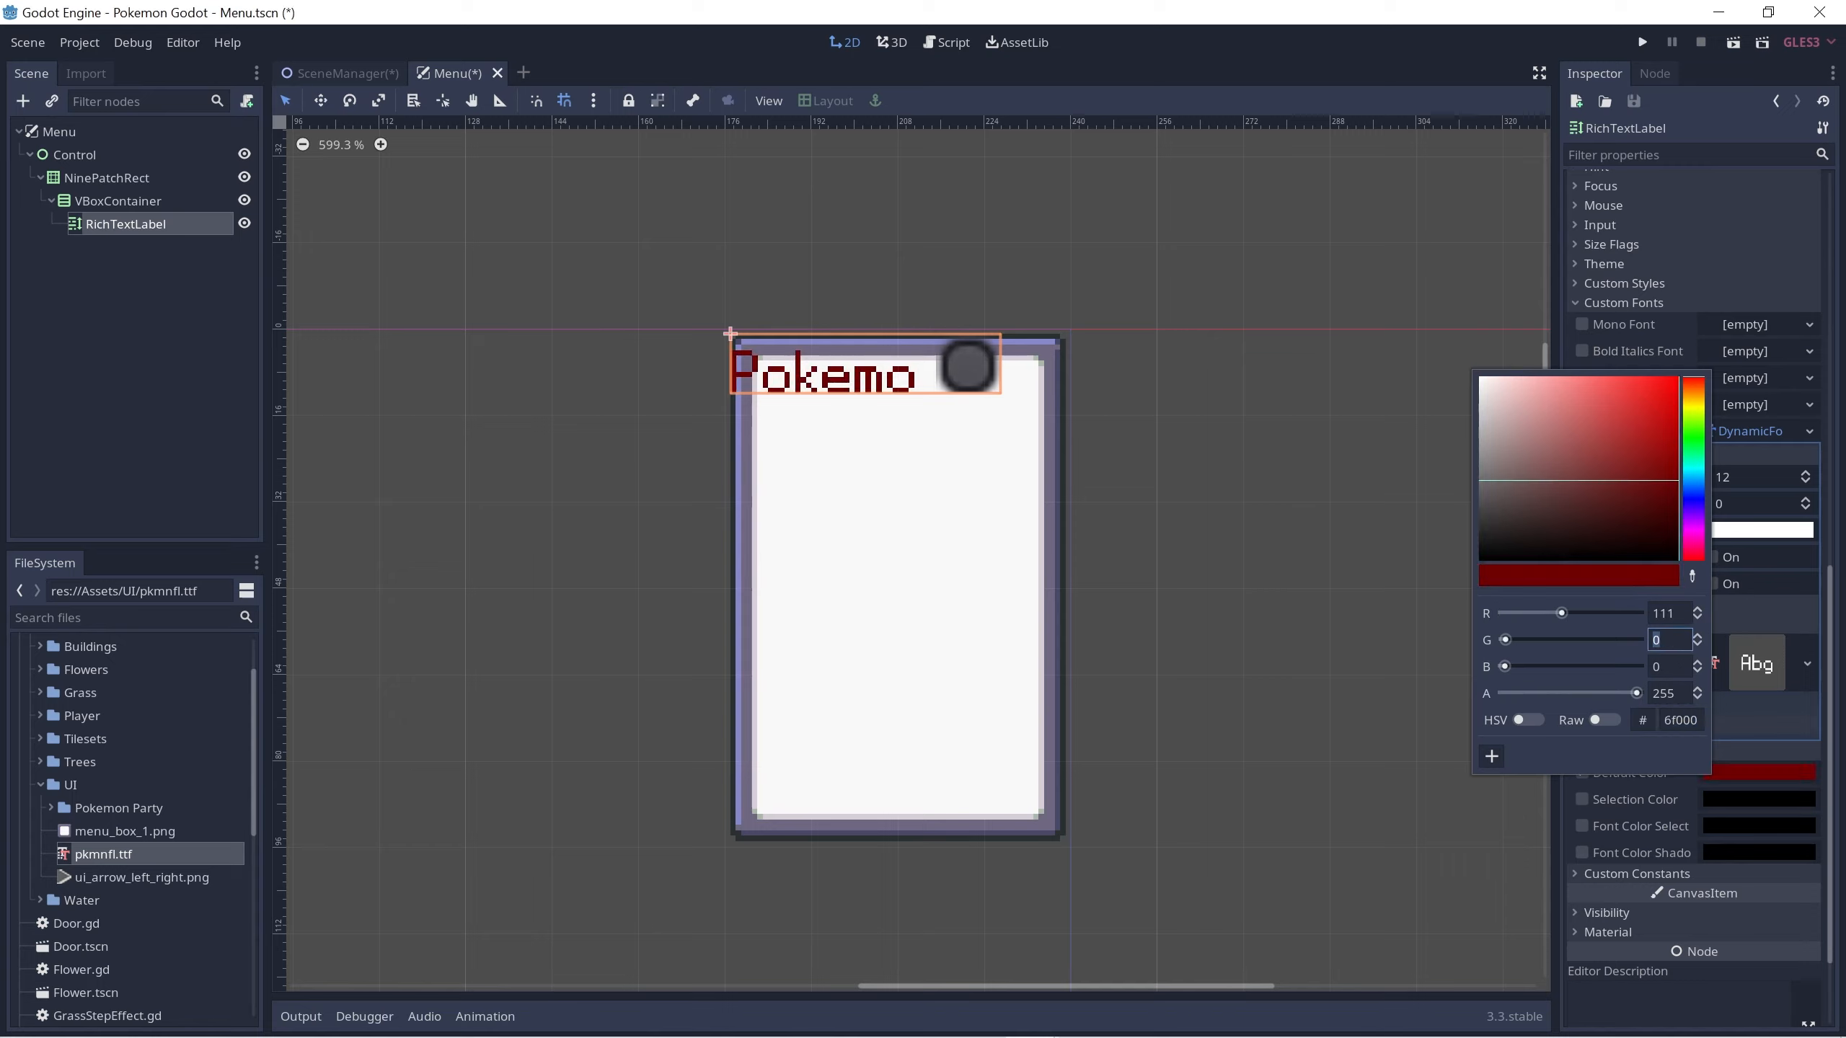
pyautogui.write('111')
pyautogui.press('Tab')
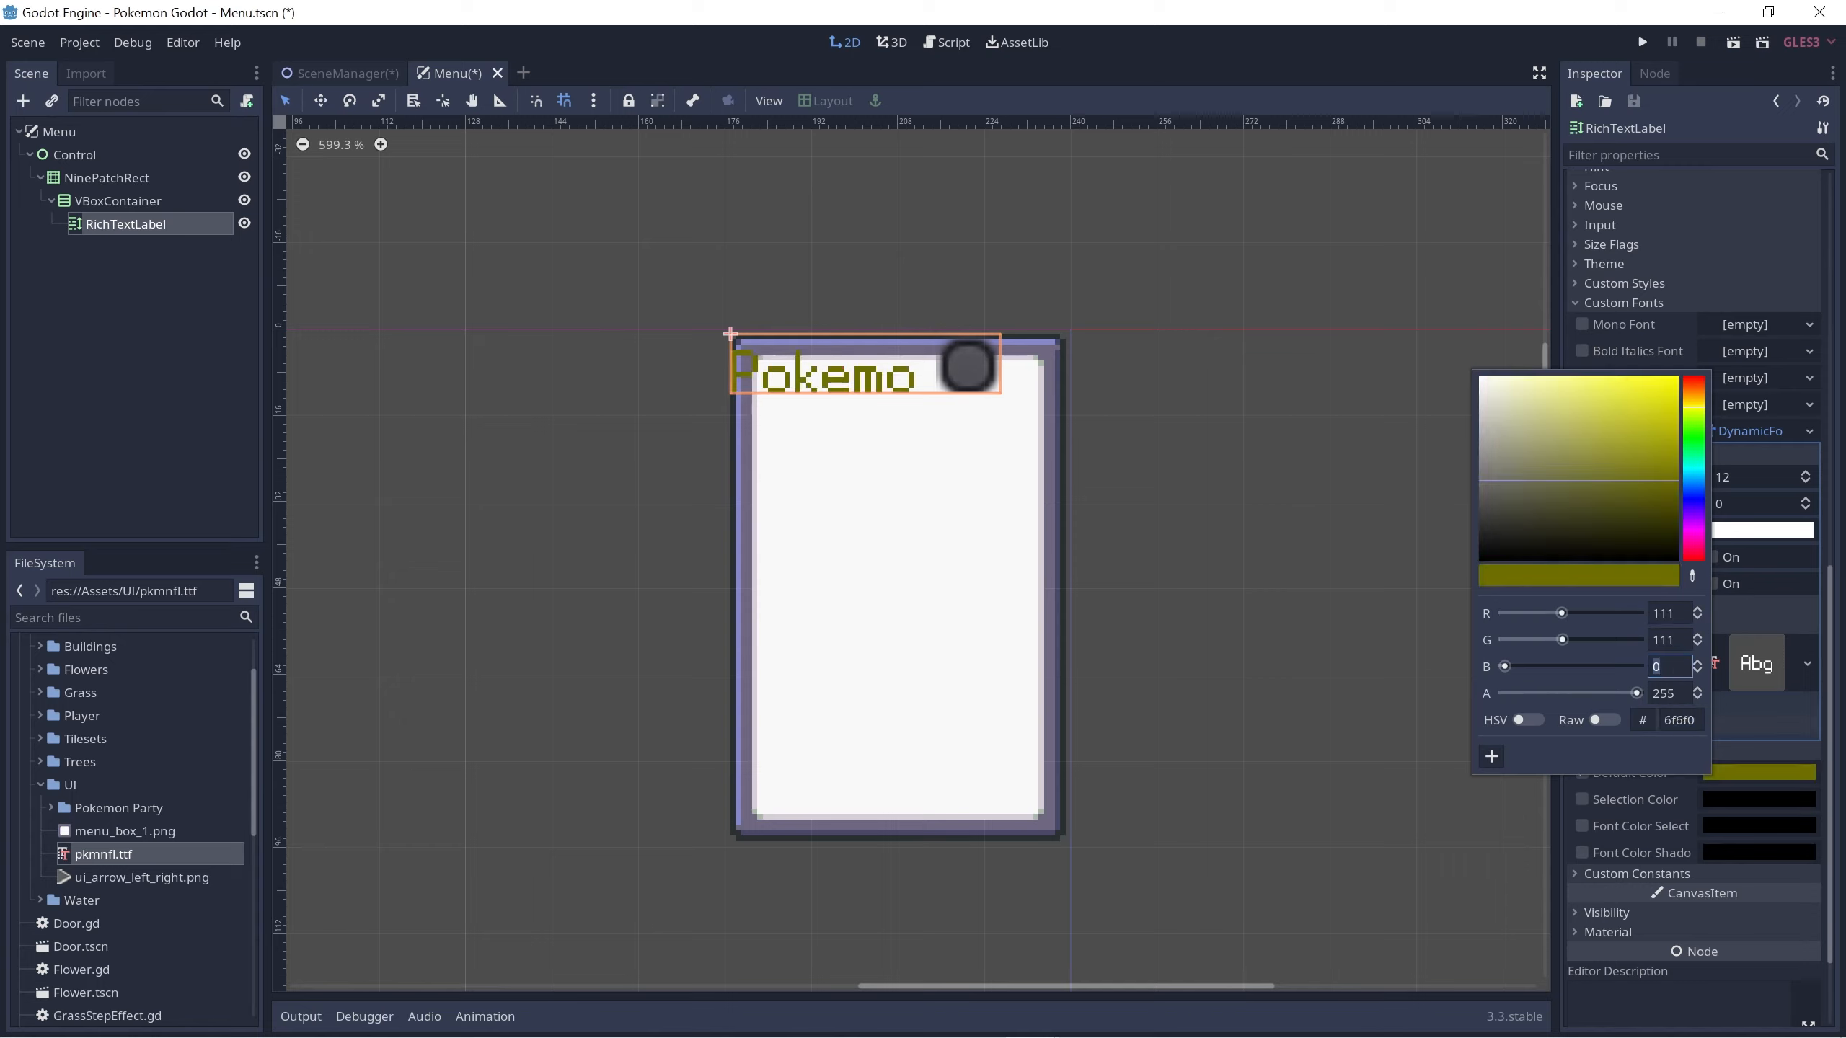
pyautogui.write('136')
pyautogui.press('Return')
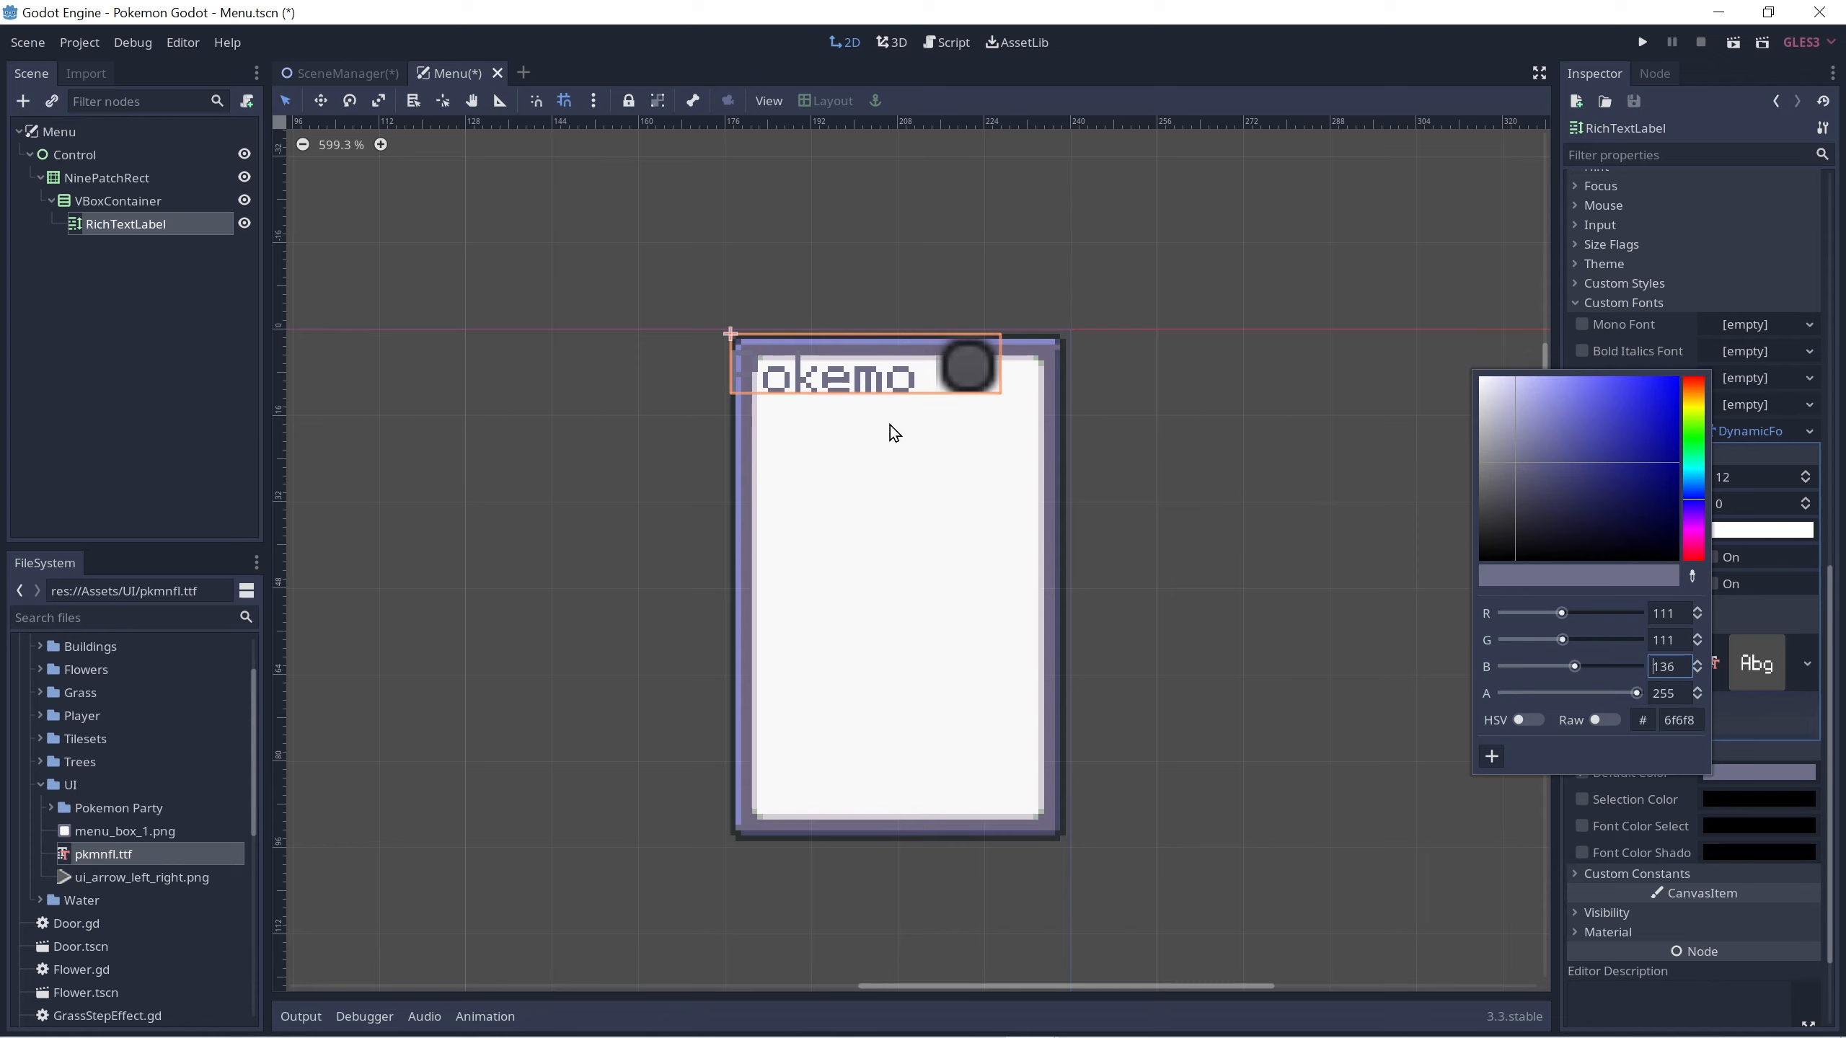
pyautogui.click(851, 369)
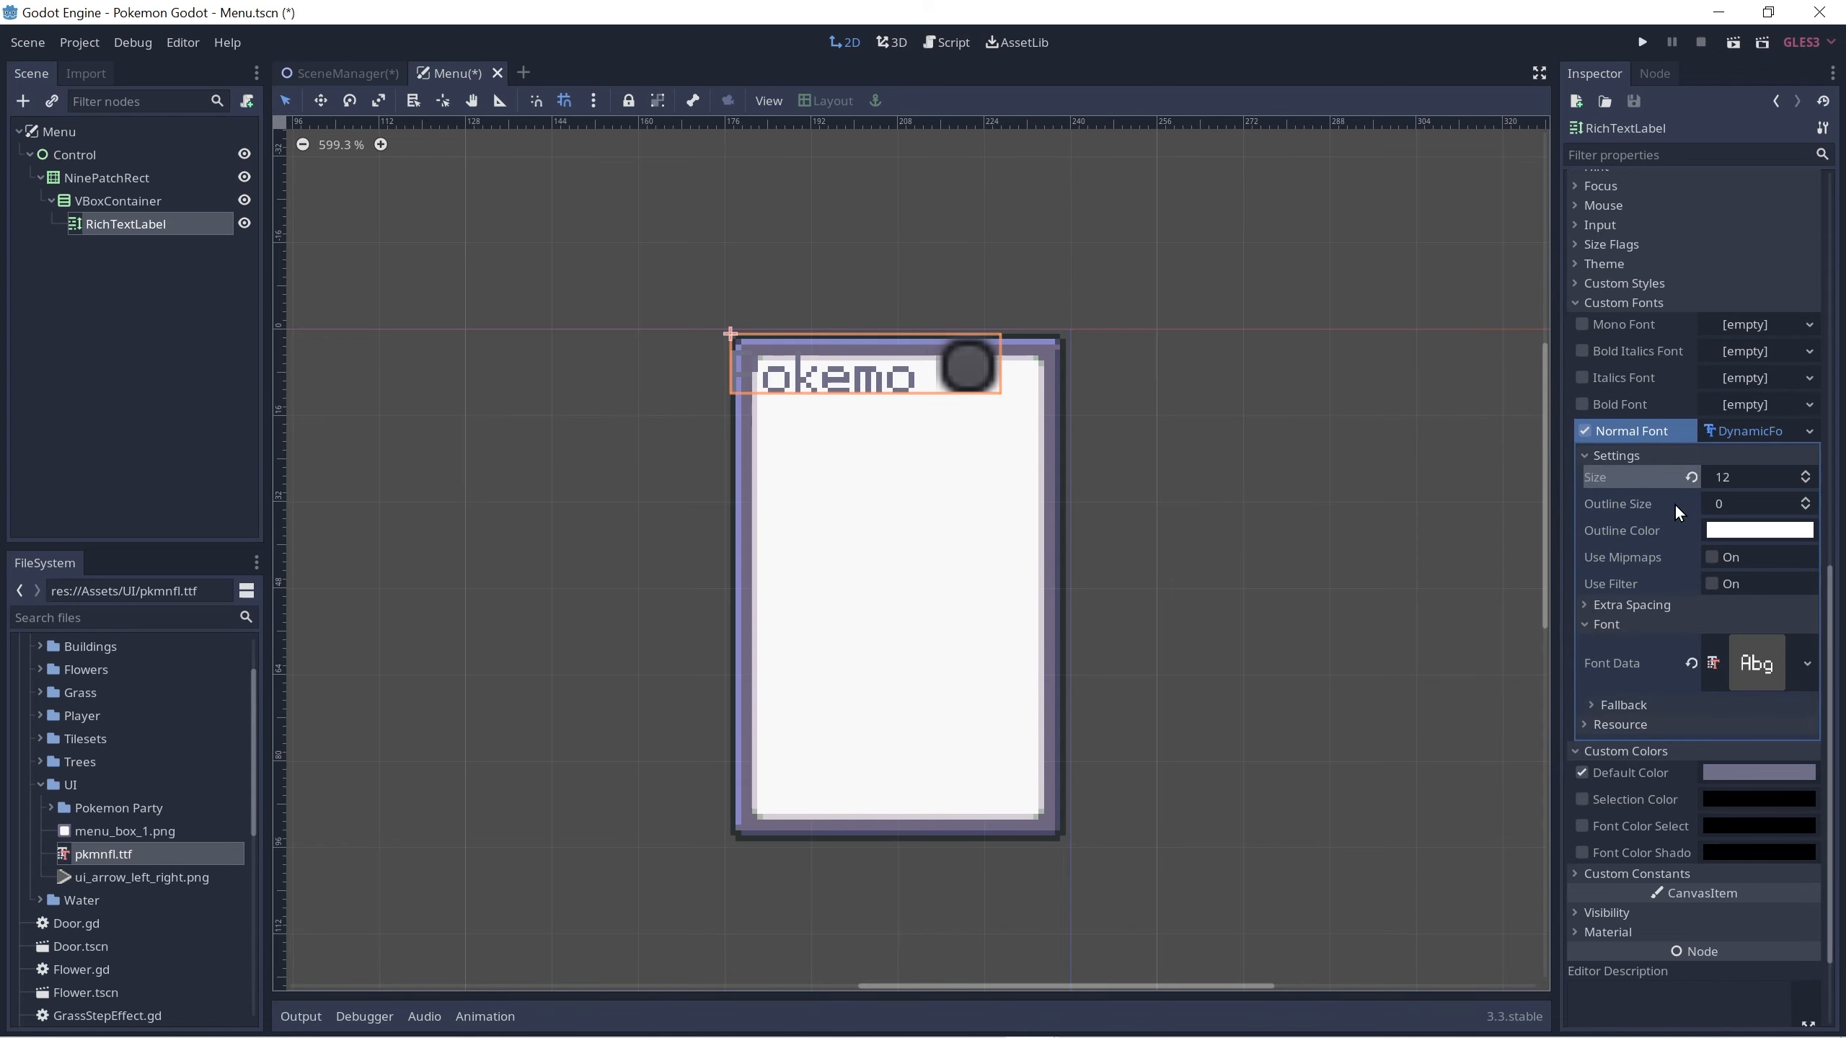
pyautogui.hotkey('ctrl', 's')
# Step: Change the RichTextLabel's text to "POKeMON" and save the scene
pyautogui.scroll(10, 1692, 491)
pyautogui.click(1681, 403)
pyautogui.hotkey('ctrl', 'a')
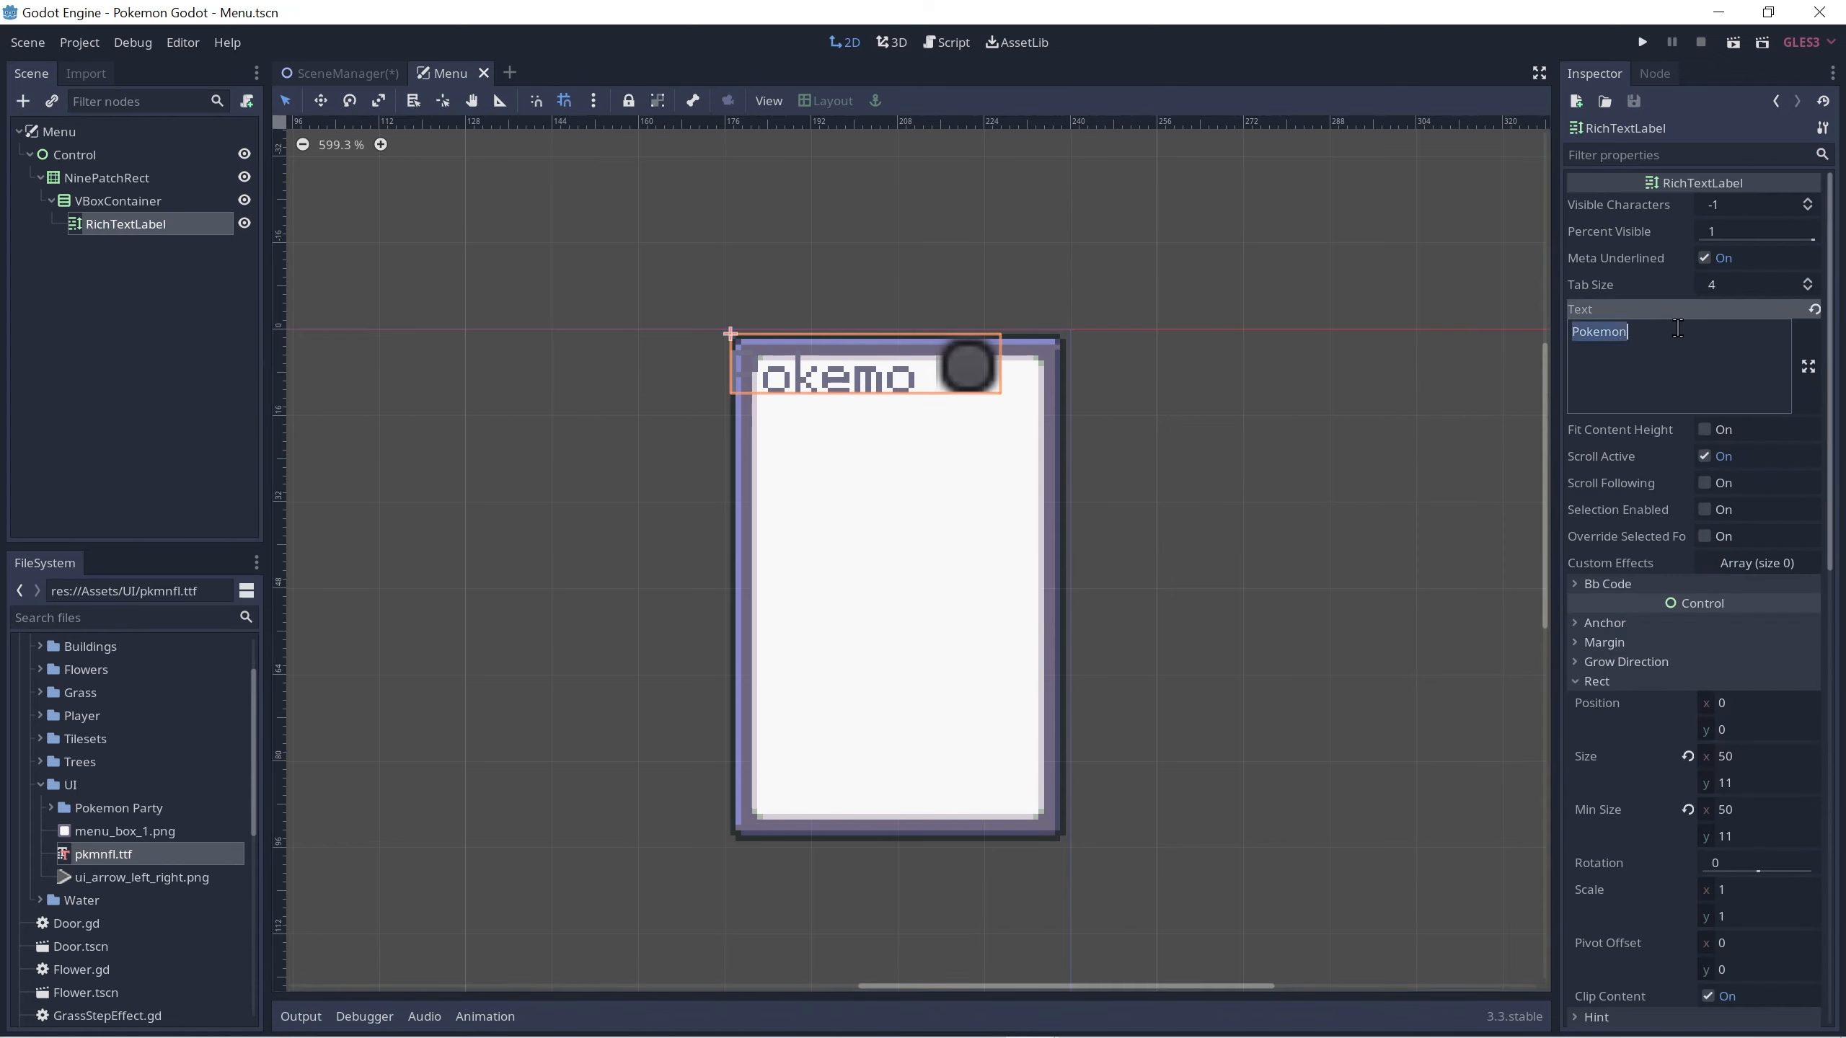
pyautogui.write('POKeMon')
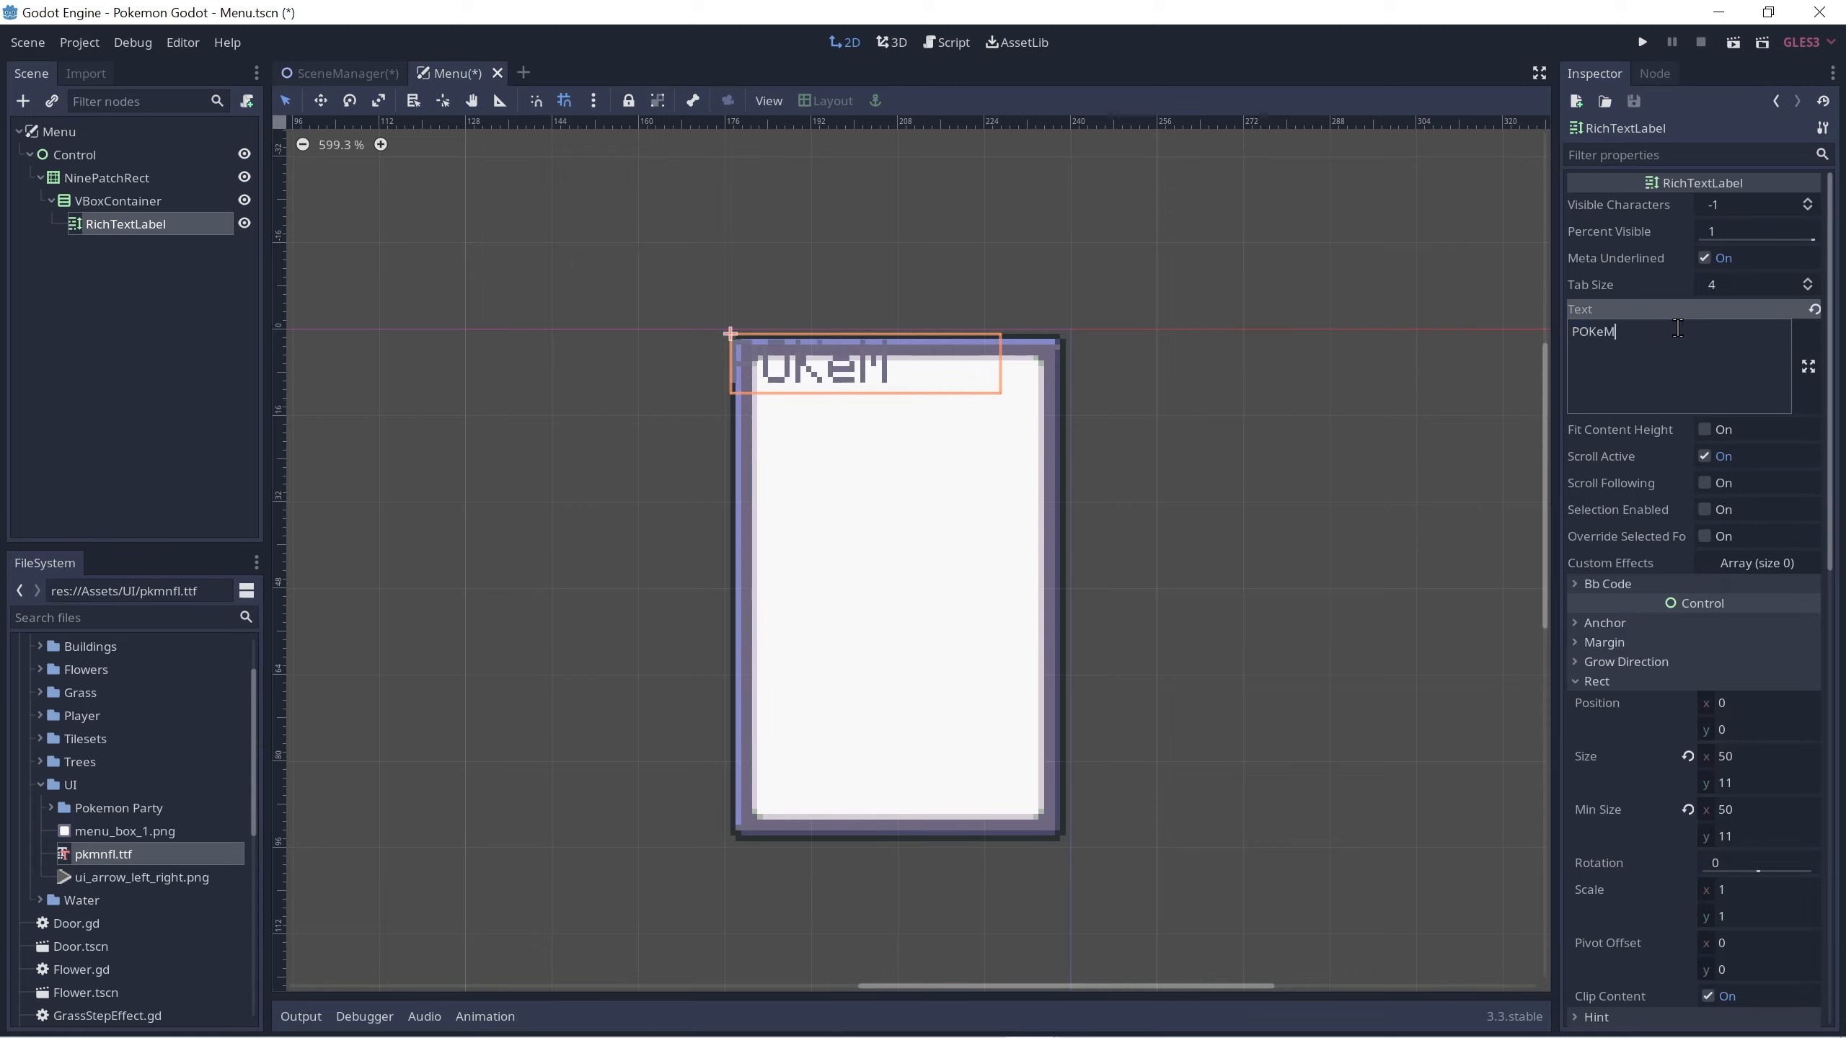
pyautogui.press('BackSpace')
pyautogui.press('BackSpace')
pyautogui.write('ON')
pyautogui.hotkey('ctrl', 's')
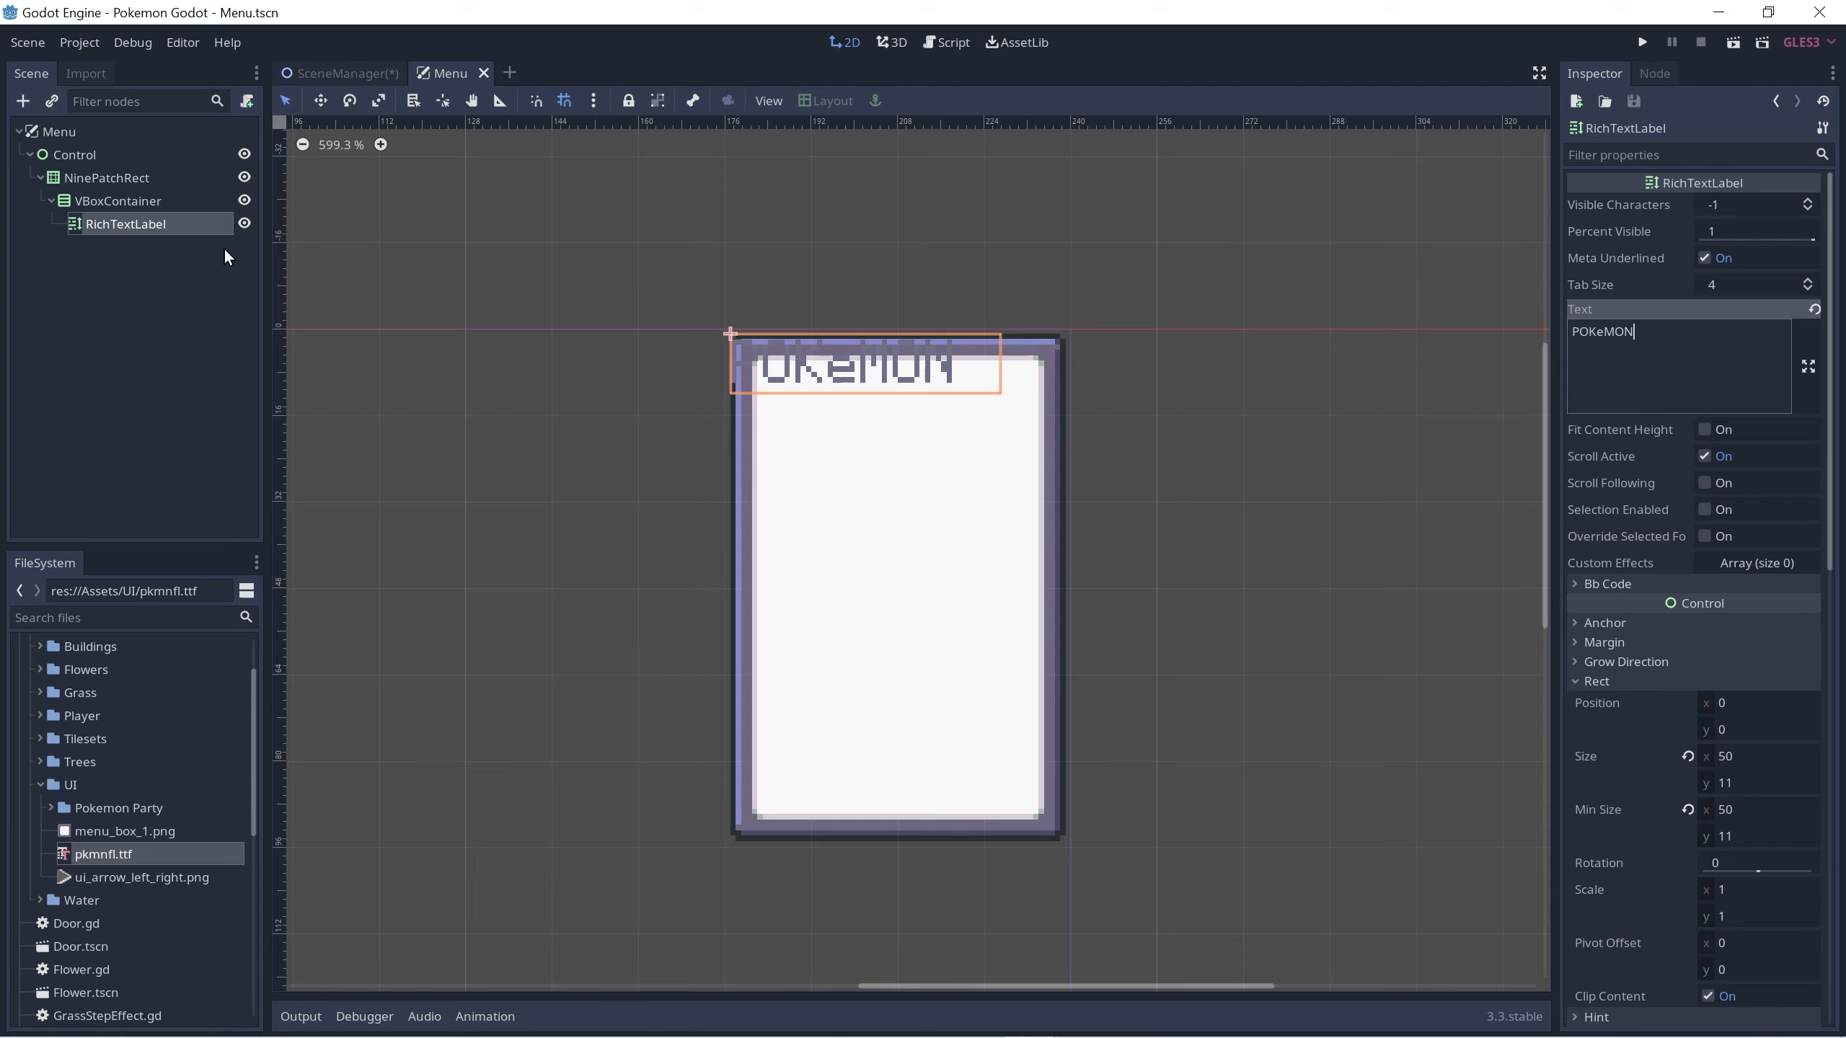
# Step: Move the VBoxContainer onto the white area of the menu box, near its upper edge and inset from its left border
pyautogui.click(119, 201)
pyautogui.moveTo(727, 366); pyautogui.dragTo(799, 483)
pyautogui.press('Right')
pyautogui.press('Right')
pyautogui.press('Right')
pyautogui.press('Right')
pyautogui.press('Right')
pyautogui.press('Right')
pyautogui.press('Right')
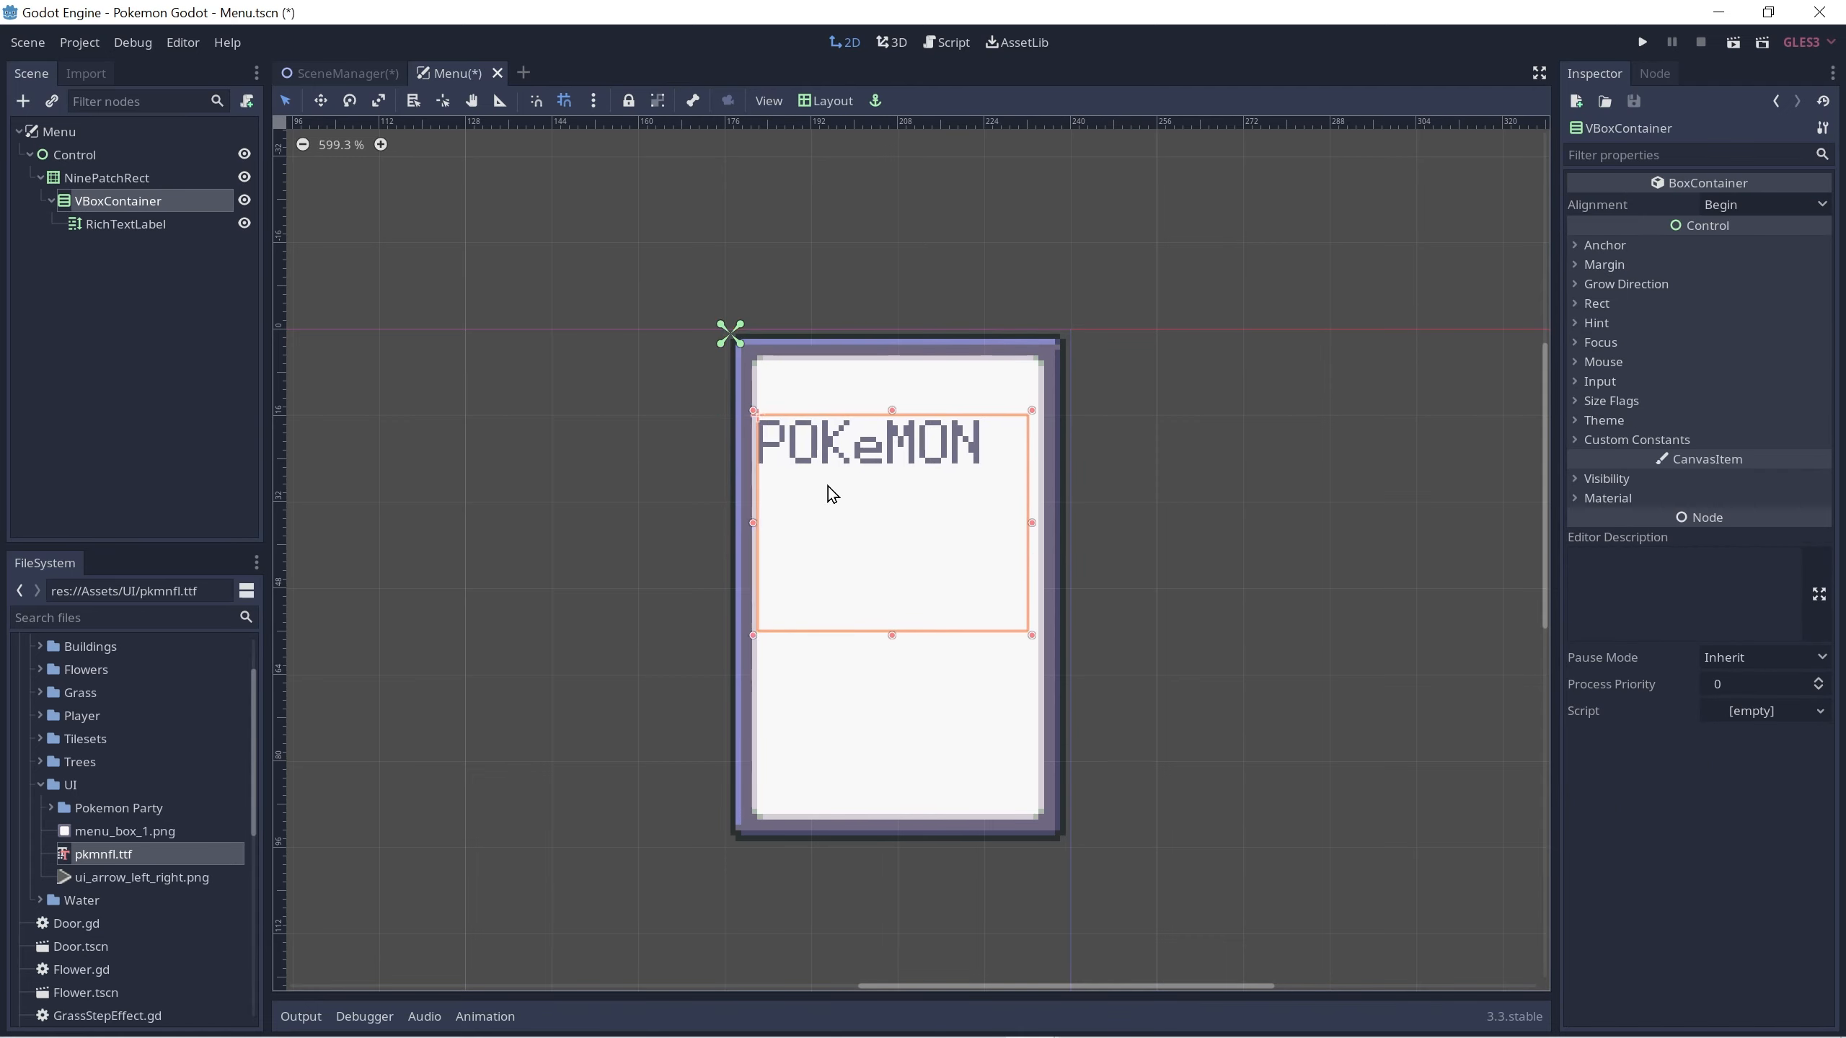
pyautogui.press('Right')
pyautogui.press('Right')
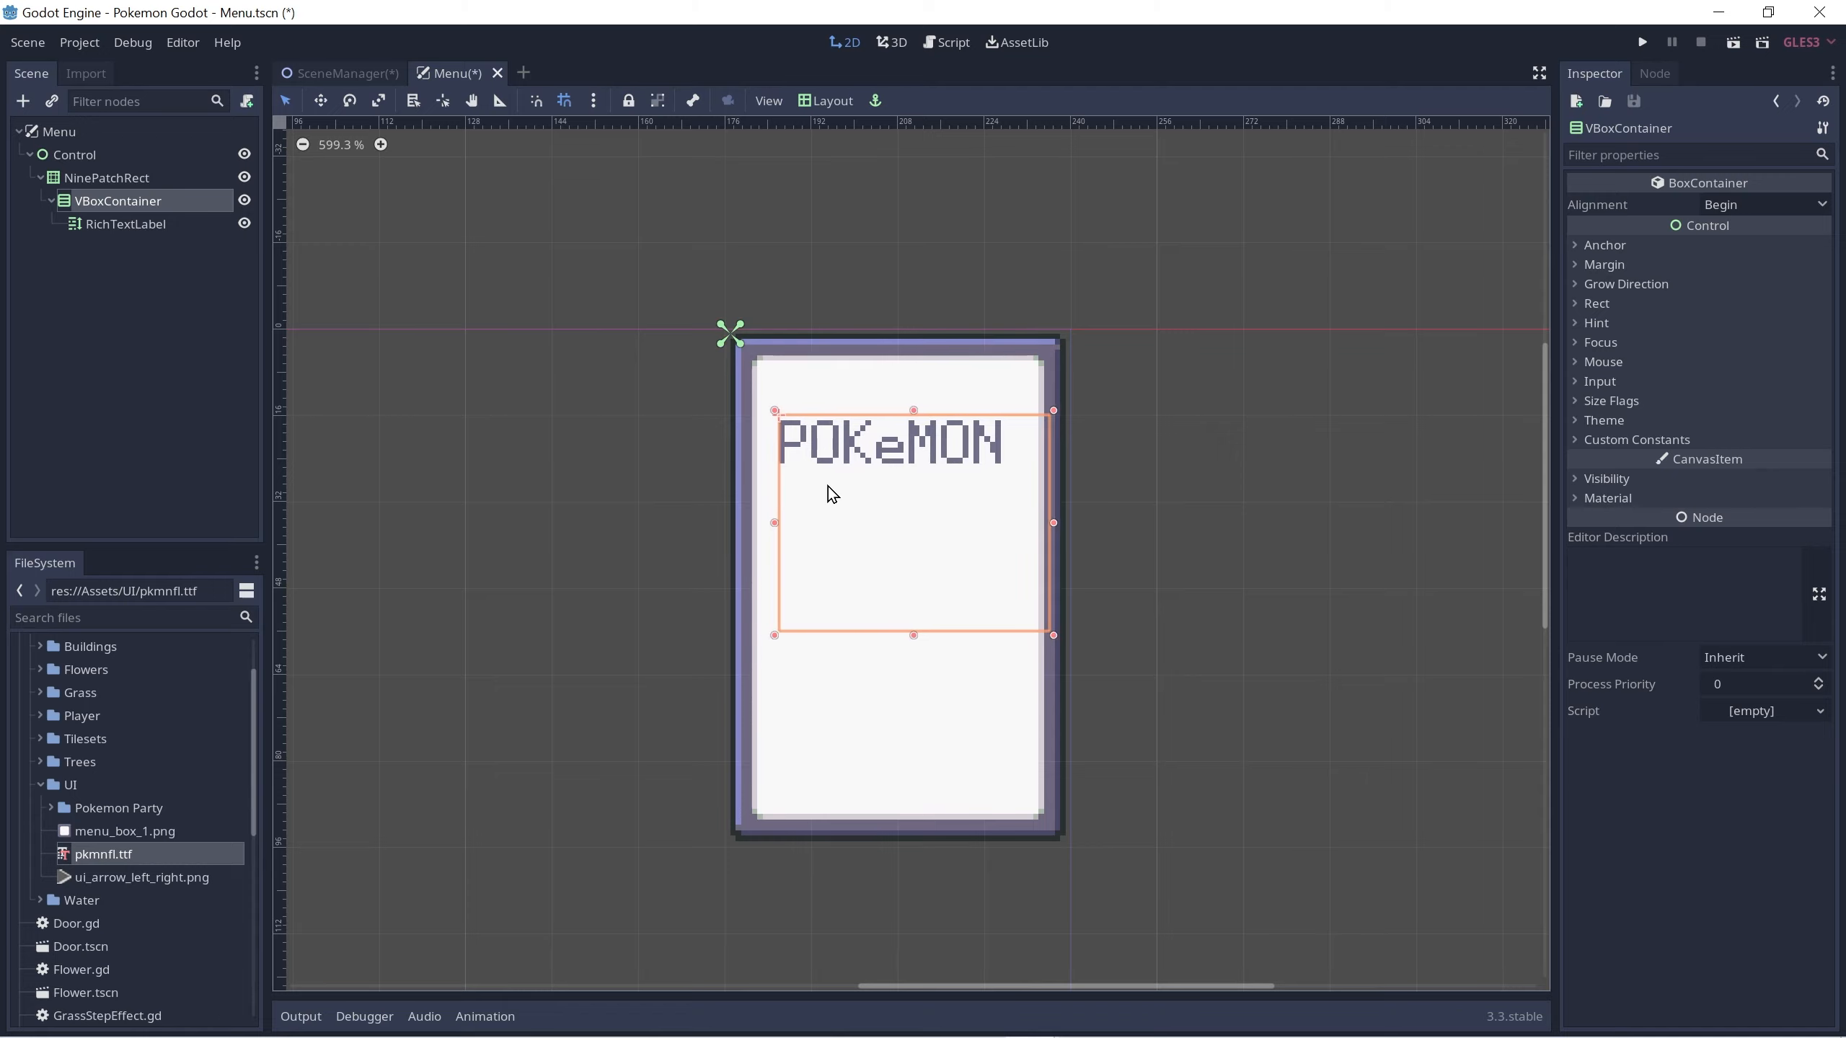
pyautogui.press('Up')
pyautogui.press('Up')
pyautogui.press('Up')
pyautogui.press('Up')
pyautogui.press('Up')
pyautogui.press('Up')
pyautogui.press('Up')
pyautogui.press('Up')
pyautogui.press('Up')
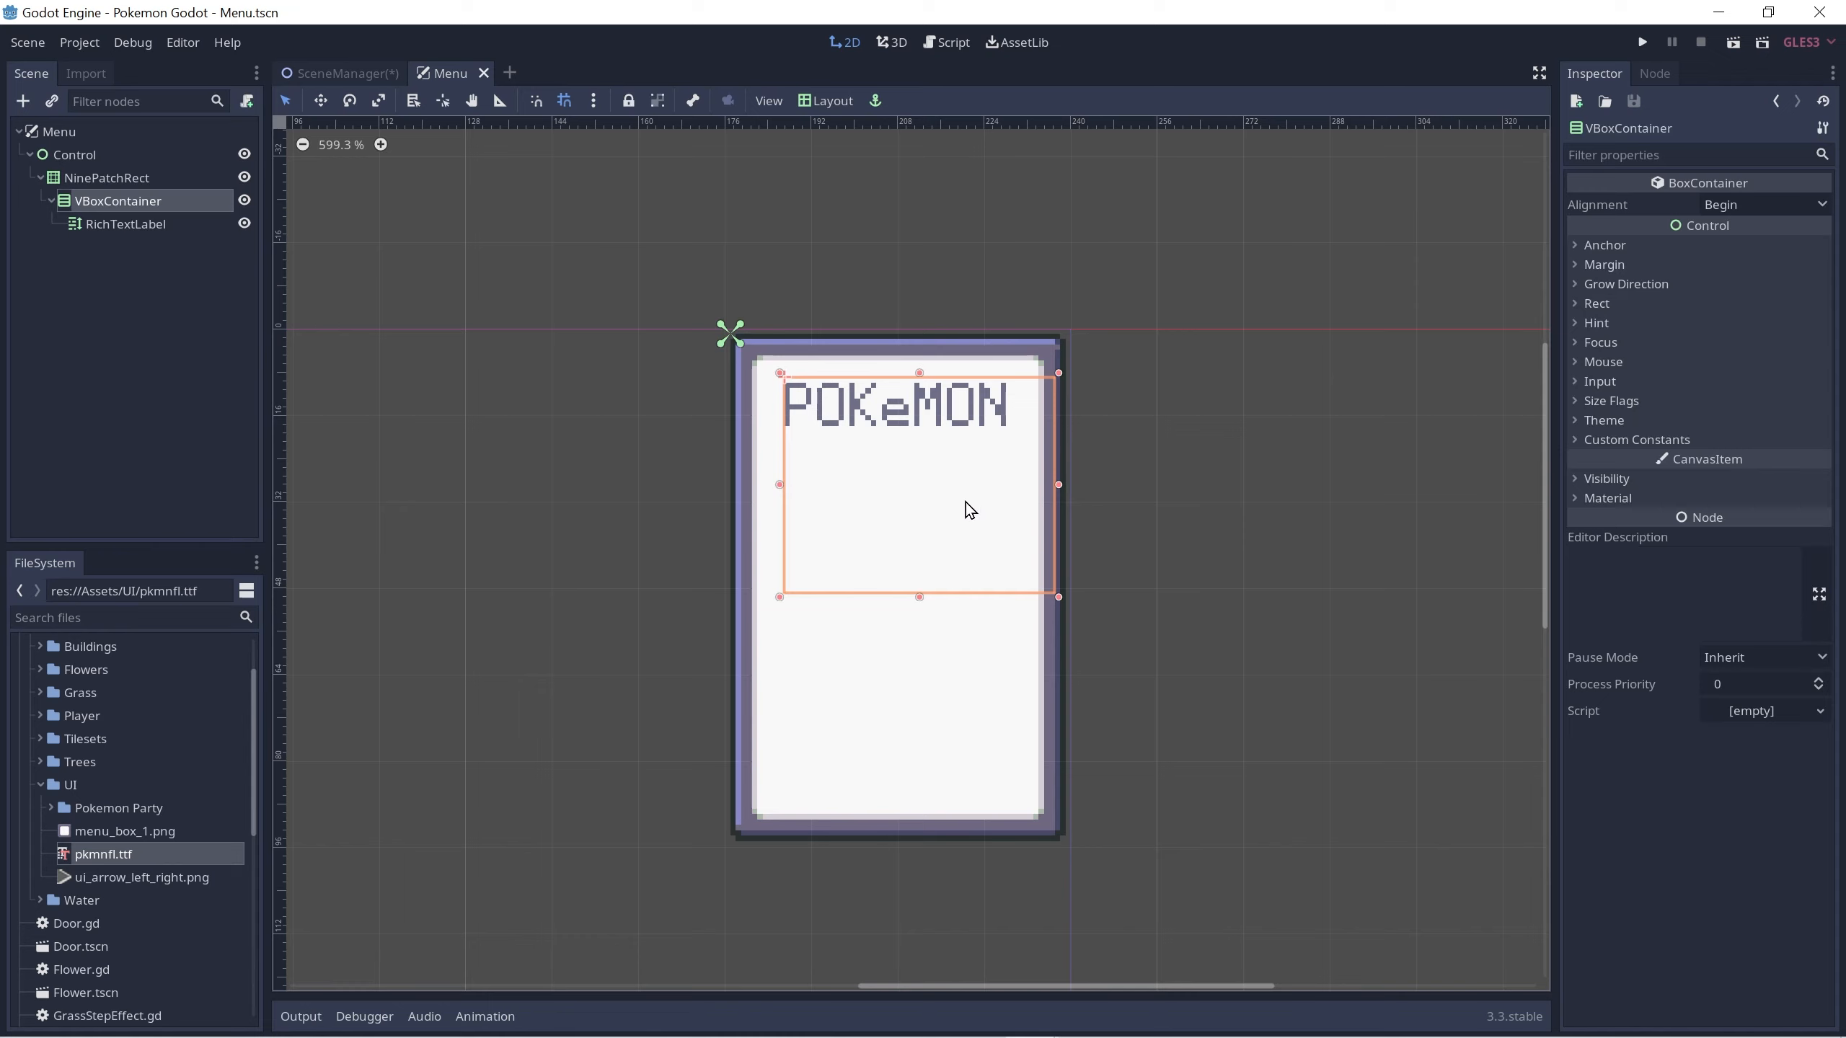
pyautogui.press('Right')
pyautogui.press('Right')
pyautogui.press('Right')
pyautogui.press('Right')
pyautogui.press('Down')
# Step: Duplicate the RichTextLabel five times inside the VBoxContainer to make six menu entries
pyautogui.click(47, 332)
pyautogui.click(144, 210)
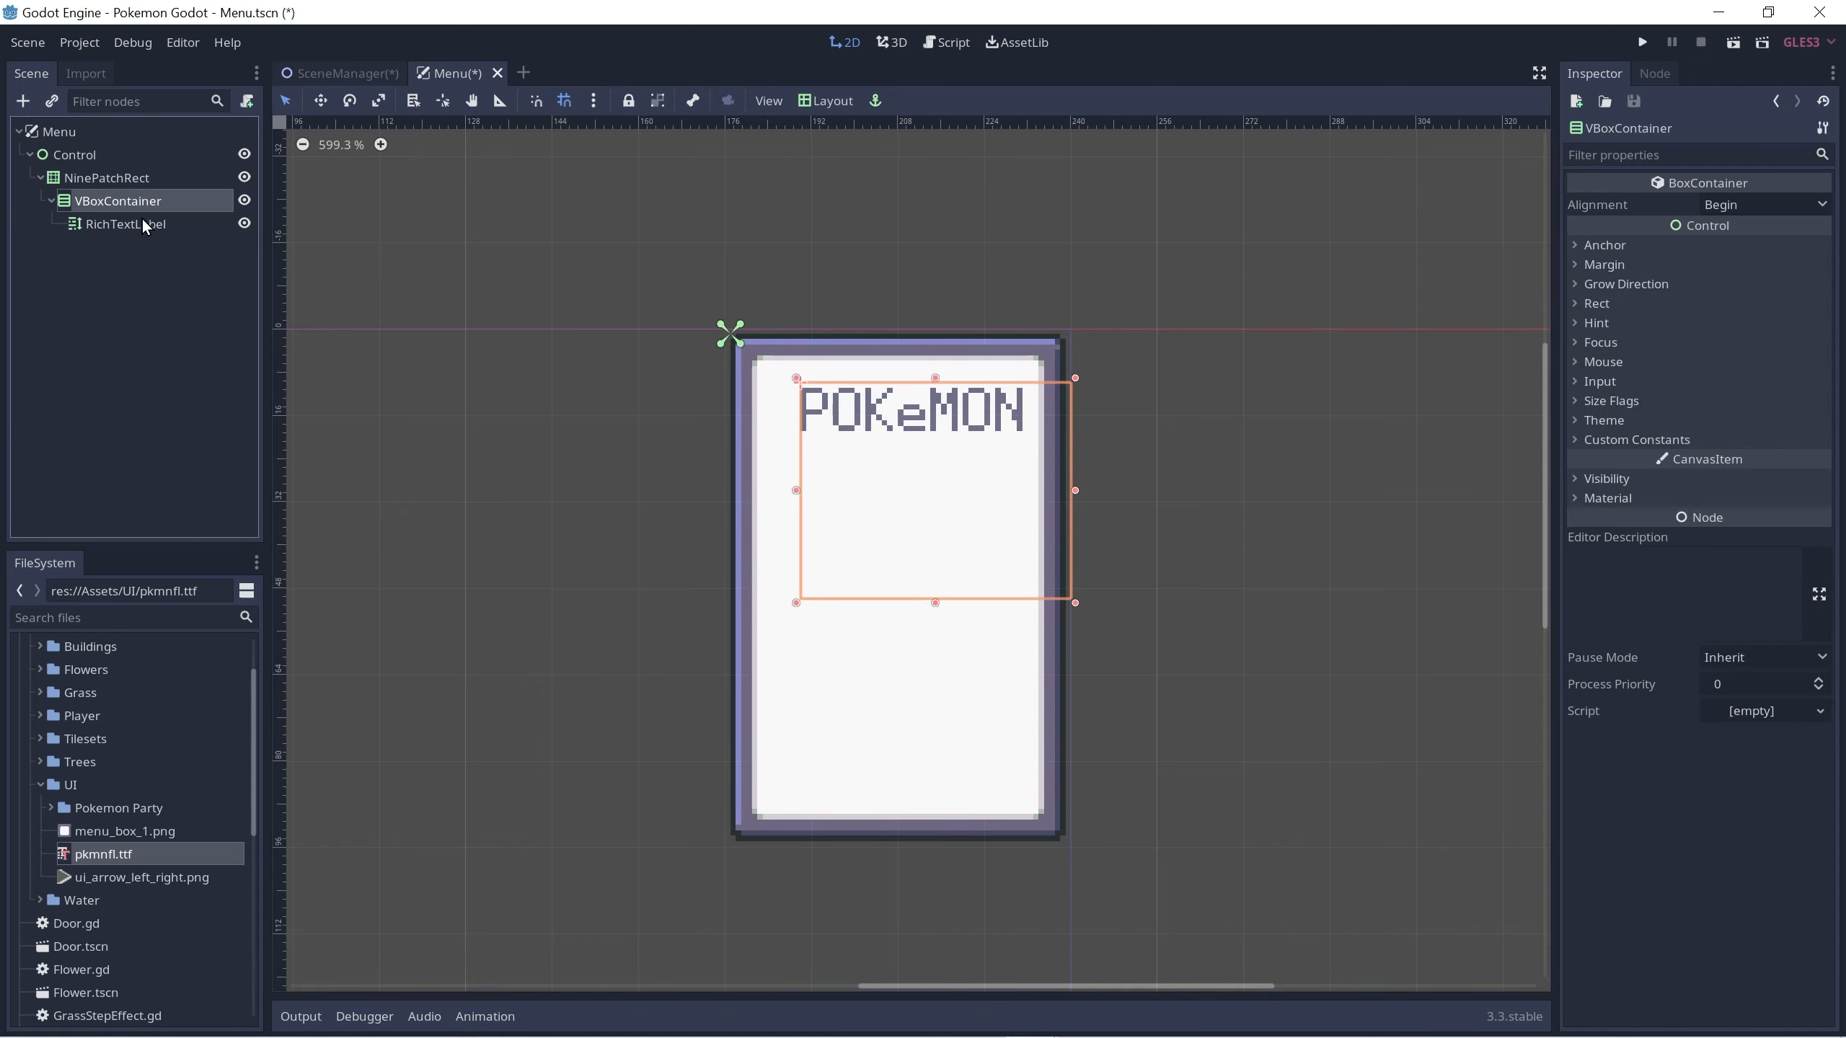
pyautogui.click(136, 223)
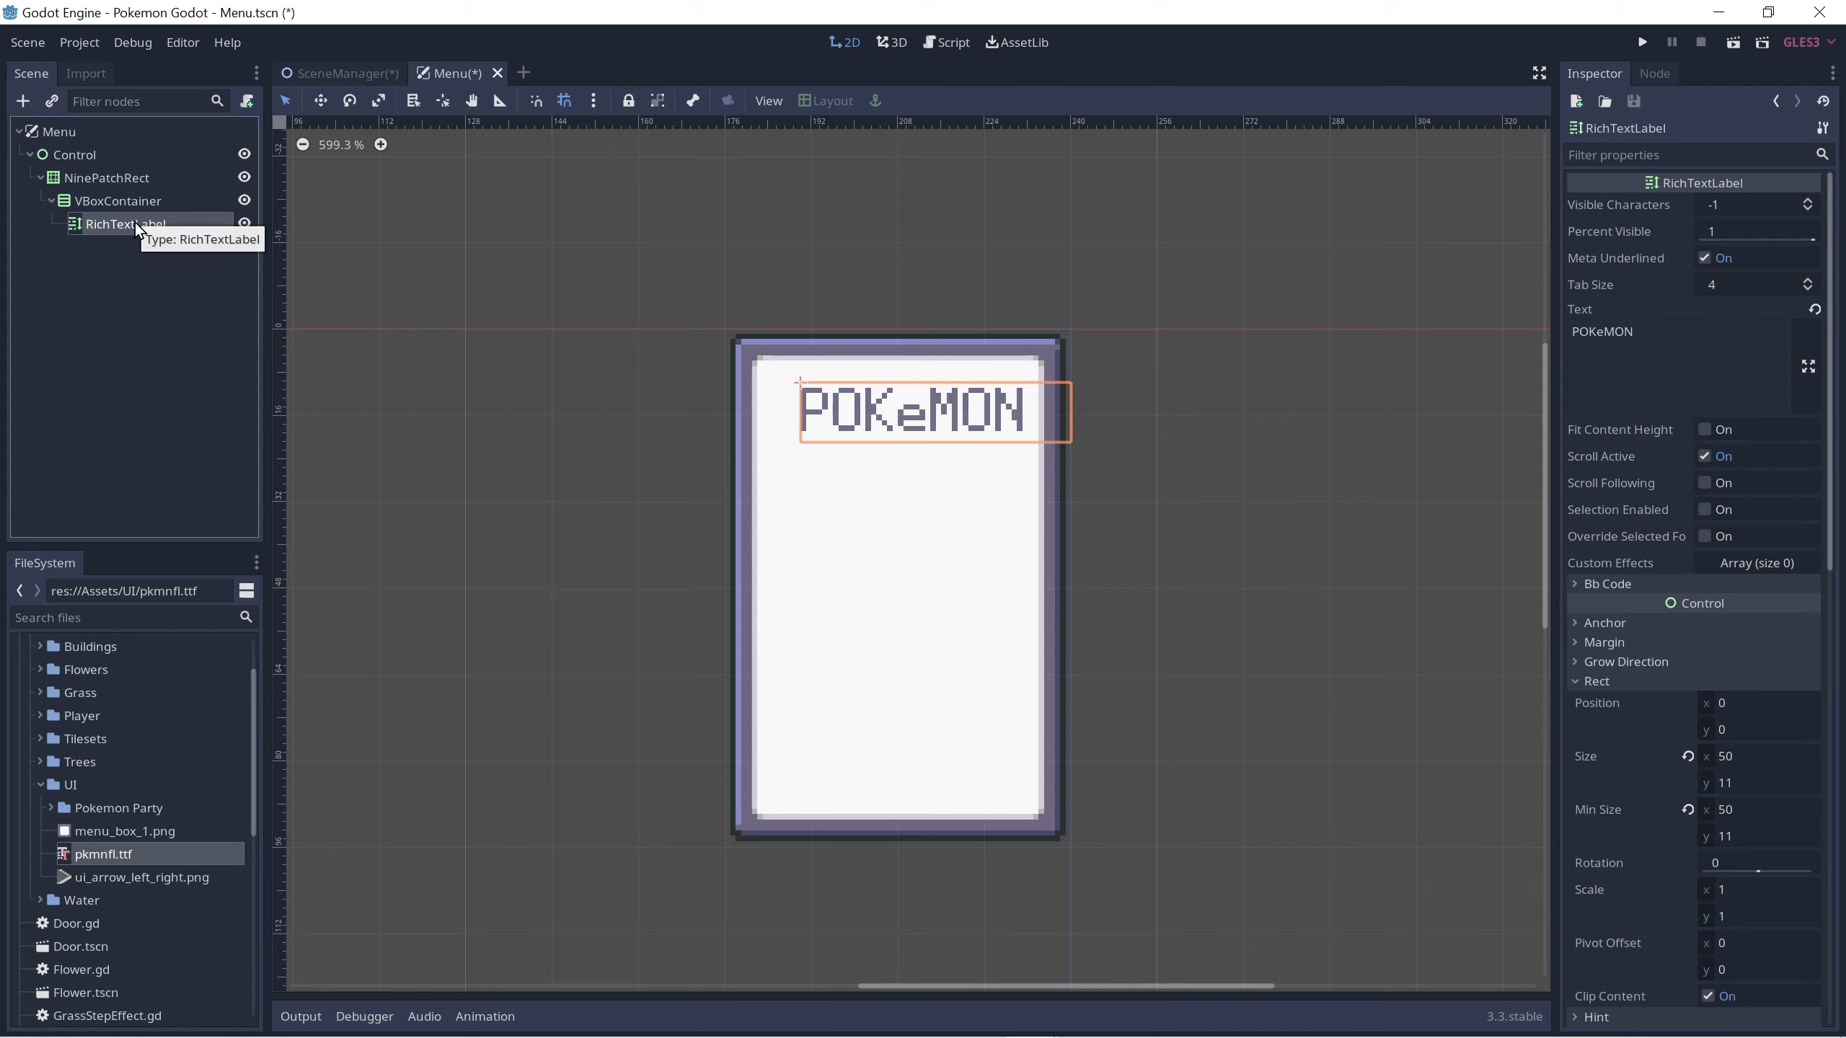
pyautogui.hotkey('ctrl', 'd')
pyautogui.hotkey('ctrl', 'd')
pyautogui.hotkey('ctrl', 'd')
pyautogui.hotkey('ctrl', 'd')
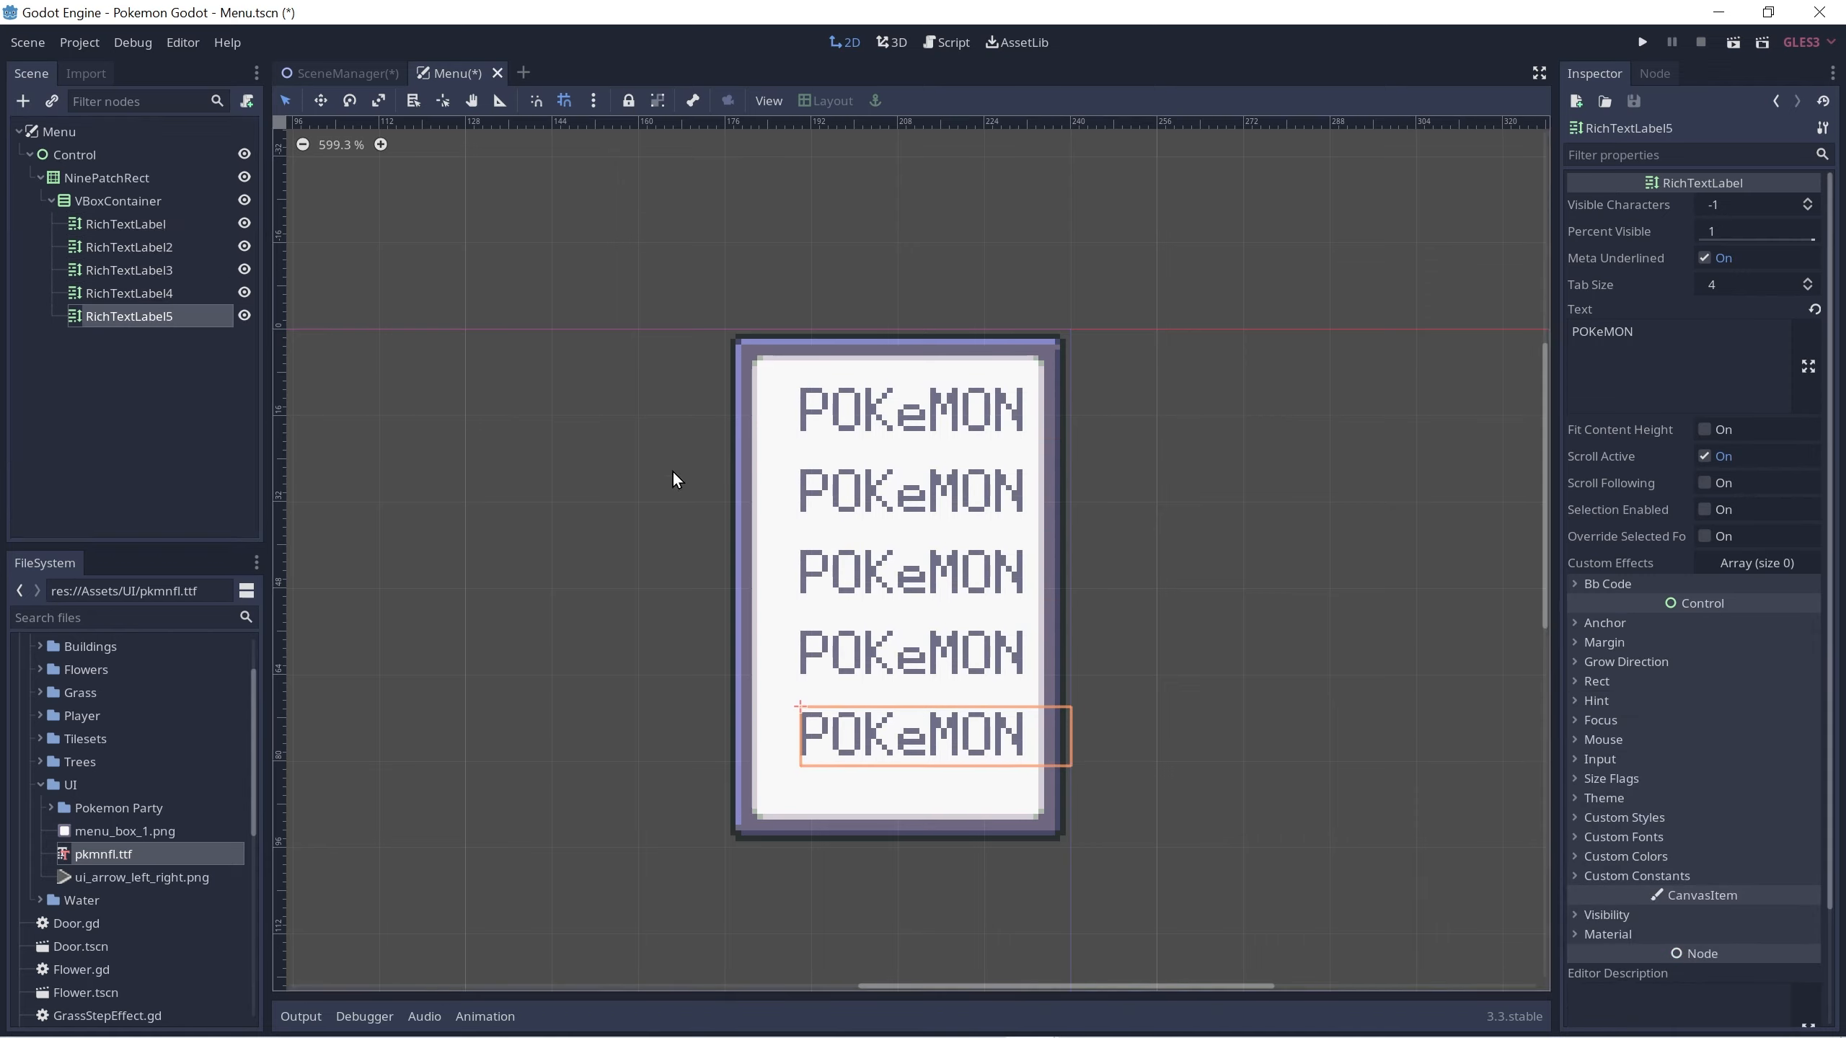
pyautogui.hotkey('ctrl', 'd')
# Step: Nudge the VBoxContainer slightly up and left so the six labels fit the menu box better
pyautogui.click(727, 390)
pyautogui.click(949, 430)
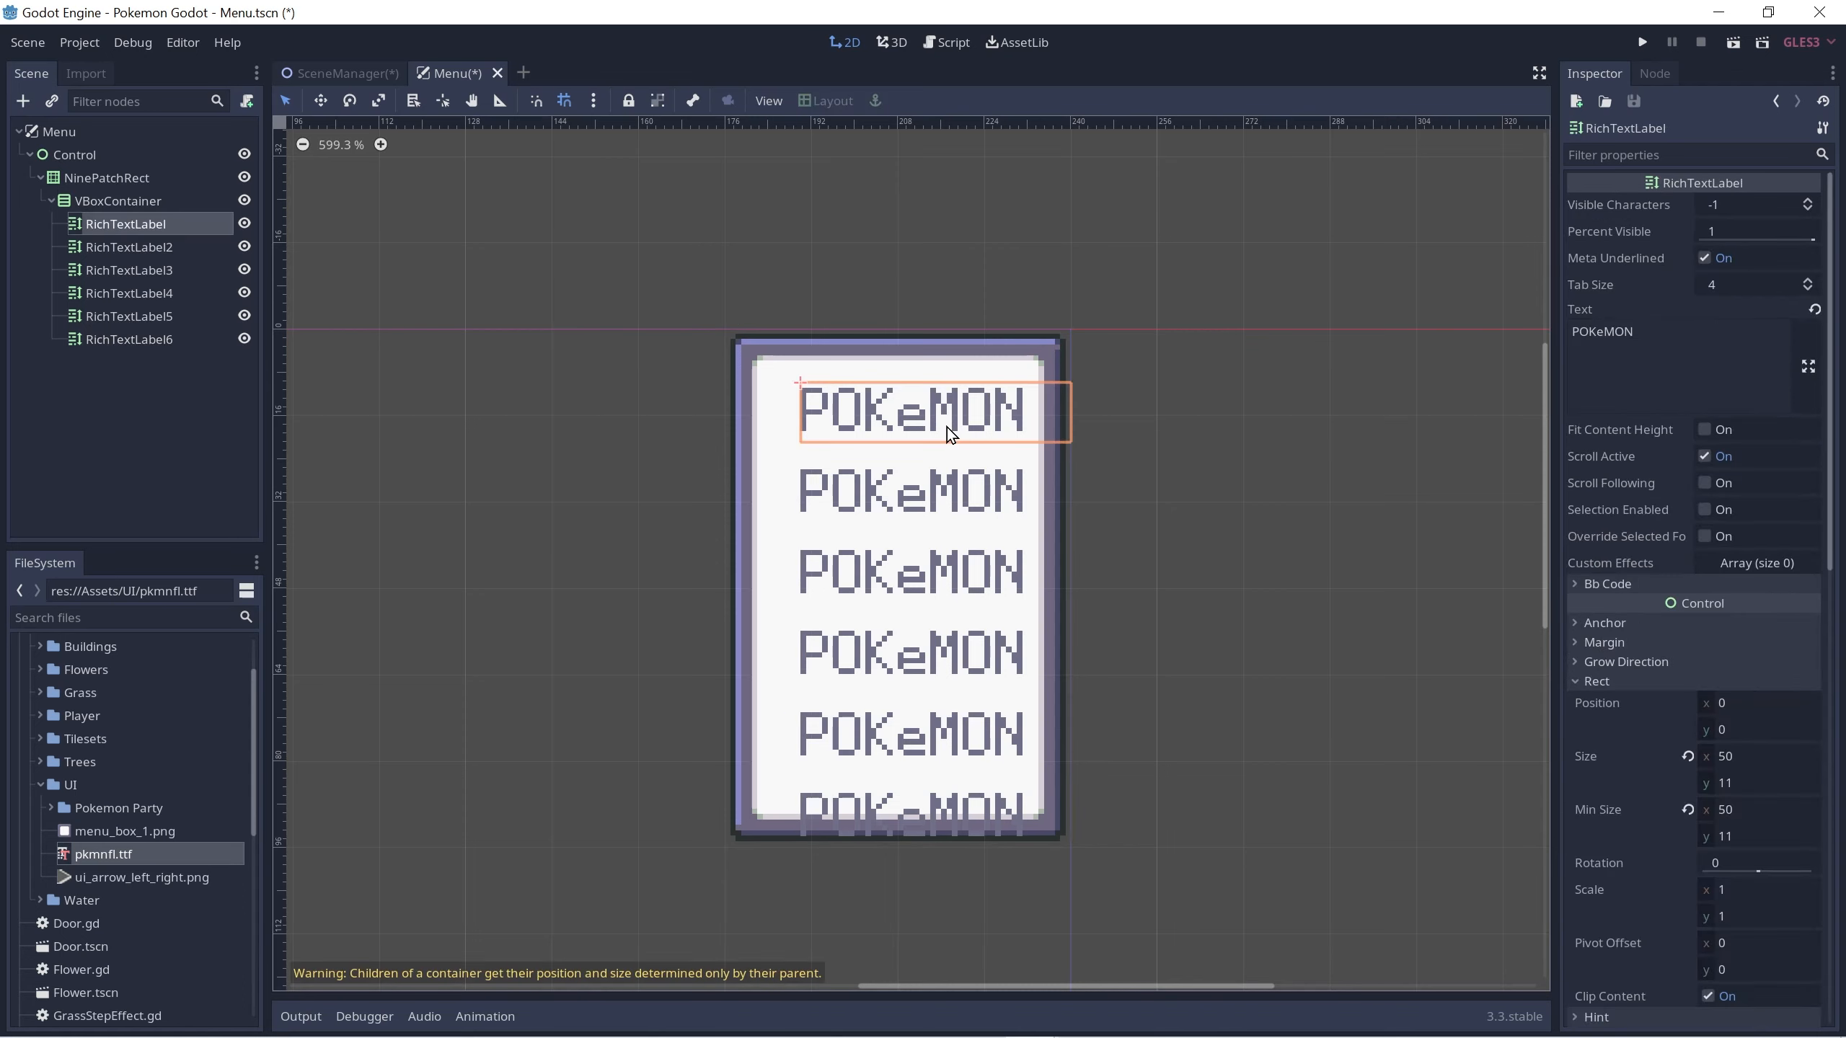
pyautogui.click(876, 447)
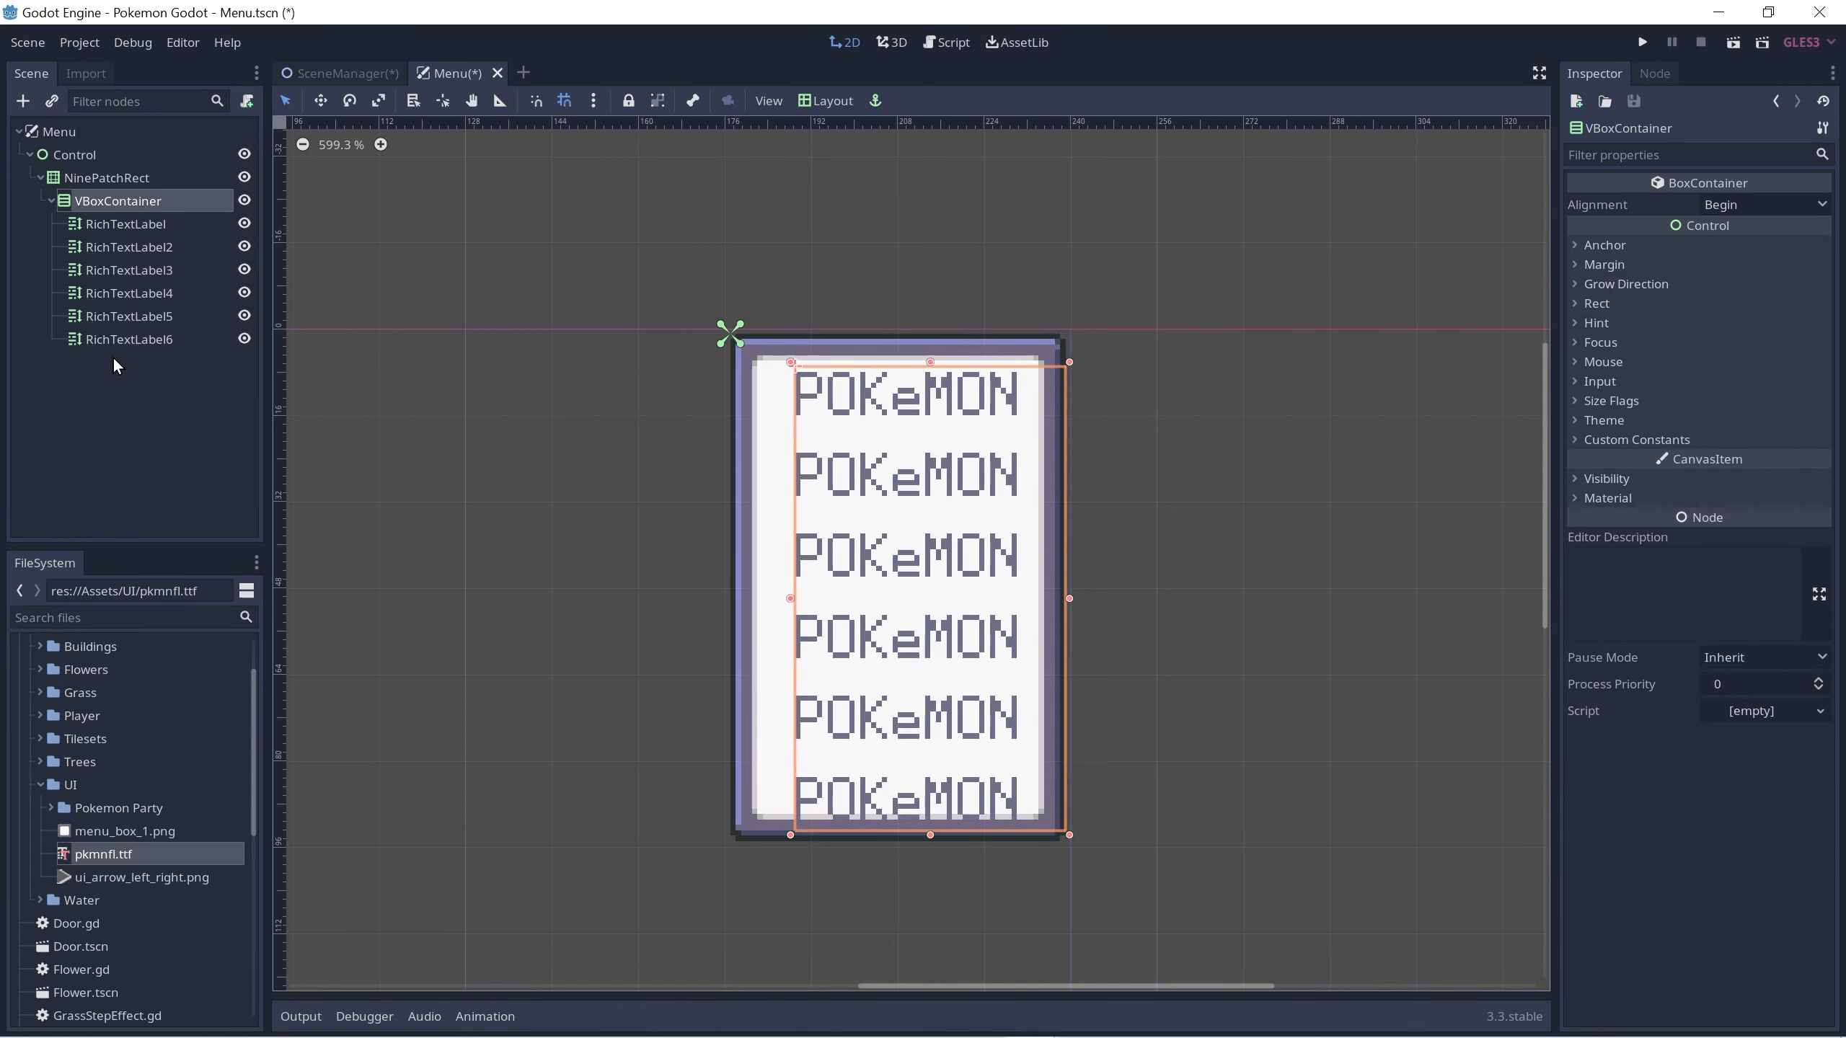
# Step: Set the NinePatchRect's height to 97 so the menu box encloses all six labels
pyautogui.click(107, 178)
pyautogui.click(1759, 654)
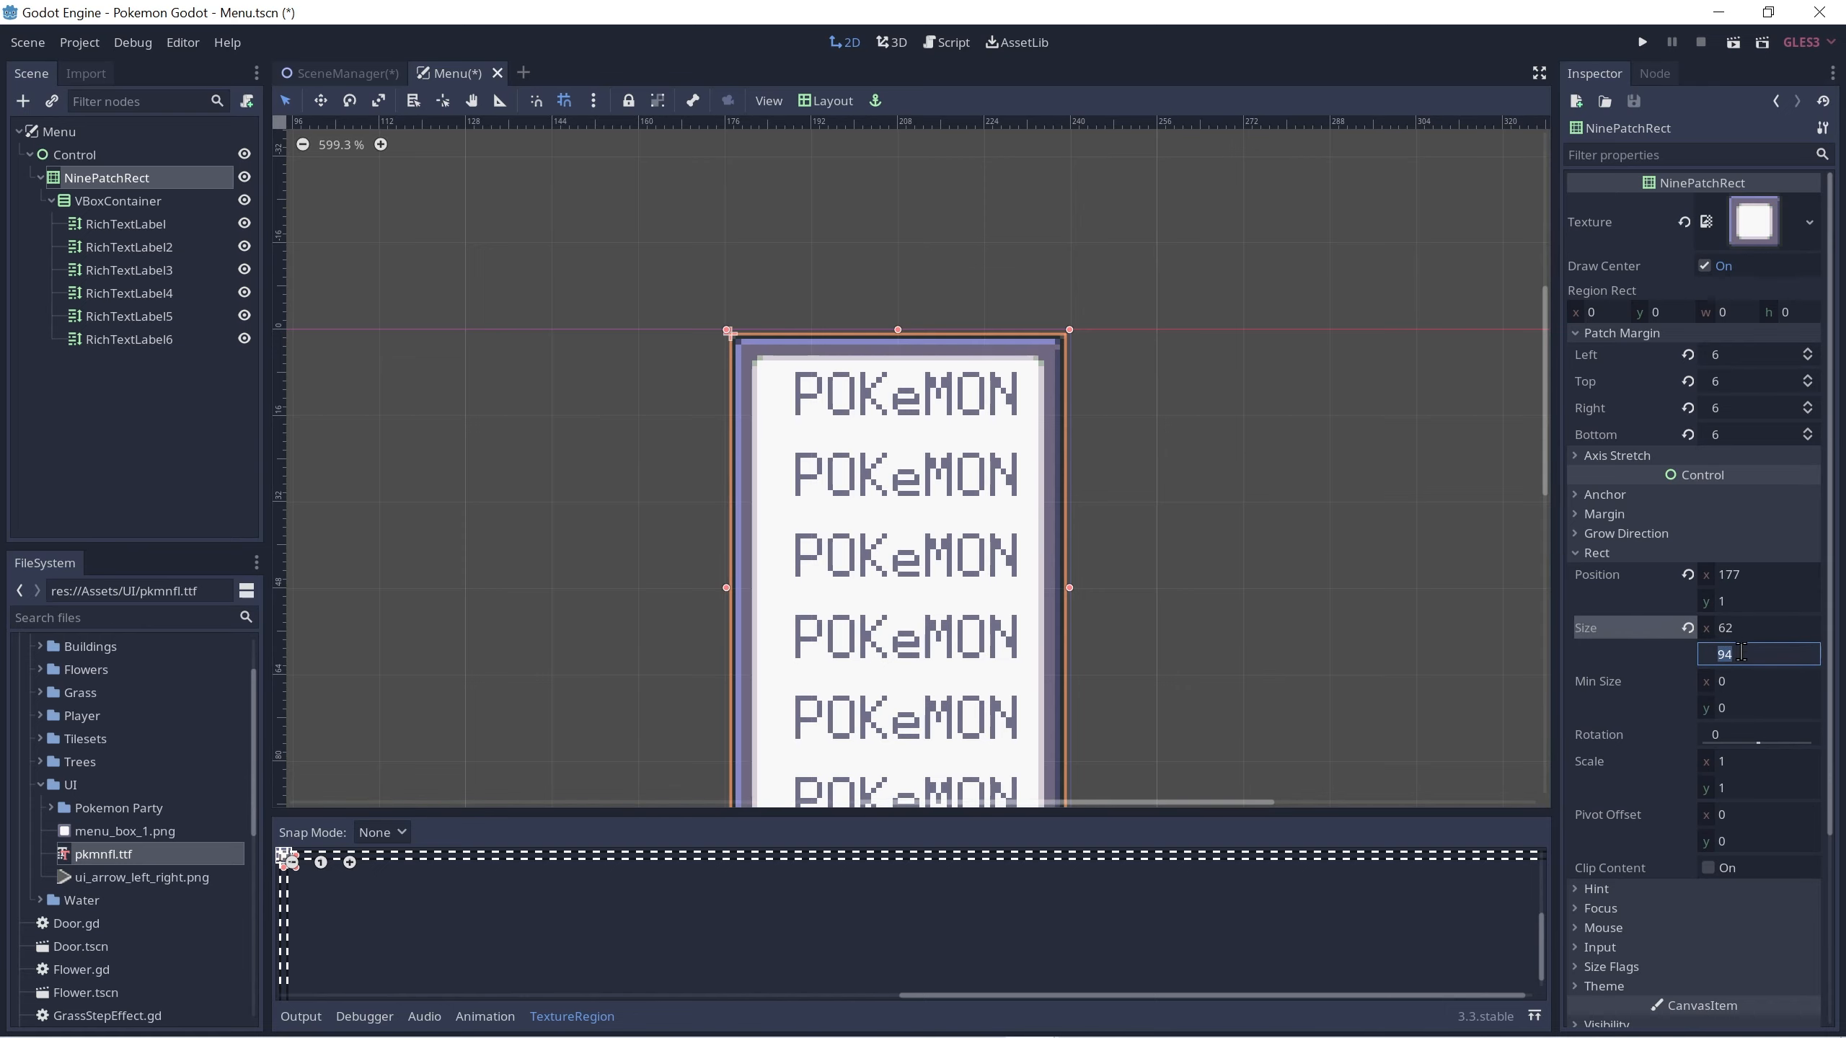
pyautogui.write('97')
pyautogui.press('Return')
pyautogui.click(1275, 551)
pyautogui.scroll(1, 1046, 550)
# Step: Set the second menu label's text to "BAG"
pyautogui.click(129, 248)
pyautogui.click(1673, 346)
pyautogui.hotkey('ctrl', 'a')
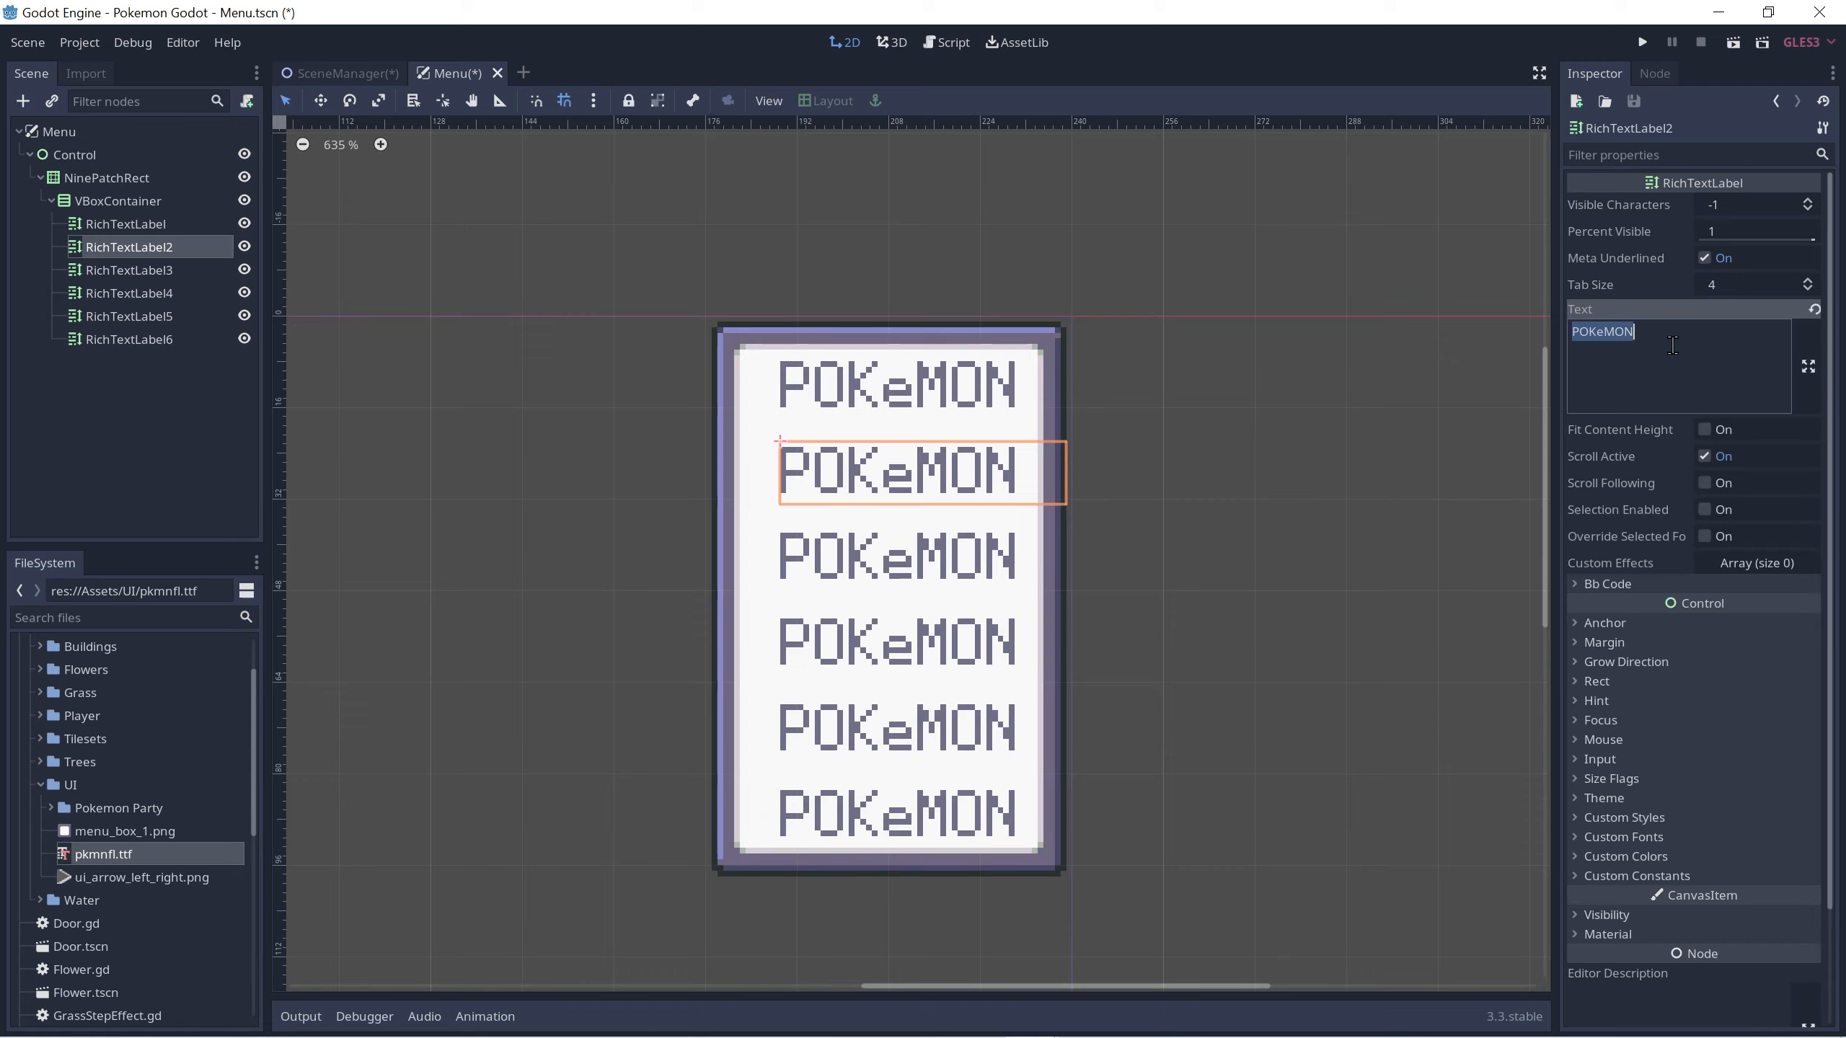
pyautogui.write('BAG')
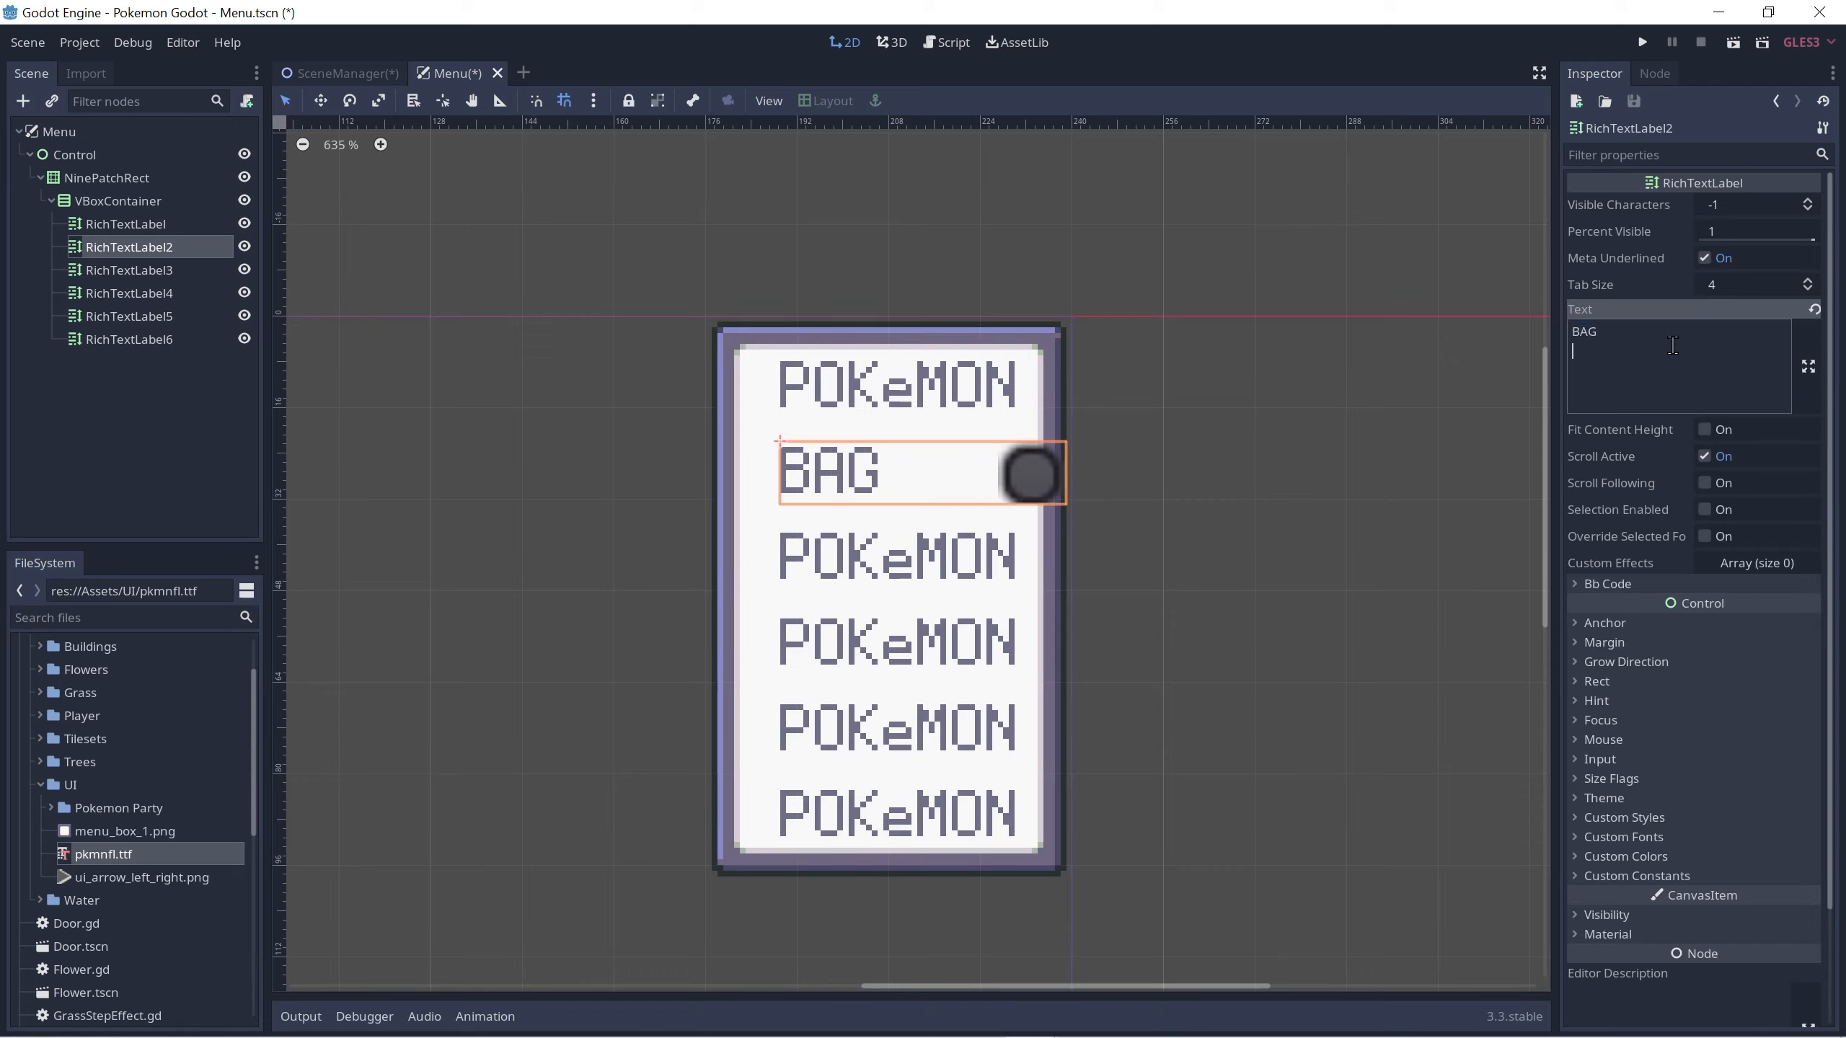
pyautogui.hotkey('ctrl', 's')
# Step: Set the third menu label's text to the player's name
pyautogui.click(841, 580)
pyautogui.click(1672, 331)
pyautogui.hotkey('ctrl', 'a')
pyautogui.write('Arkeve')
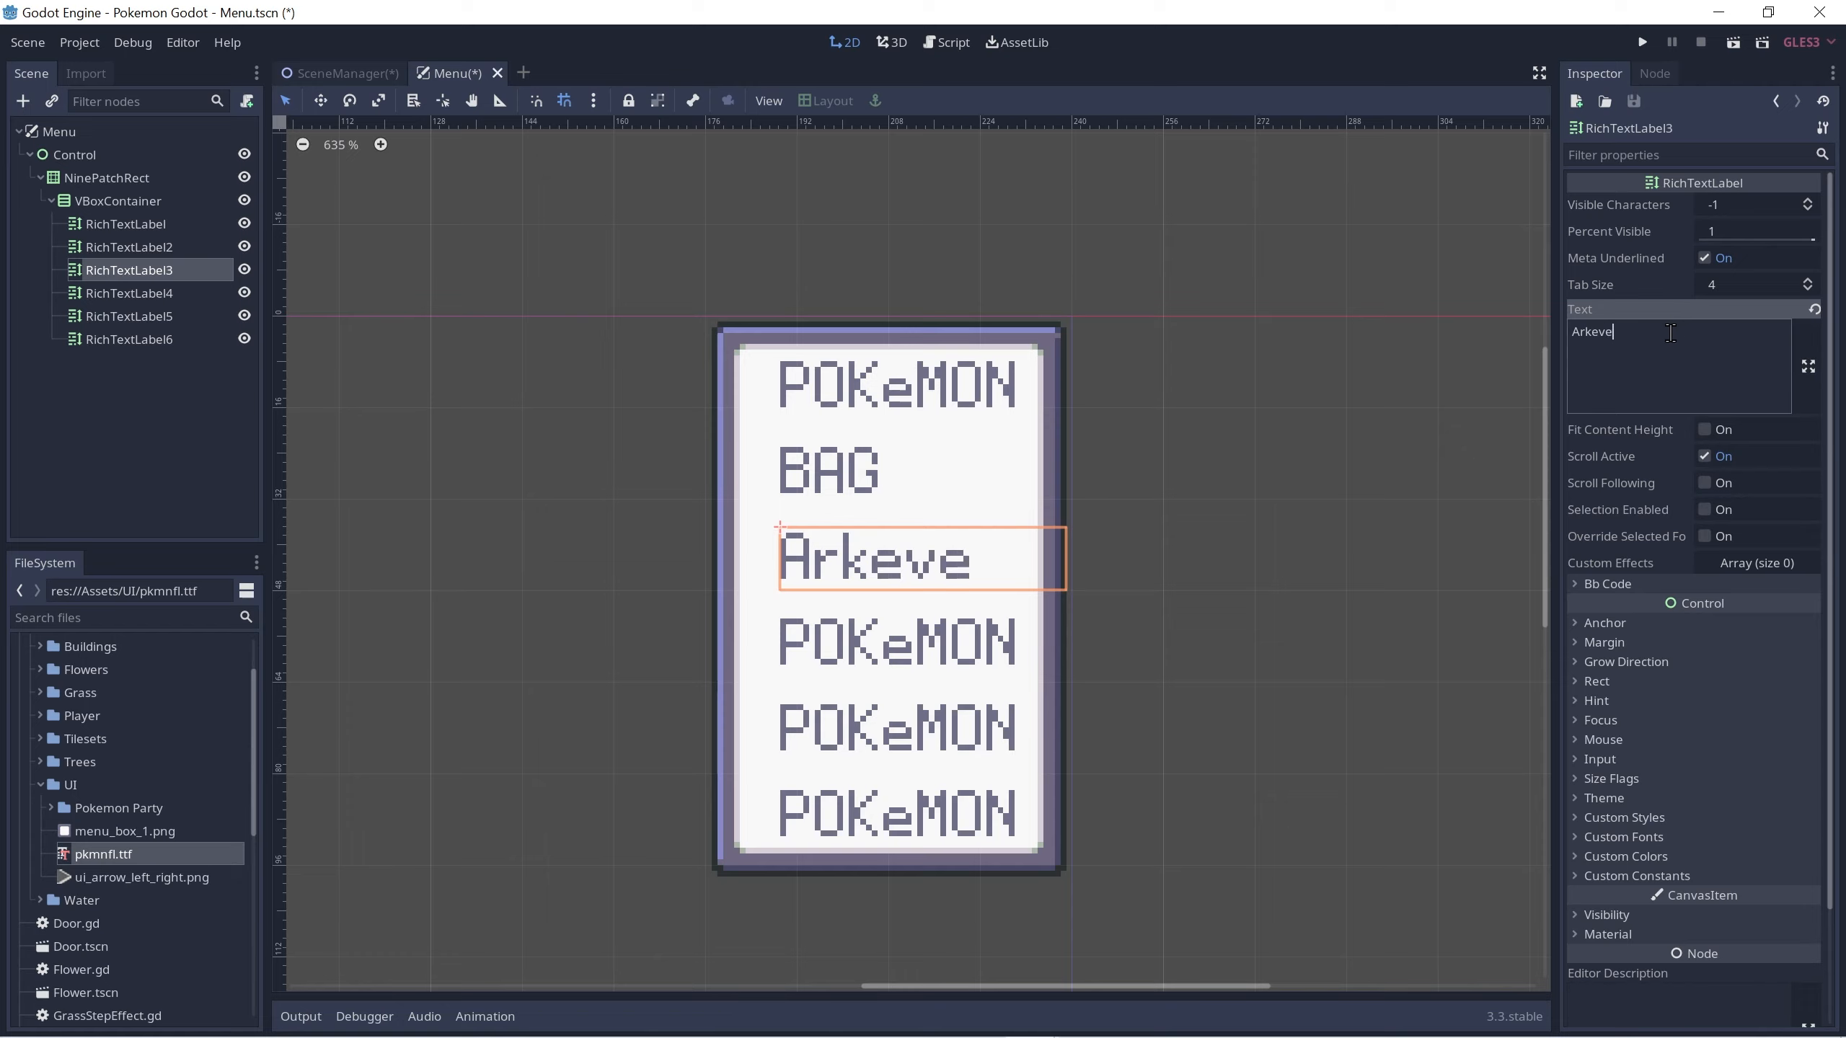
pyautogui.hotkey('ctrl', 's')
# Step: Set the fourth menu label's text to "SAVE"
pyautogui.click(937, 640)
pyautogui.click(1581, 351)
pyautogui.hotkey('ctrl', 'a')
pyautogui.write('SAVE')
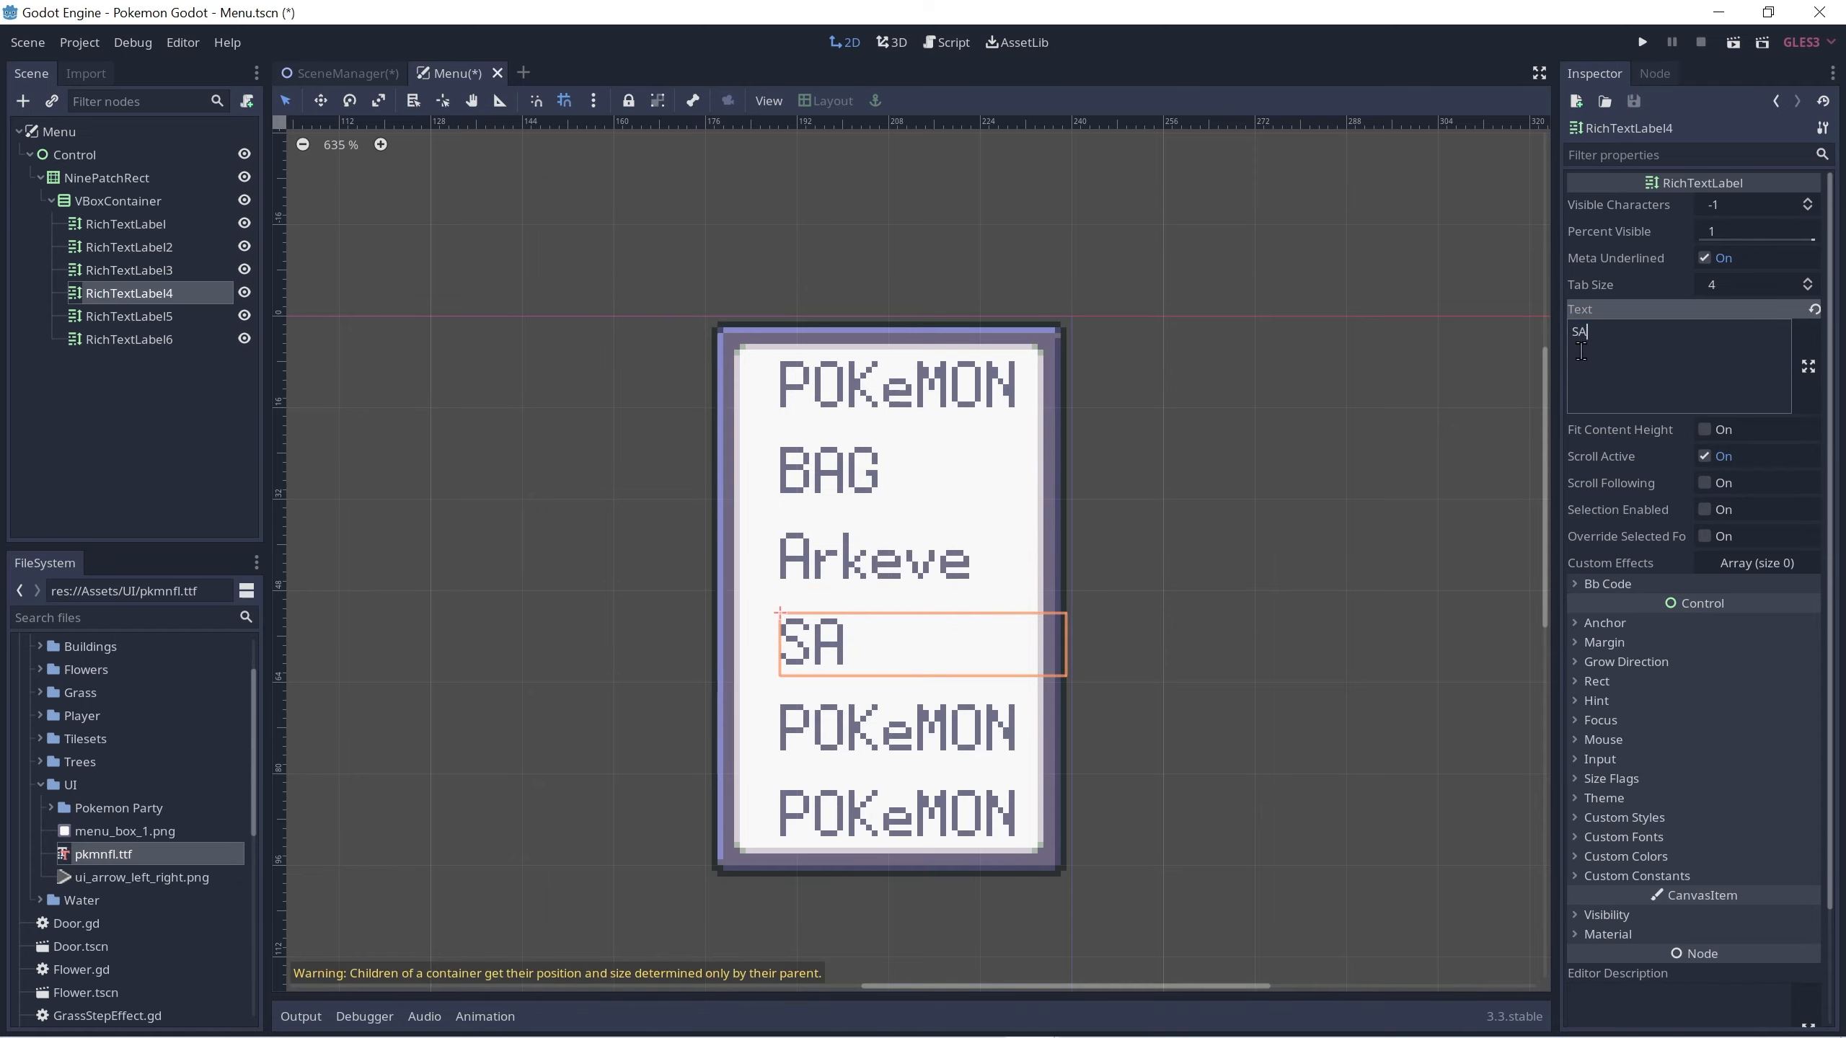
# Step: Set the fifth menu label's text to "OPTION"
pyautogui.click(896, 742)
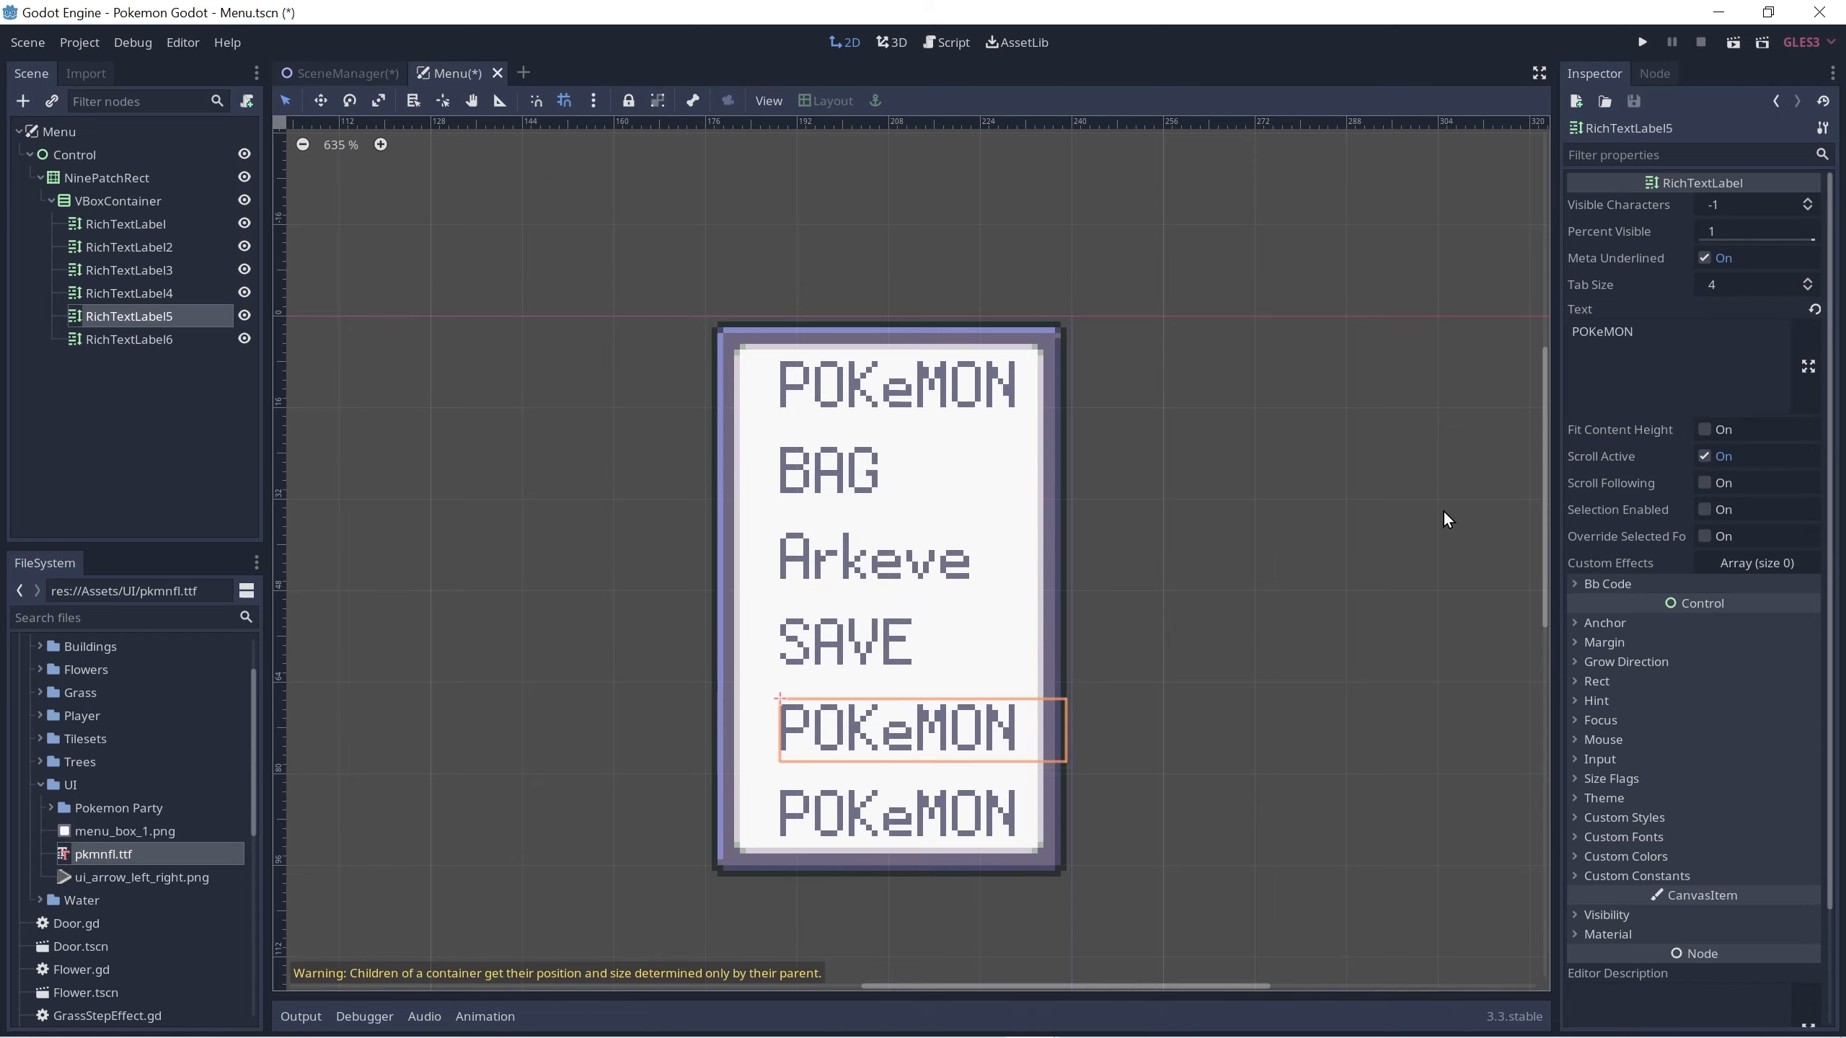
pyautogui.click(1686, 356)
pyautogui.hotkey('ctrl', 'a')
pyautogui.write('OPTION')
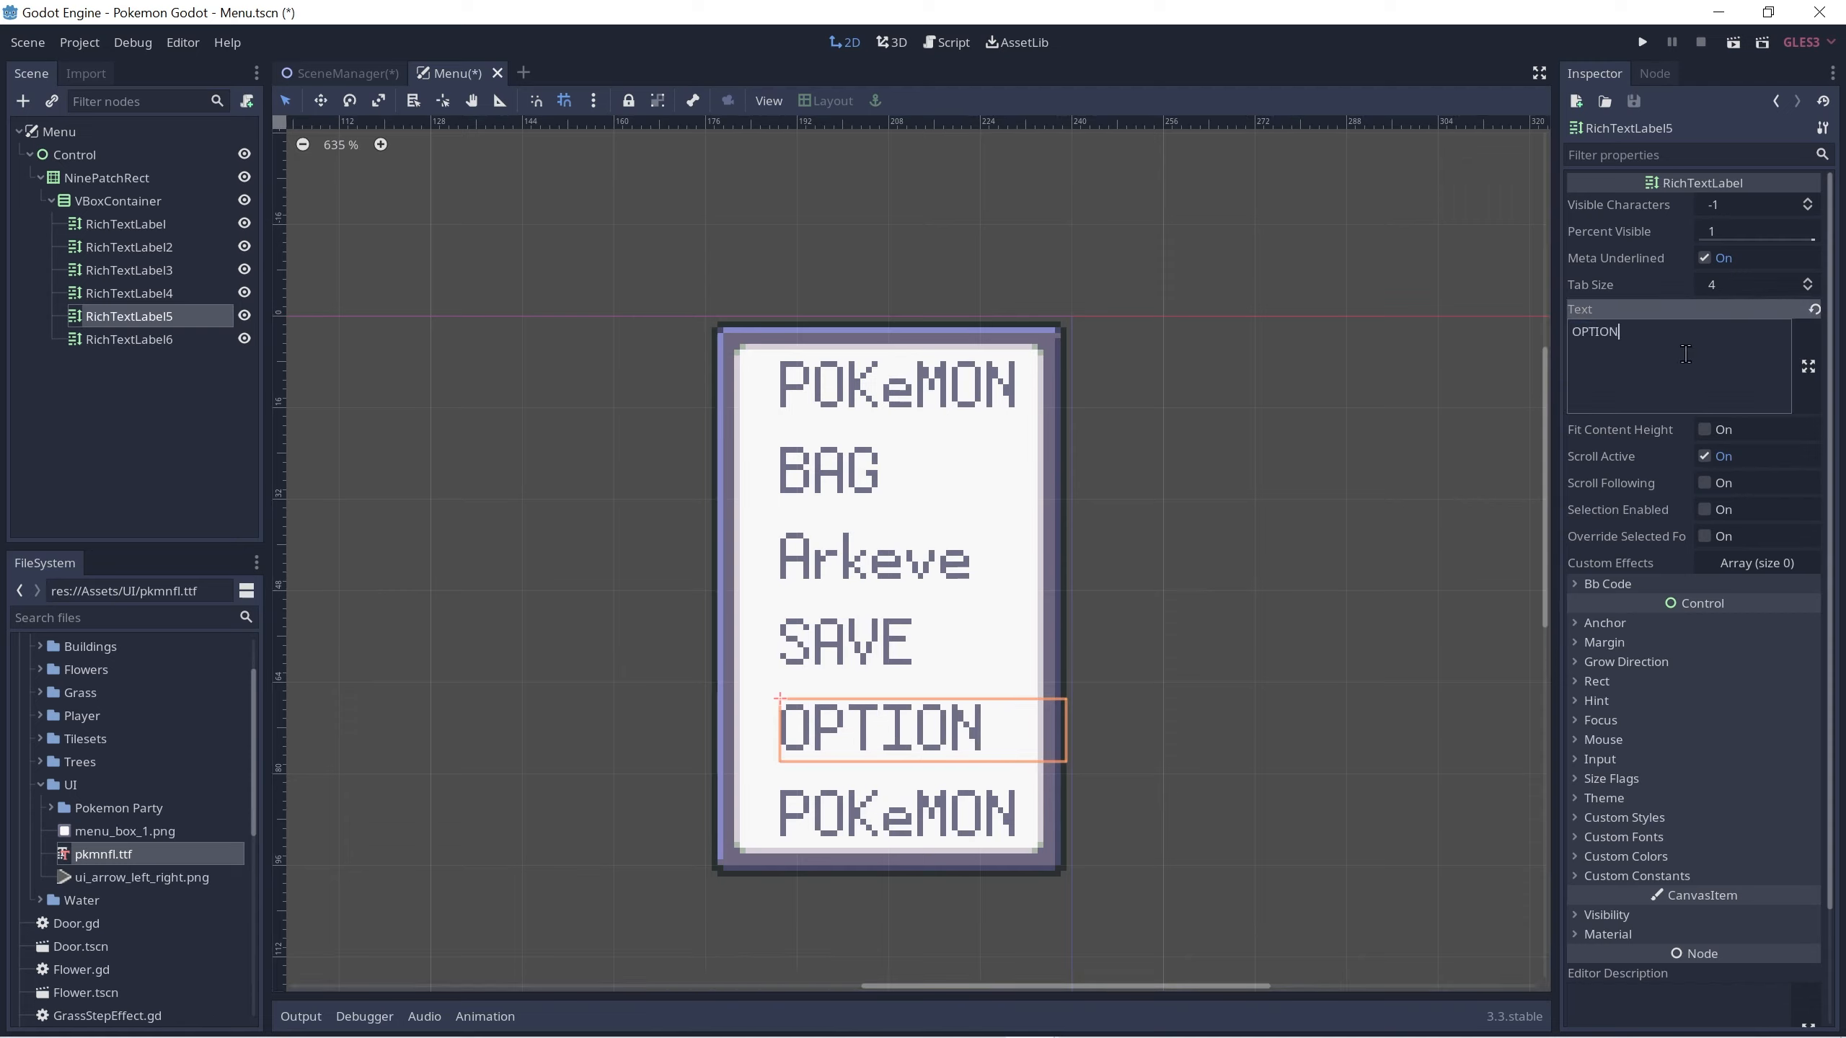
# Step: Set the sixth menu label's text to "EXIT" and save the scene
pyautogui.click(871, 816)
pyautogui.click(1686, 356)
pyautogui.hotkey('ctrl', 'a')
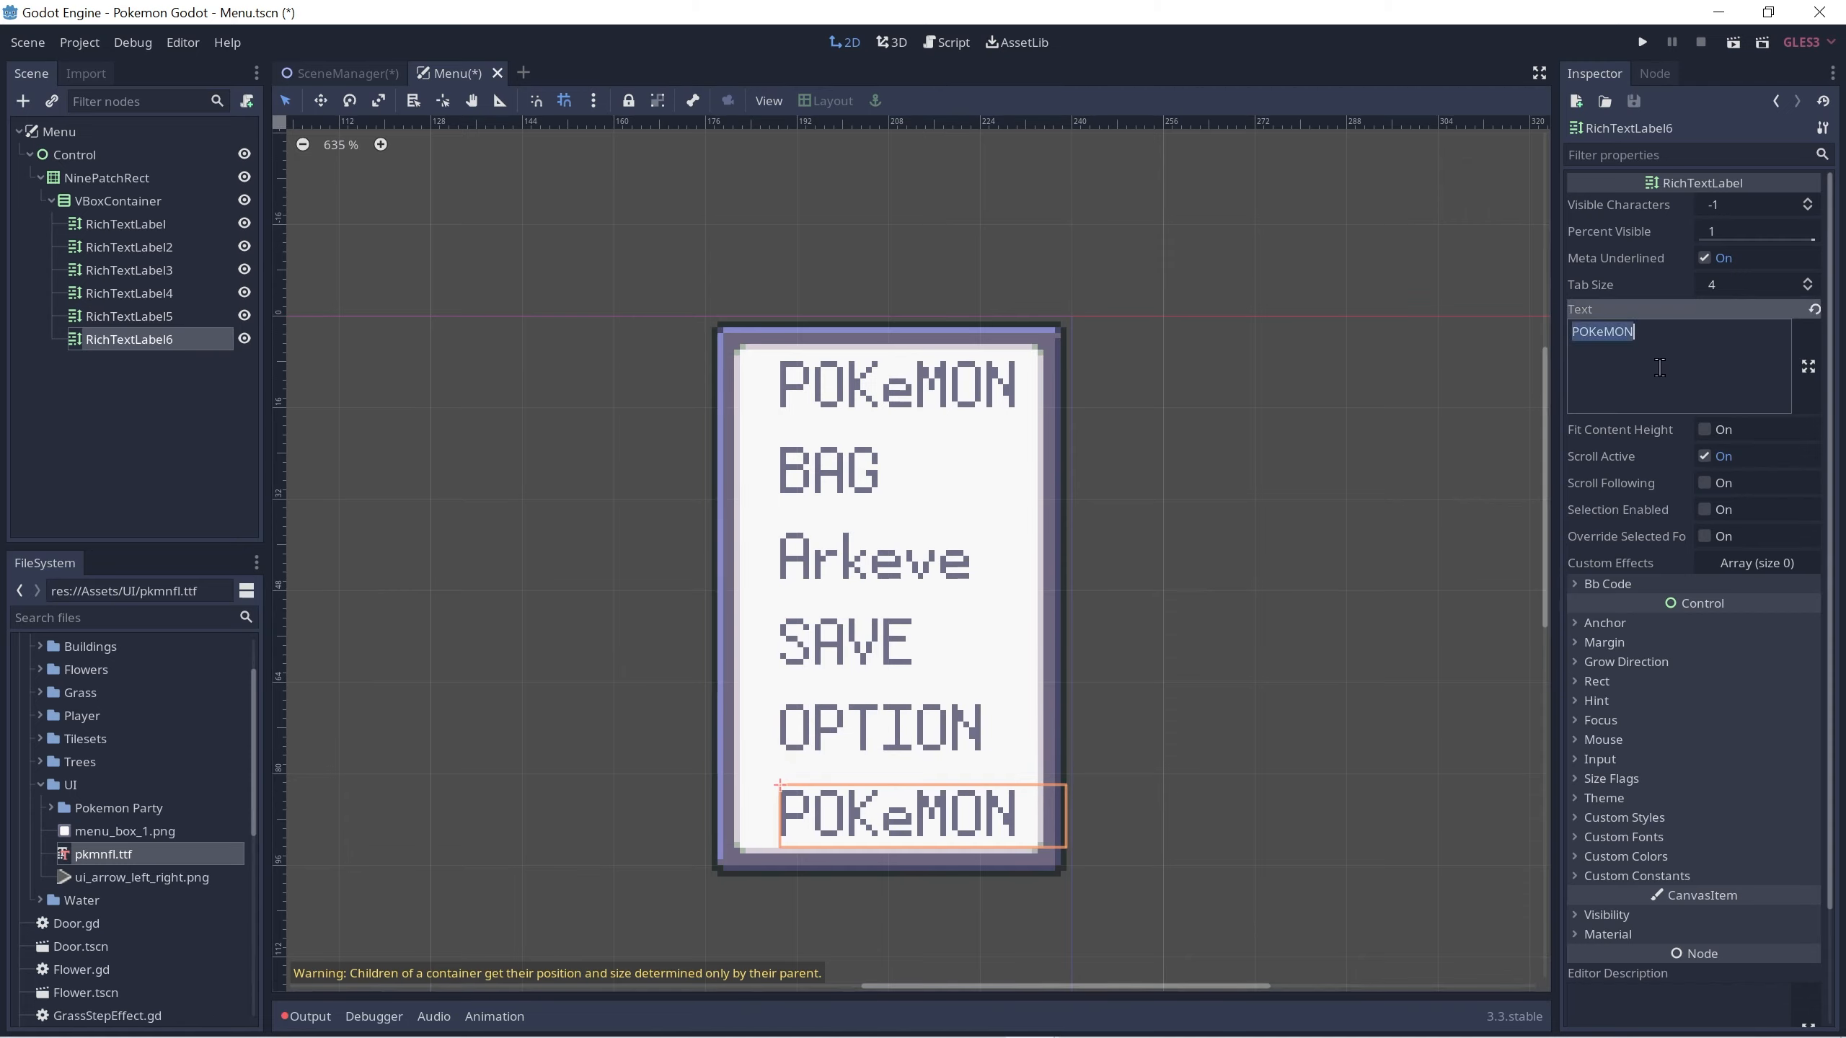
pyautogui.write('EXIT')
pyautogui.click(1162, 556)
pyautogui.scroll(-1, 1163, 555)
pyautogui.hotkey('ctrl', 's')
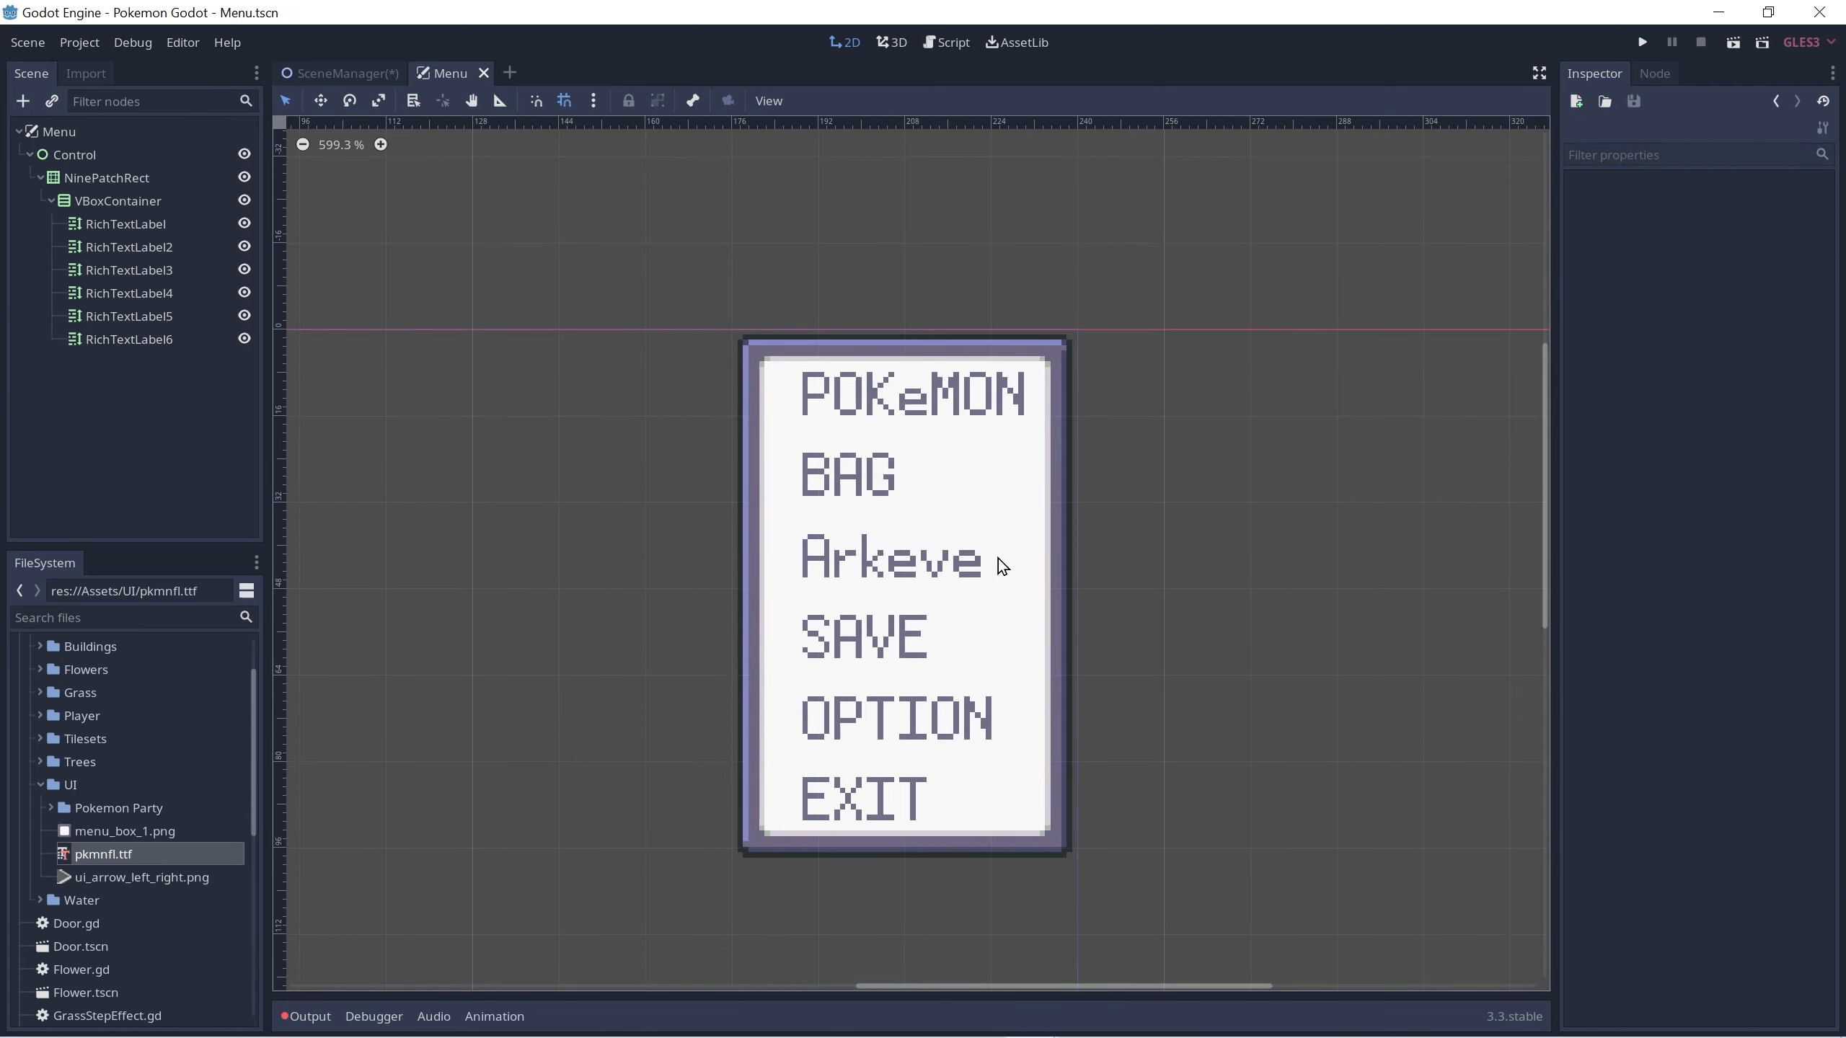
# Step: Shift the VBoxContainer 2 pixels to the right within the menu box and save the scene
pyautogui.click(118, 200)
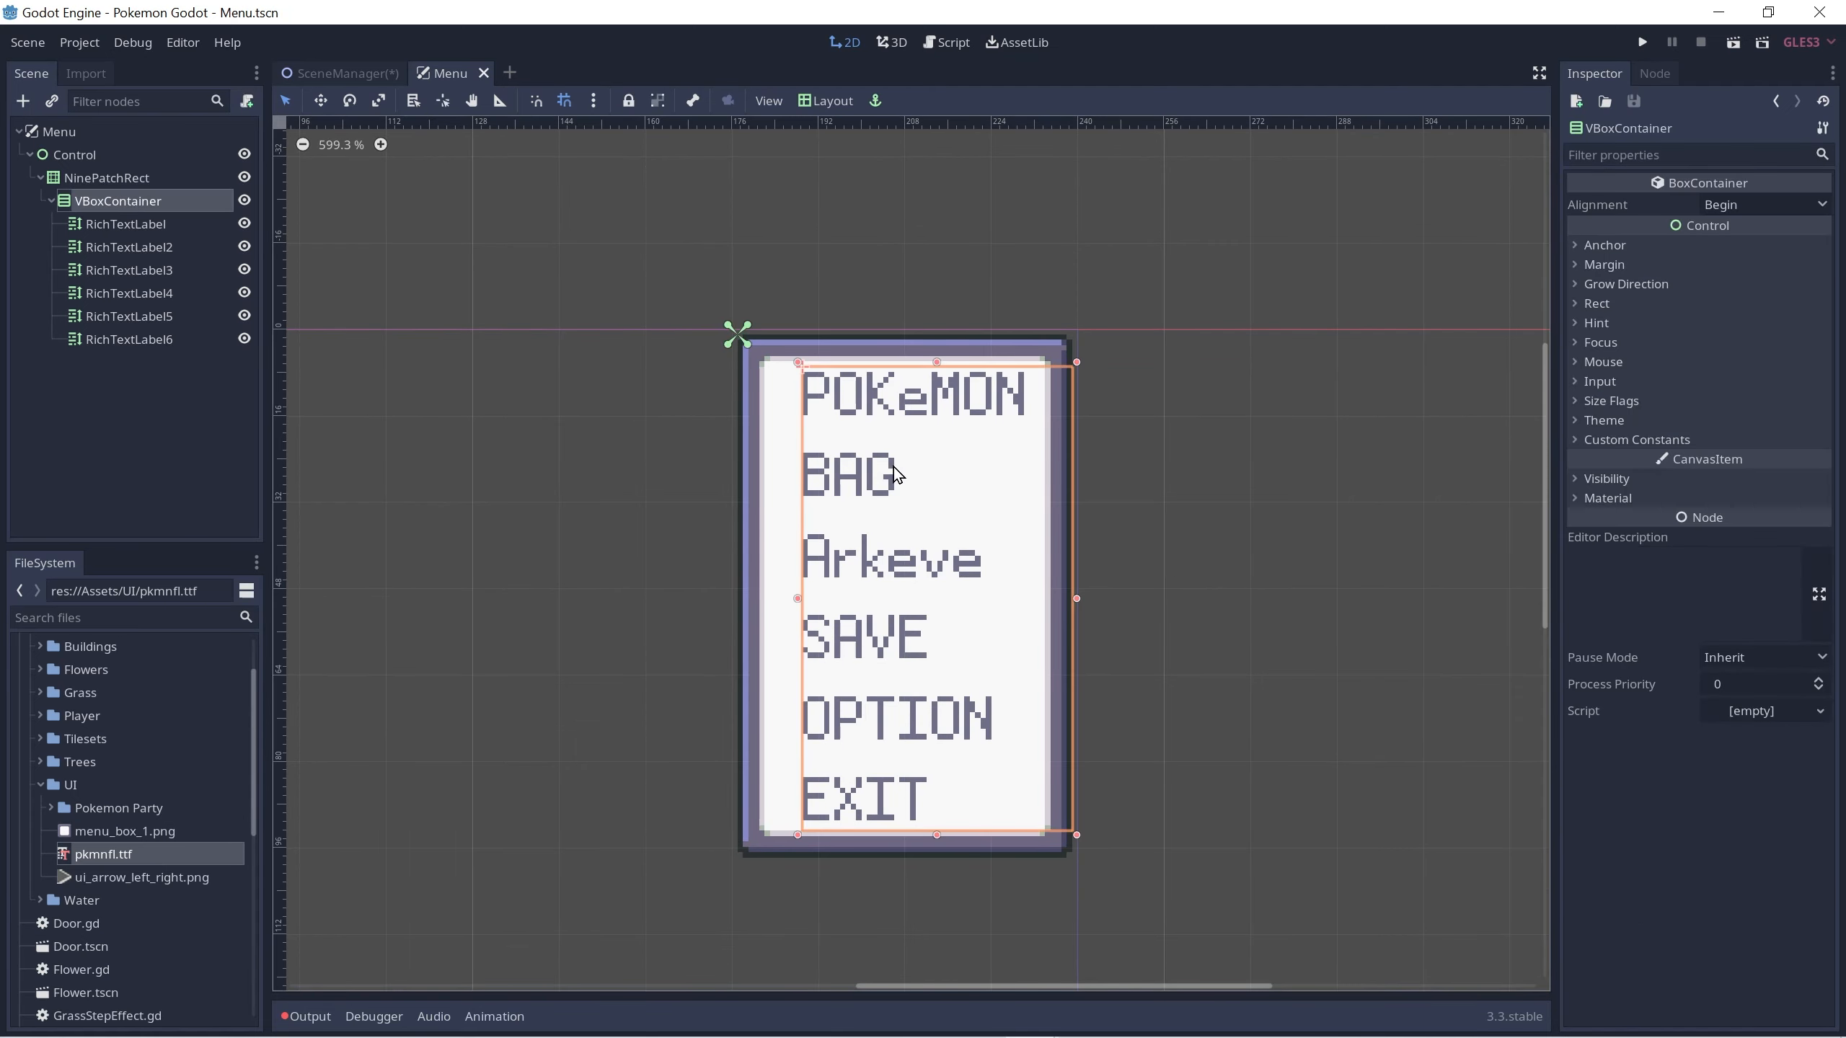
pyautogui.press('Right')
pyautogui.press('Right')
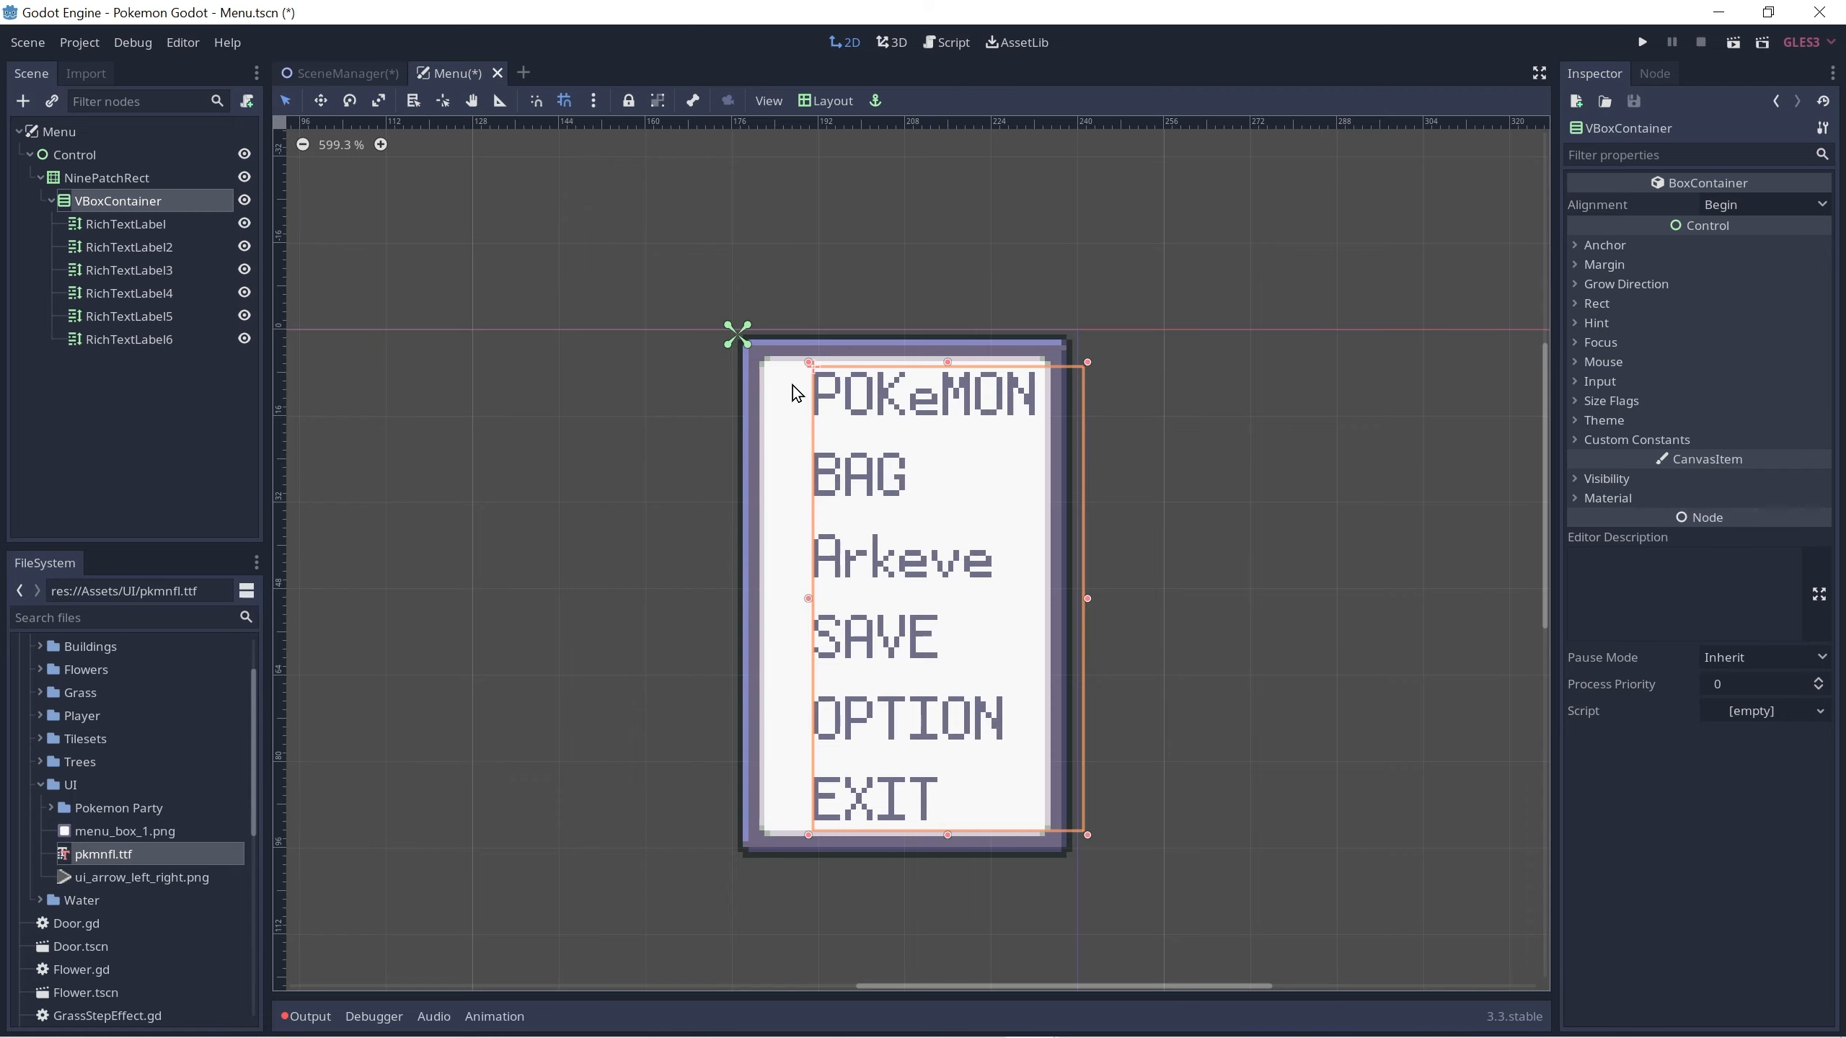
pyautogui.click(443, 593)
pyautogui.hotkey('ctrl', 's')
pyautogui.scroll(-5, 430, 594)
pyautogui.moveTo(430, 594); pyautogui.dragTo(902, 490, button='middle')
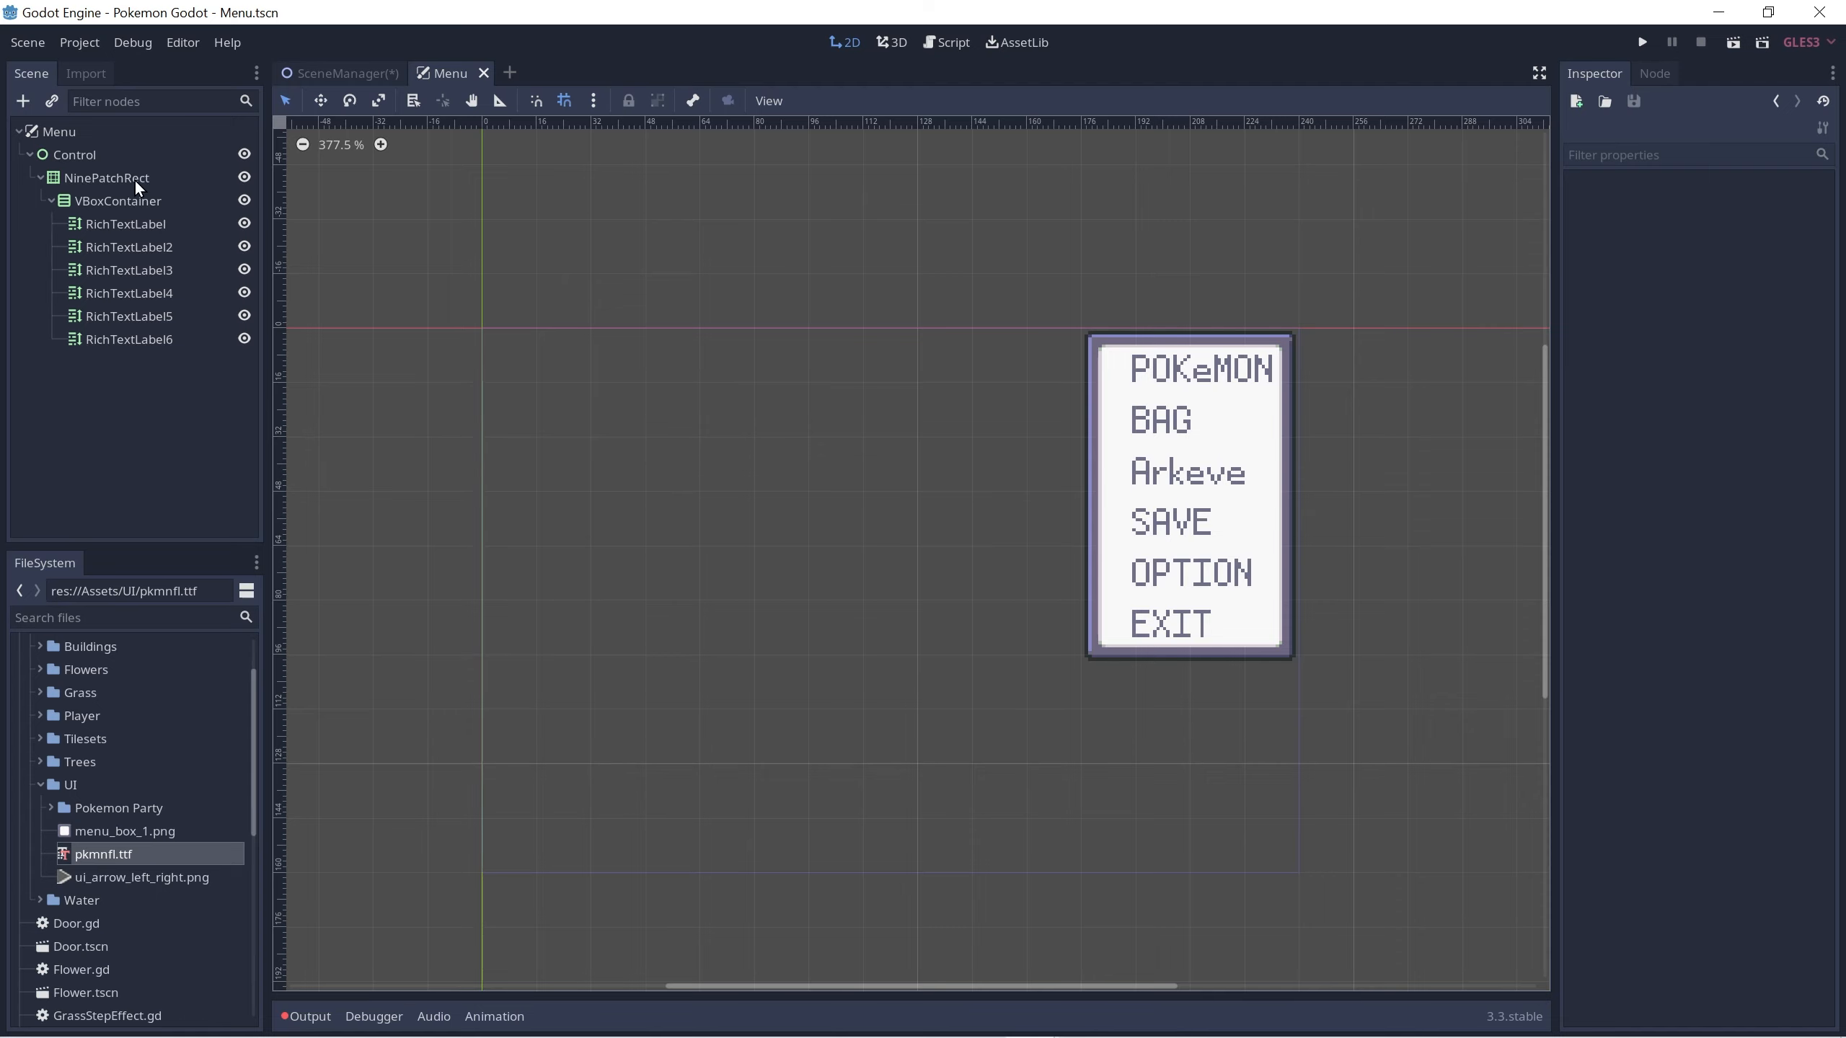
# Step: Add a TextureRect as a child of the NinePatchRect and assign ui_arrow_left_right.png as its texture
pyautogui.click(115, 179)
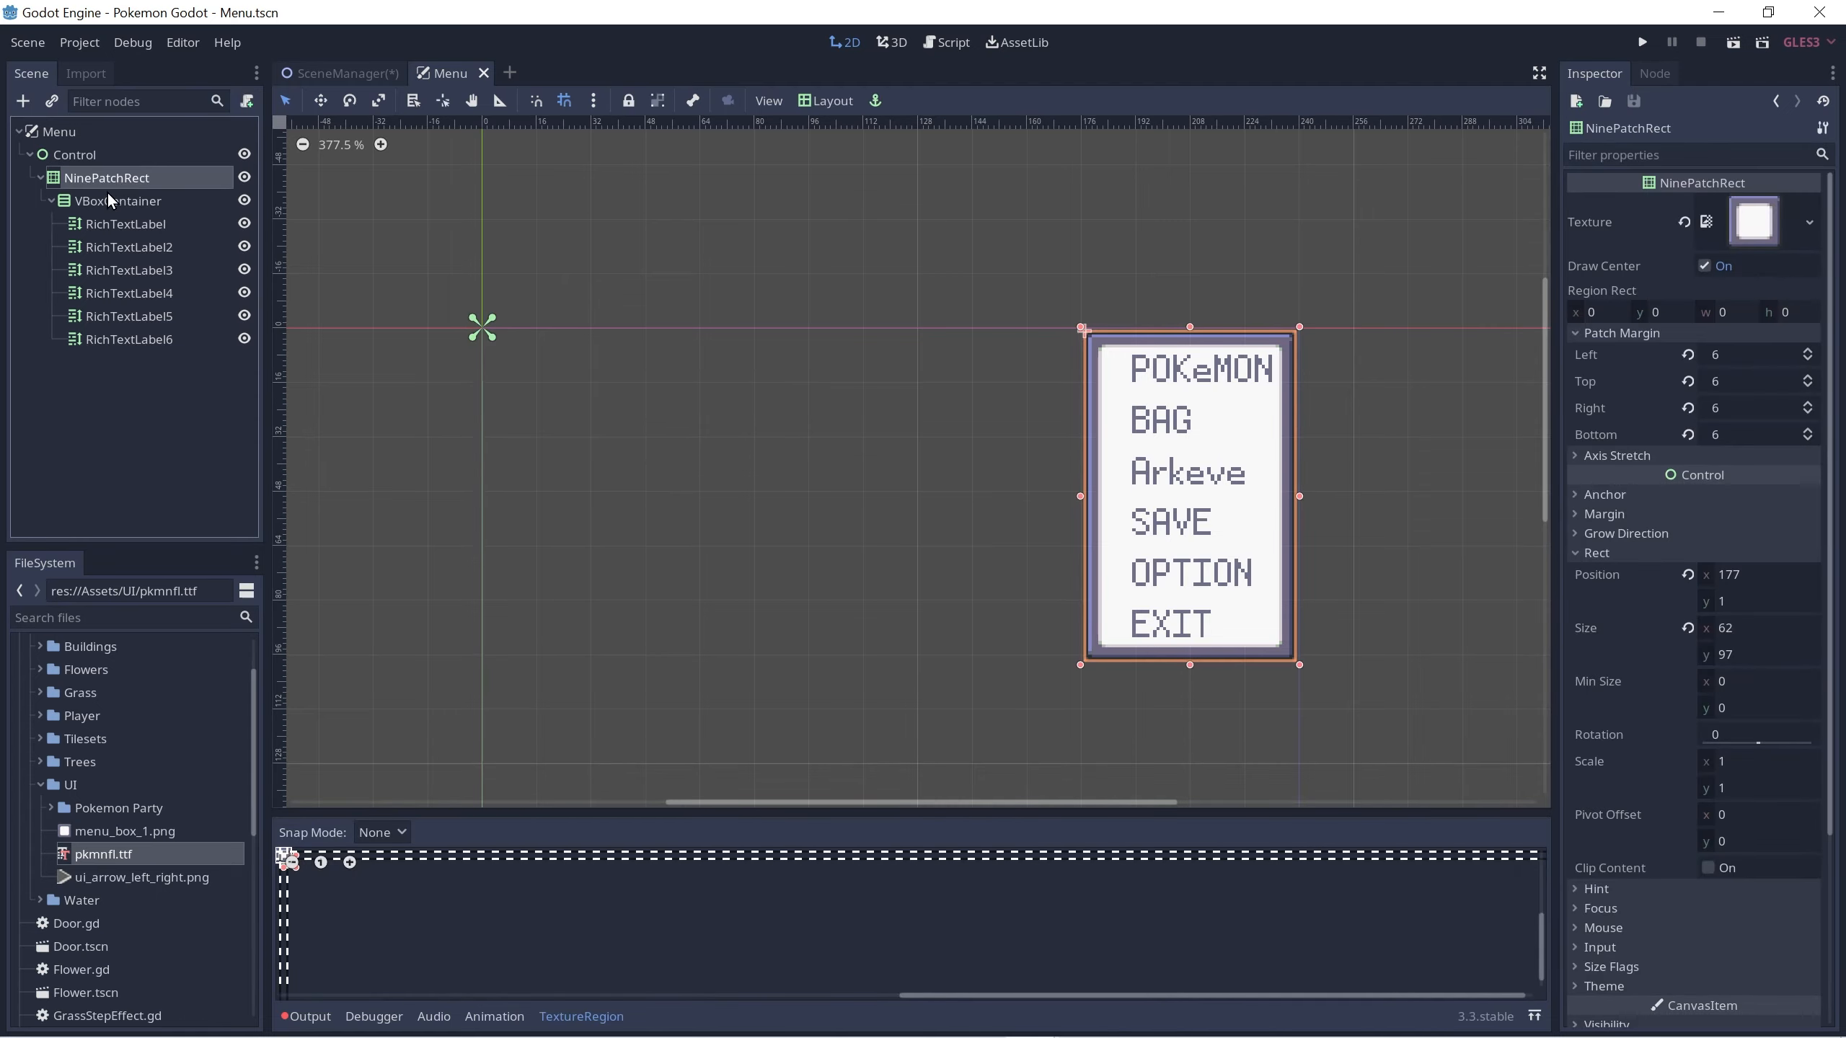
pyautogui.hotkey('ctrl', 'a')
pyautogui.write('Texture')
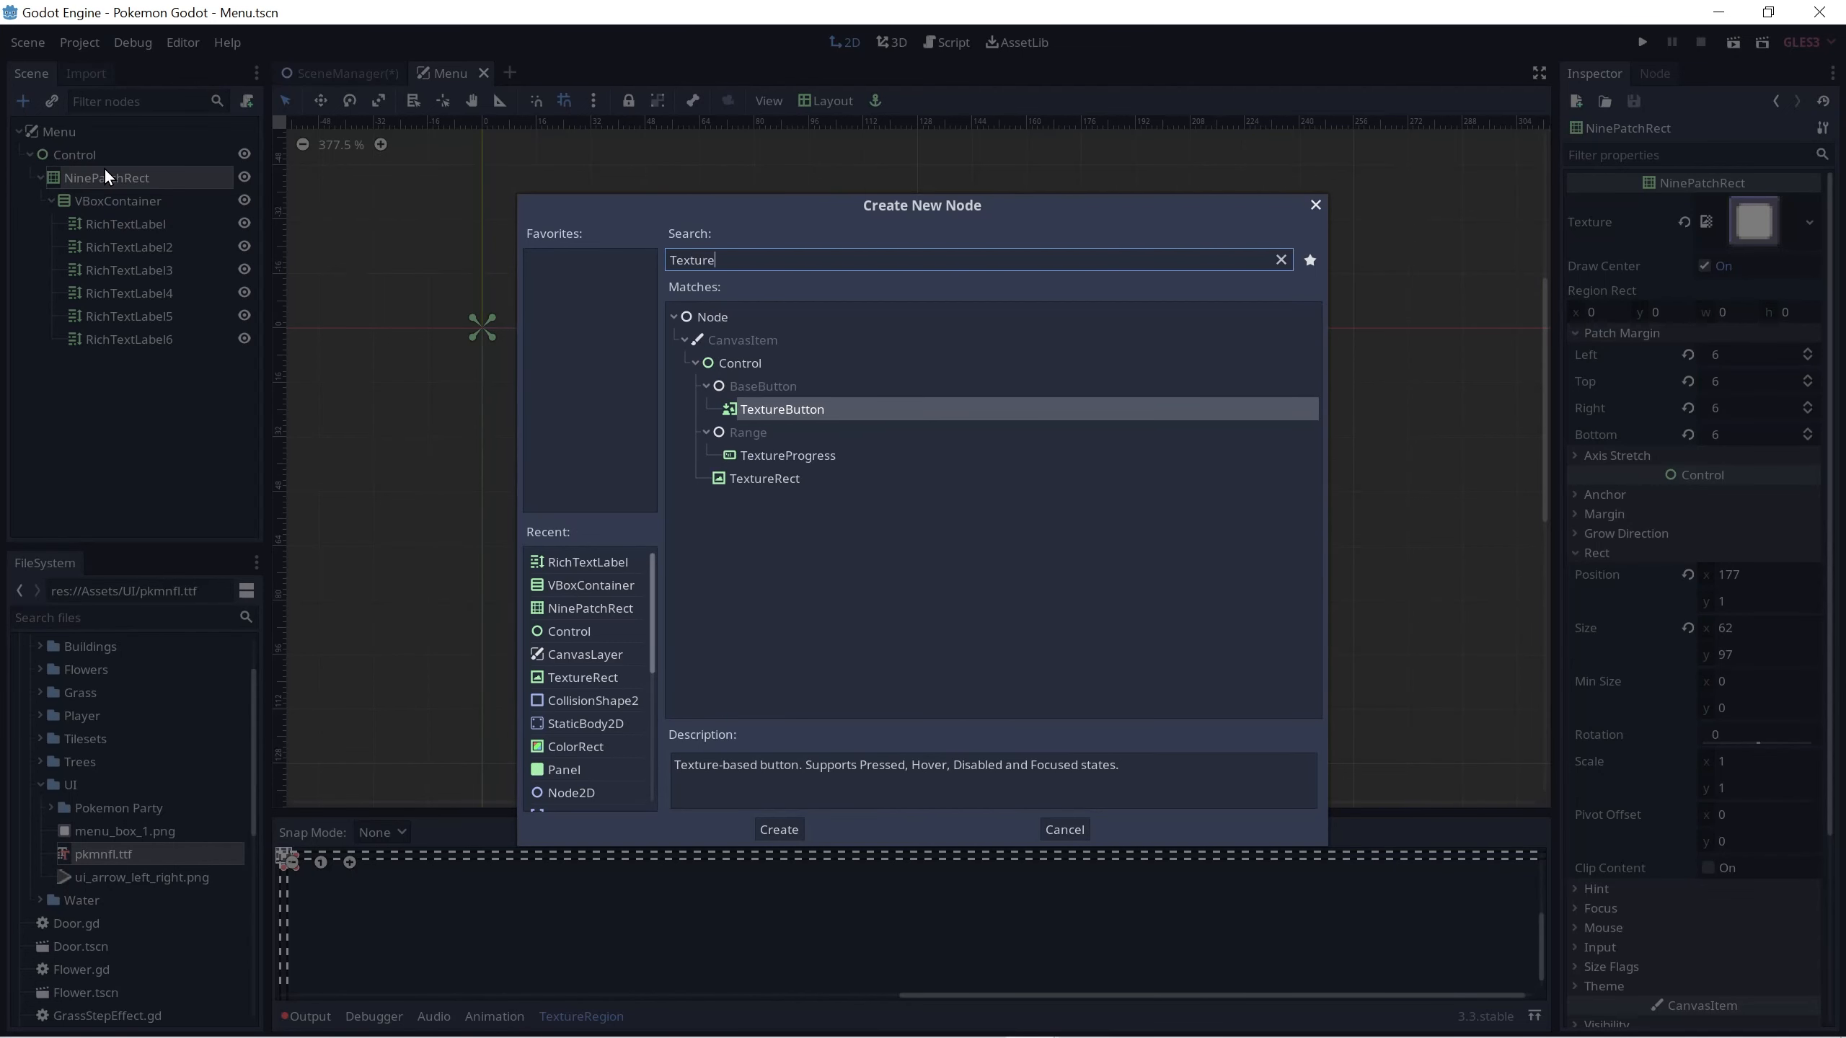
pyautogui.press('Down')
pyautogui.press('Down')
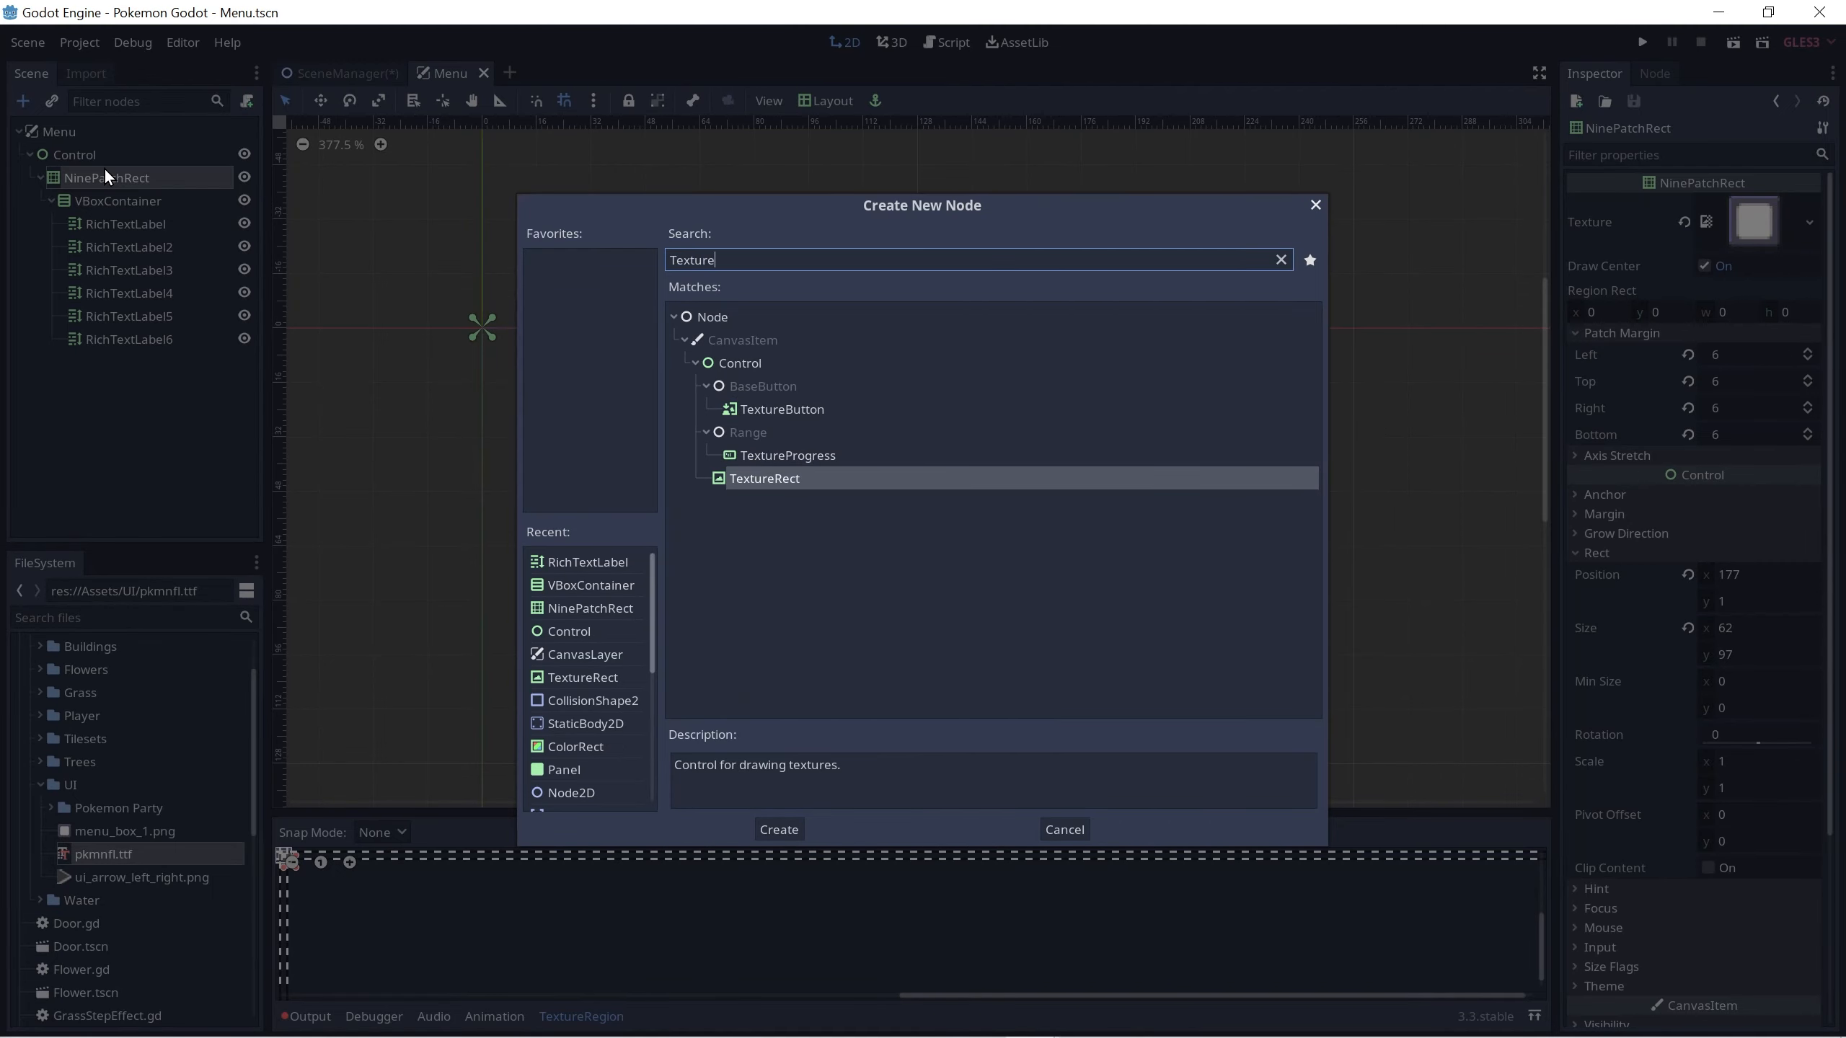
pyautogui.press('Return')
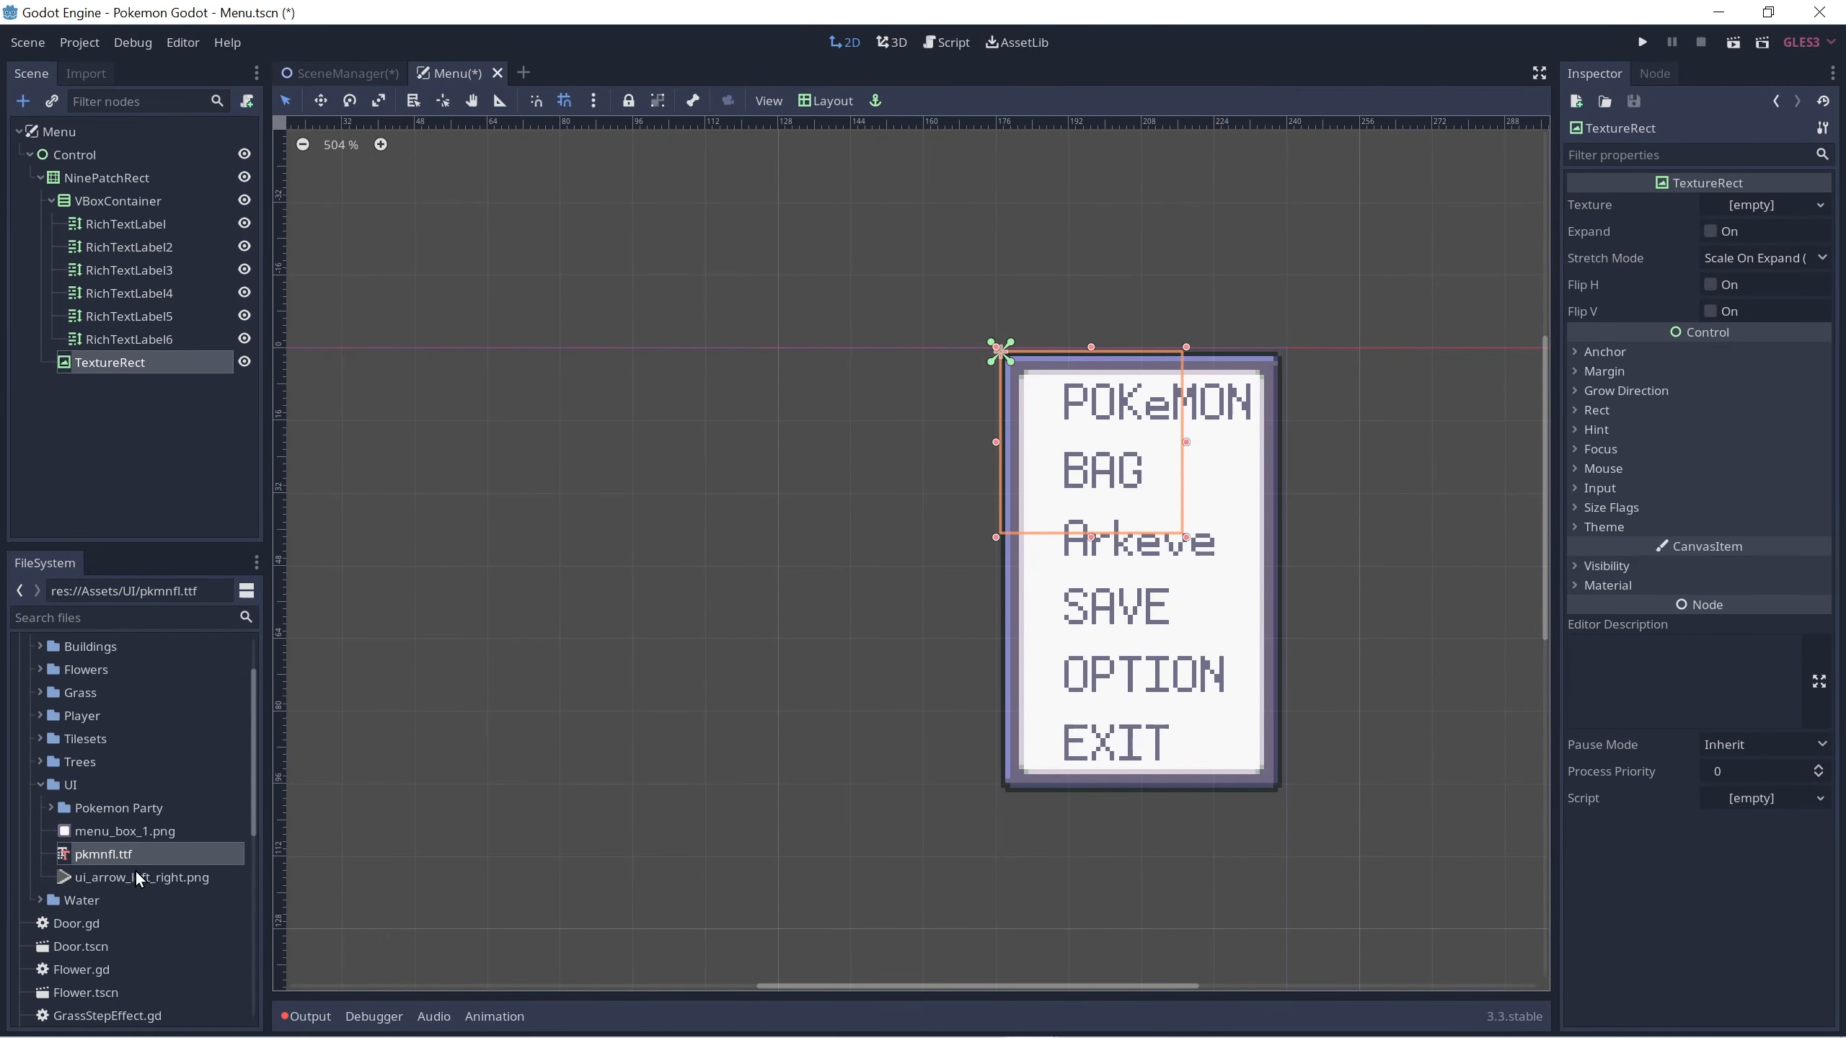
pyautogui.click(135, 873)
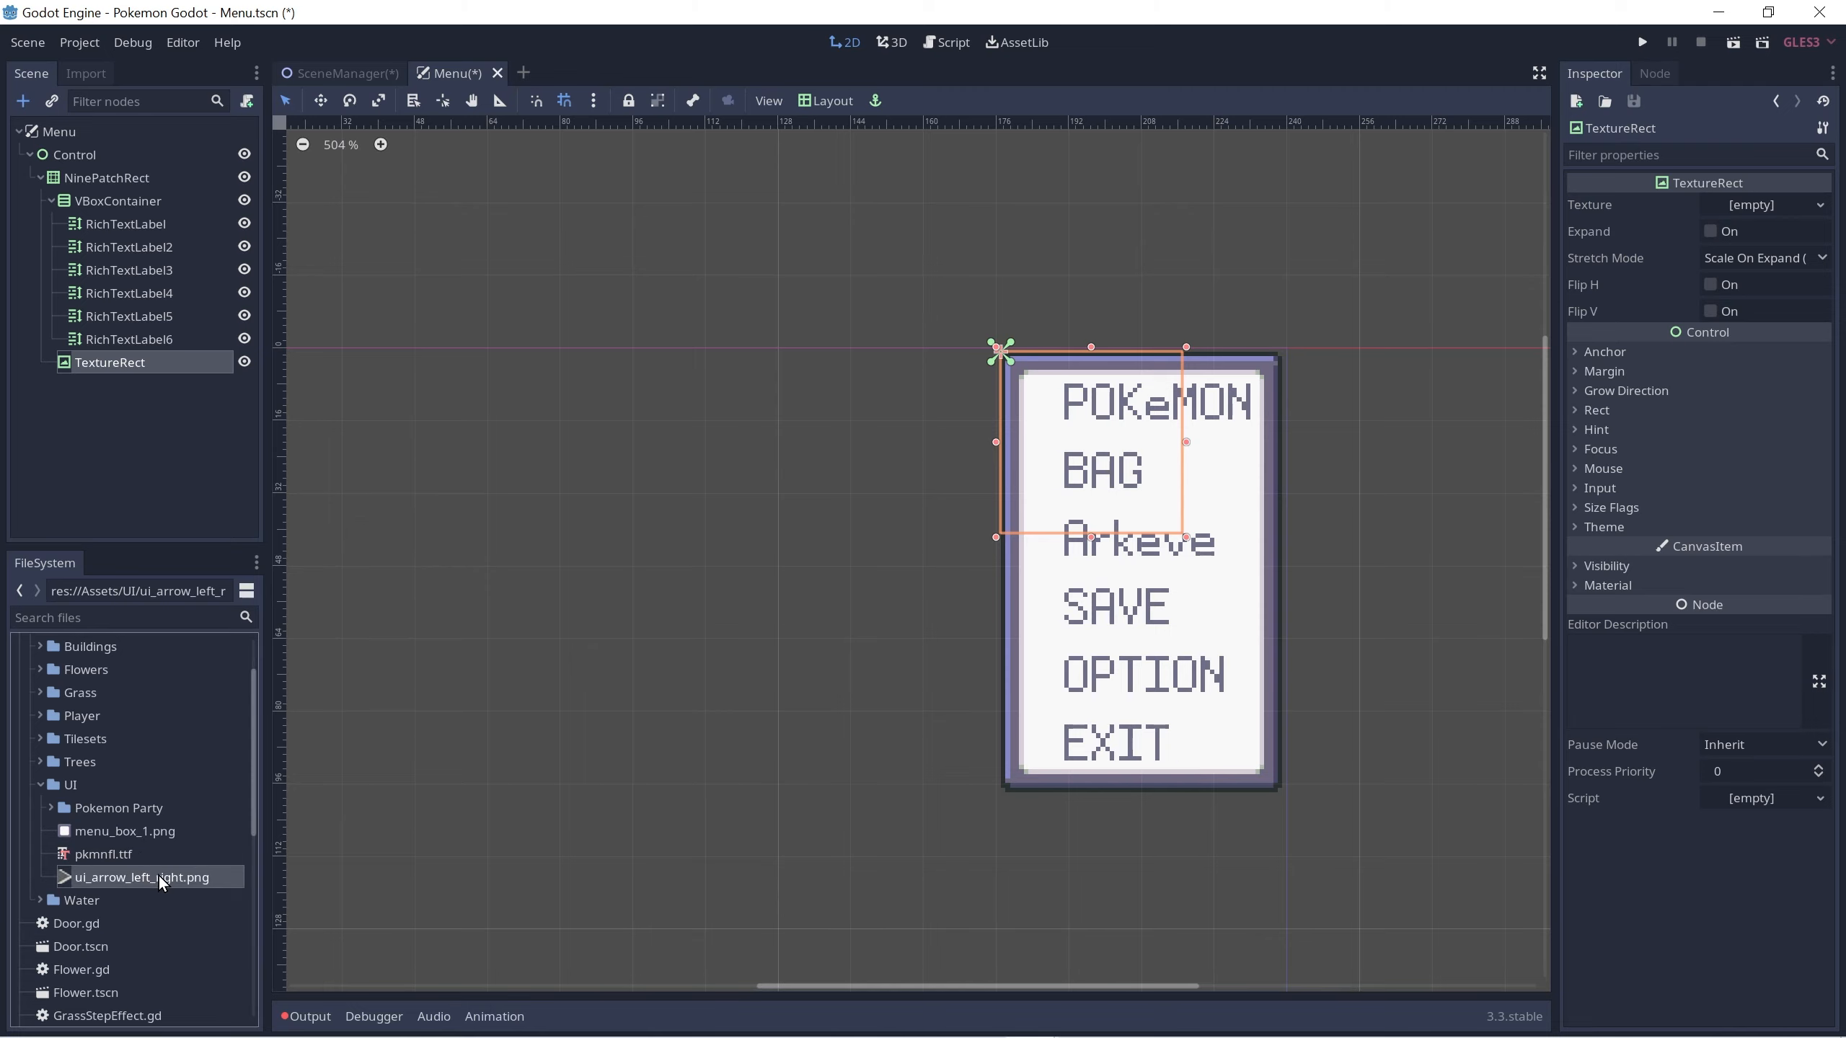
pyautogui.moveTo(94, 875); pyautogui.dragTo(1759, 207)
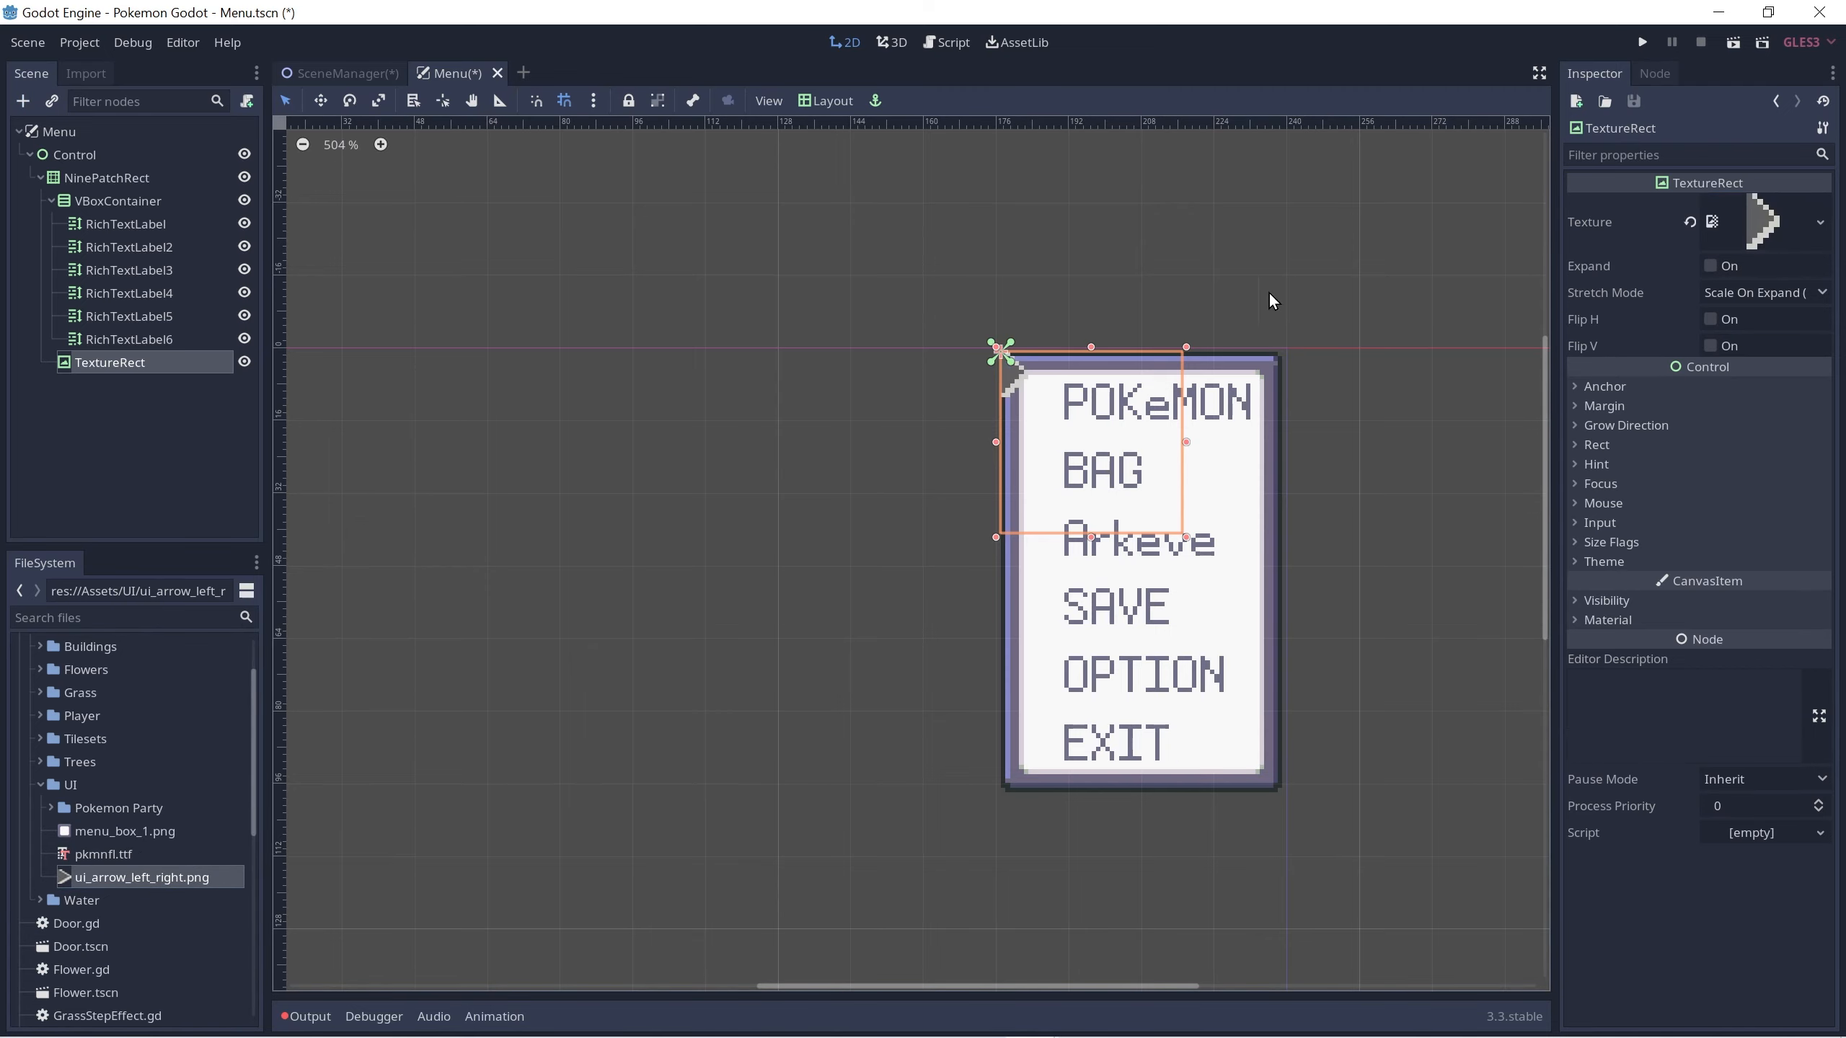
# Step: Move the arrow TextureRect inside the menu box, directly before the POKeMON label, and save the scene
pyautogui.scroll(3, 1228, 289)
pyautogui.moveTo(1138, 783); pyautogui.dragTo(831, 511)
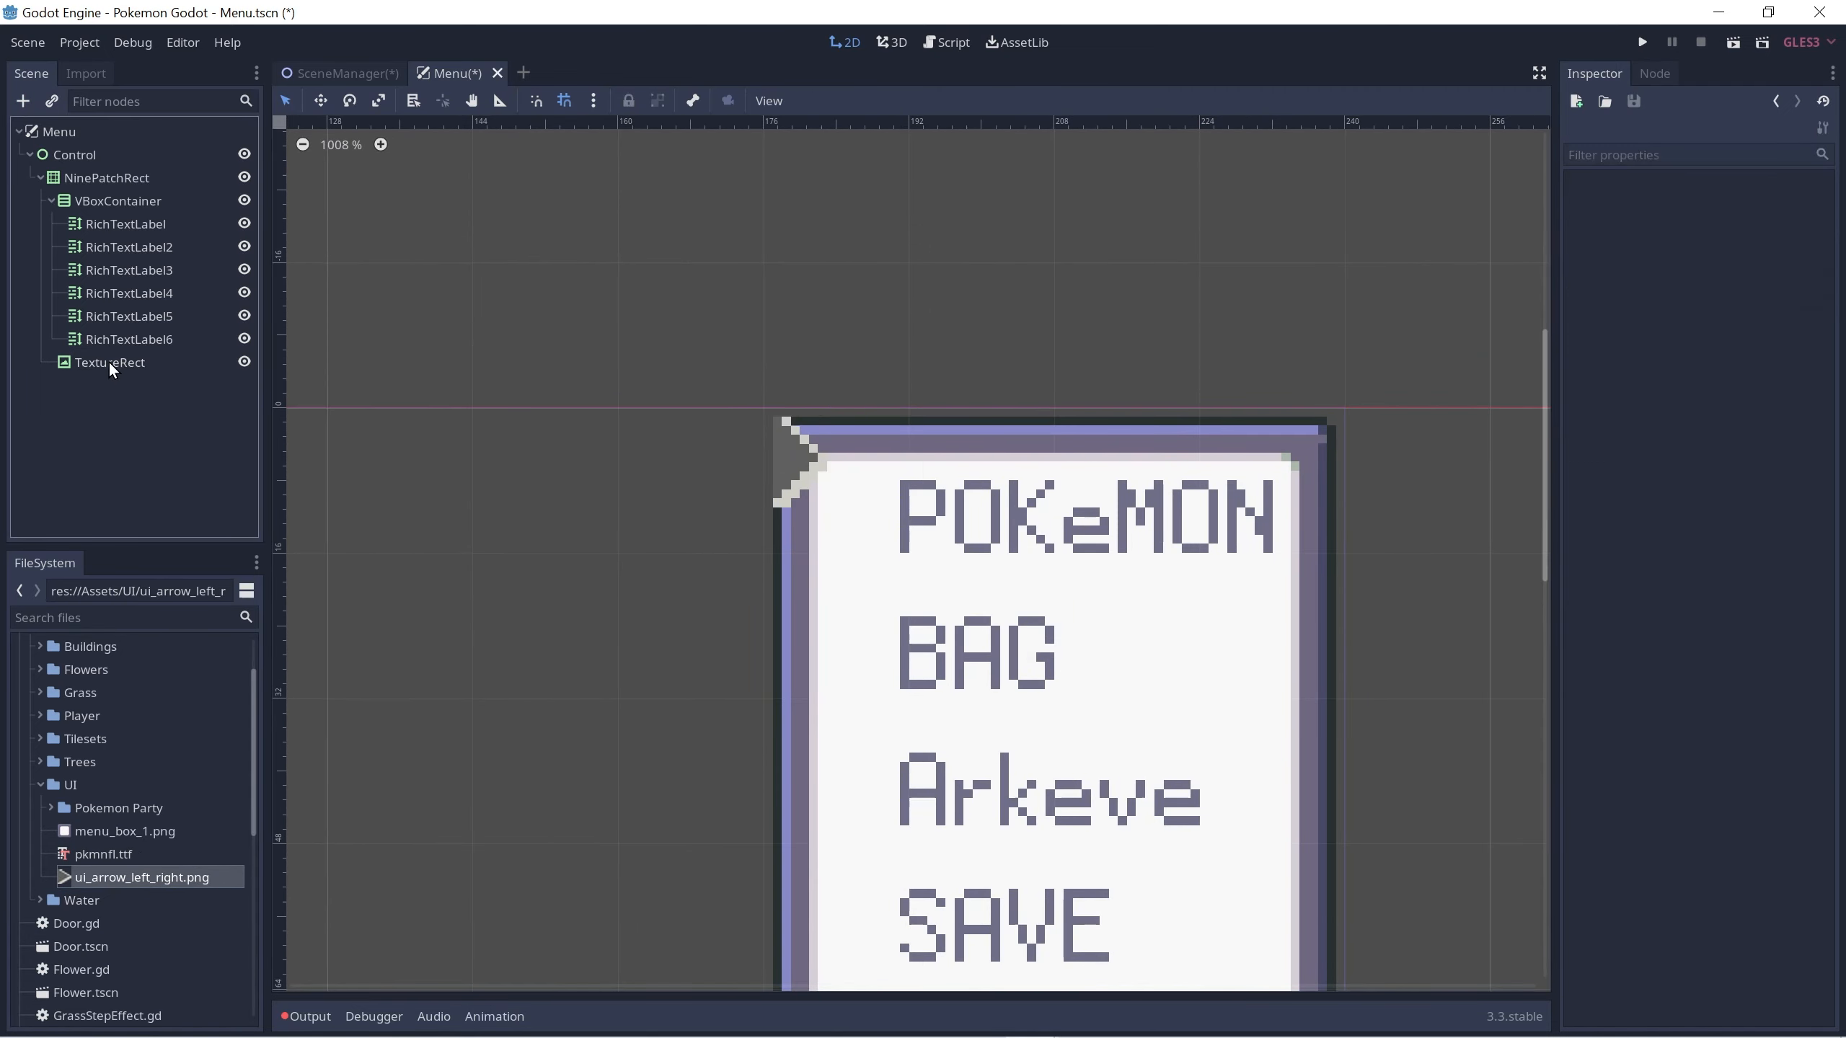
pyautogui.press('Right')
pyautogui.press('Right')
pyautogui.press('Right')
pyautogui.press('Right')
pyautogui.press('Right')
pyautogui.press('Right')
pyautogui.press('Down')
pyautogui.press('Down')
pyautogui.press('Down')
pyautogui.press('Down')
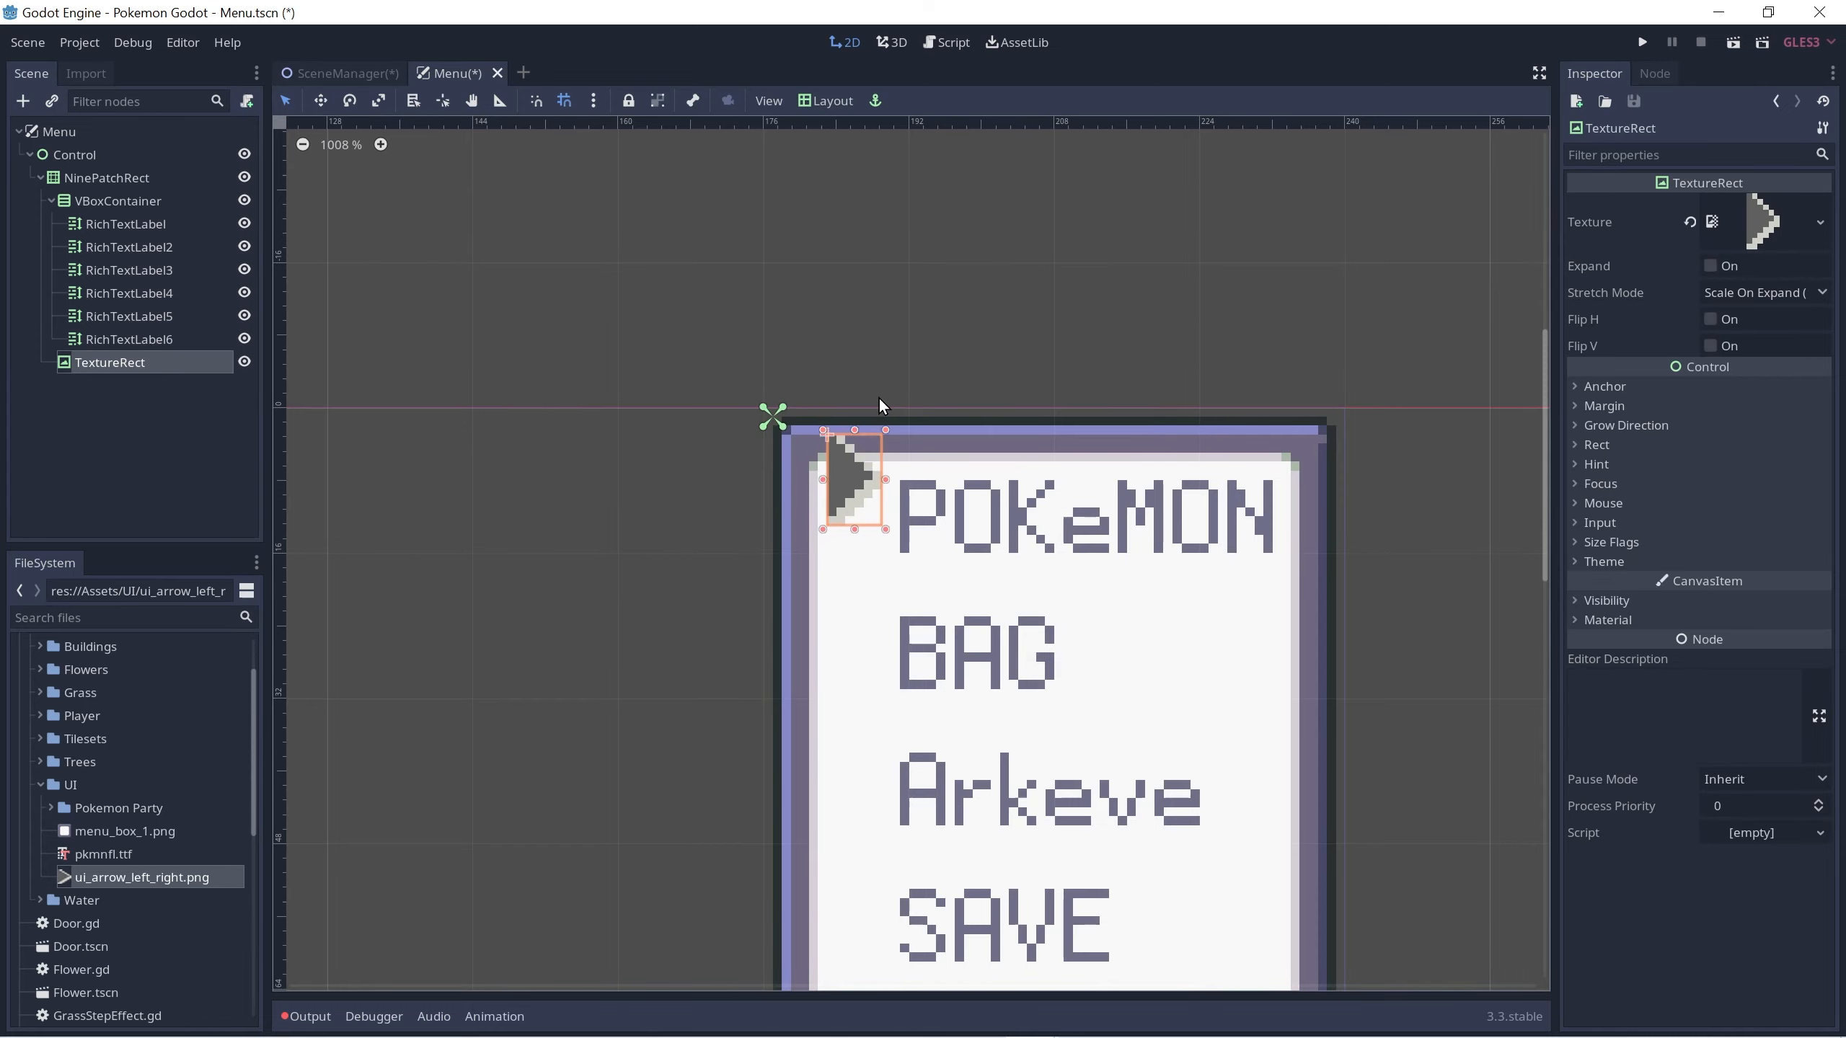
pyautogui.press('Down')
pyautogui.press('Down')
pyautogui.press('Down')
pyautogui.click(880, 399)
pyautogui.scroll(-3, 583, 525)
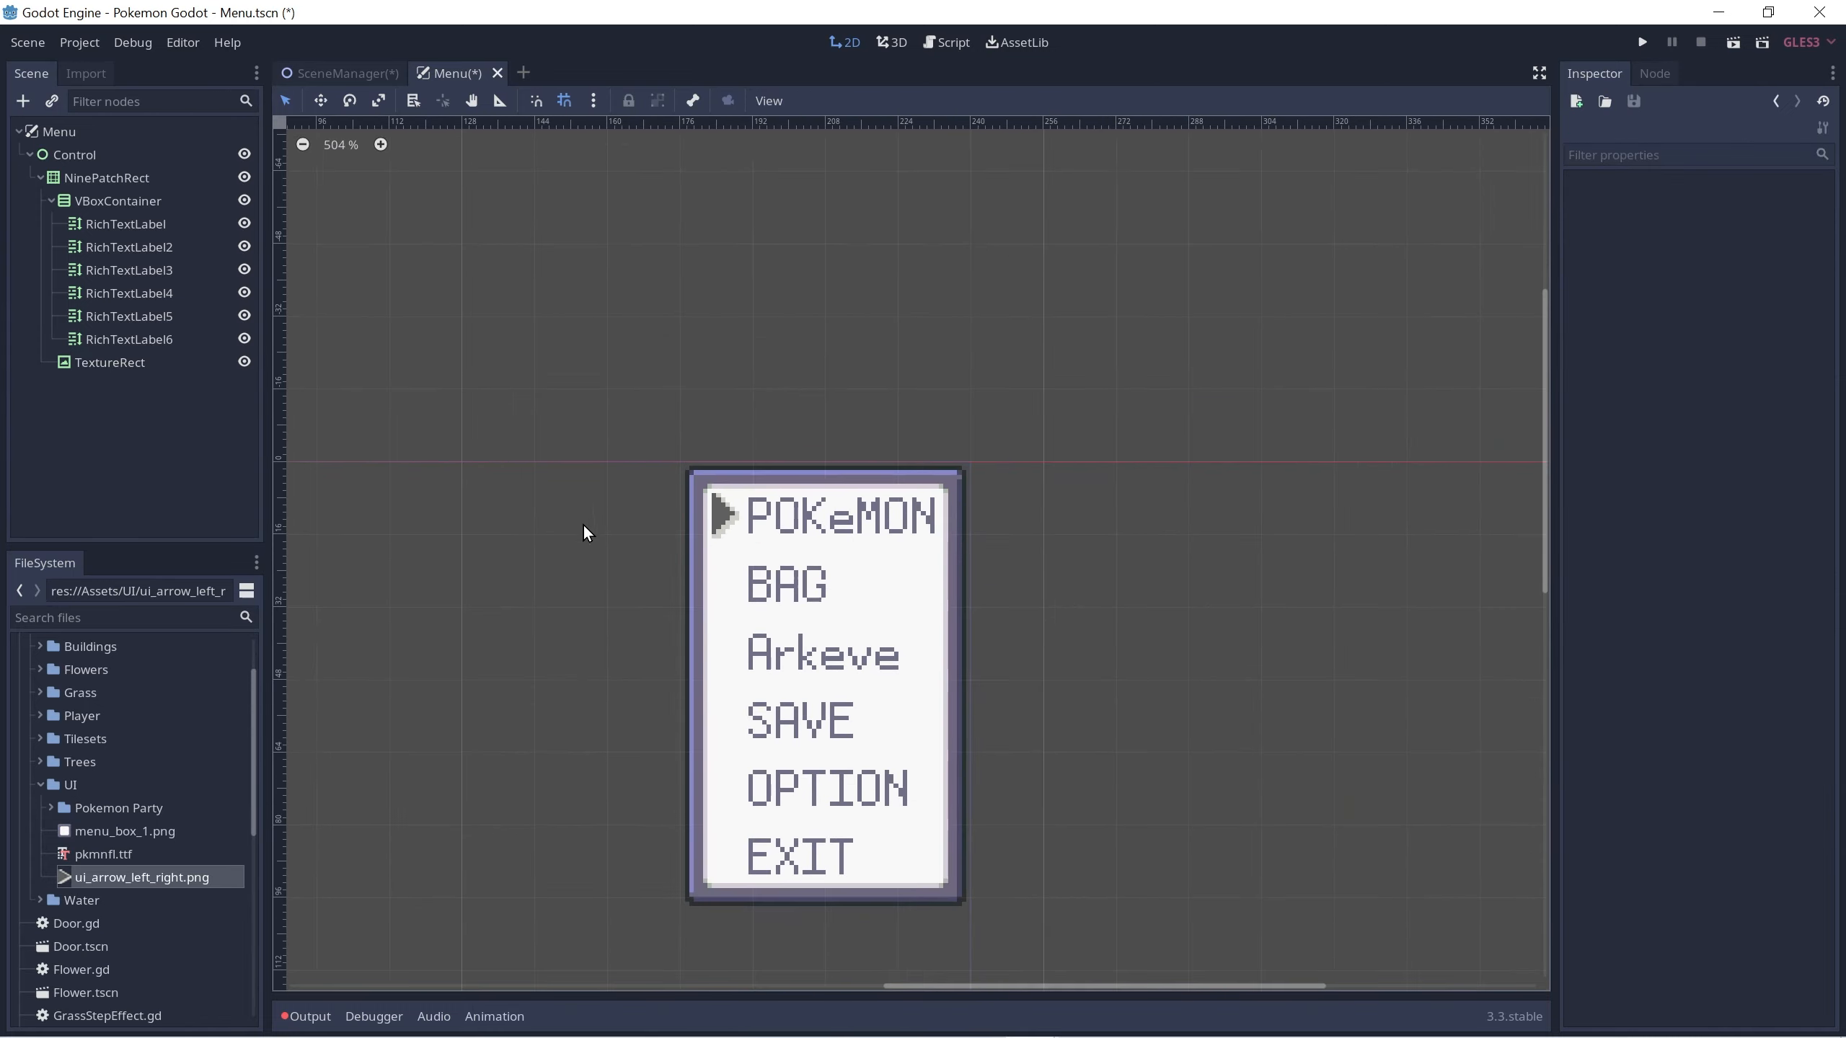
pyautogui.scroll(3, 658, 468)
pyautogui.click(948, 388)
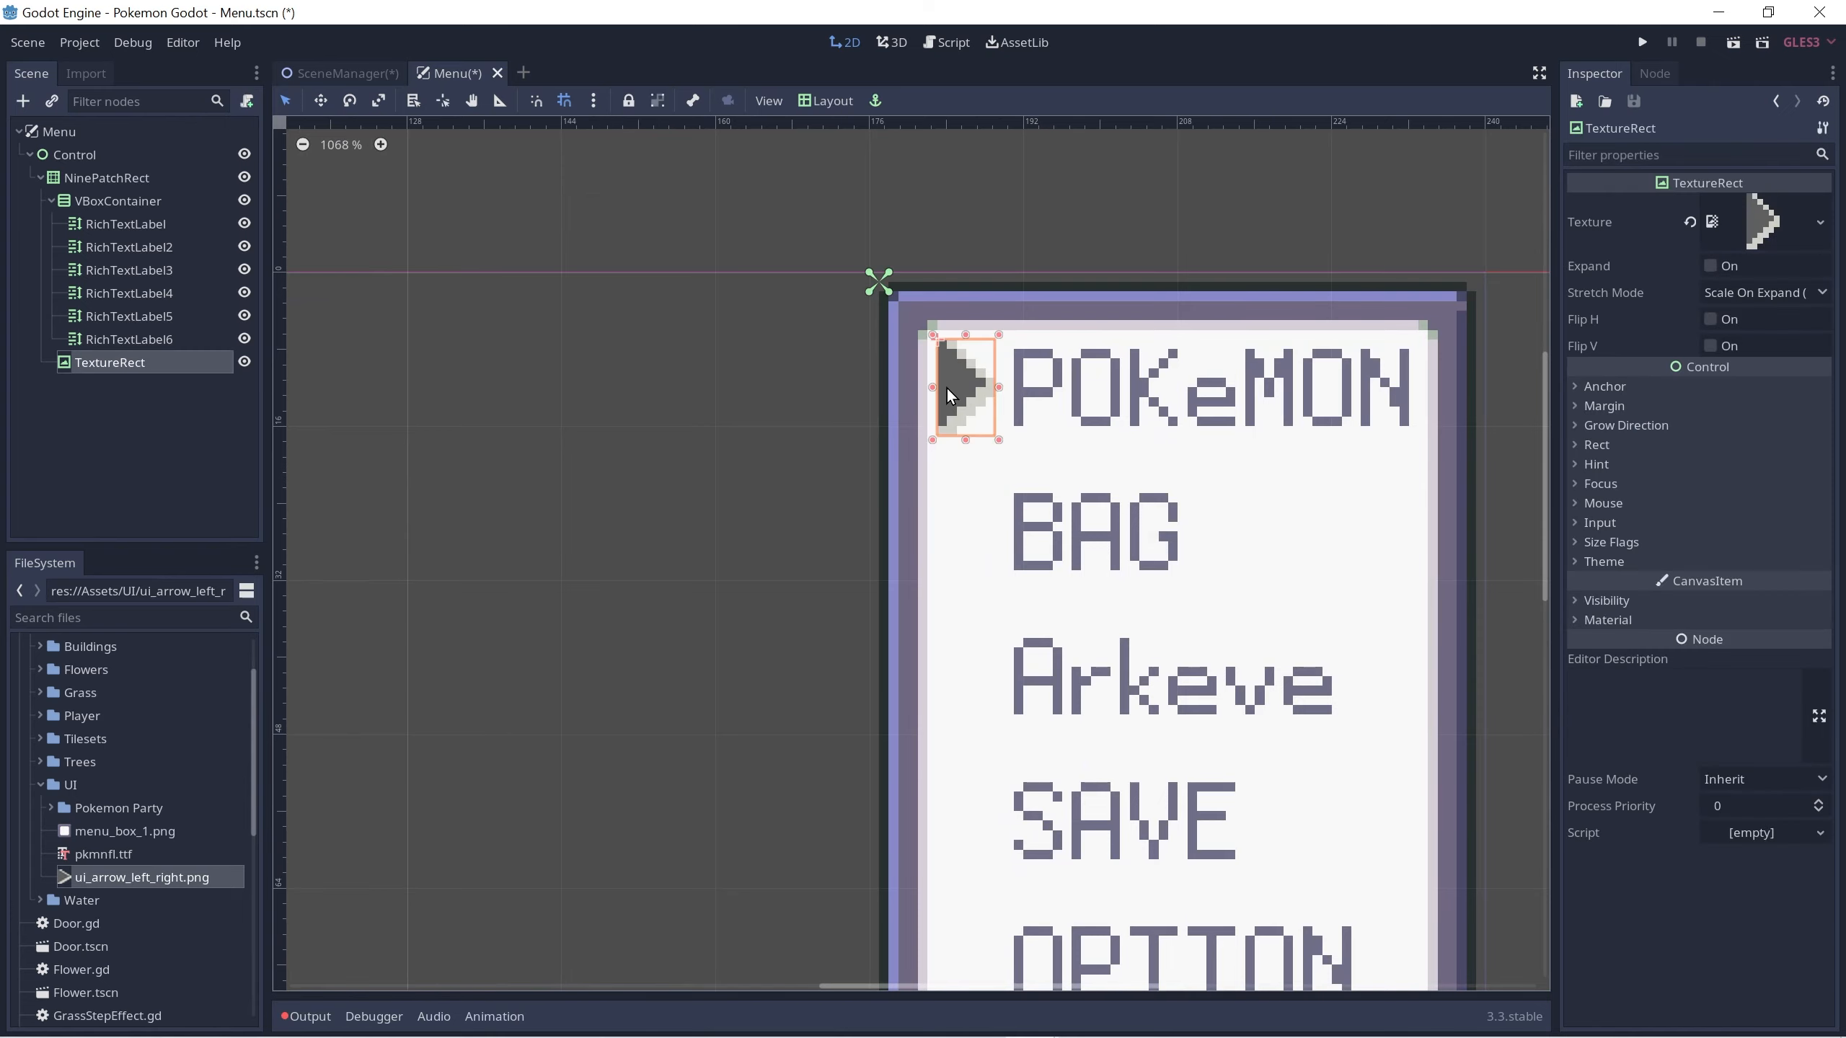
pyautogui.click(782, 491)
pyautogui.scroll(-3, 781, 491)
pyautogui.hotkey('ctrl', 's')
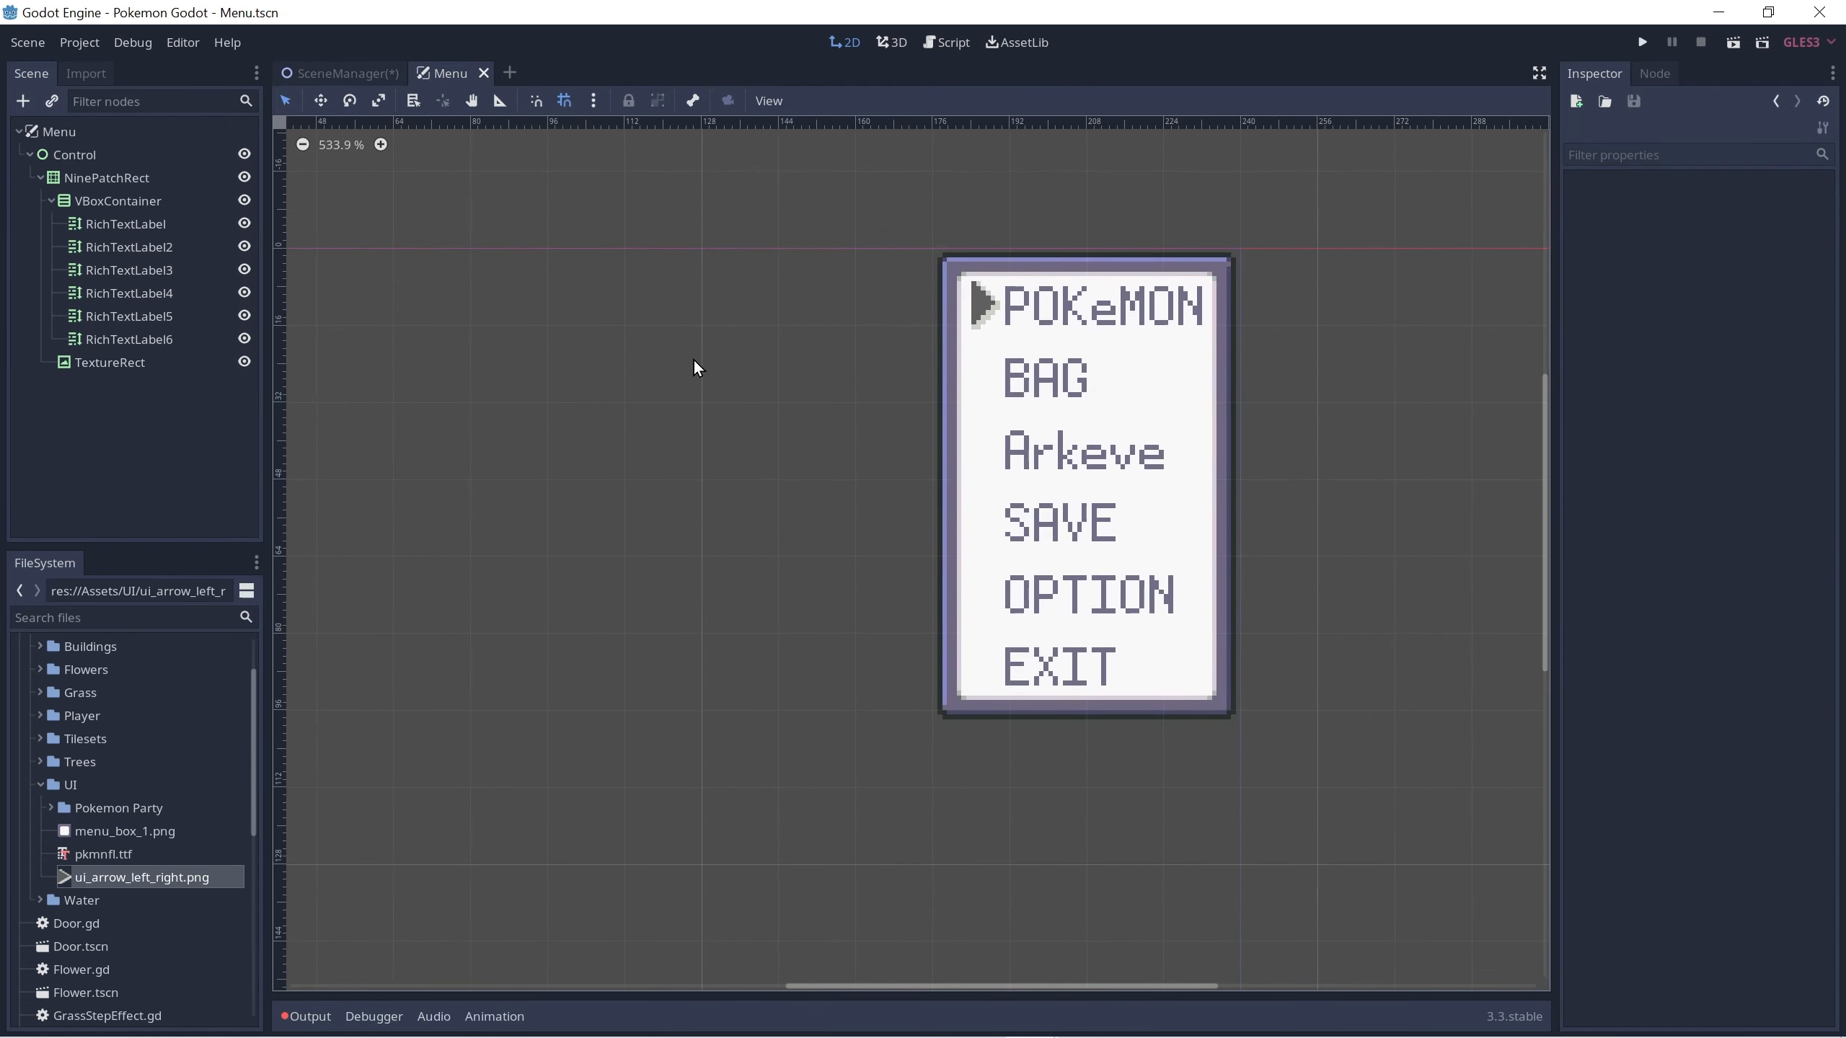
# Step: Attach a new GDScript file, Menu.gd, to the root Menu node with the default template
pyautogui.click(94, 133)
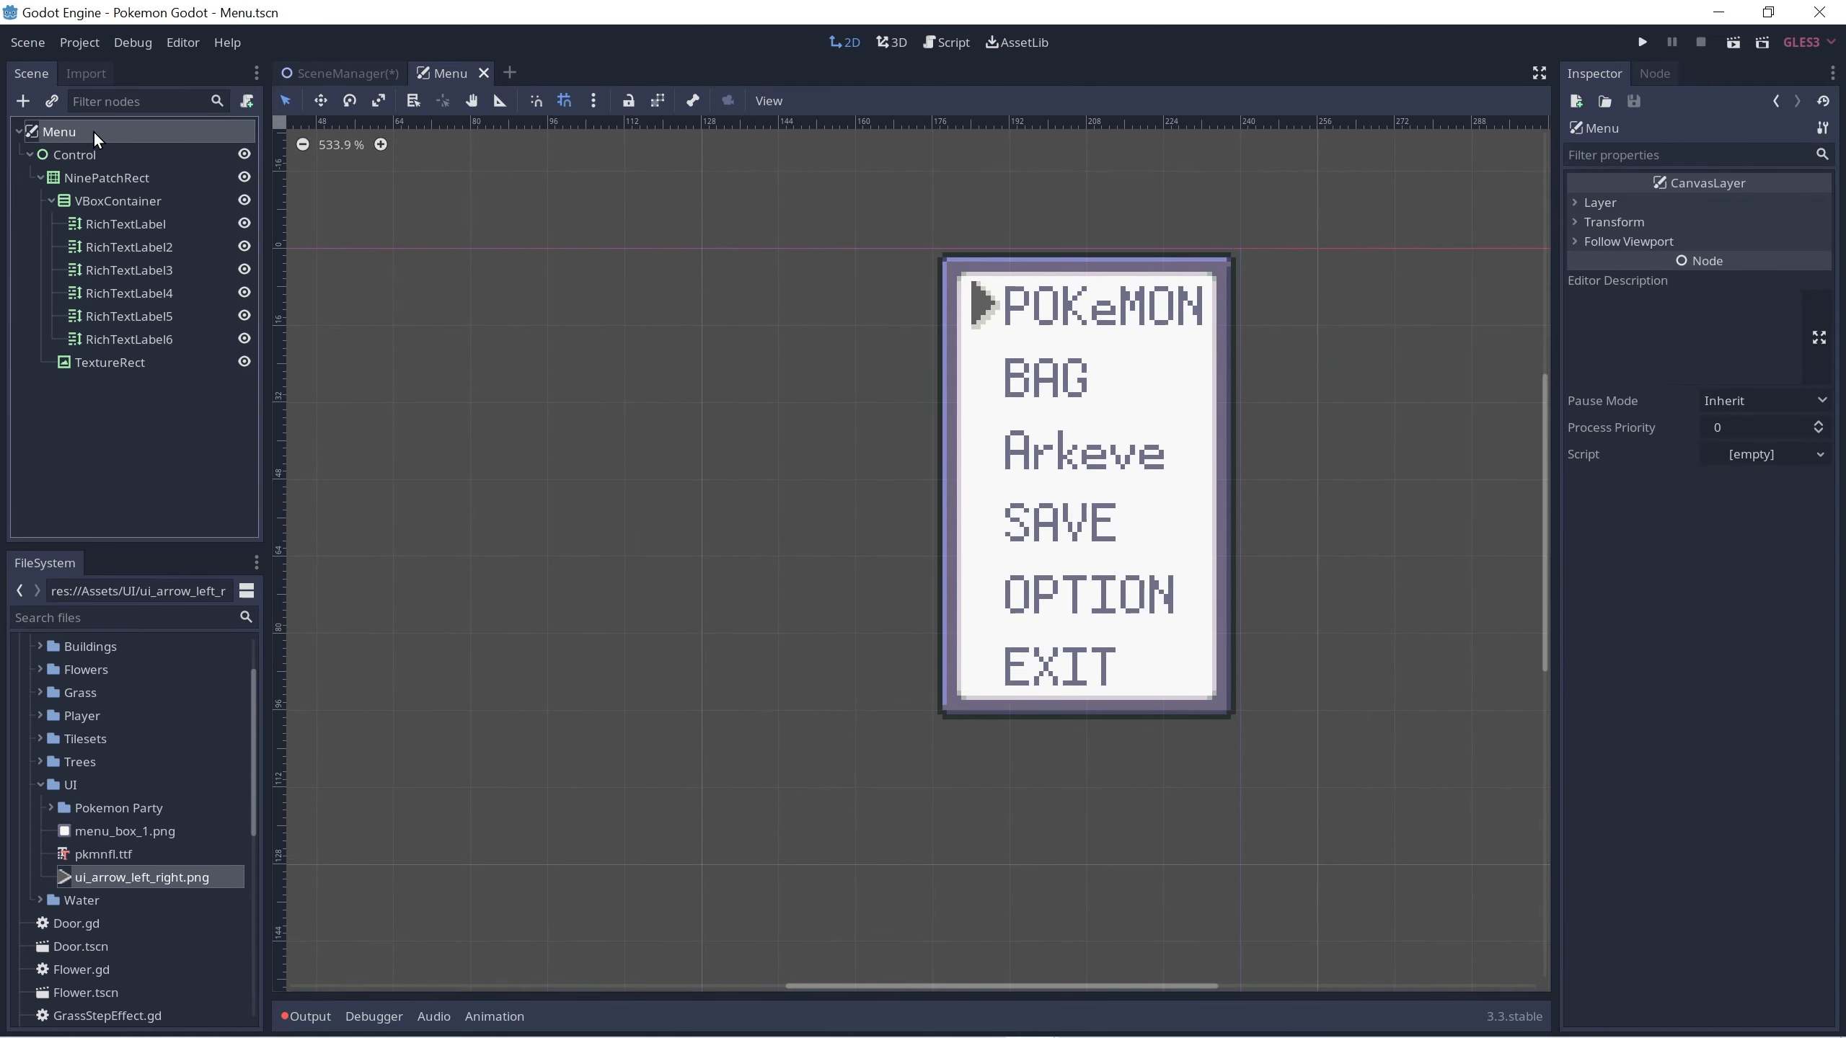
pyautogui.hotkey('ctrl', 'a')
pyautogui.press('Escape')
pyautogui.click(246, 101)
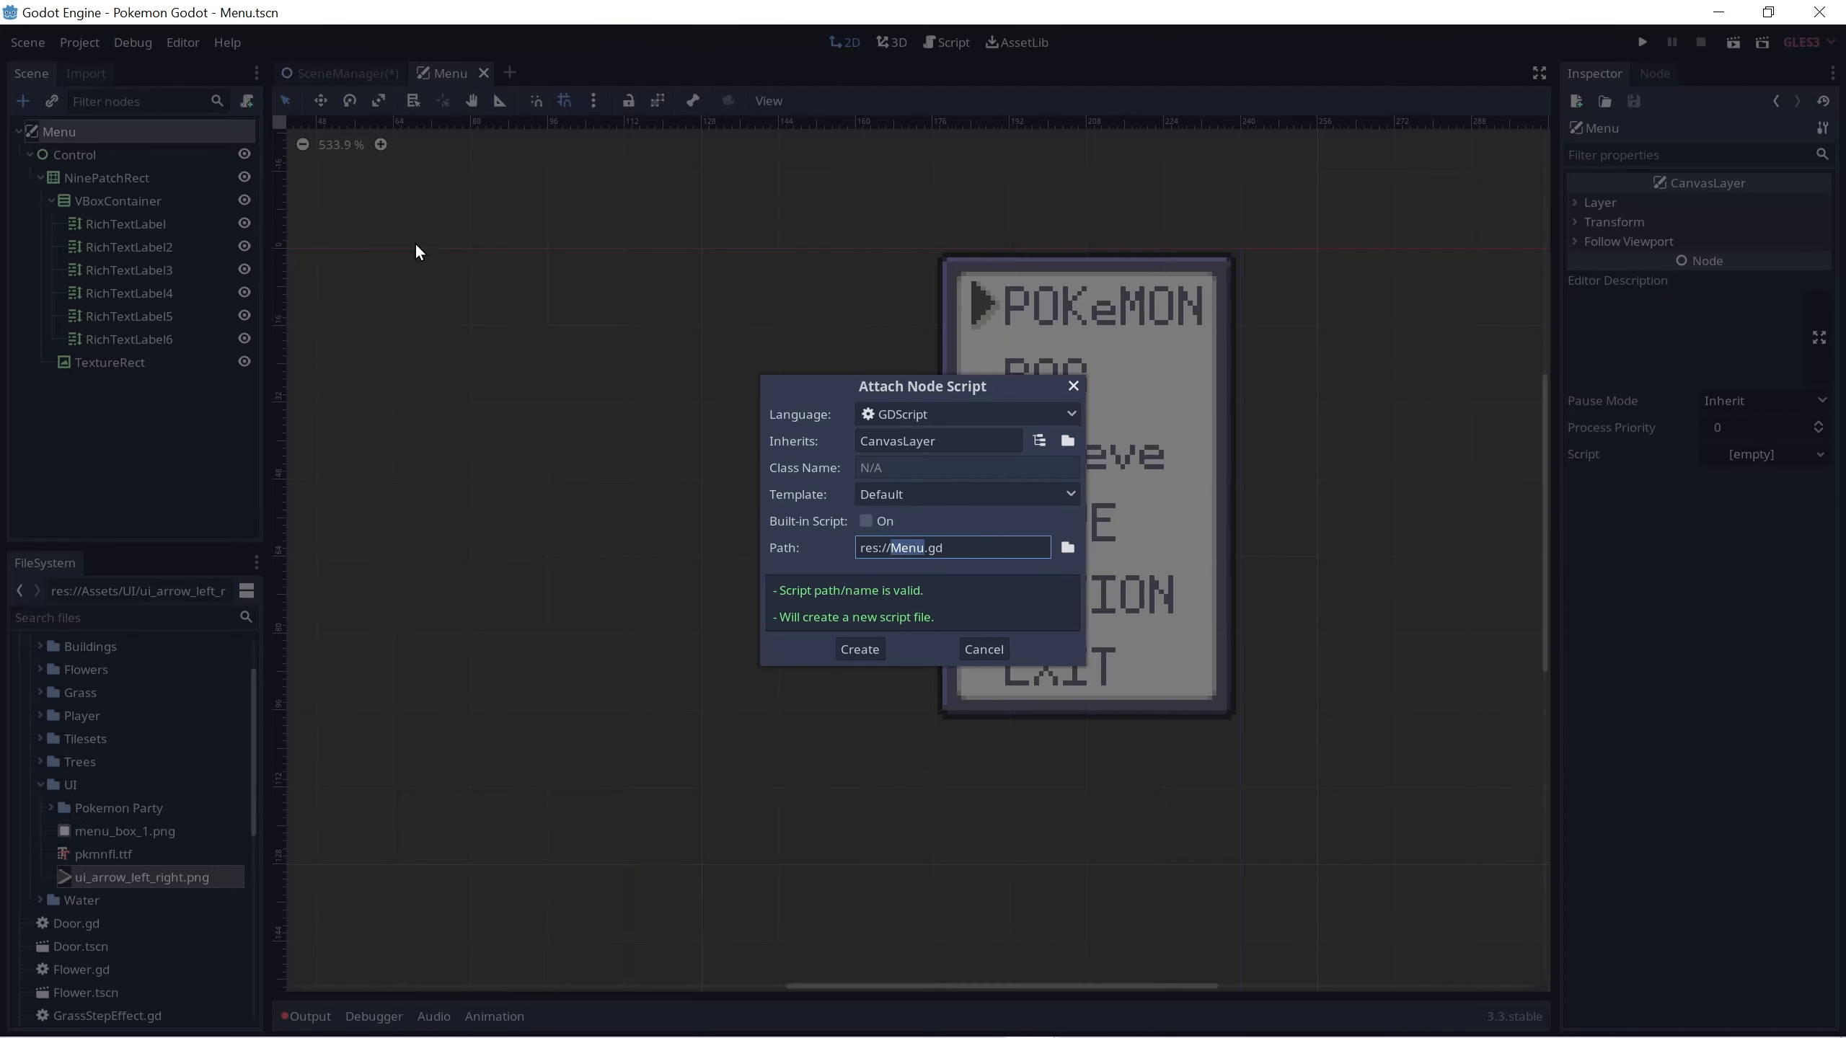
pyautogui.click(854, 643)
# Step: Delete the commented-out _process template and the example member-variable comments from Menu.gd
pyautogui.moveTo(476, 393); pyautogui.dragTo(476, 321)
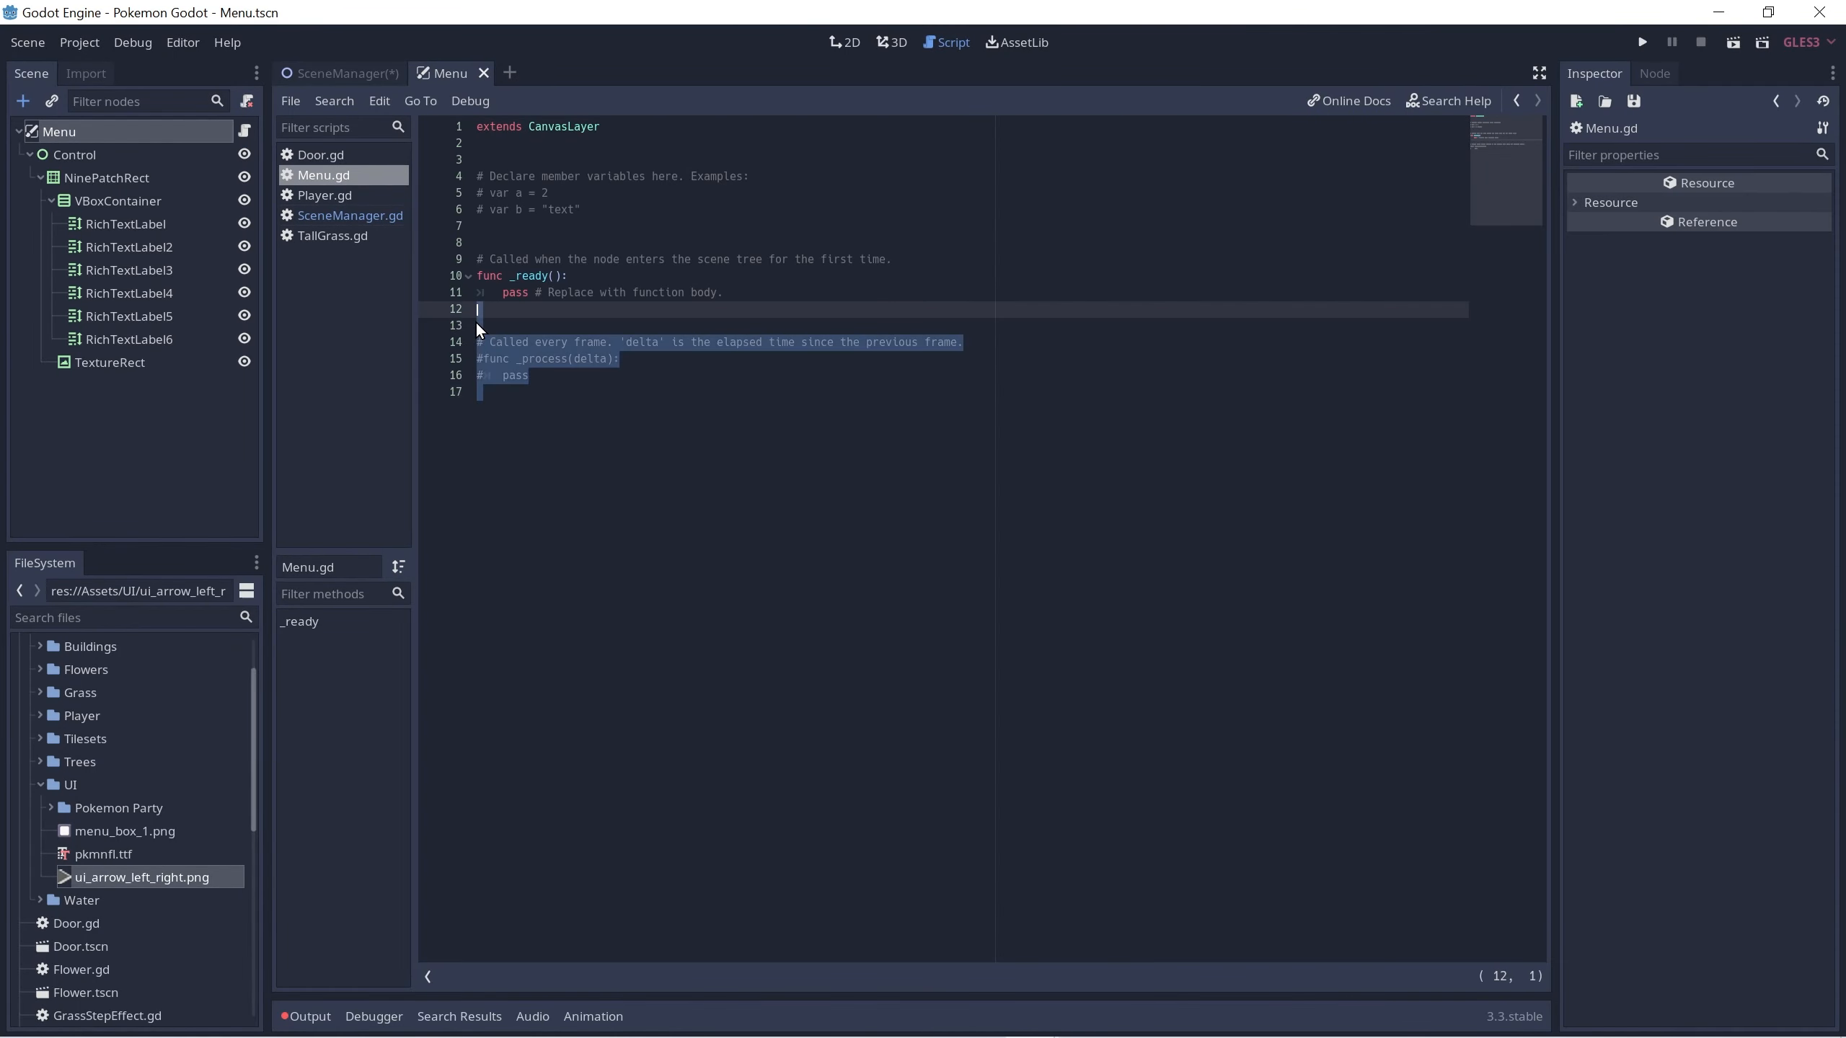
pyautogui.press('BackSpace')
pyautogui.press('BackSpace')
pyautogui.press('Up')
pyautogui.press('Up')
pyautogui.press('Up')
pyautogui.press('Up')
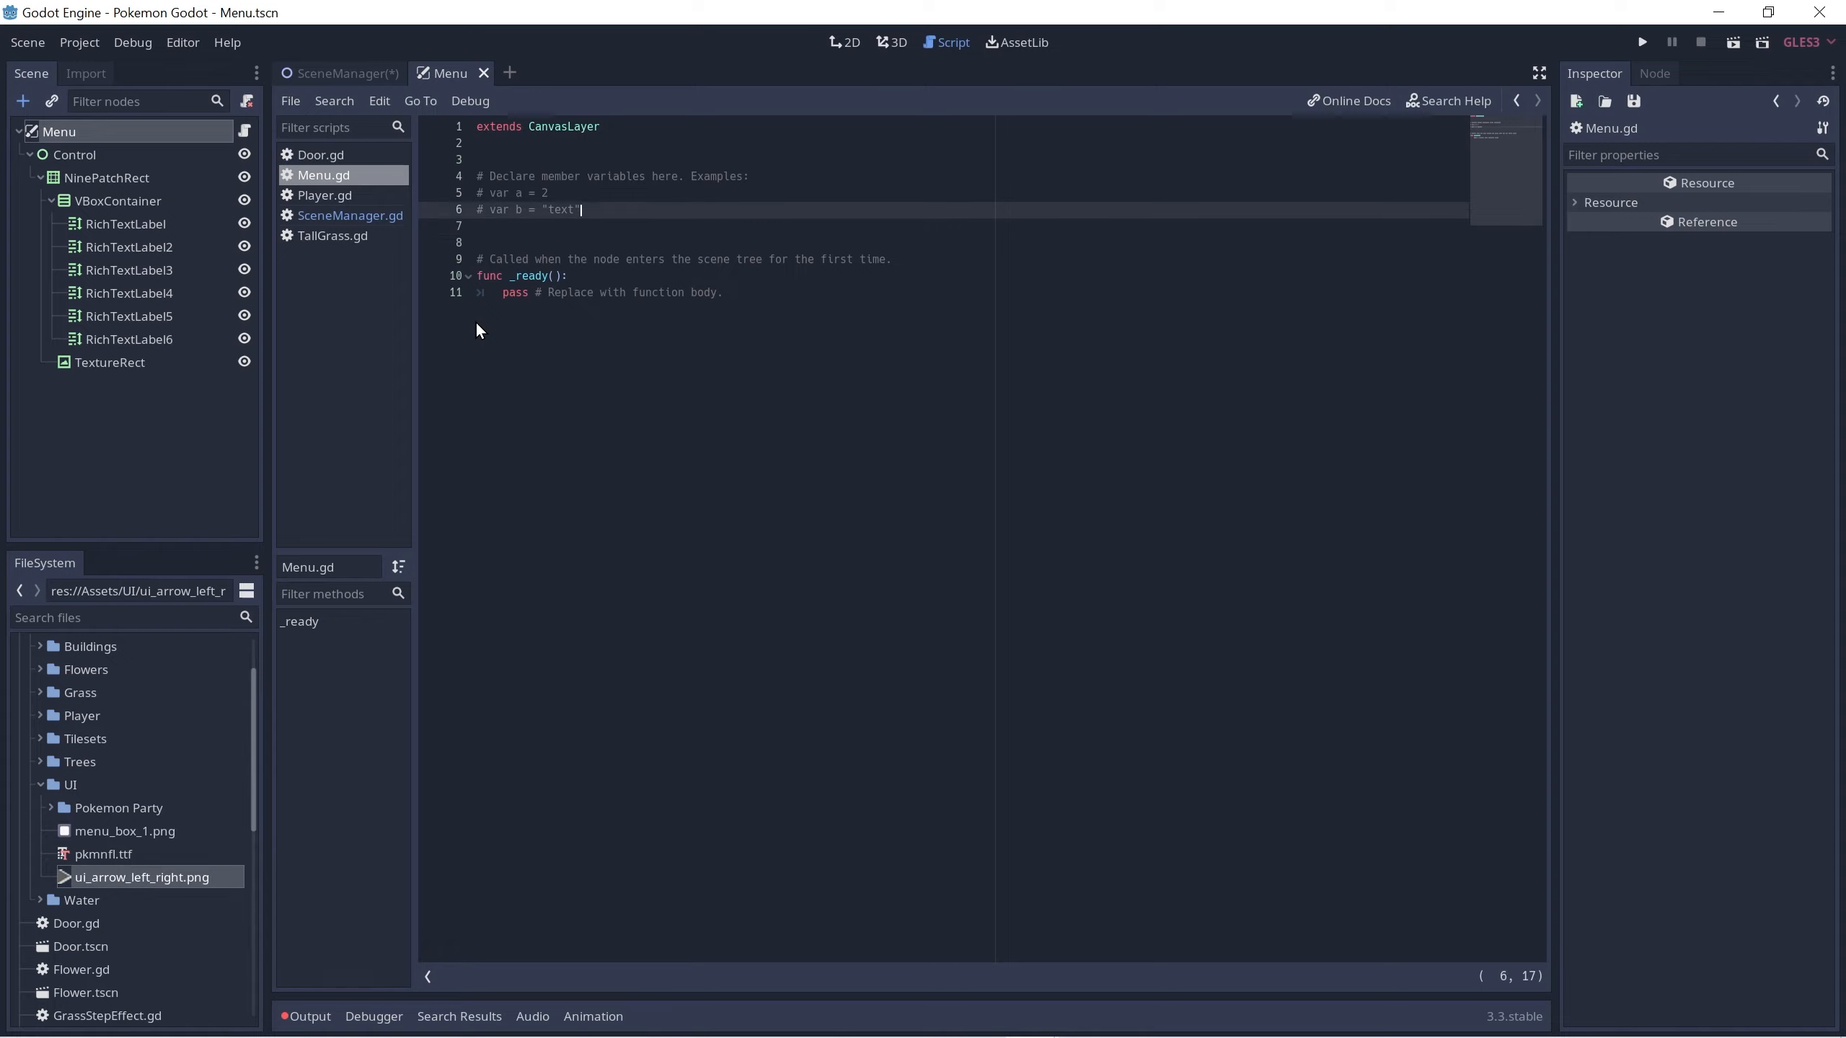
pyautogui.hotkey('shift', 'Up')
pyautogui.hotkey('shift', 'Up')
pyautogui.hotkey('shift', 'Up')
pyautogui.press('BackSpace')
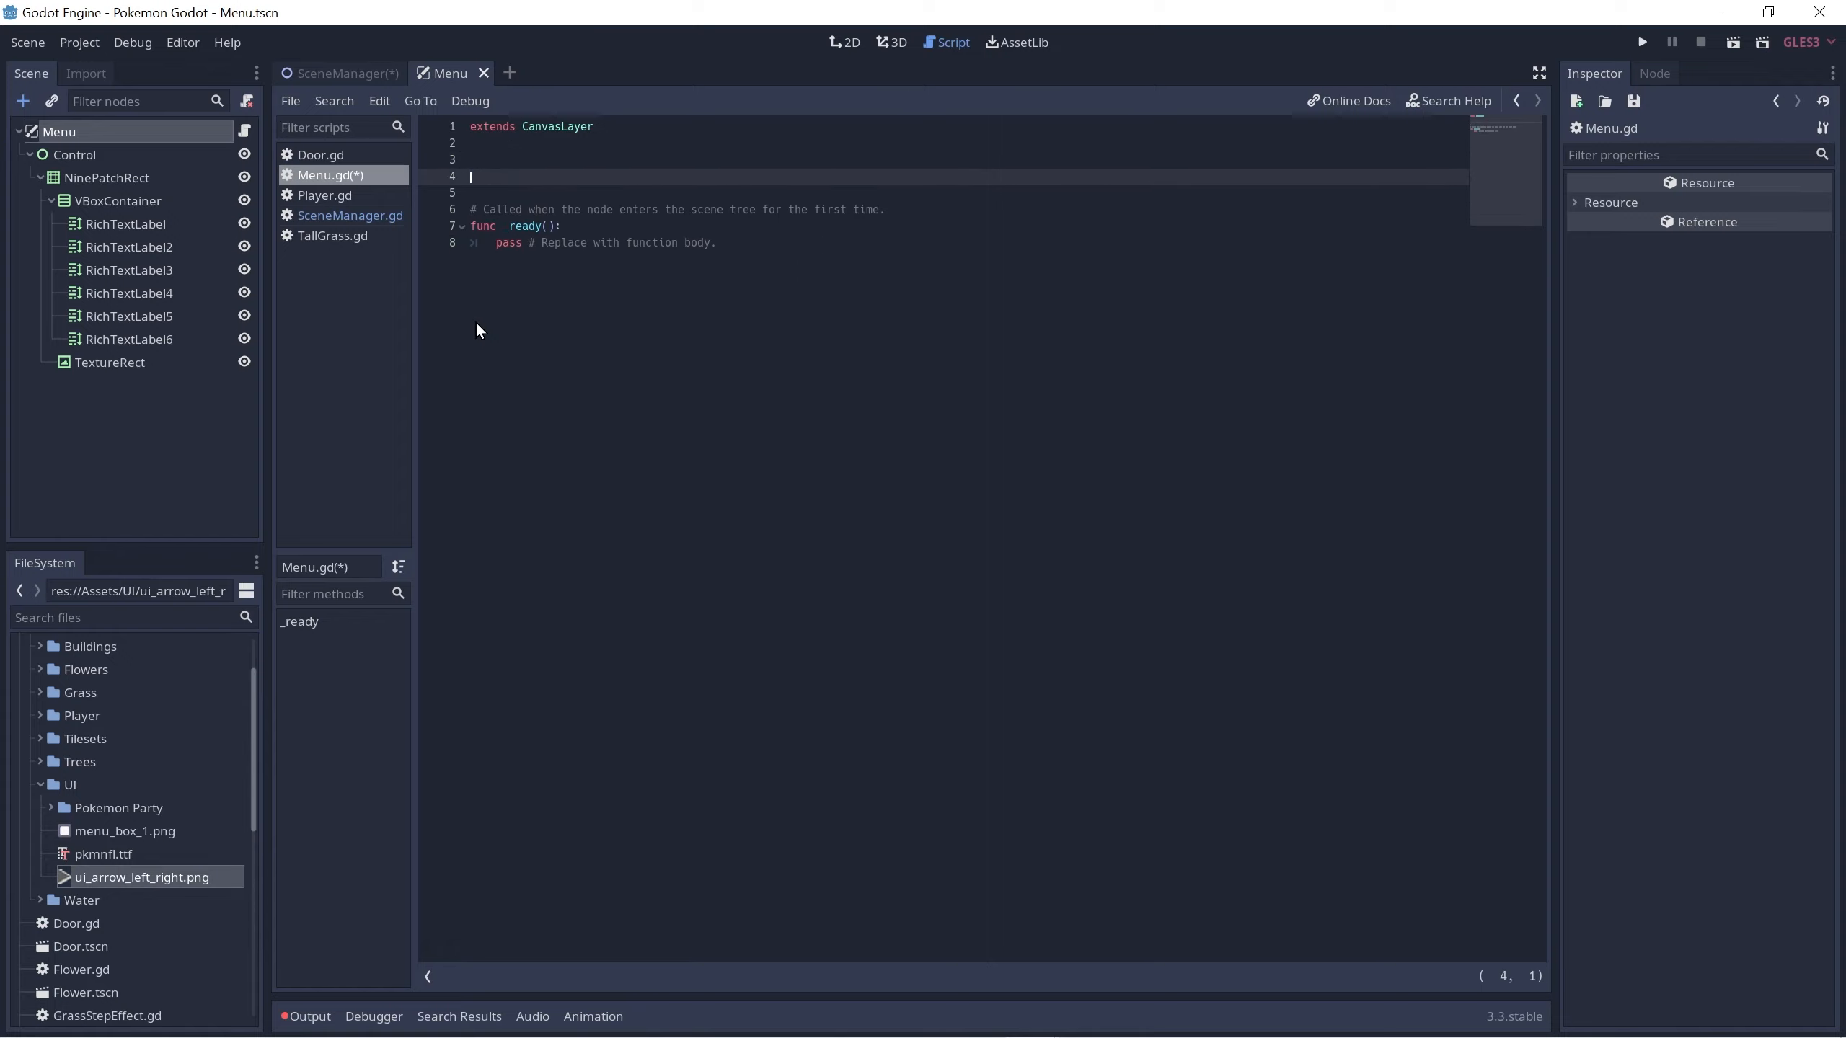
# Step: Declare the onready variable select_arrow as $Control/NinePatchRect/TextureRect below the extends line
pyautogui.write('onready var select_arrow = $Con')
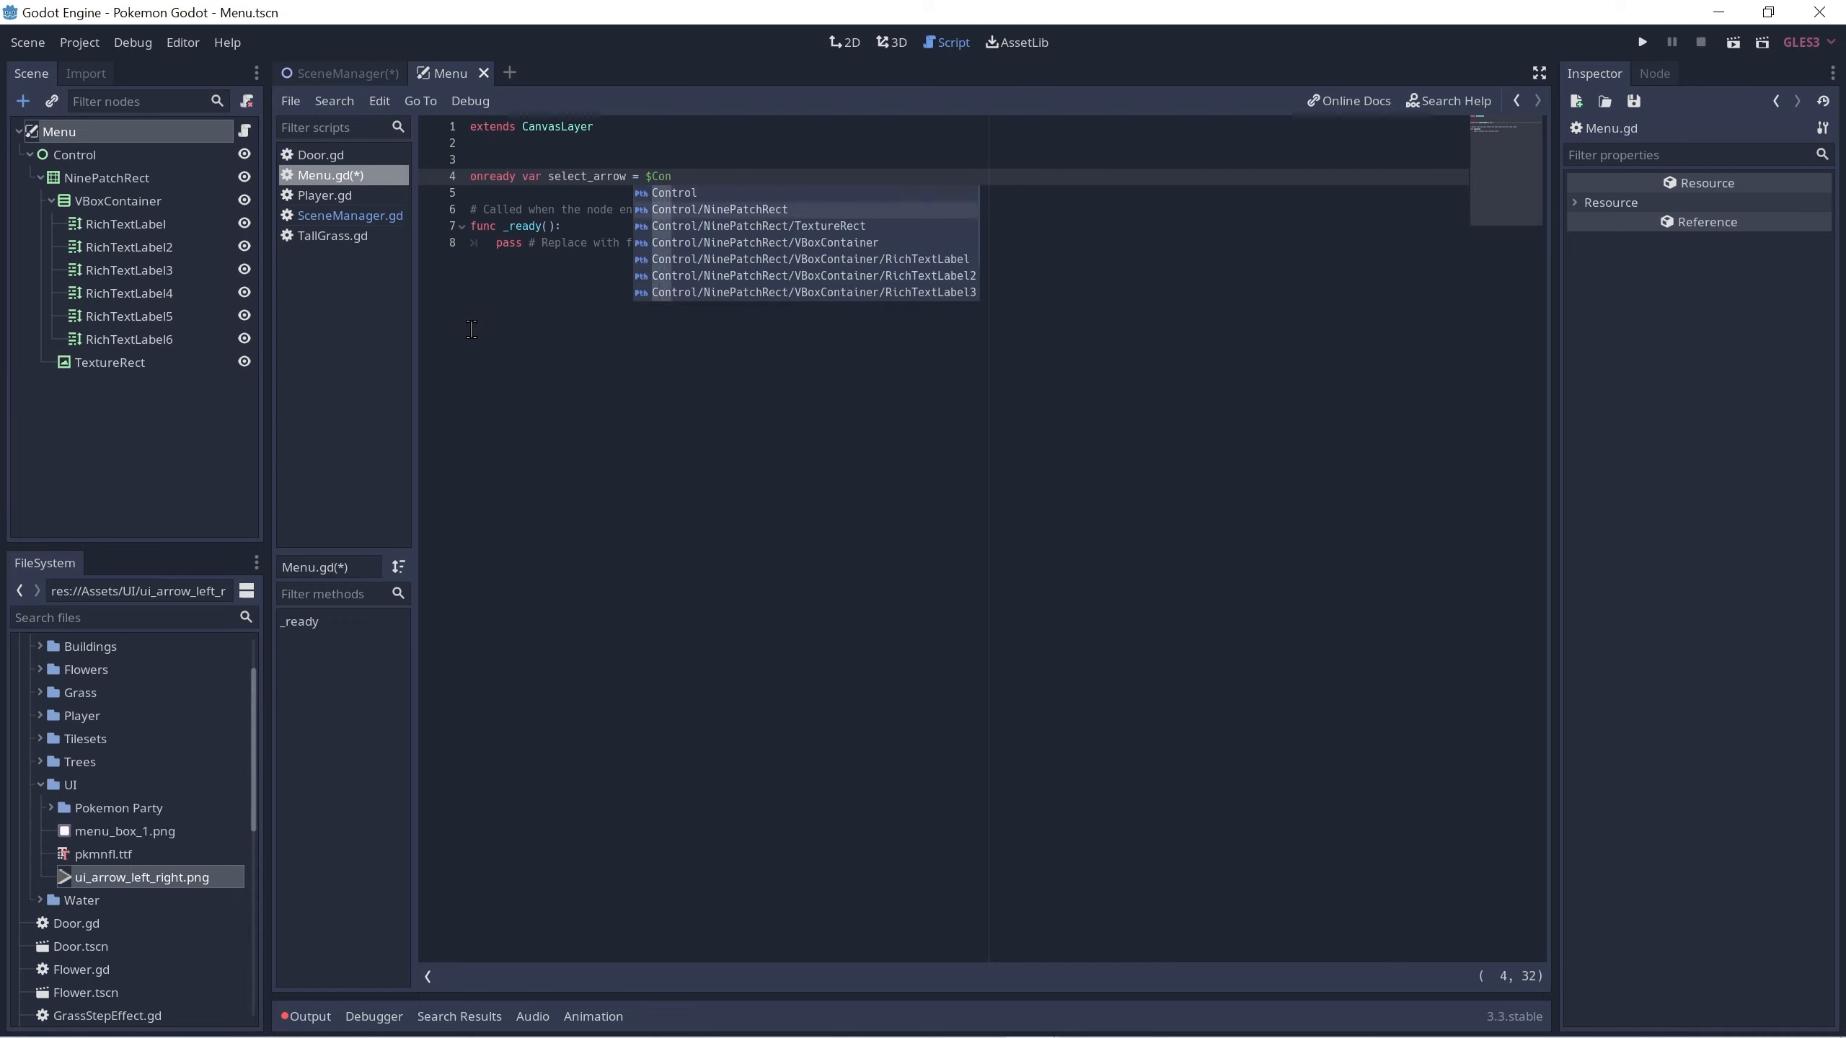
pyautogui.press('Down')
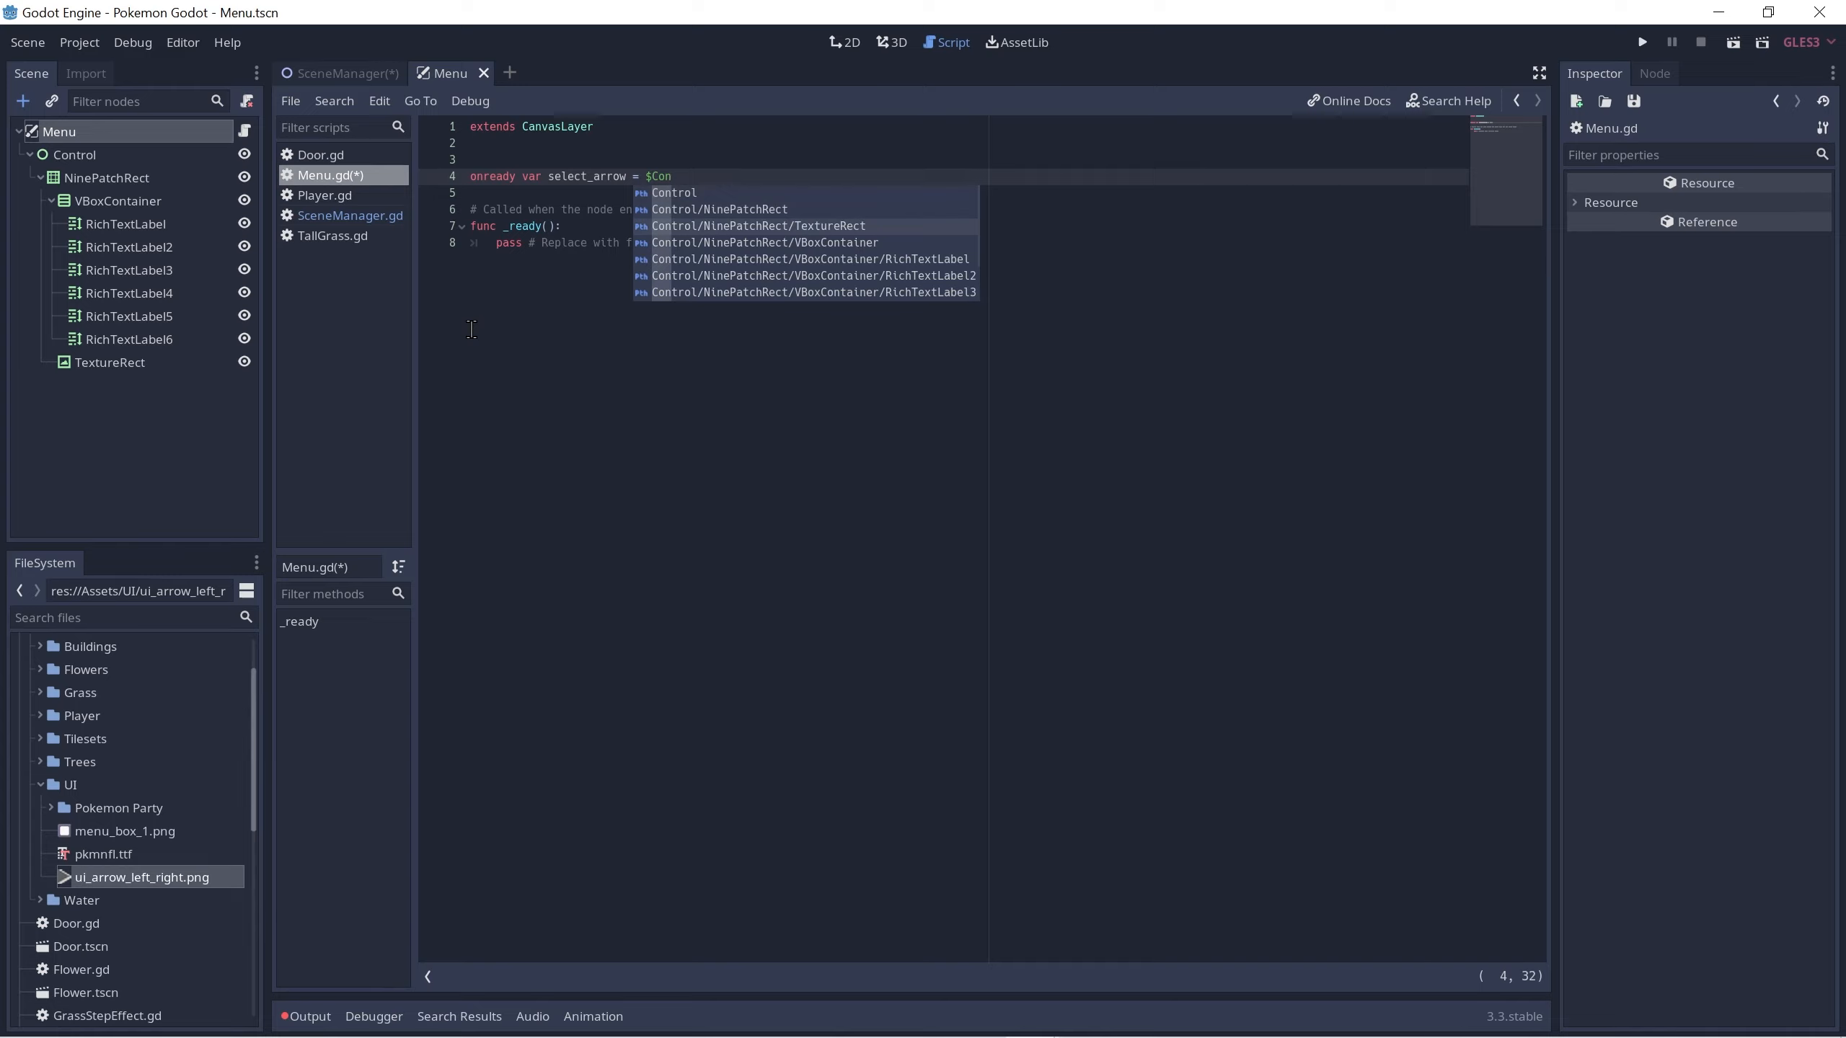
pyautogui.press('Return')
pyautogui.press('Return')
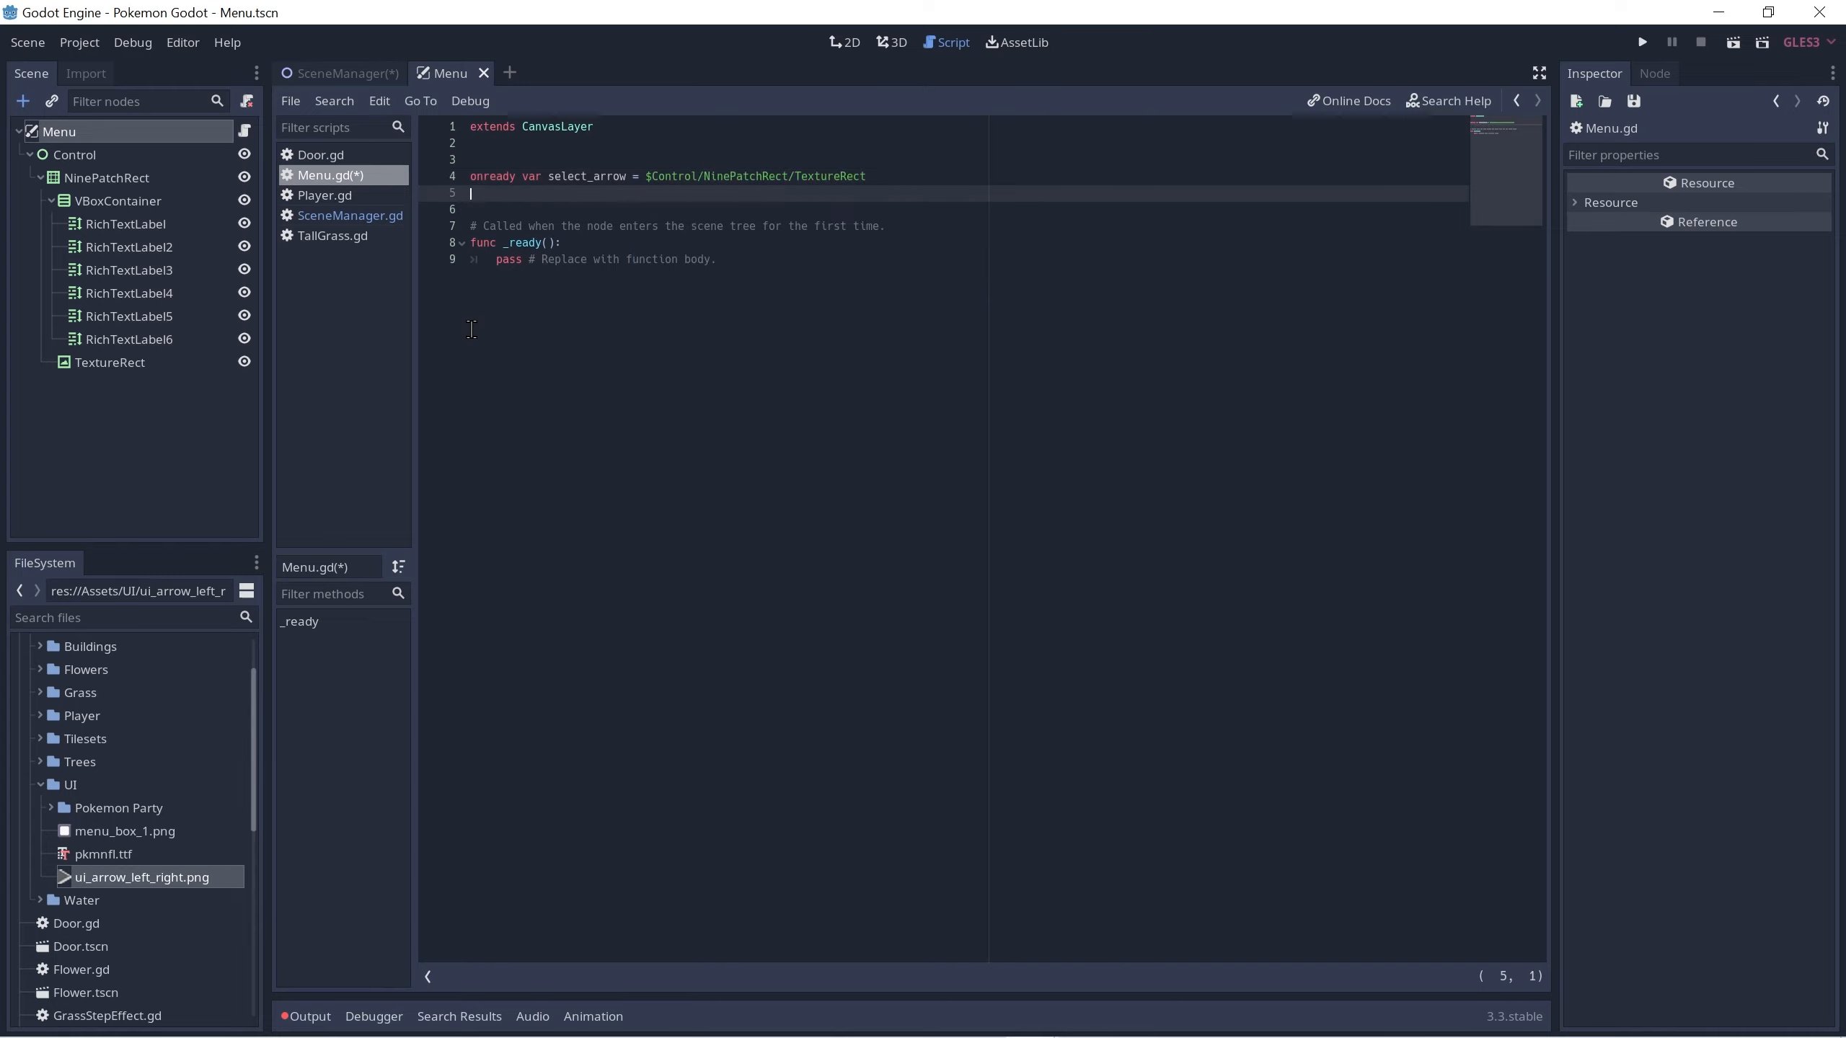
# Step: Declare the onready variable menu as $Control, correct the misspelled var keyword, and open an empty line inside _ready()
pyautogui.write('onready vaar menuy= $Control')
pyautogui.hotkey('ctrl', 's')
pyautogui.press('Down')
pyautogui.press('Down')
pyautogui.press('Down')
pyautogui.press('Return')
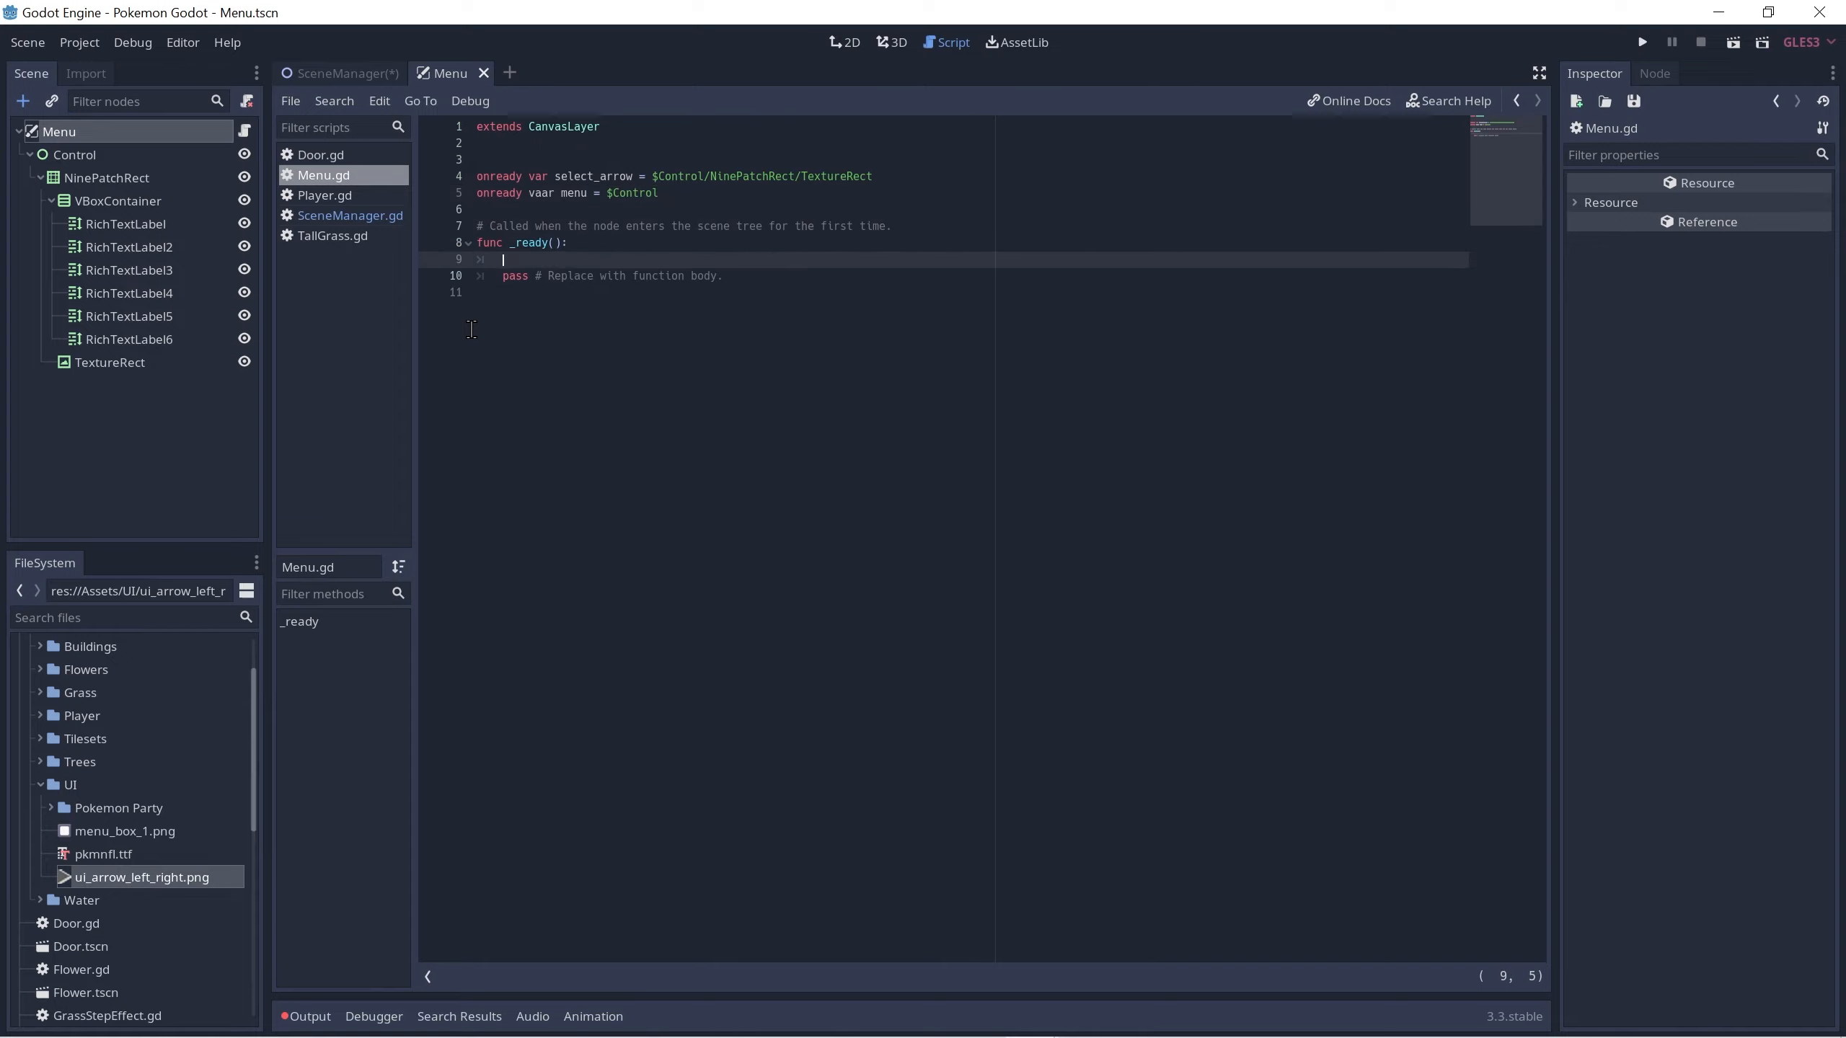
pyautogui.press('Up')
pyautogui.press('Up')
pyautogui.press('Up')
pyautogui.press('Up')
pyautogui.press('Right')
pyautogui.press('Right')
pyautogui.press('Right')
pyautogui.press('Right')
pyautogui.press('Right')
pyautogui.press('Right')
pyautogui.press('BackSpace')
pyautogui.press('Down')
pyautogui.press('Down')
pyautogui.press('Down')
pyautogui.press('Down')
pyautogui.press('Down')
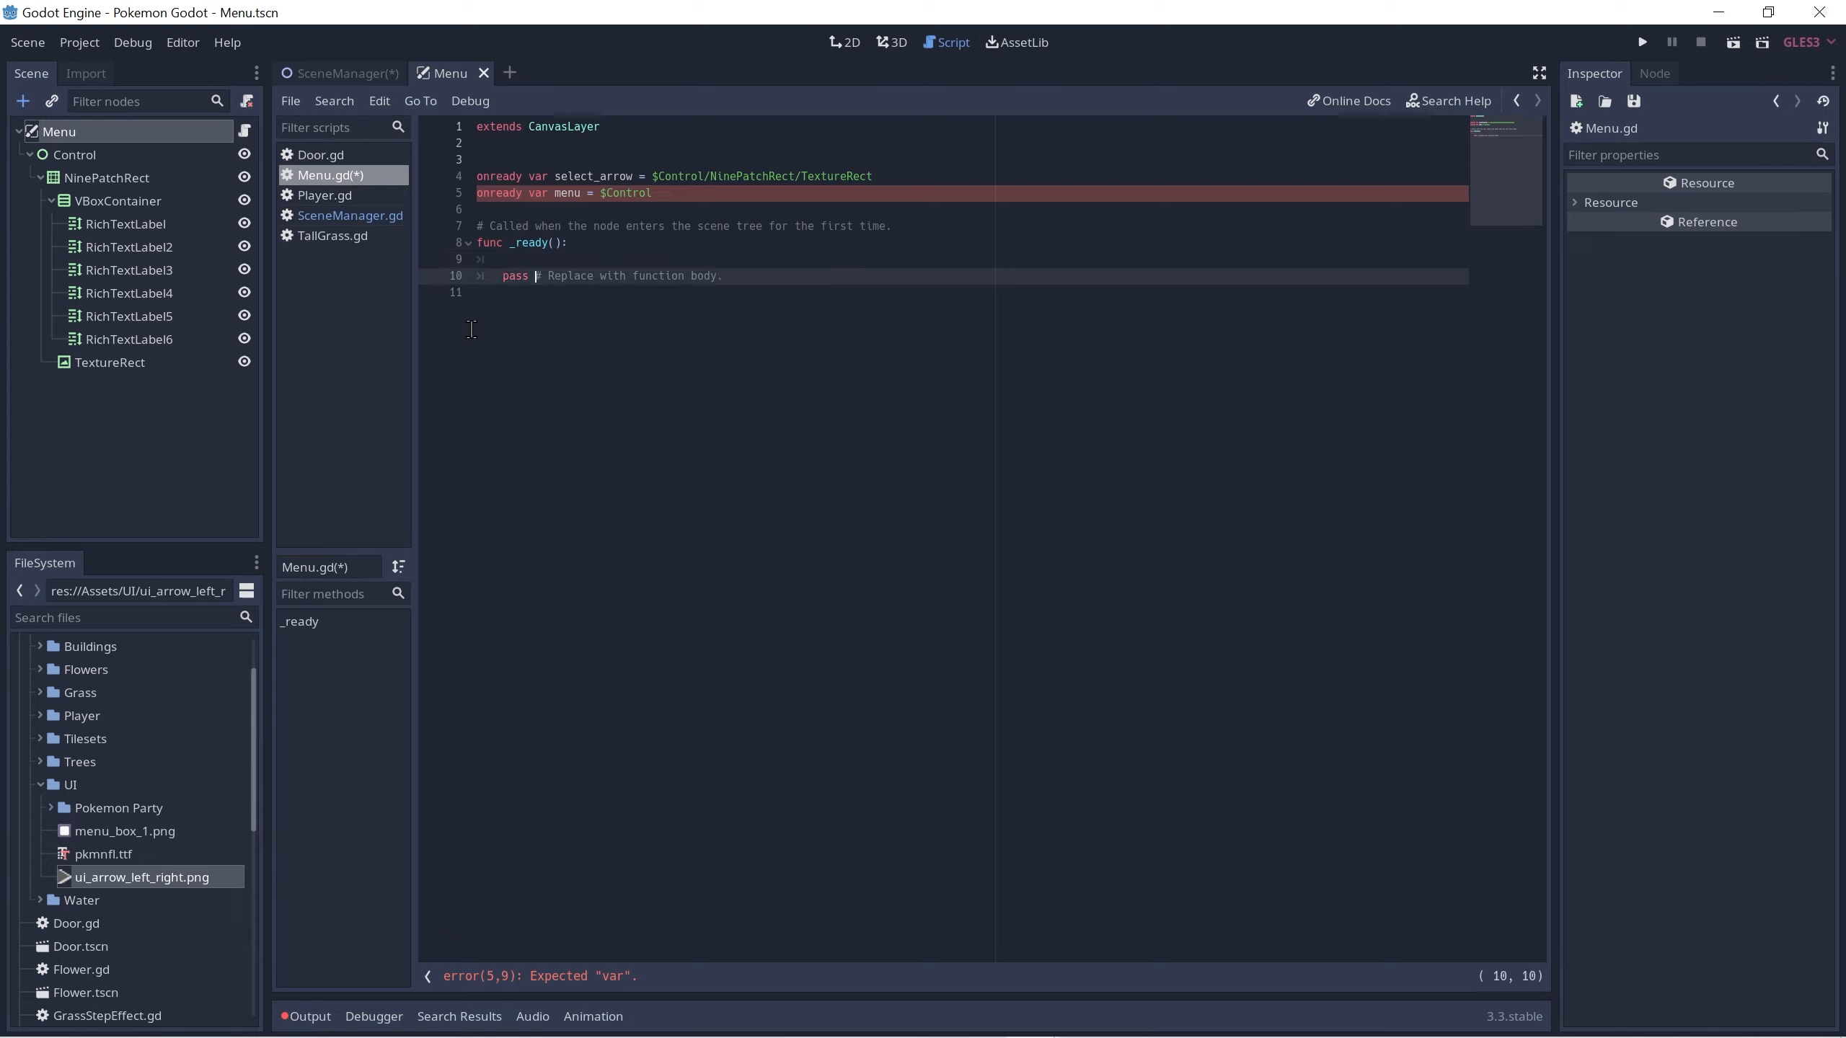
# Step: Replace the pass placeholder in _ready() with menu.visible = false and save the script
pyautogui.press('Up')
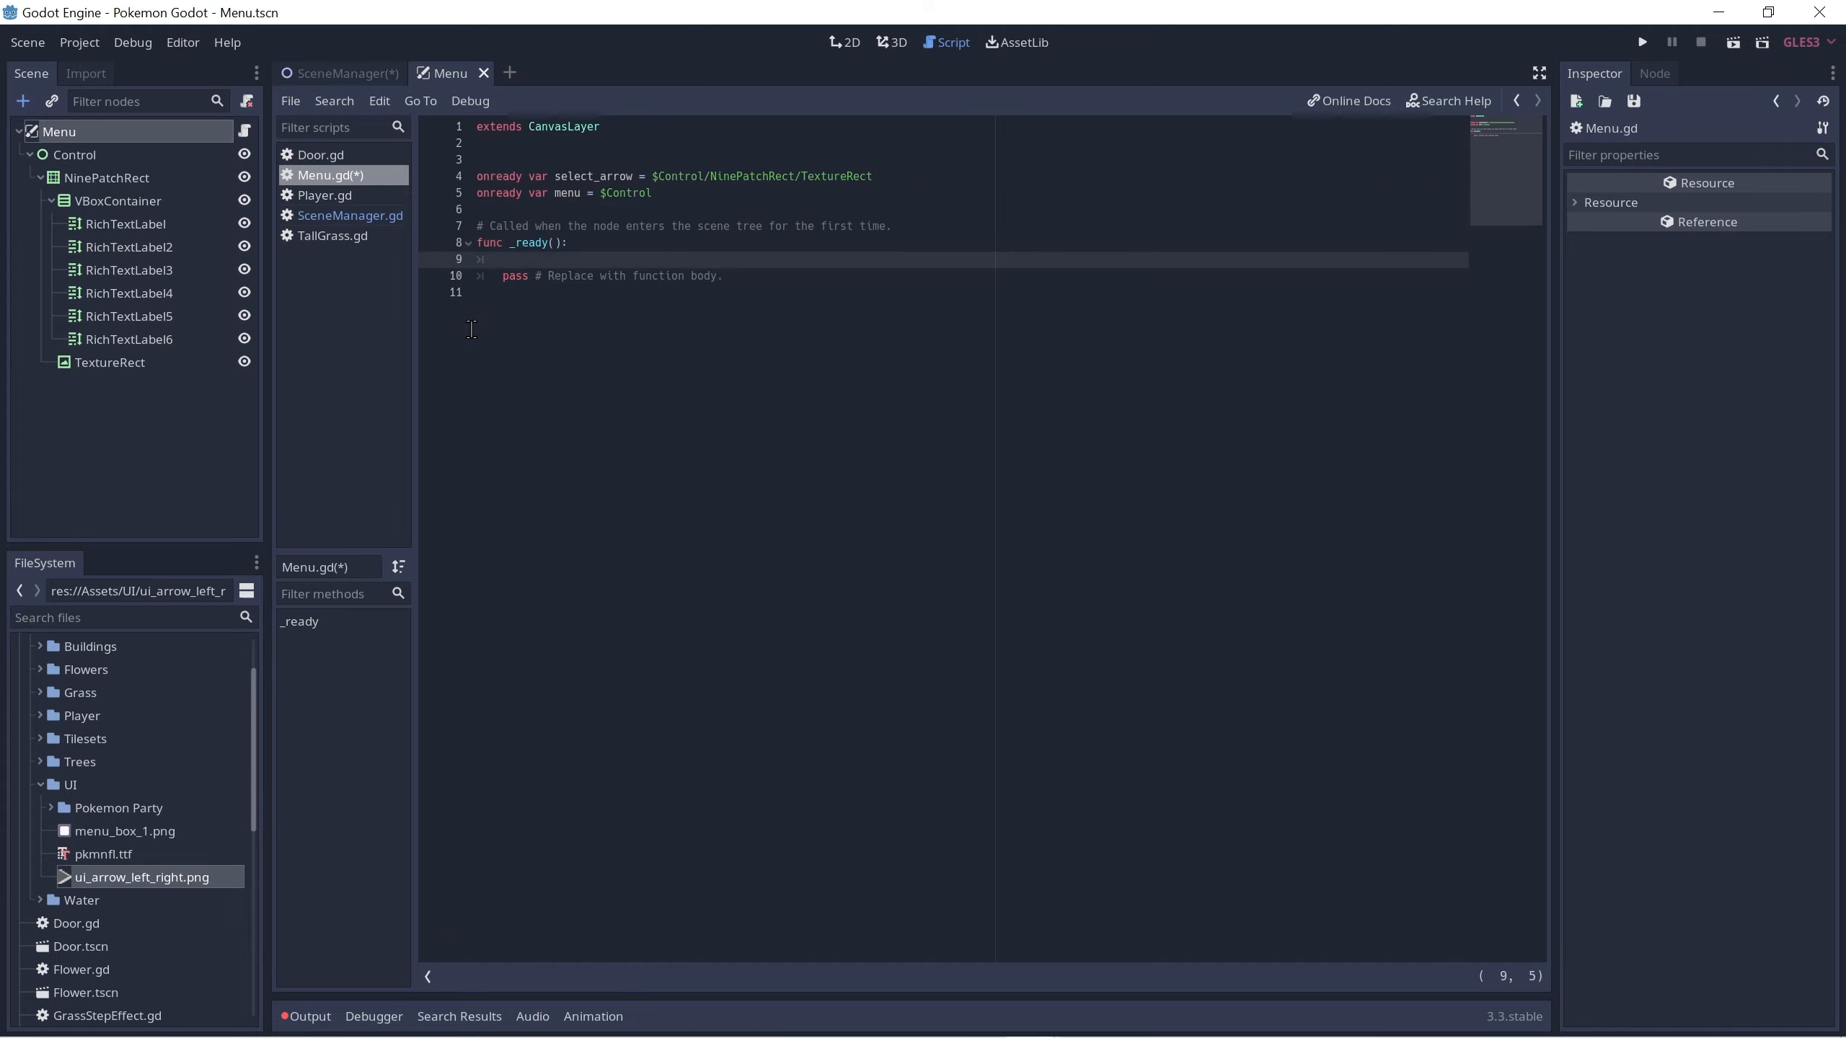
pyautogui.write('menu.vis')
pyautogui.press('Return')
pyautogui.write('= false')
pyautogui.press('Down')
pyautogui.hotkey('ctrl', 'shift', 'k')
pyautogui.hotkey('ctrl', 's')
pyautogui.press('Up')
pyautogui.press('Up')
pyautogui.press('Up')
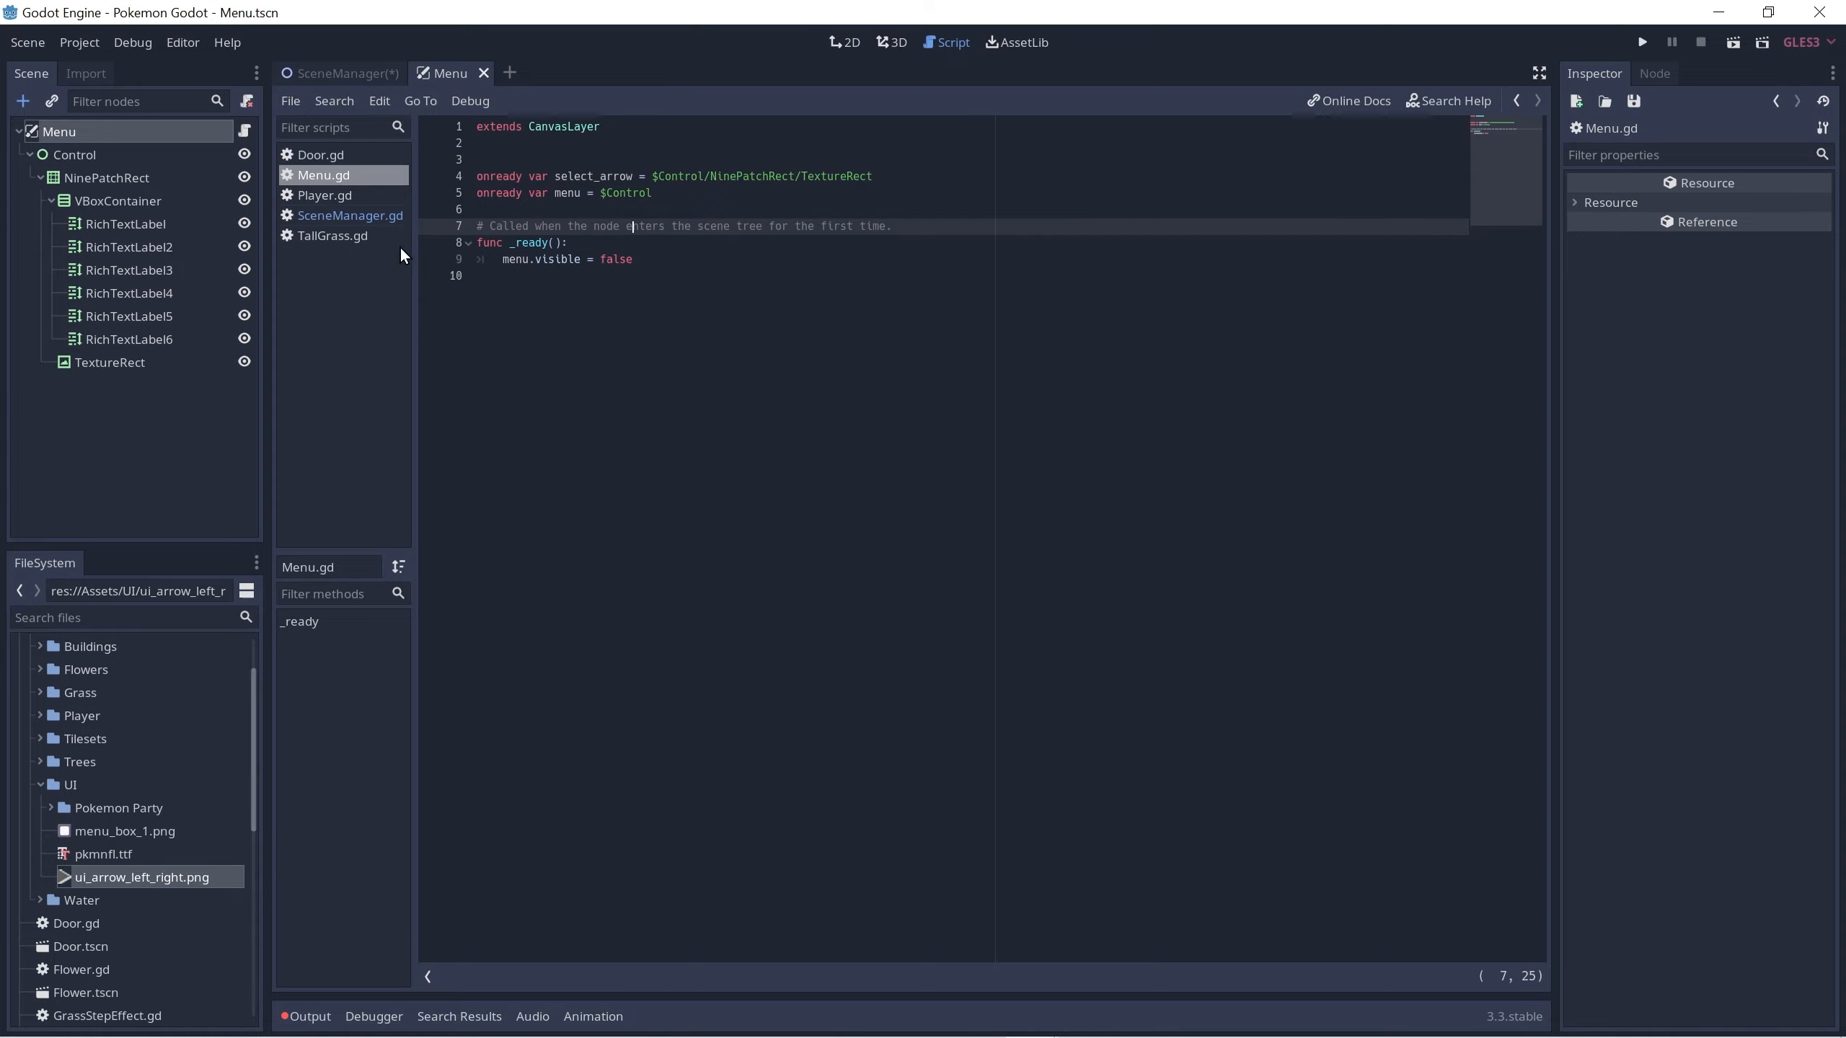
# Step: Add a new input action named menu to the project's input map
pyautogui.click(77, 40)
pyautogui.click(95, 68)
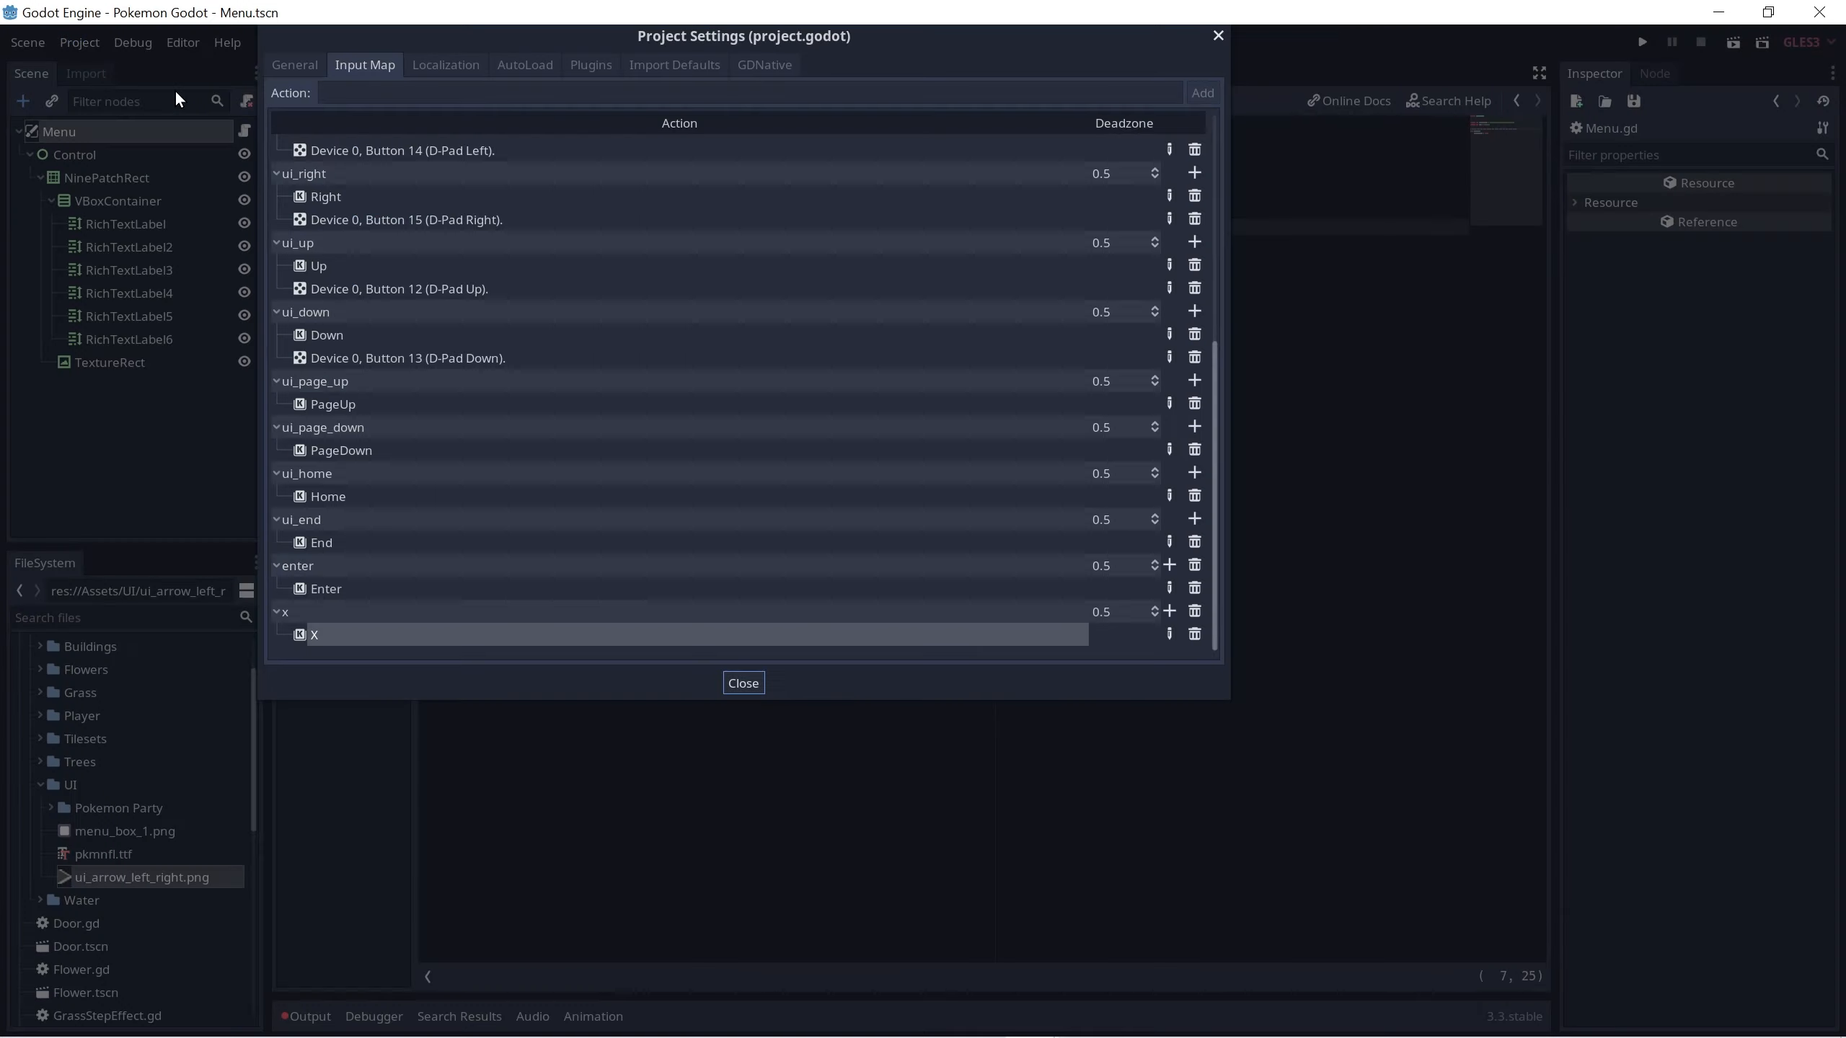
pyautogui.click(758, 87)
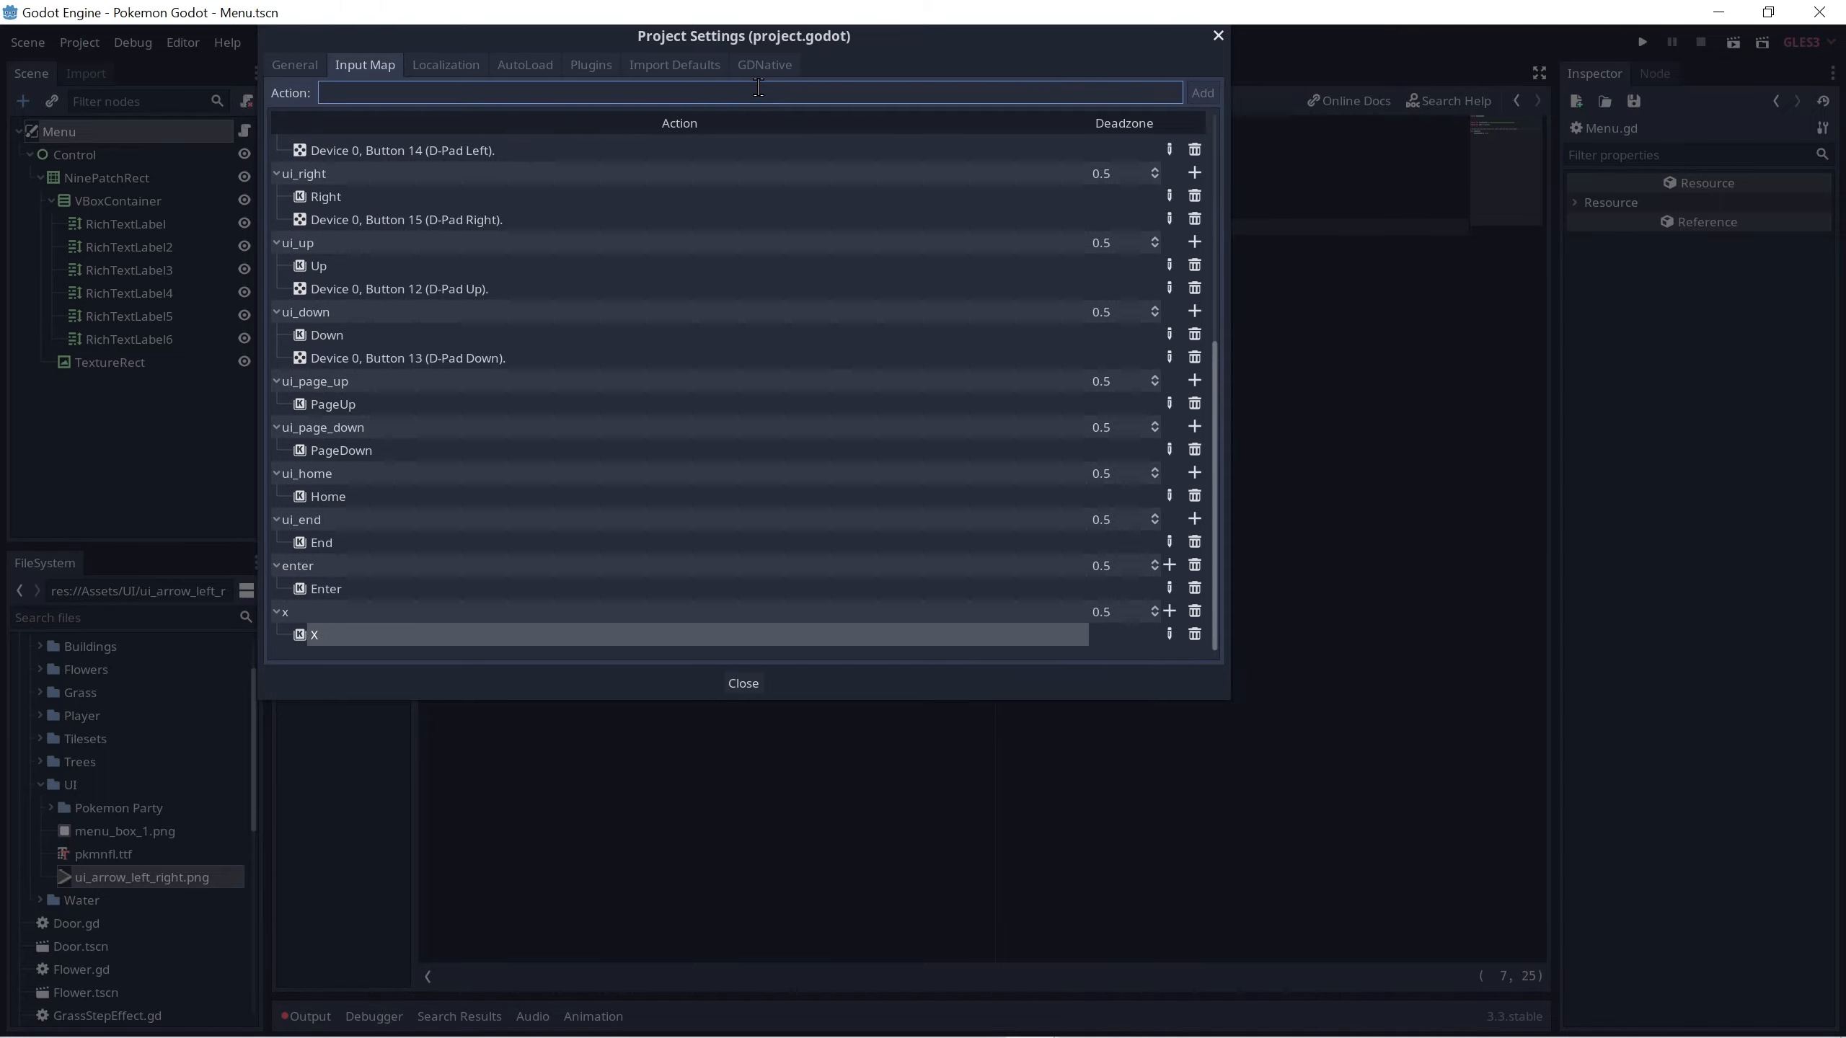
pyautogui.write('menu')
pyautogui.click(1203, 93)
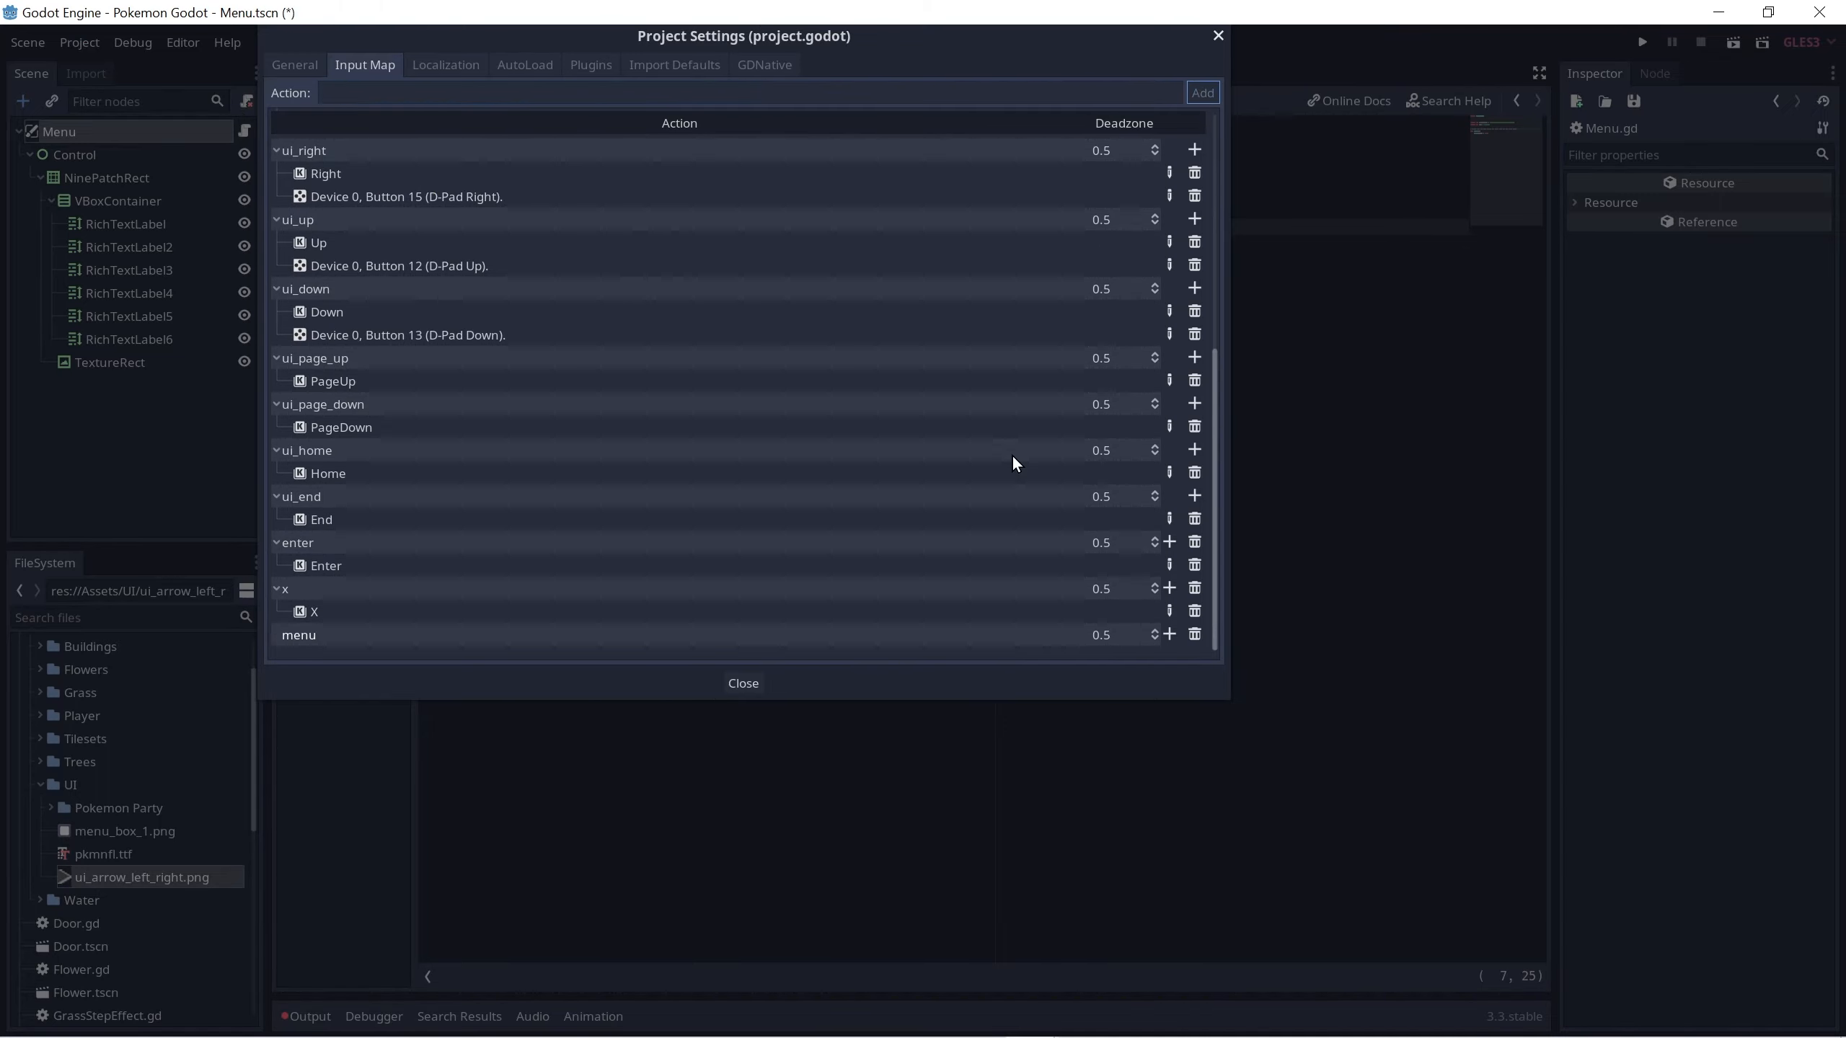
# Step: Bind the Enter key to the menu input action
pyautogui.click(1169, 634)
pyautogui.click(1184, 655)
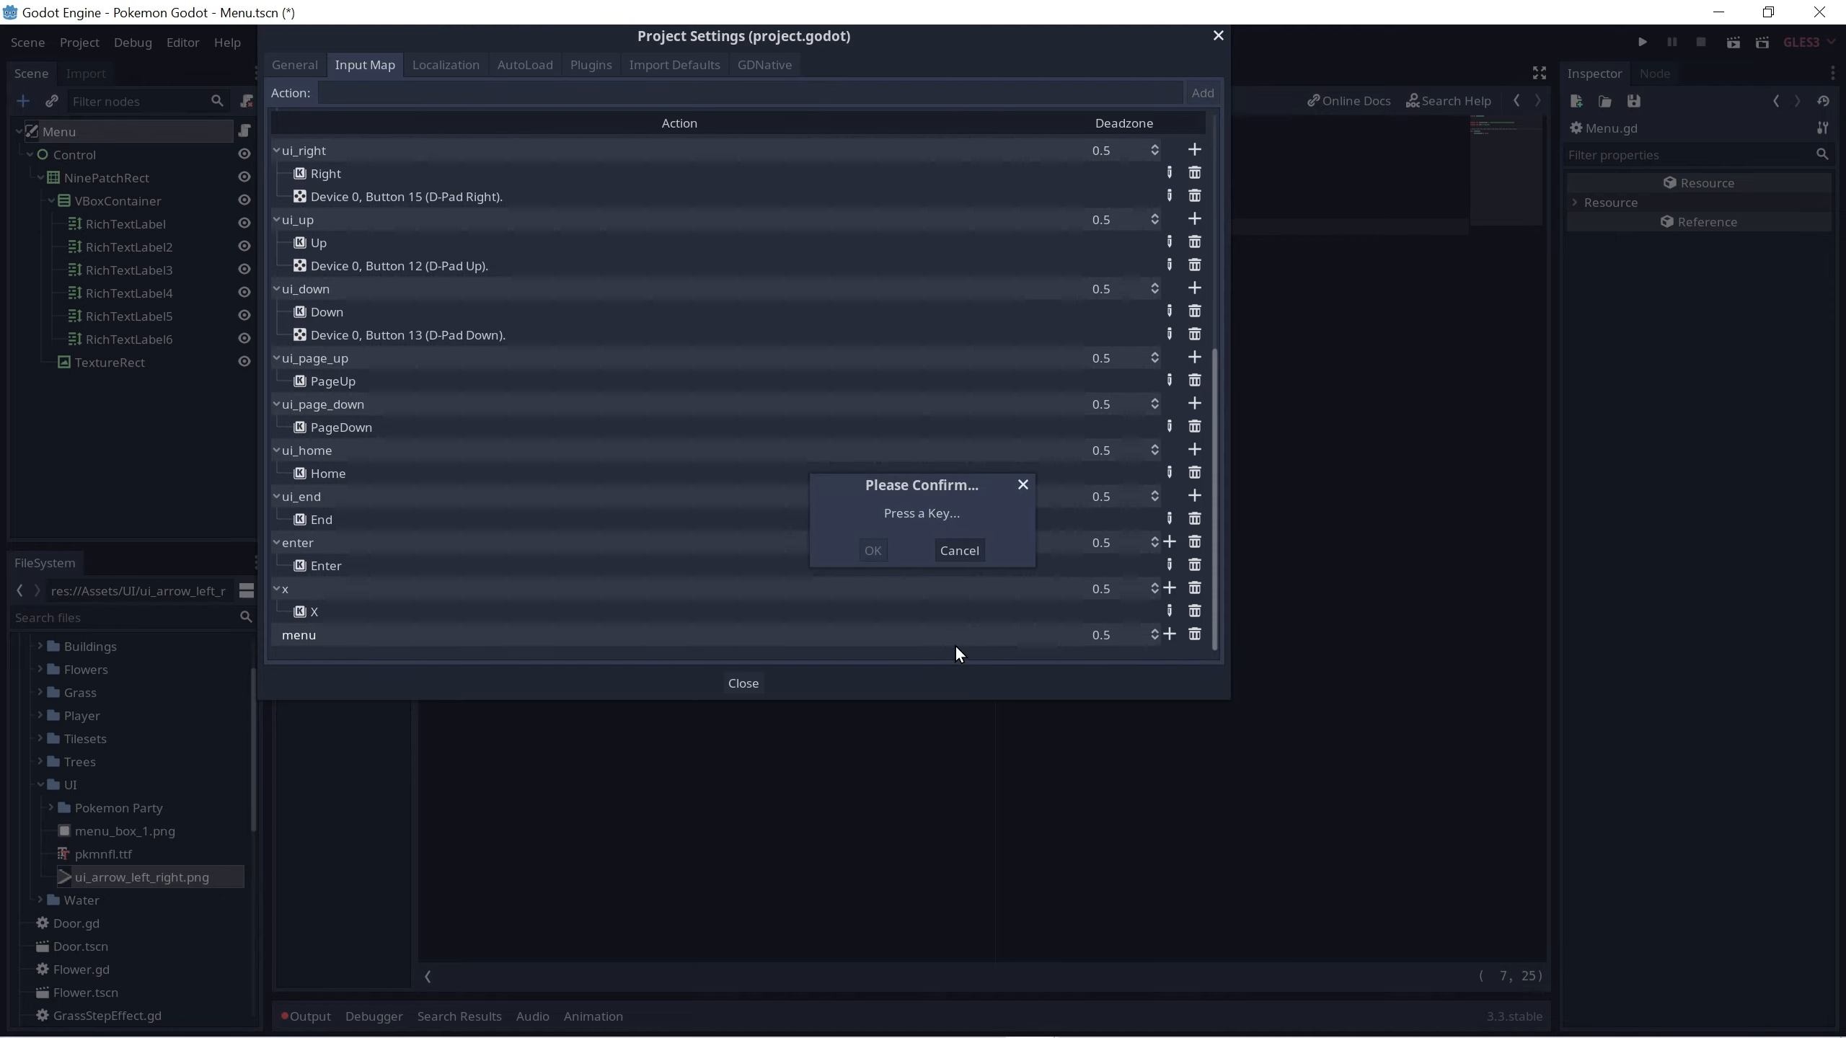
pyautogui.press('Return')
pyautogui.click(873, 550)
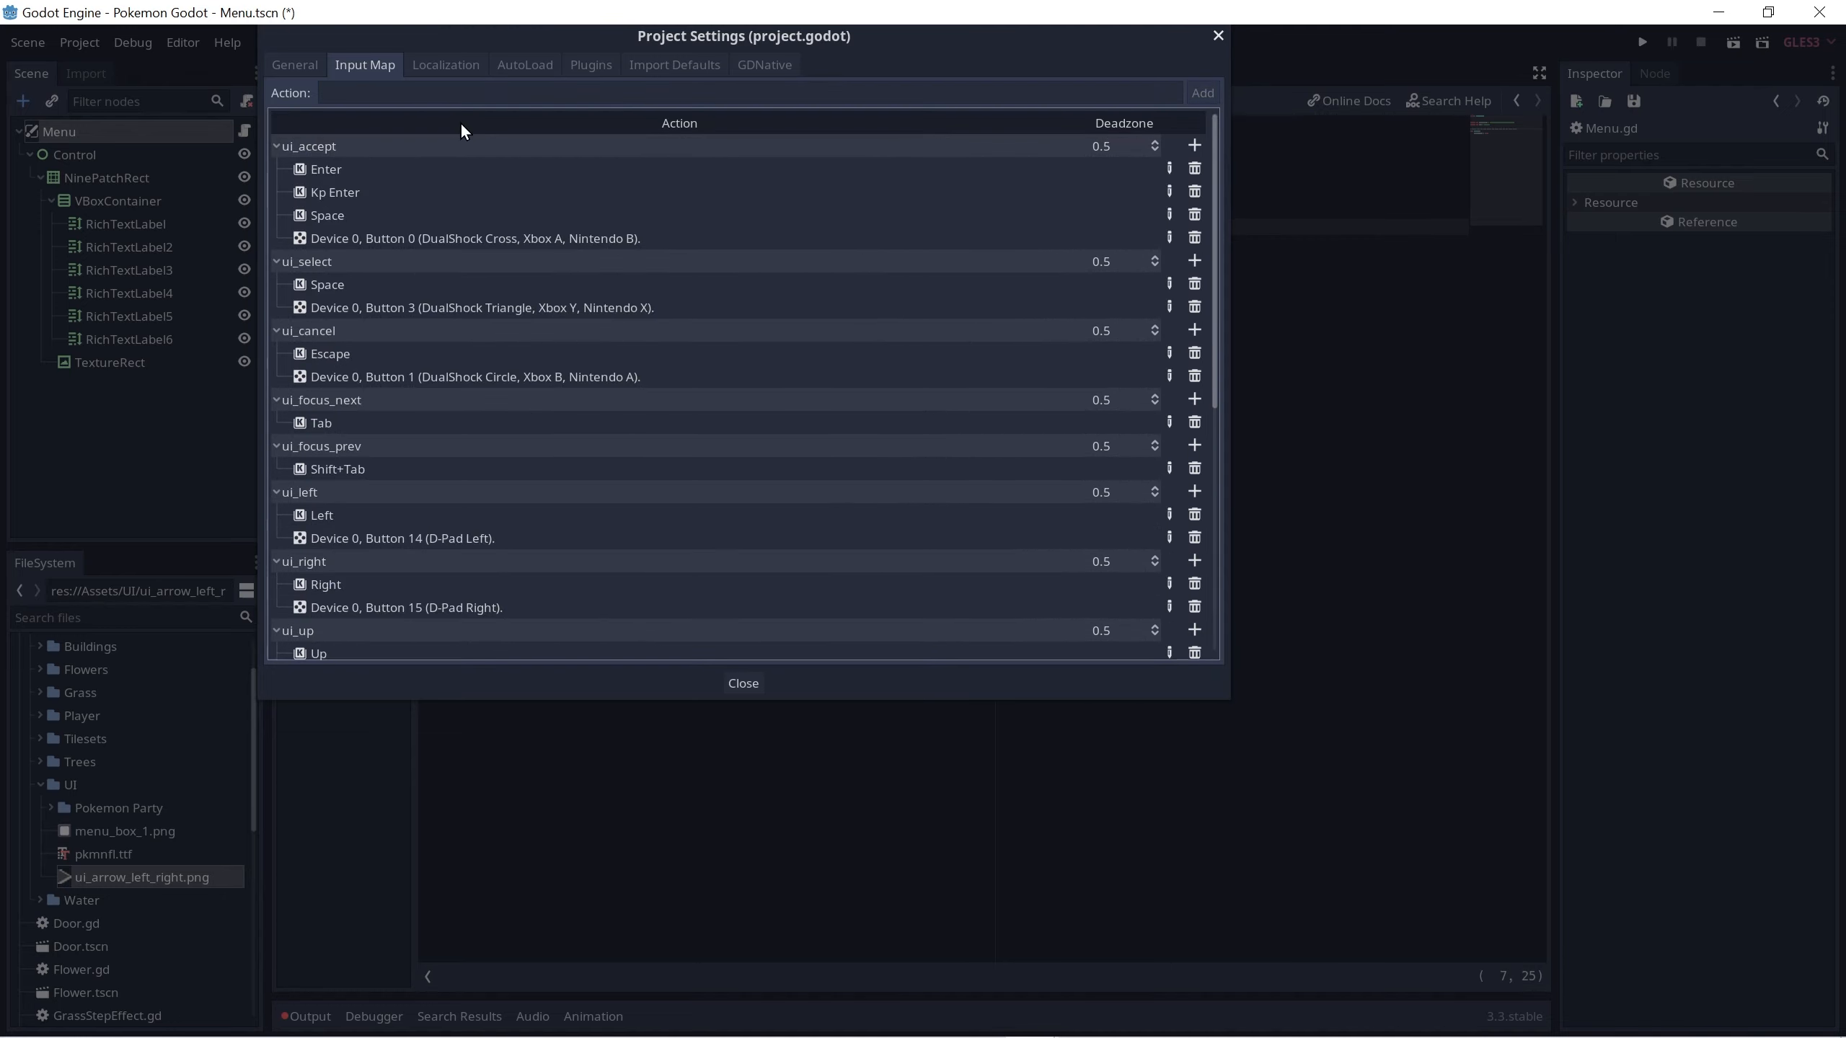
pyautogui.click(494, 92)
pyautogui.write('x')
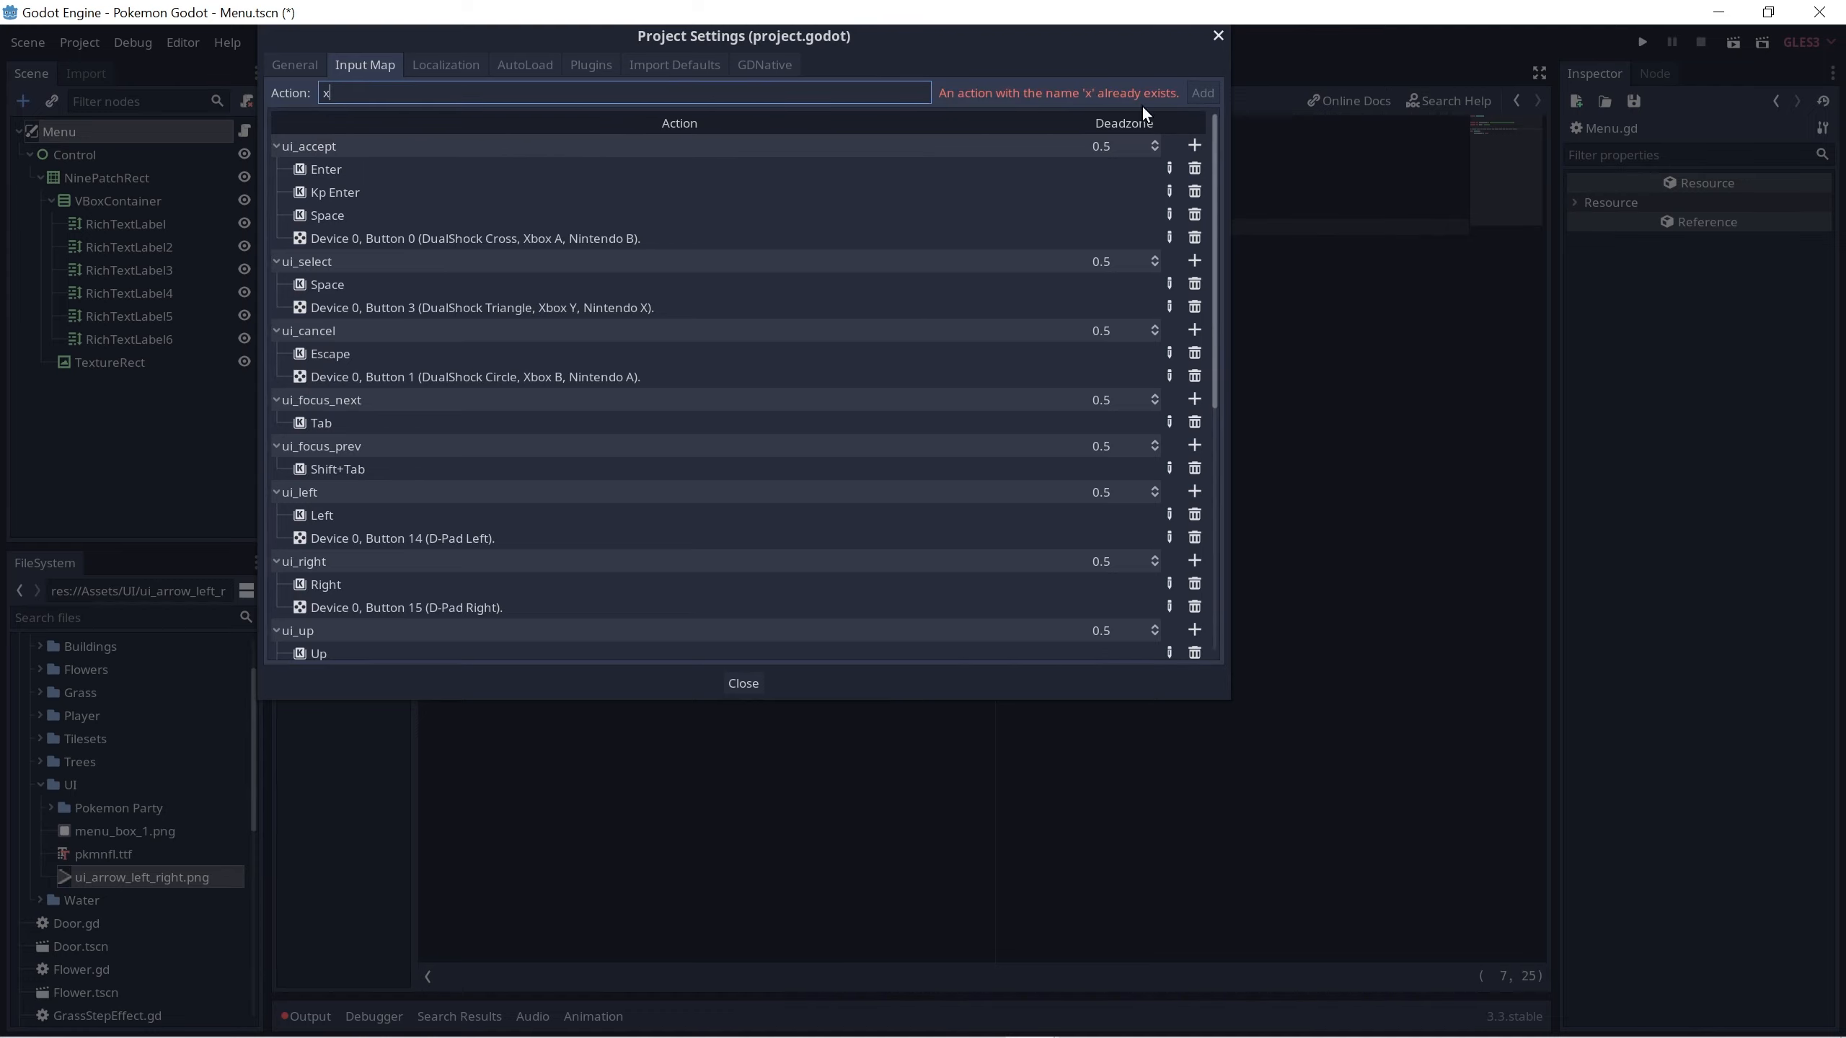
pyautogui.press('BackSpace')
# Step: Check the x and menu actions at the end of the input map and close the project settings
pyautogui.scroll(-6, 800, 277)
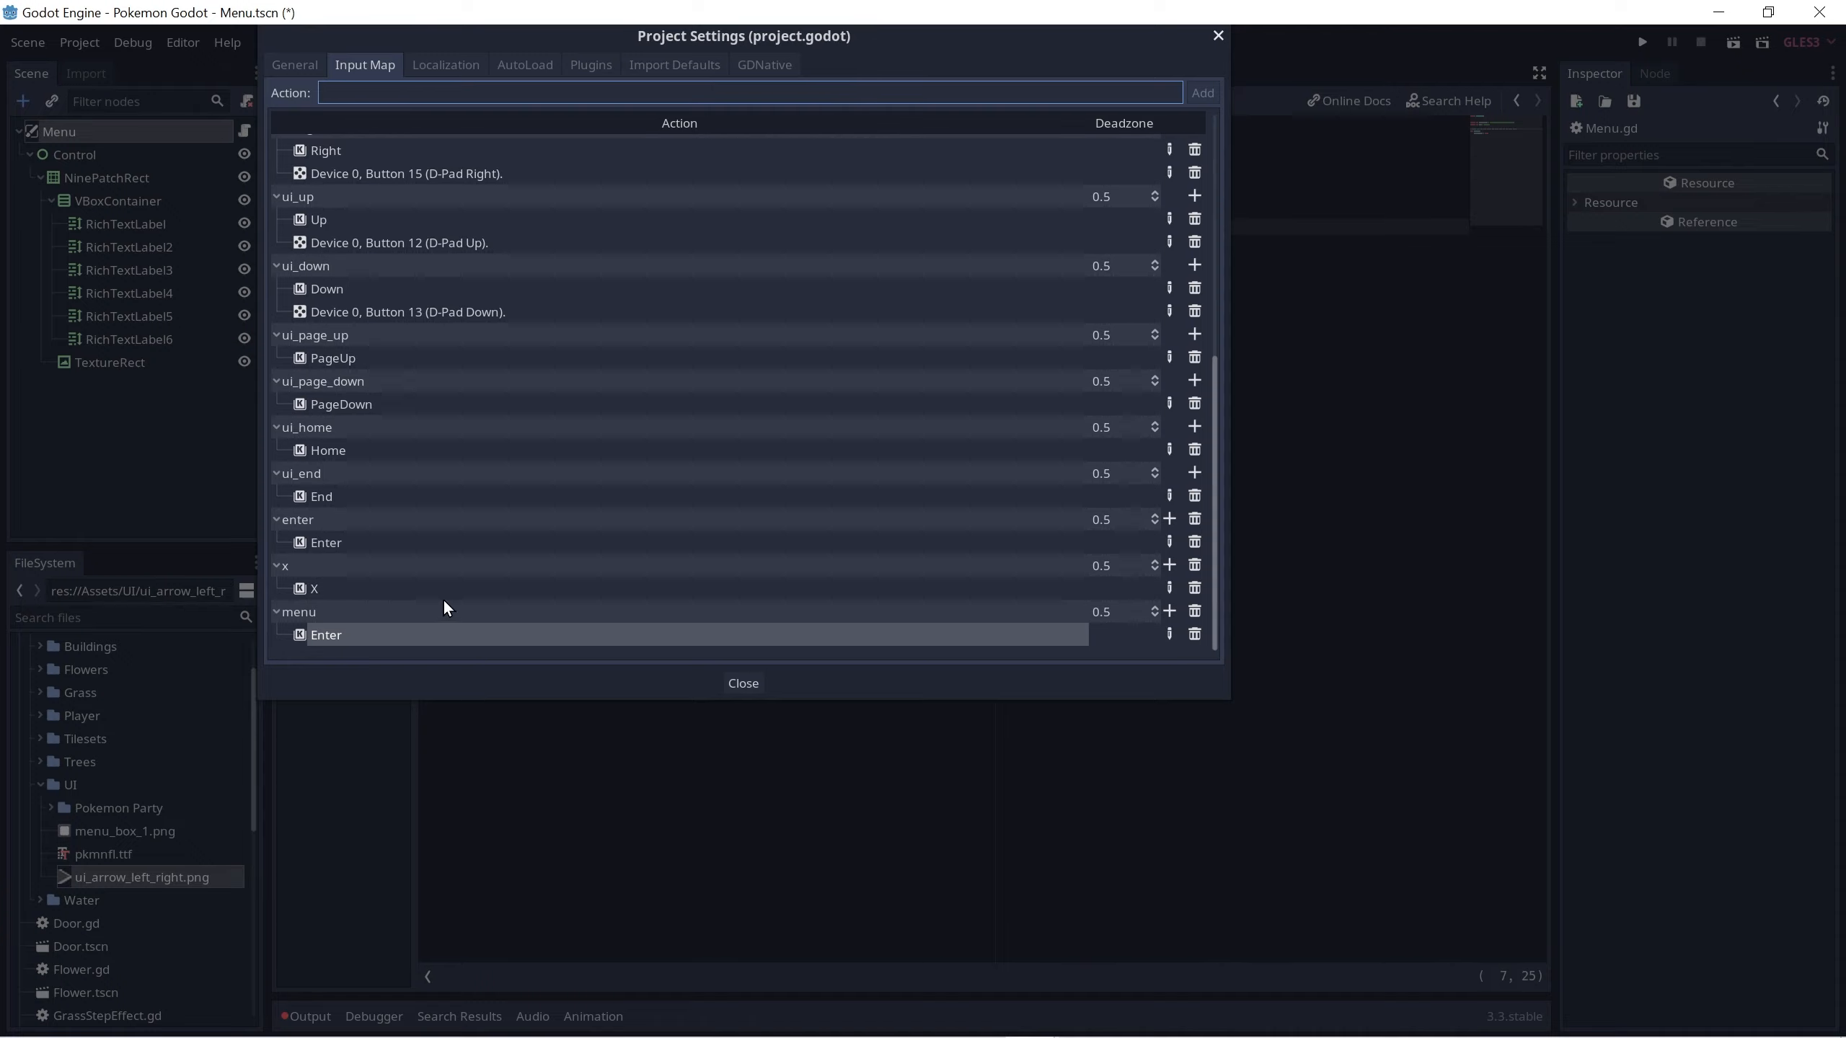
pyautogui.hotkey('shift', 'Tab')
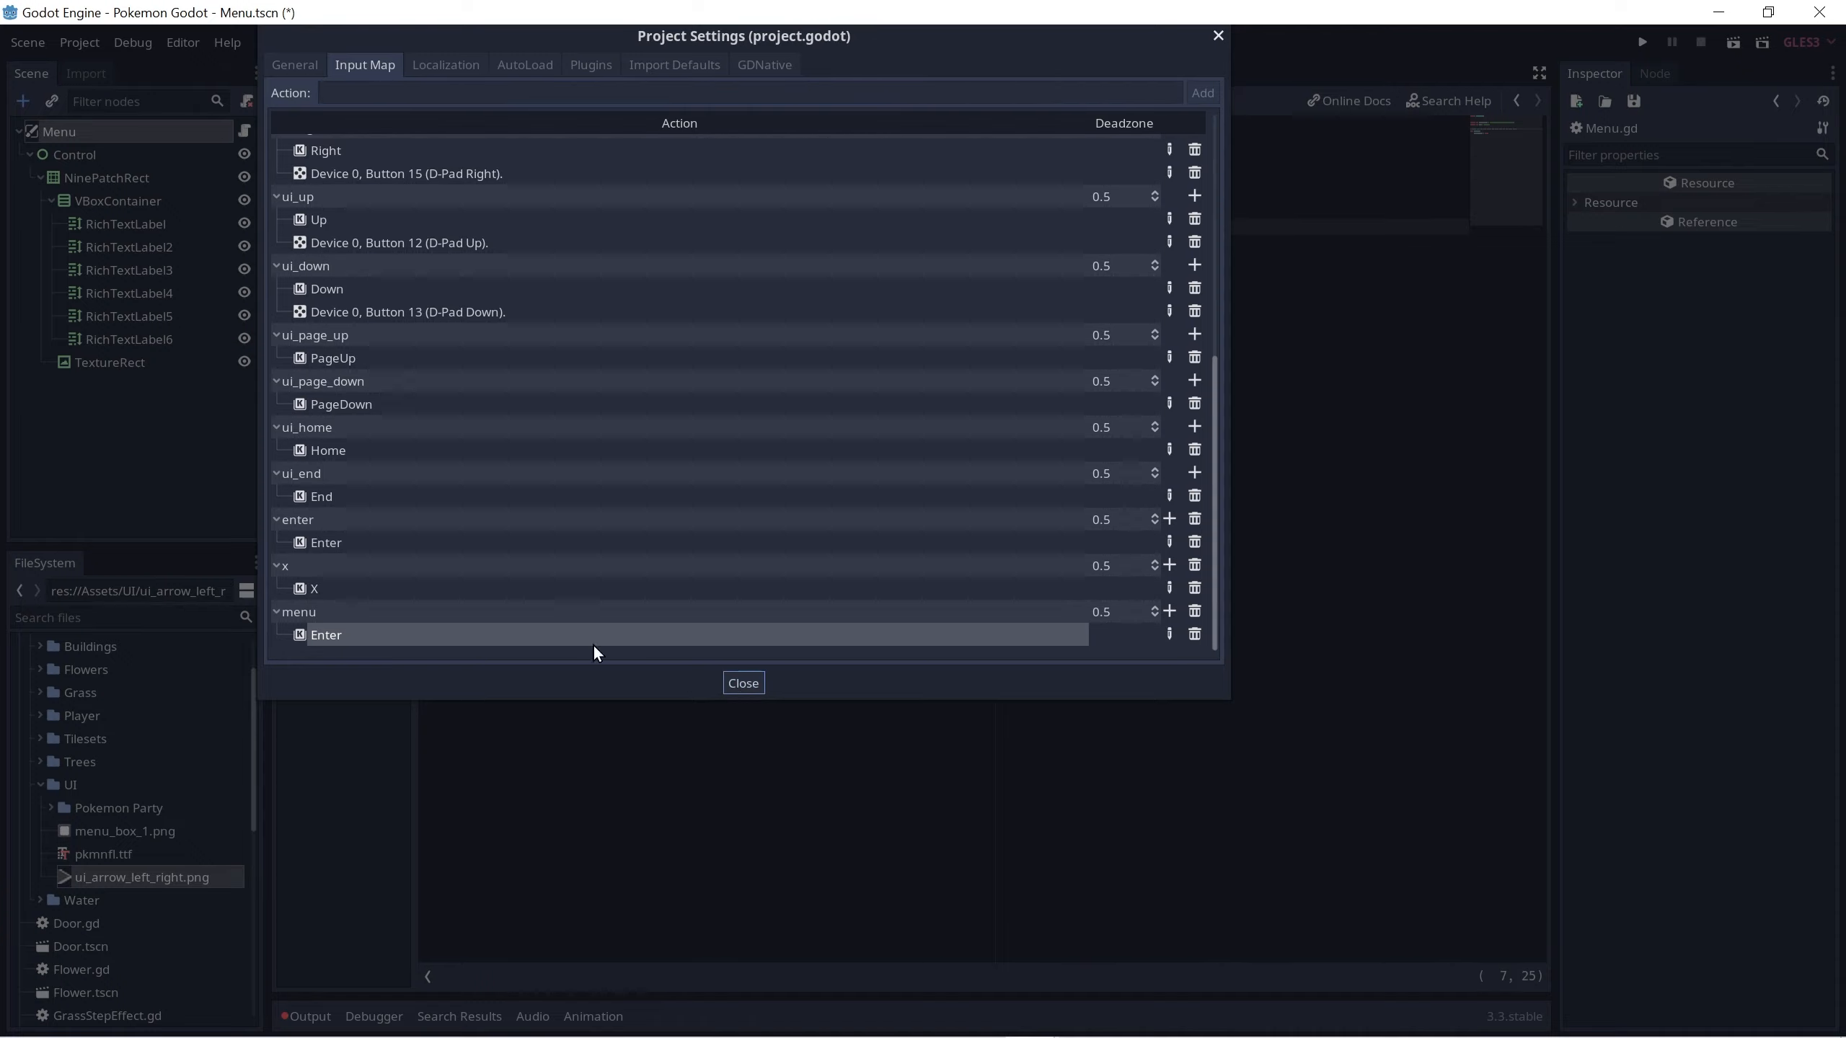
pyautogui.click(744, 689)
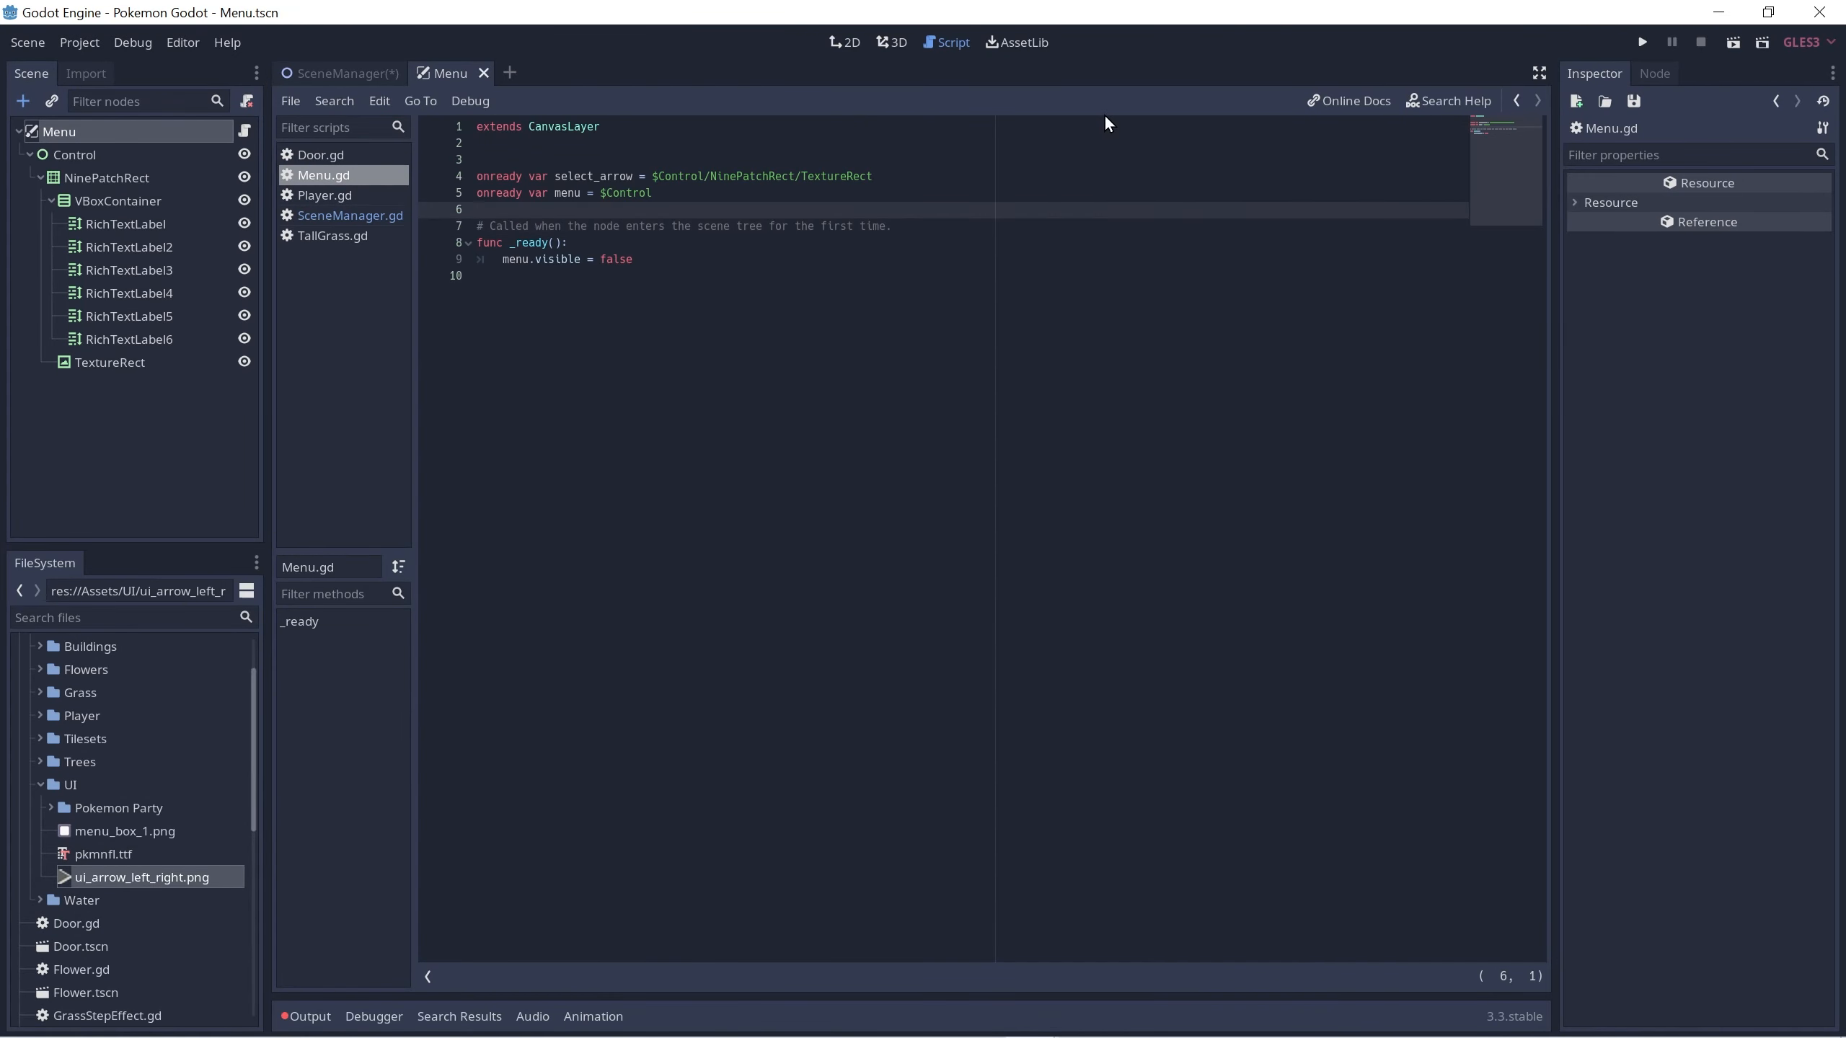
# Step: Remove the comment above _ready() and start an _unhandled_input(event) function below it
pyautogui.press('Down')
pyautogui.press('Return')
pyautogui.press('Return')
pyautogui.write('func ')
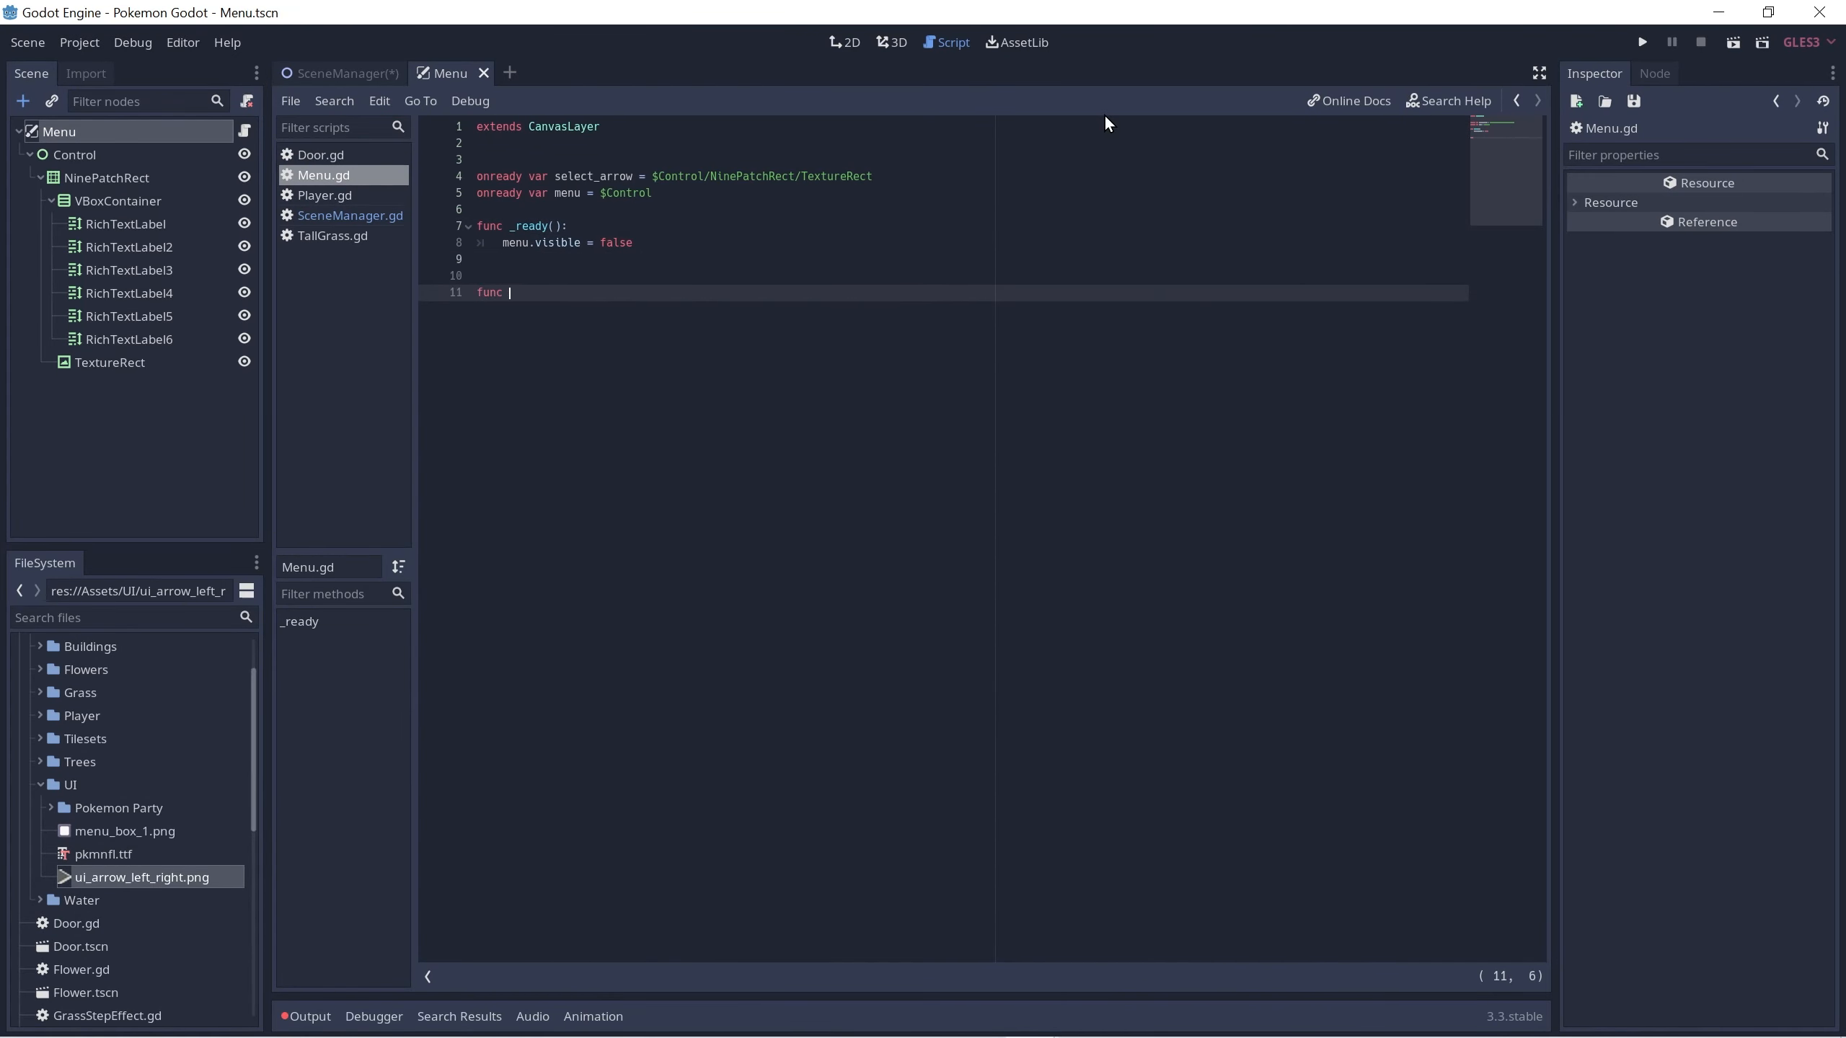
pyautogui.write('_un')
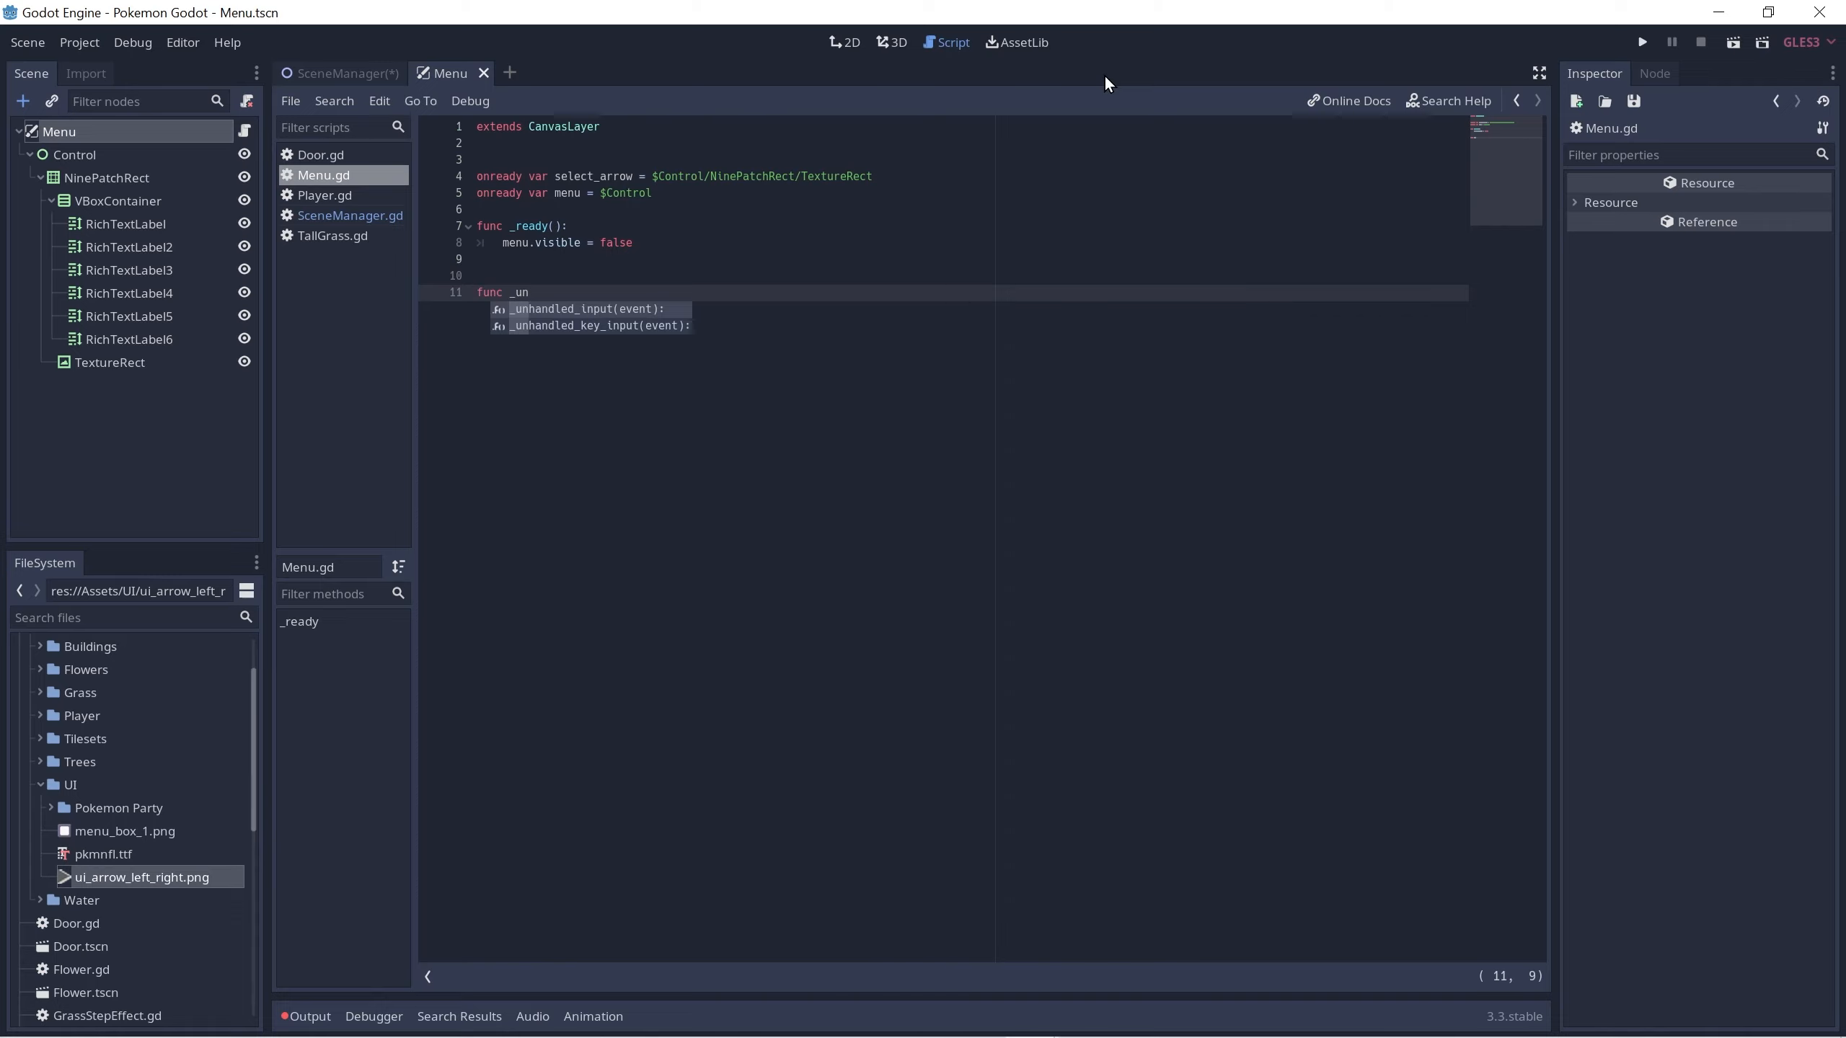
pyautogui.press('Return')
pyautogui.press('Return')
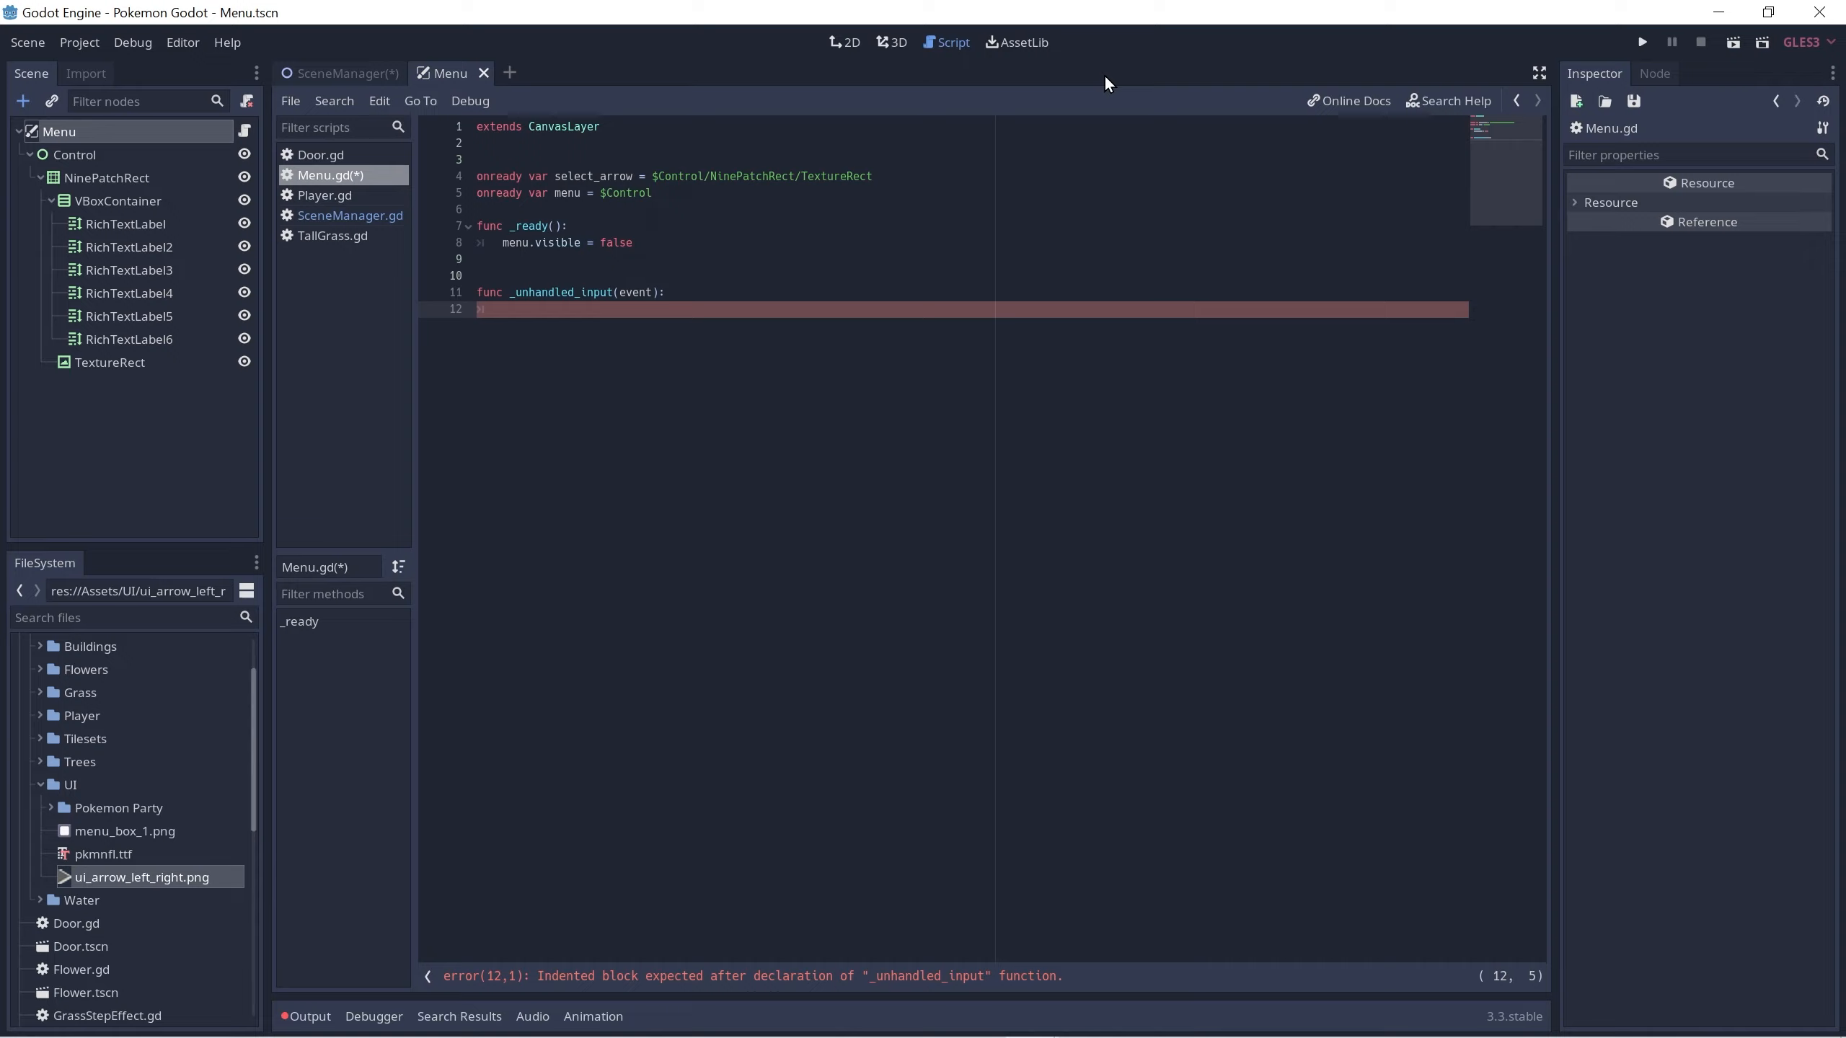
# Step: Declare an enum ScreenLoaded between the onready variables and _ready(), with NOTHING as its first value
pyautogui.press('Up')
pyautogui.press('Up')
pyautogui.press('Up')
pyautogui.press('Up')
pyautogui.press('Up')
pyautogui.press('Up')
pyautogui.press('Up')
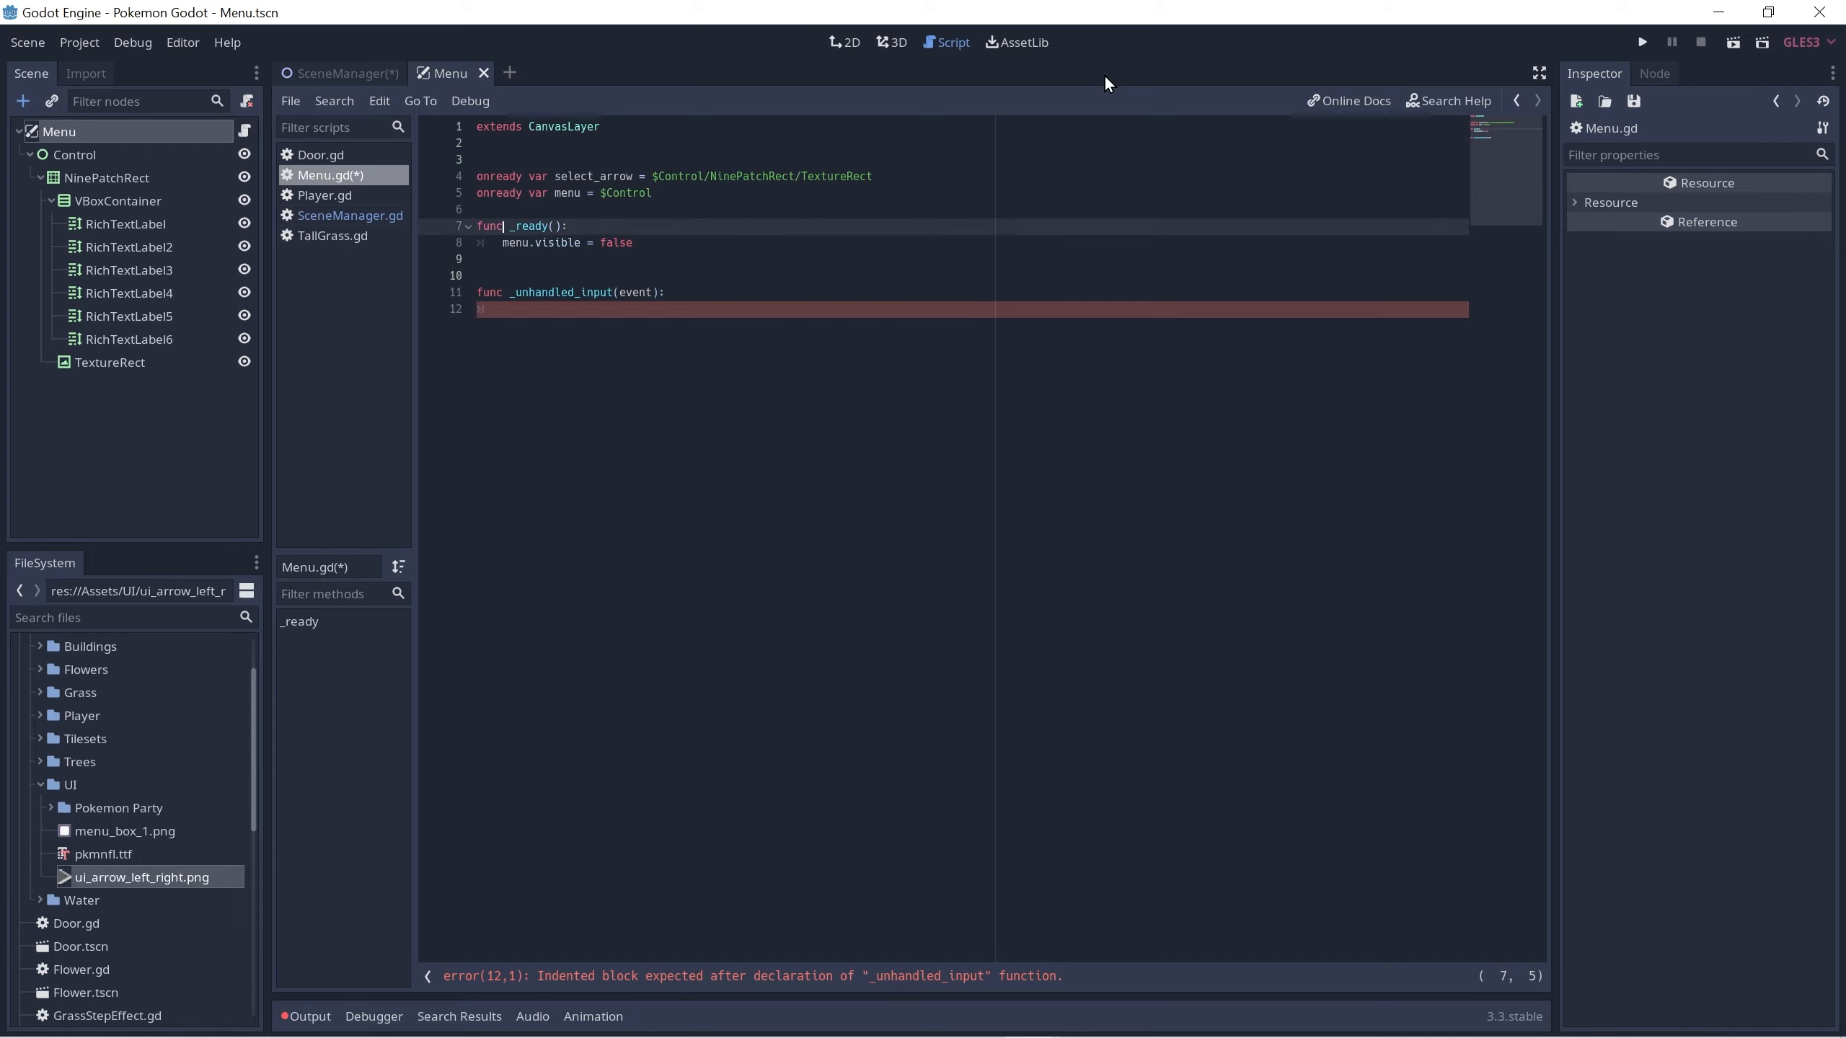
pyautogui.press('End')
pyautogui.press('Return')
pyautogui.press('Return')
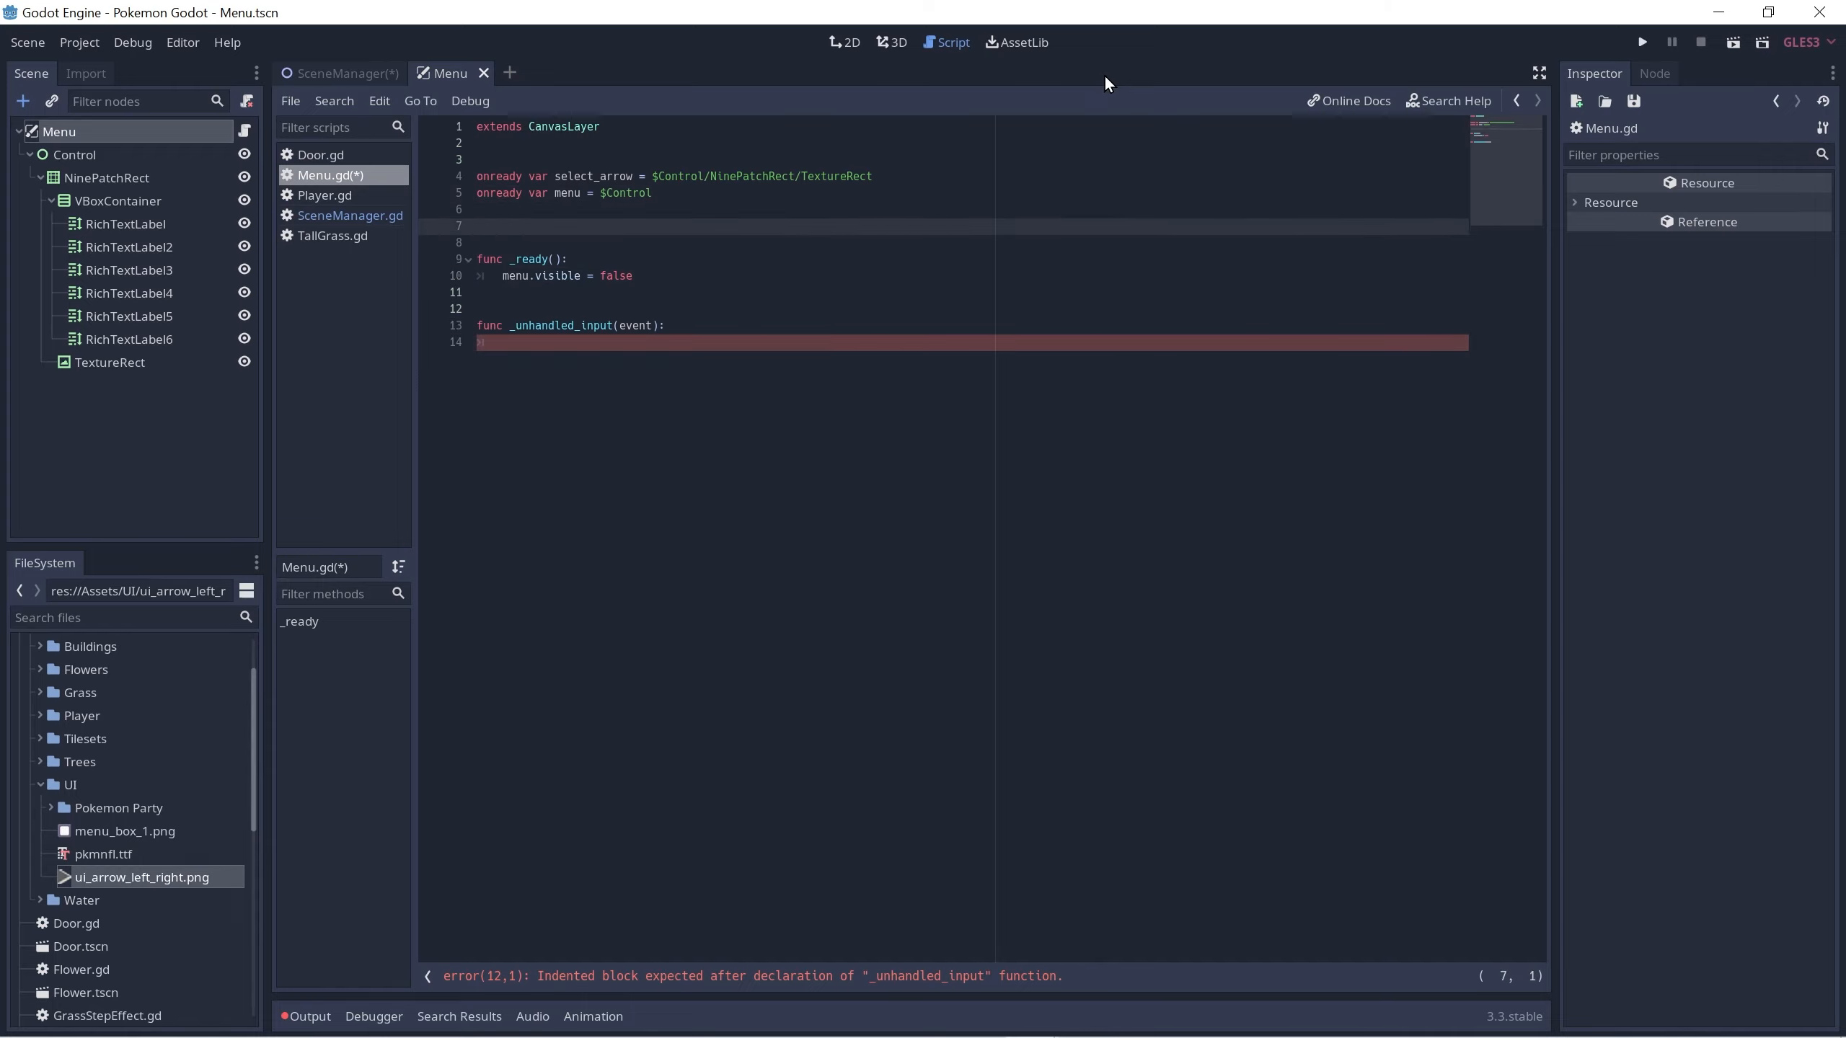
pyautogui.write('enum')
pyautogui.write('ScreenLoaded {}')
pyautogui.press('Left')
pyautogui.write('{ NOTHING,')
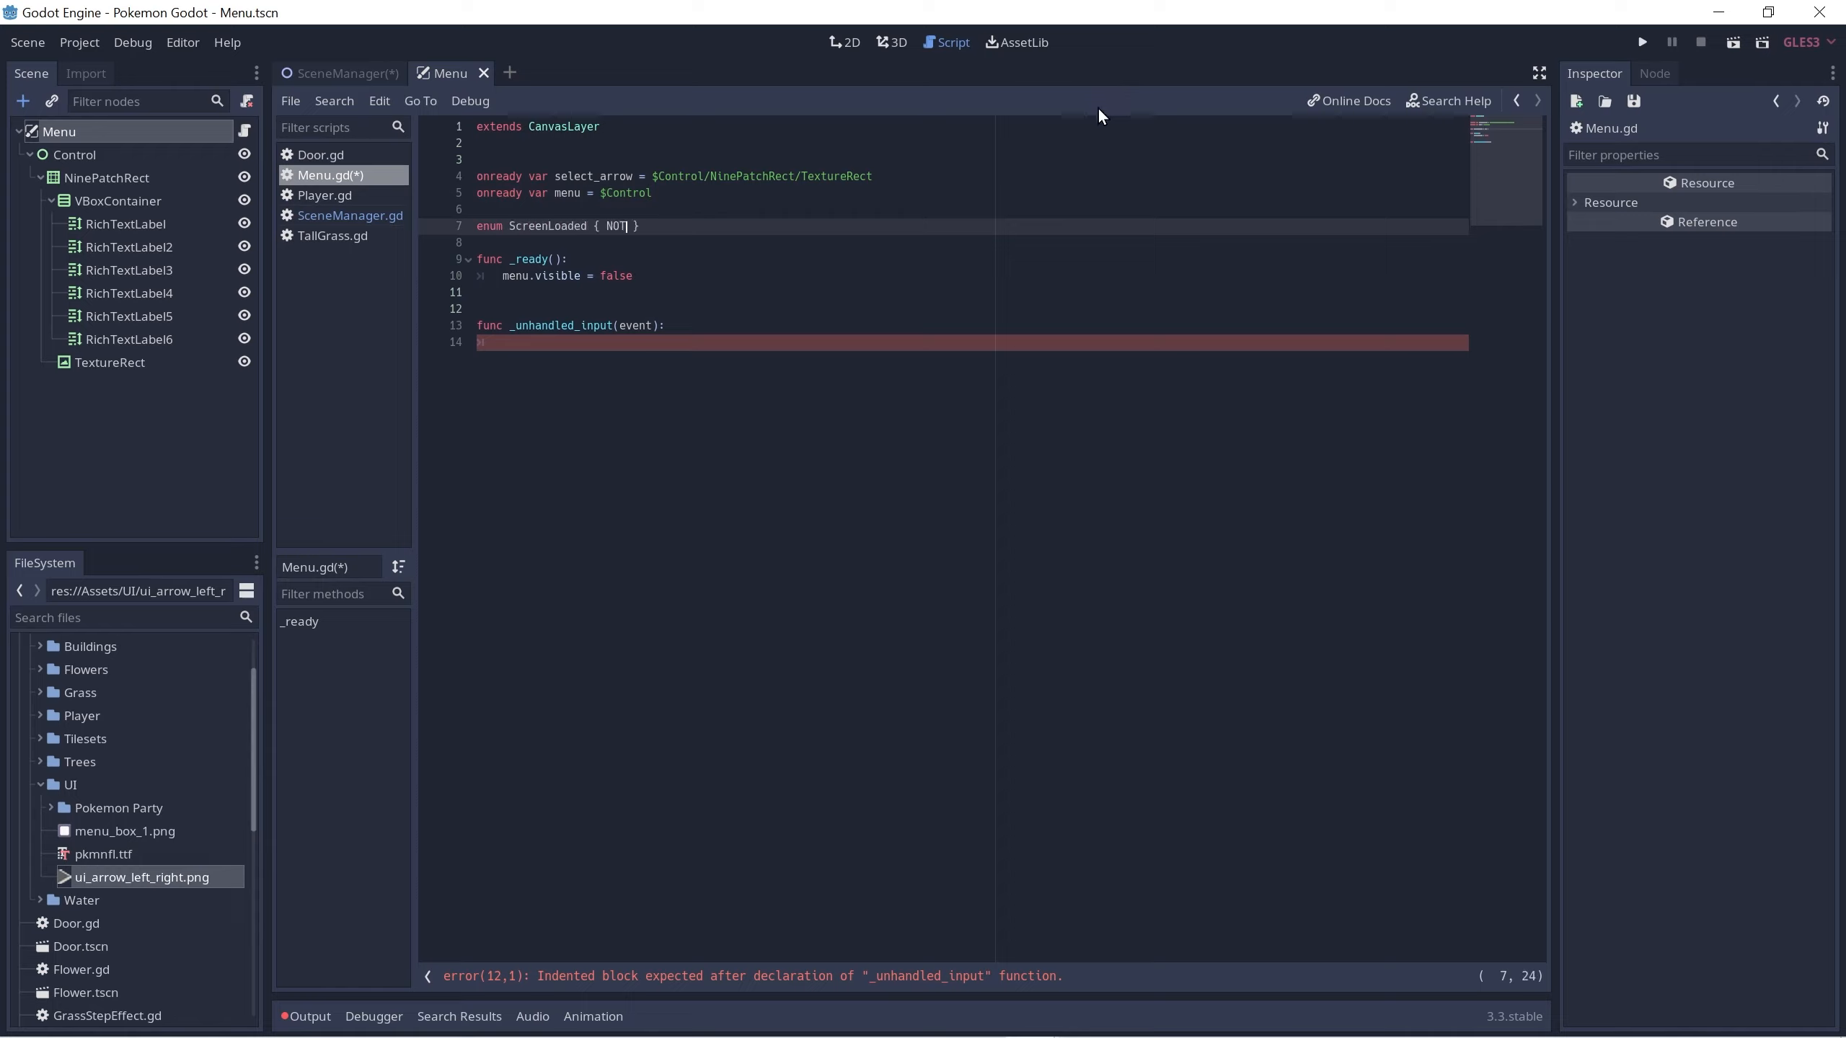